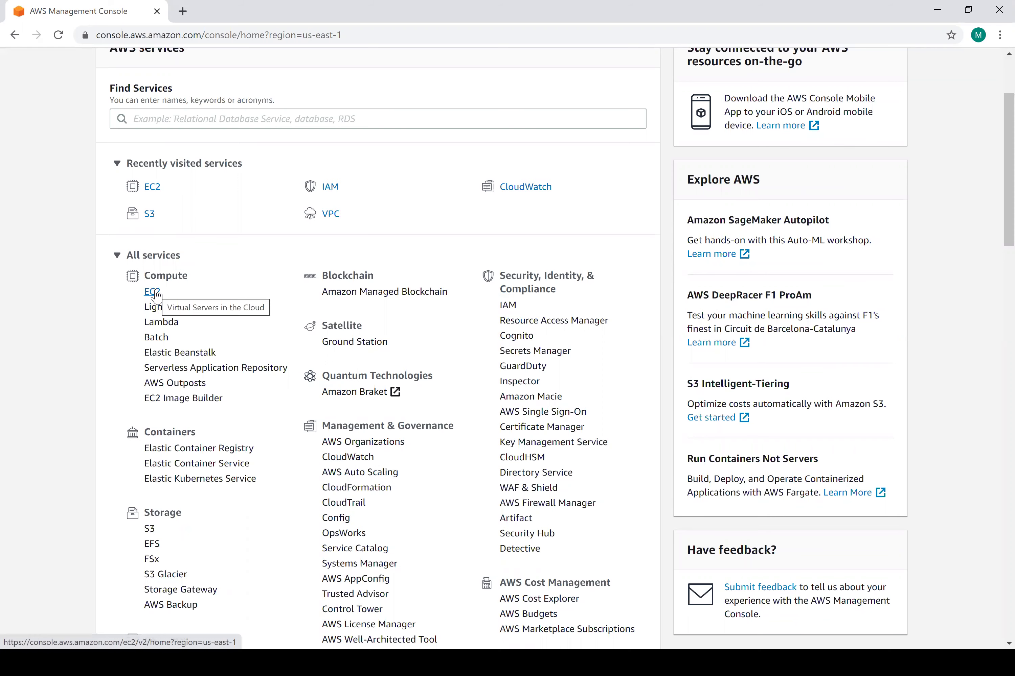
Step: Start launching a new EC2 instance and choose the 64-bit (x86) Amazon Linux 2 AMI (HVM), SSD Volume Type
click(156, 295)
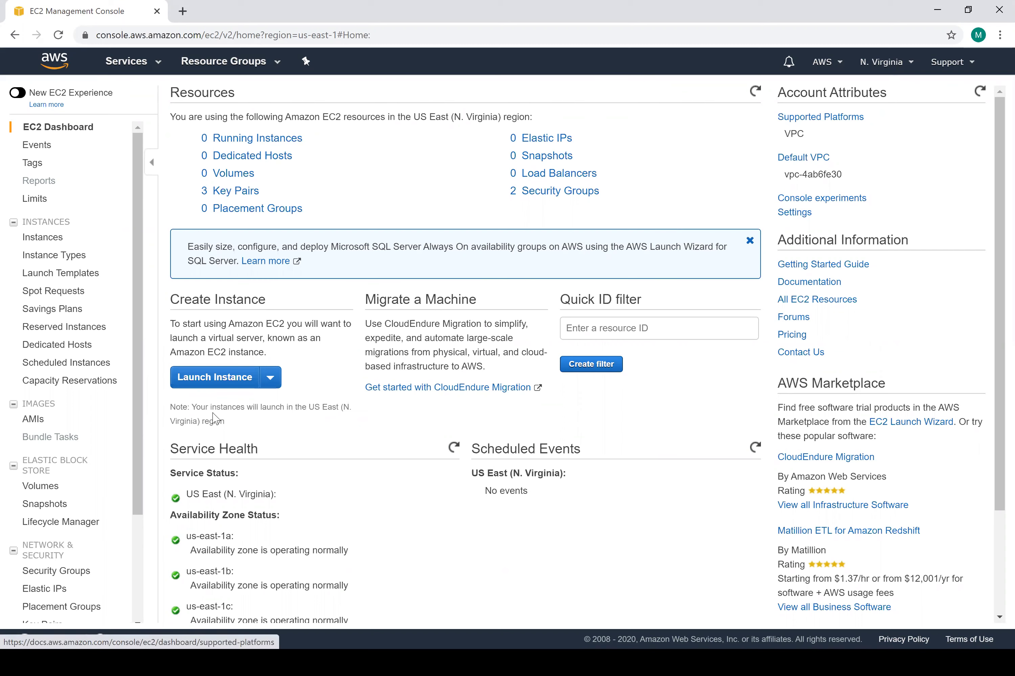
click(203, 384)
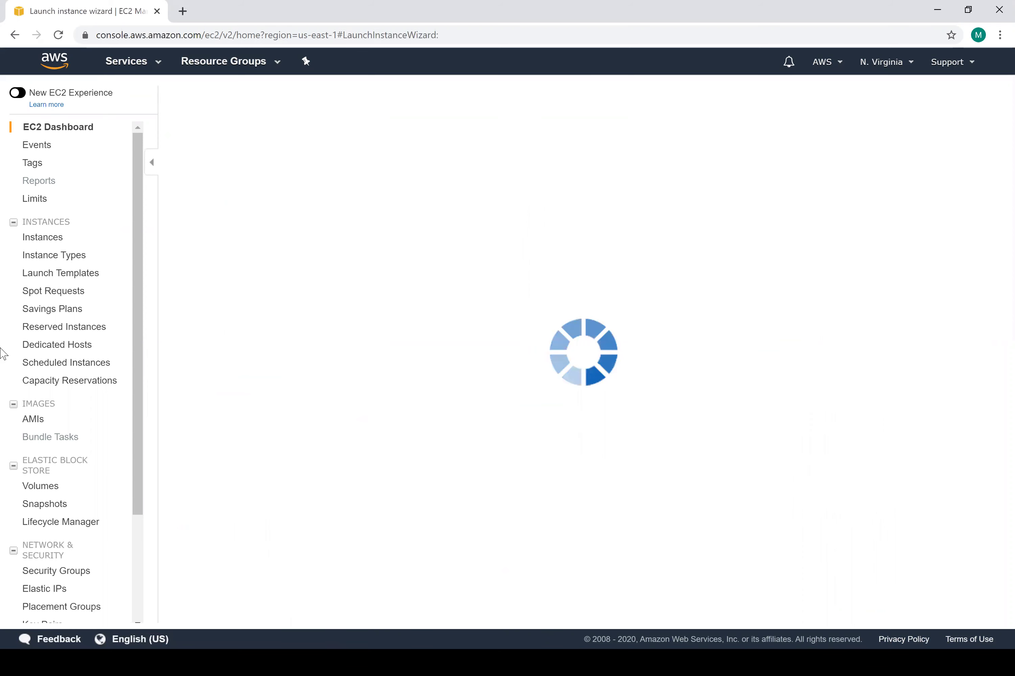
drag(244, 257, 361, 259)
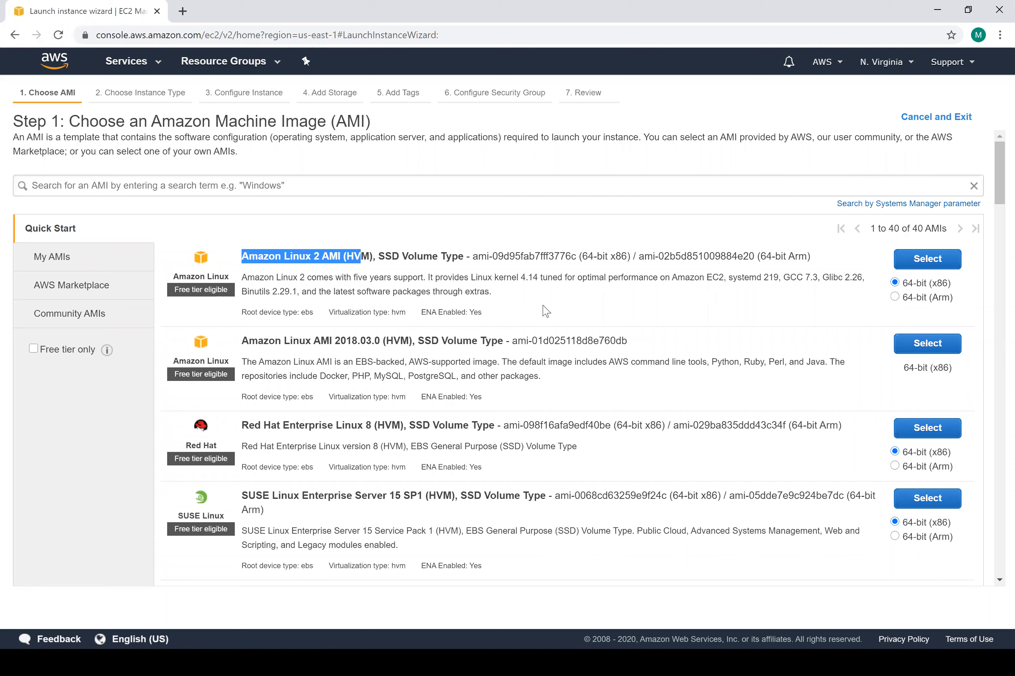
click(288, 337)
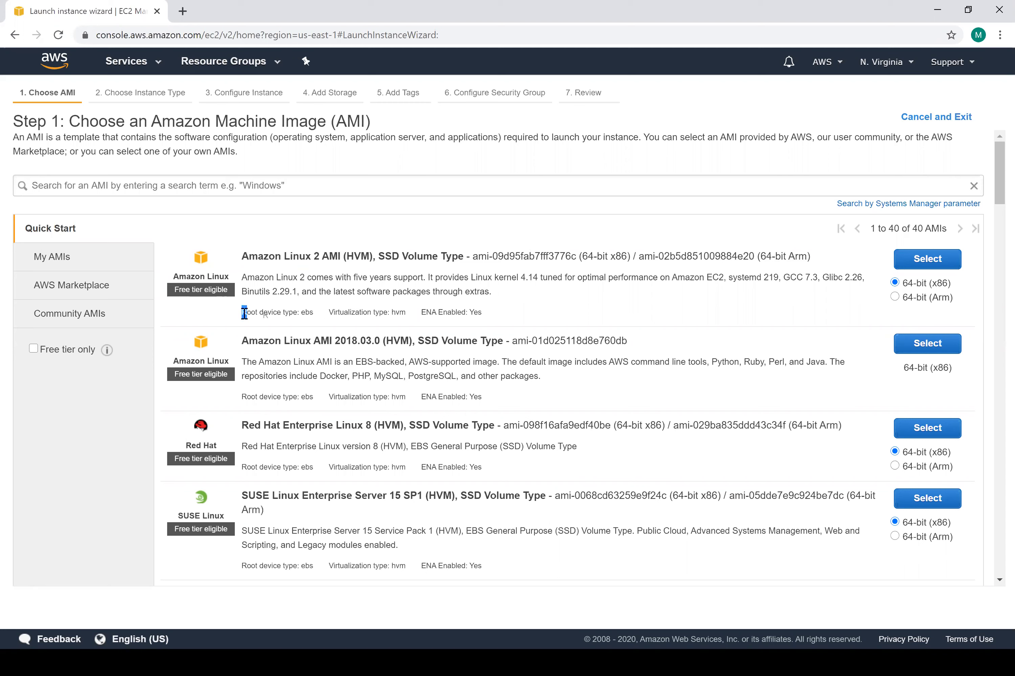
triple_click(311, 313)
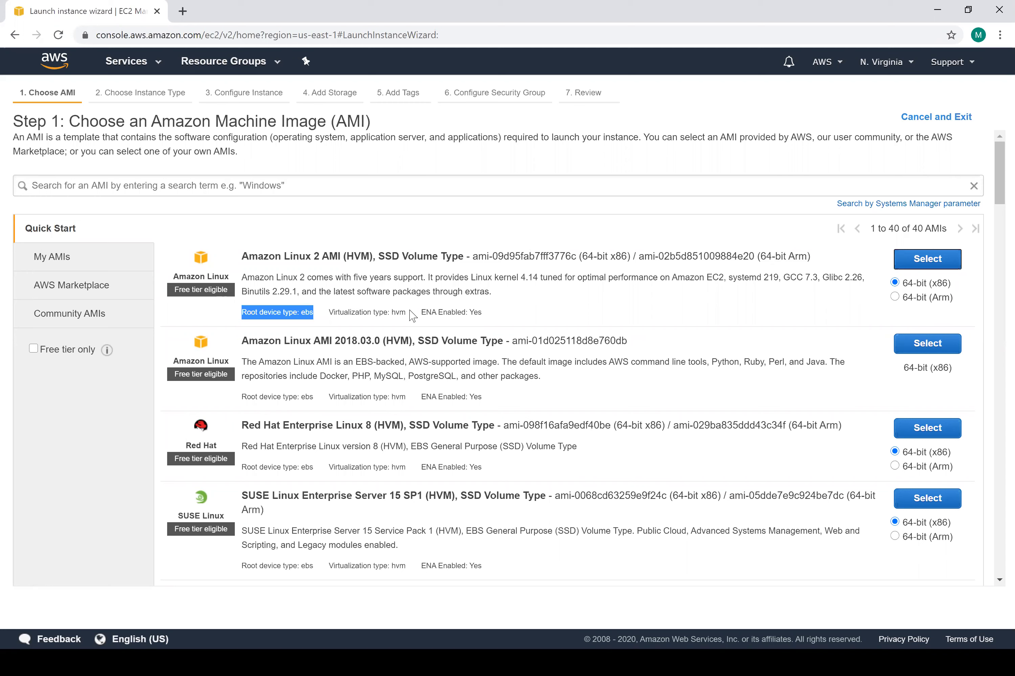
click(271, 278)
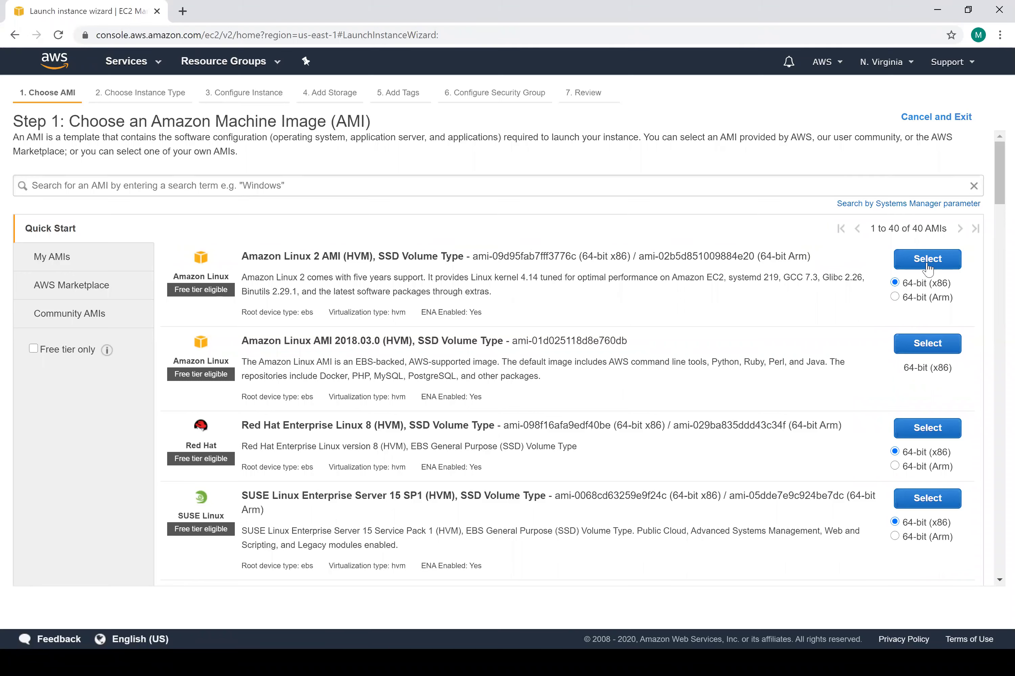
click(908, 265)
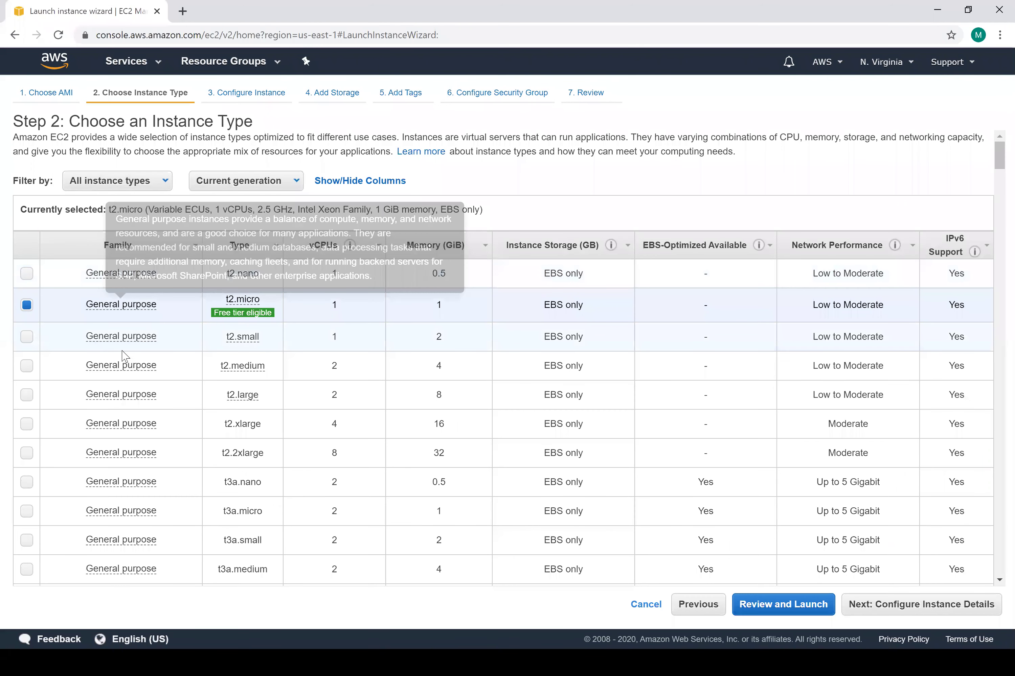
Step: Examine the available instance types across the general purpose, compute optimized, GPU, machine learning and memory optimized families
scroll(124, 356, down, 15)
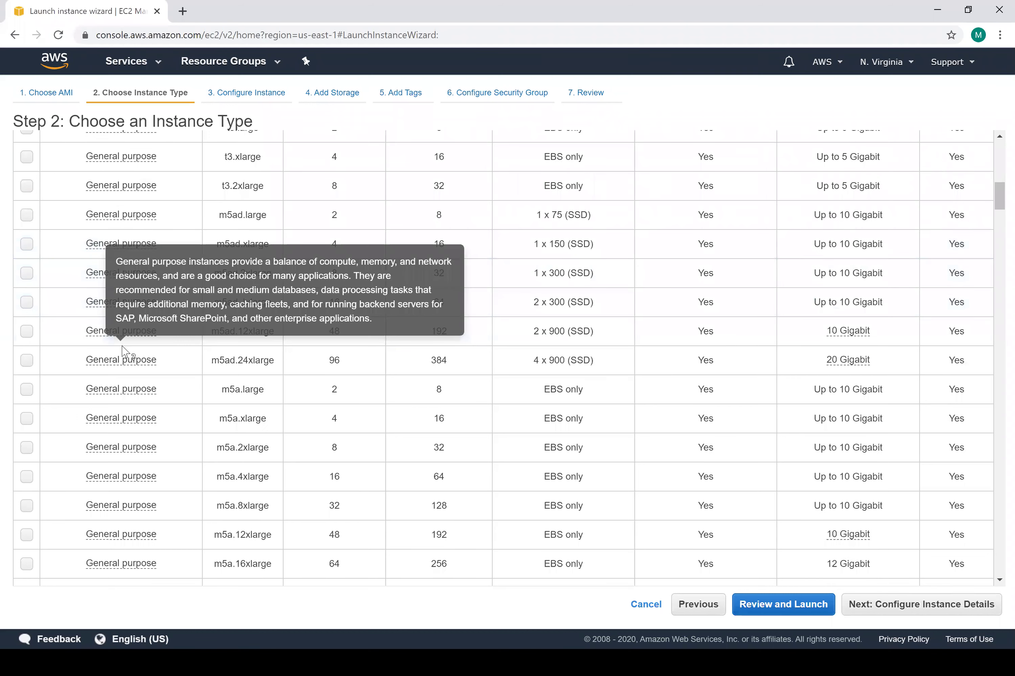
scroll(124, 356, down, 10)
scroll(139, 258, down, 6)
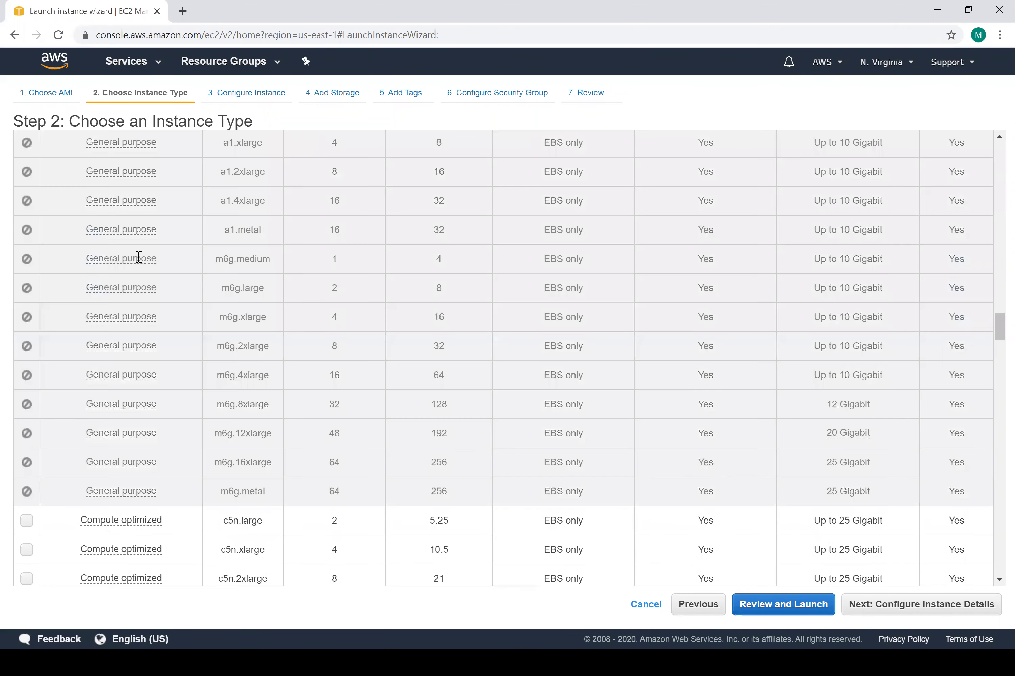
scroll(112, 192, down, 6)
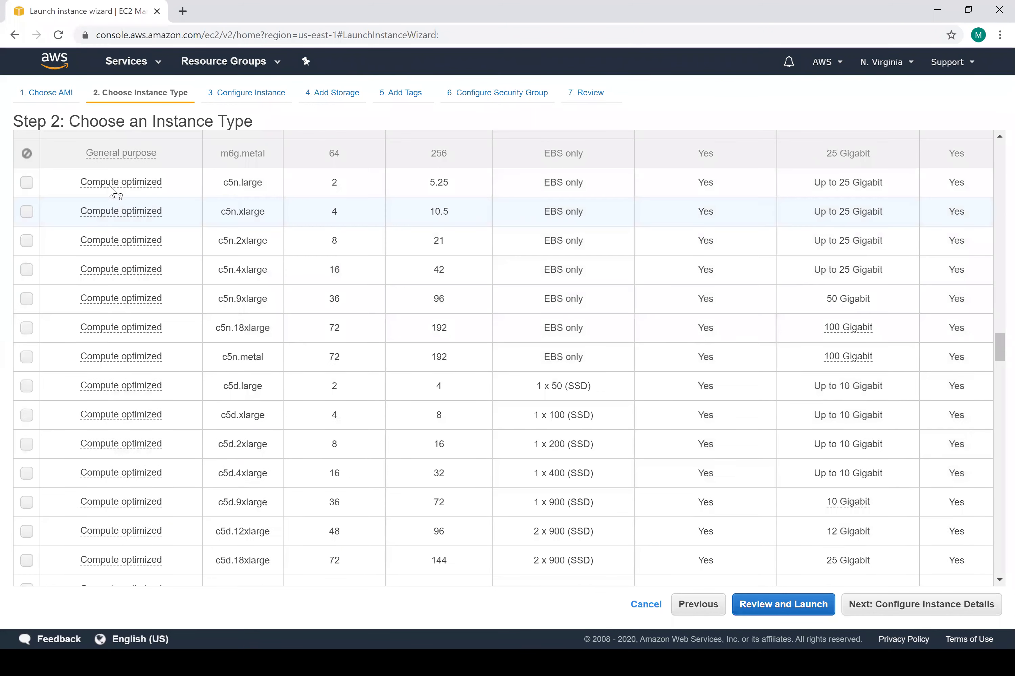
mouse_move(113, 194)
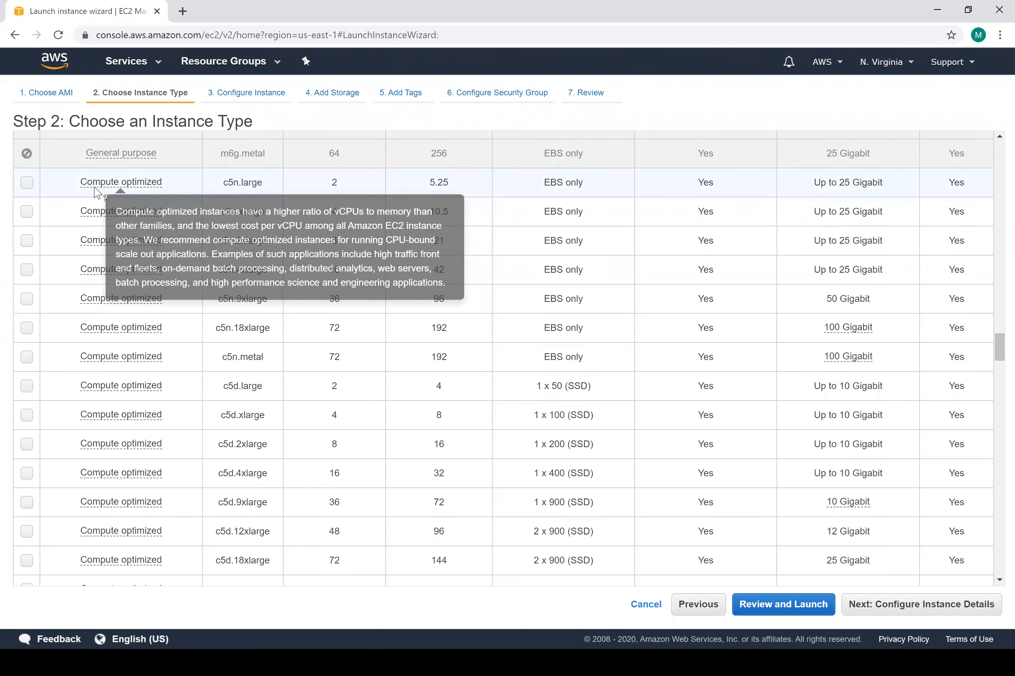
double_click(353, 192)
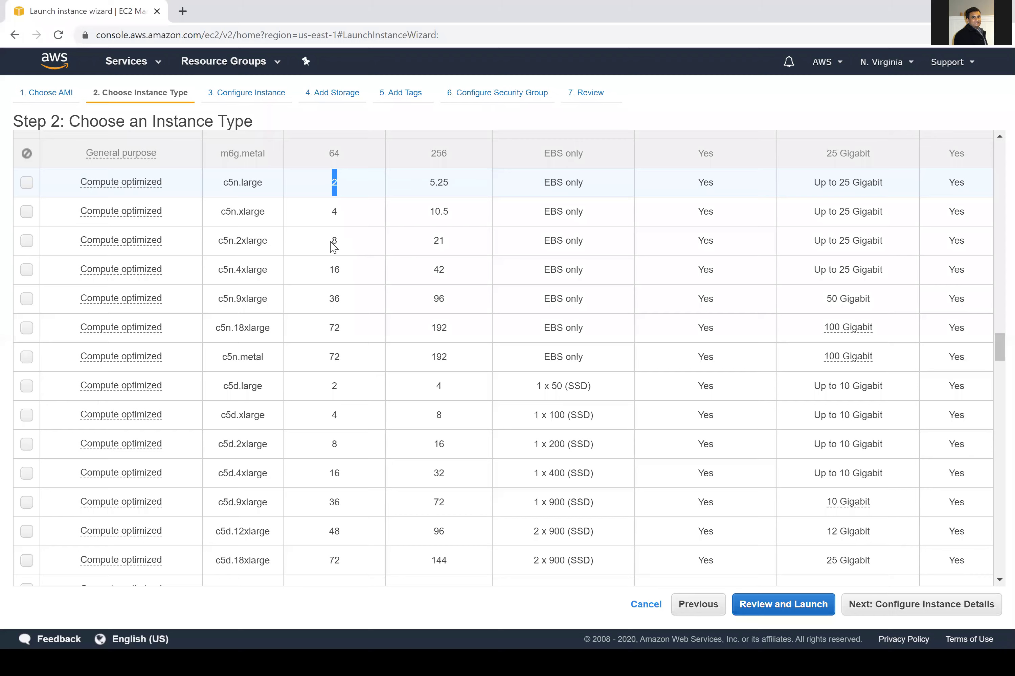
scroll(335, 244, up, 10)
scroll(335, 242, up, 10)
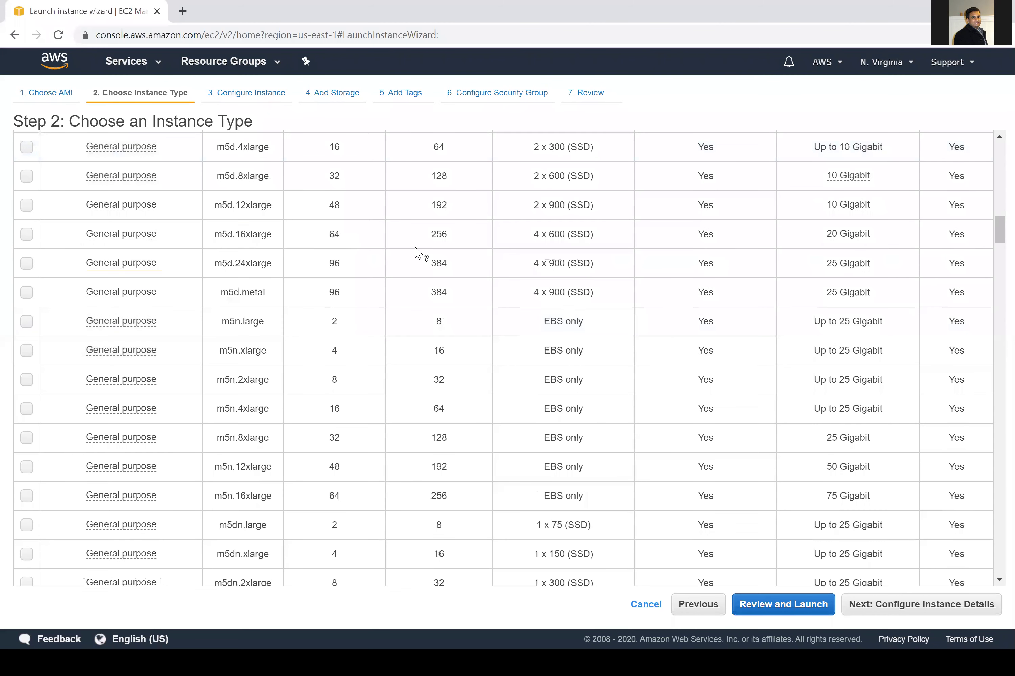
scroll(13, 347, up, 20)
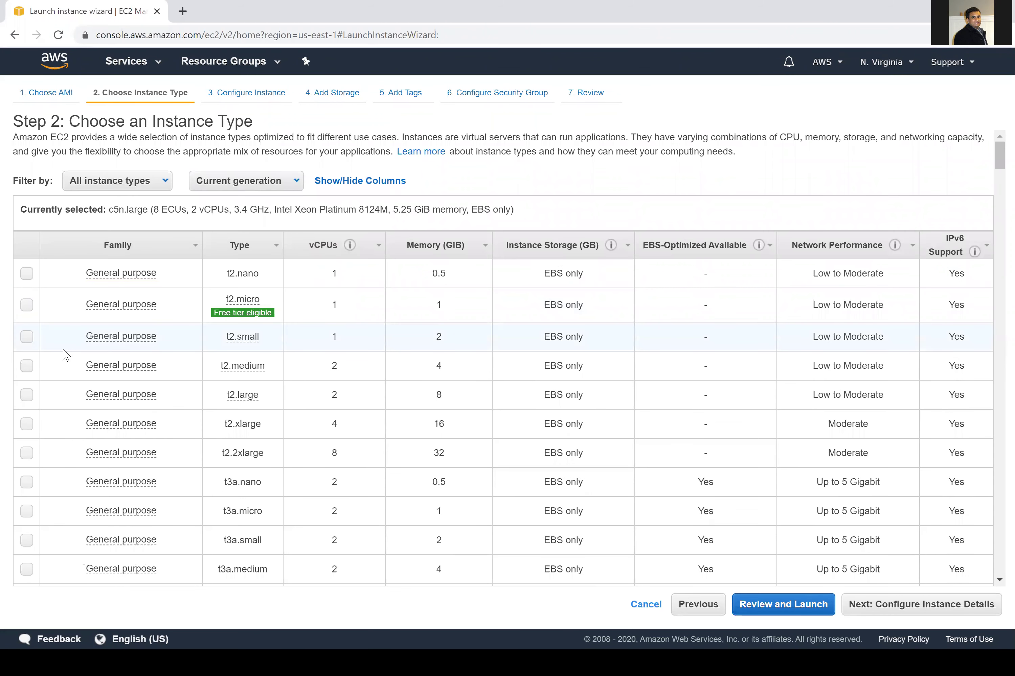
scroll(74, 363, down, 20)
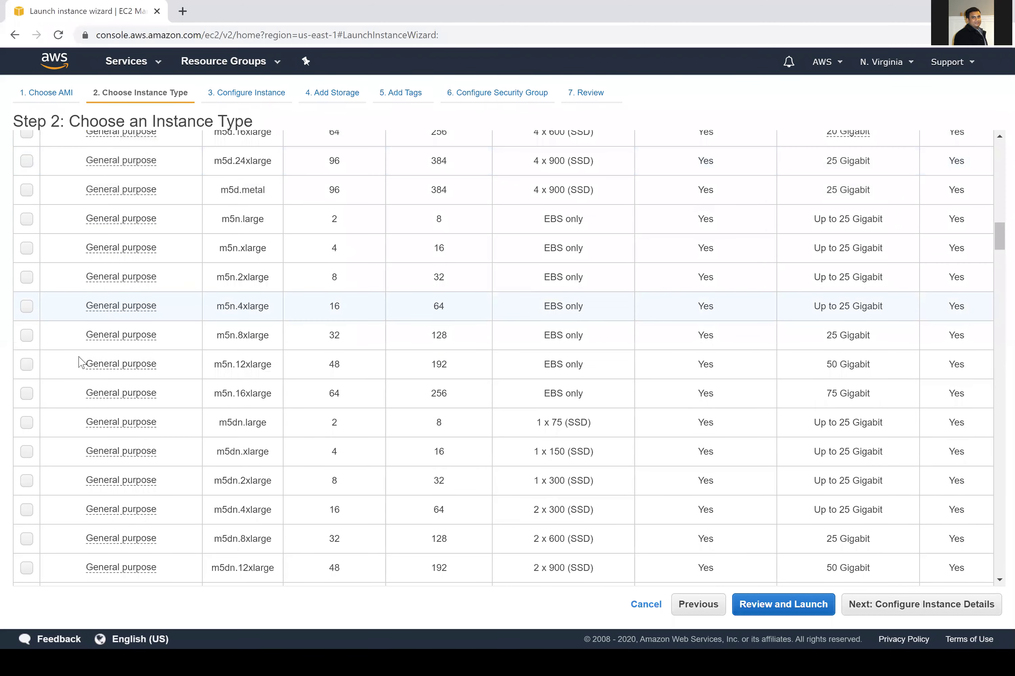
scroll(81, 363, down, 12)
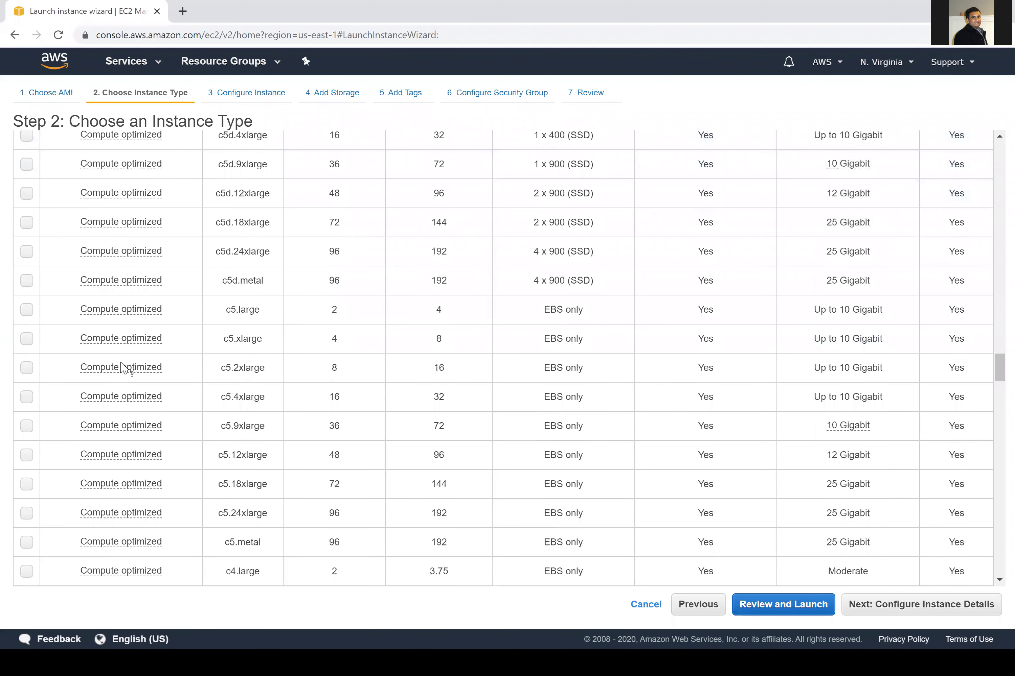
scroll(148, 312, down, 10)
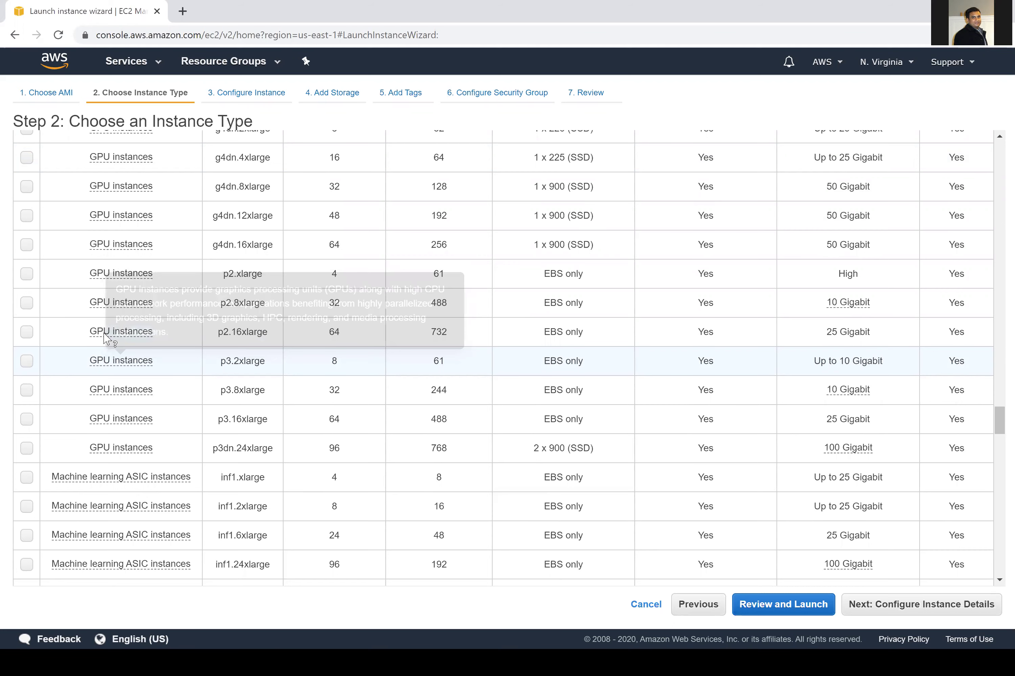
scroll(158, 213, down, 6)
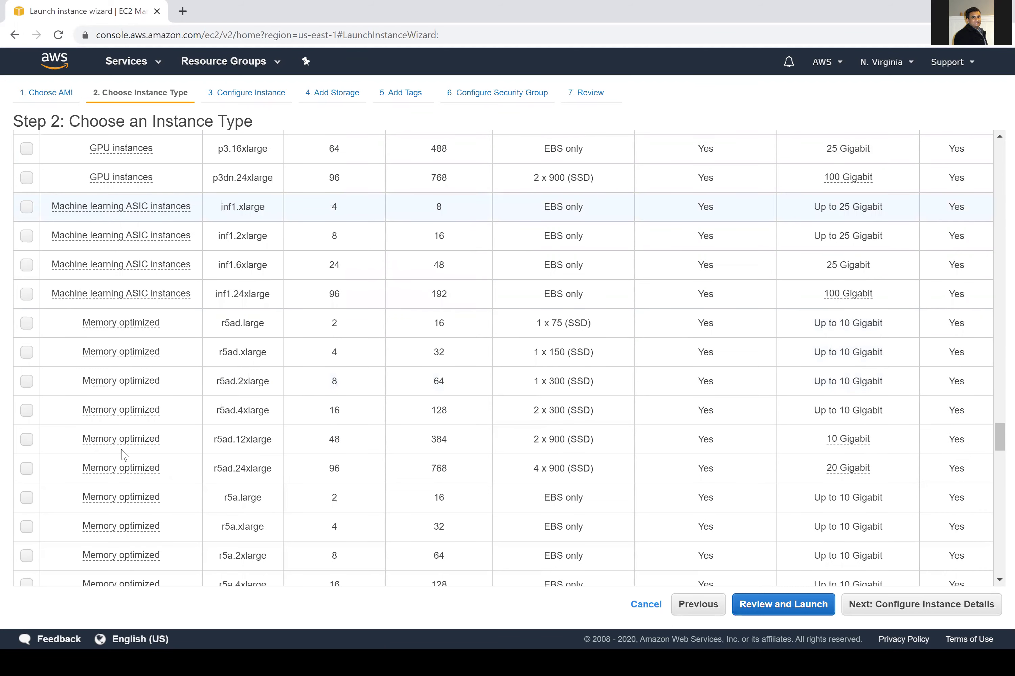
scroll(126, 452, down, 5)
scroll(131, 454, down, 15)
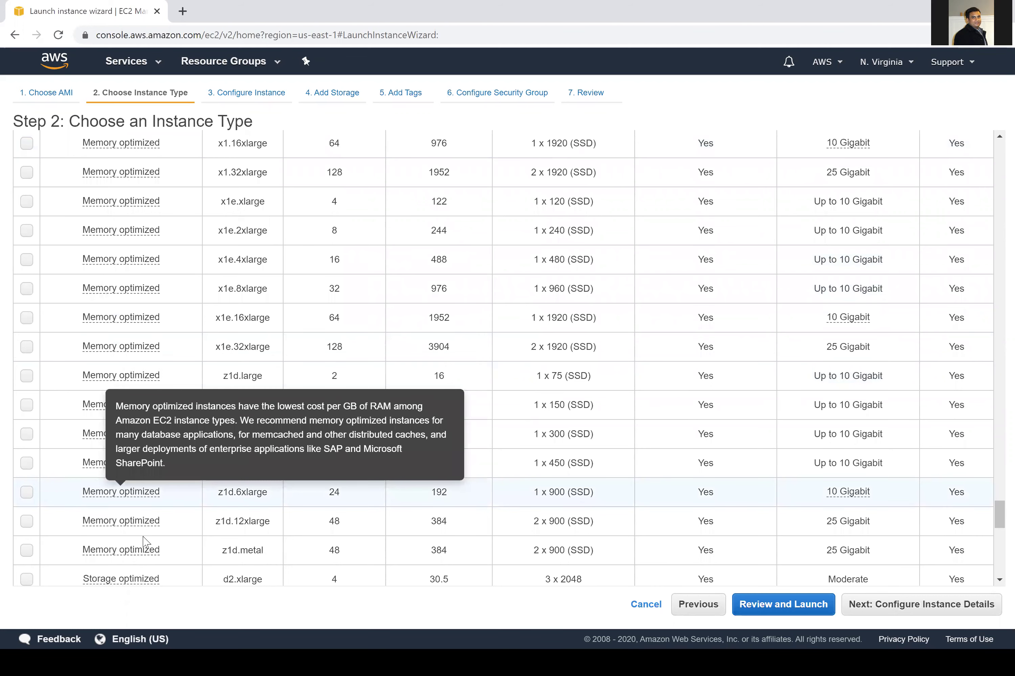
Step: Choose the free-tier eligible t2.micro instance type and continue to the instance details
scroll(263, 368, up, 5)
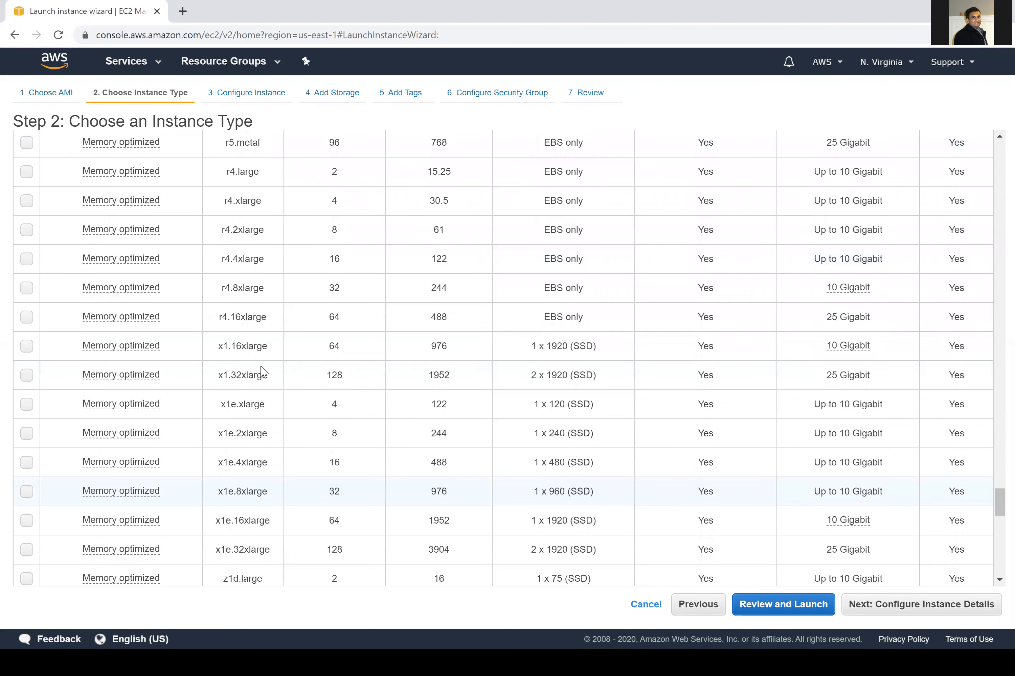
scroll(373, 330, up, 15)
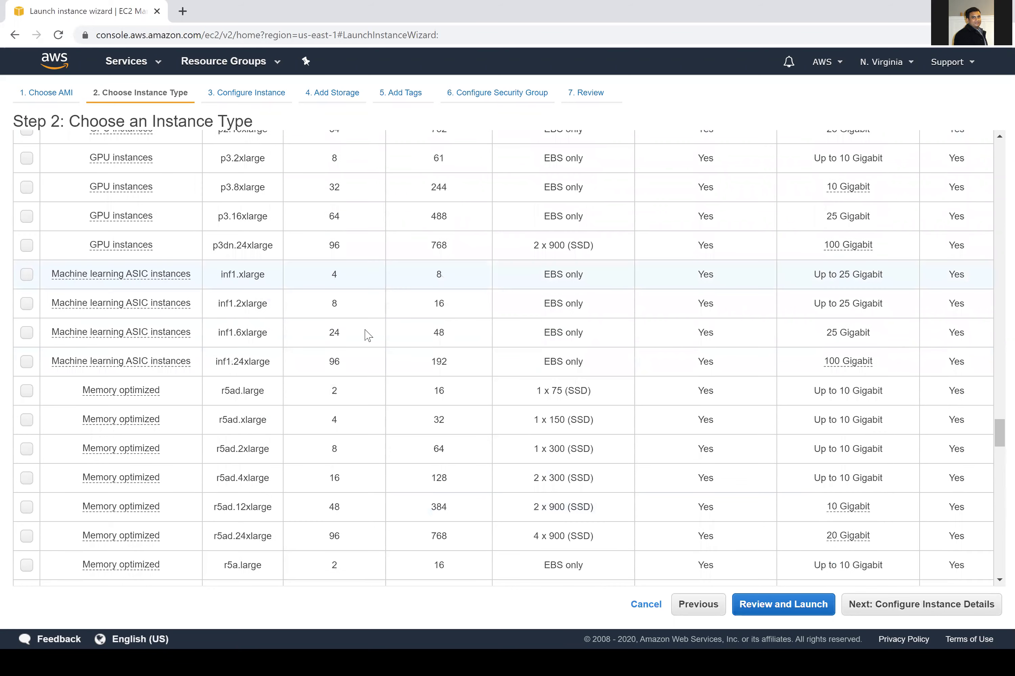
scroll(367, 335, up, 15)
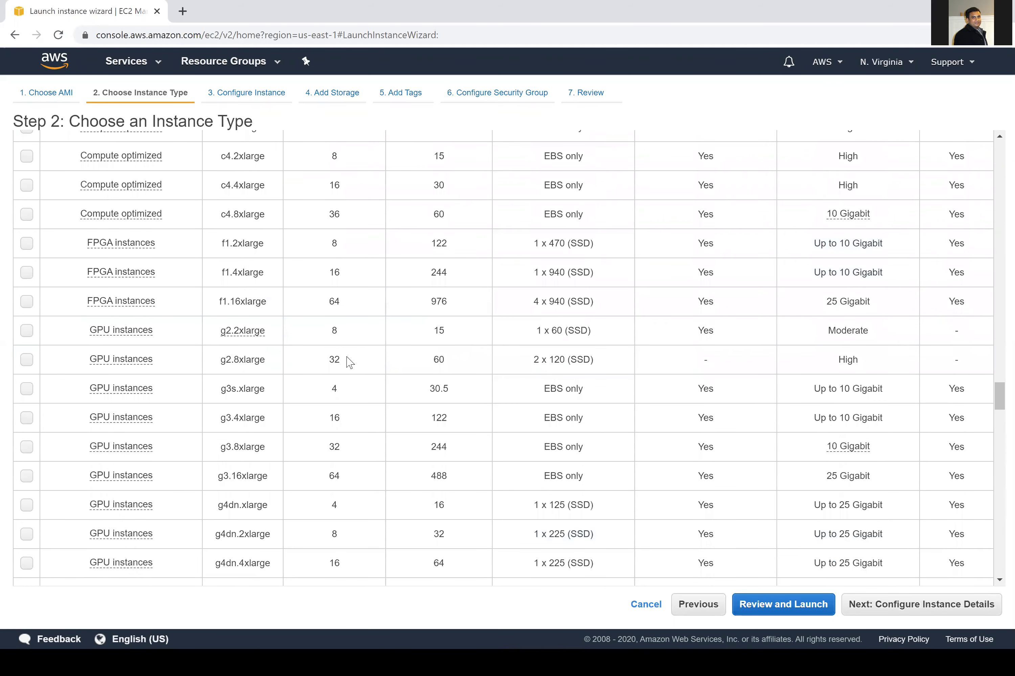
scroll(344, 367, up, 10)
scroll(344, 369, up, 10)
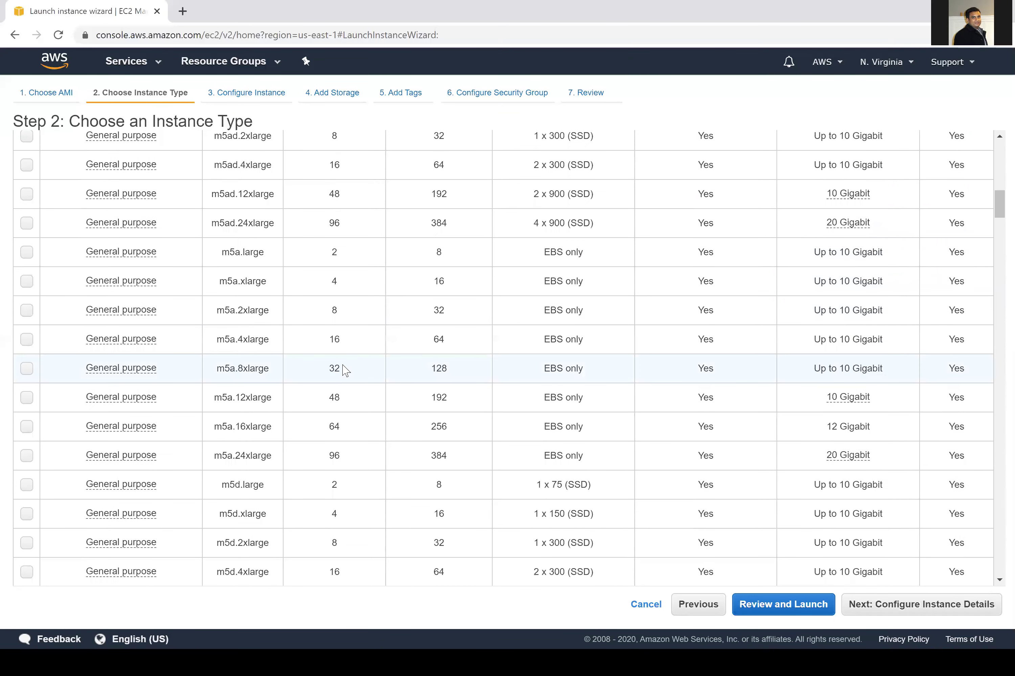
scroll(282, 344, up, 10)
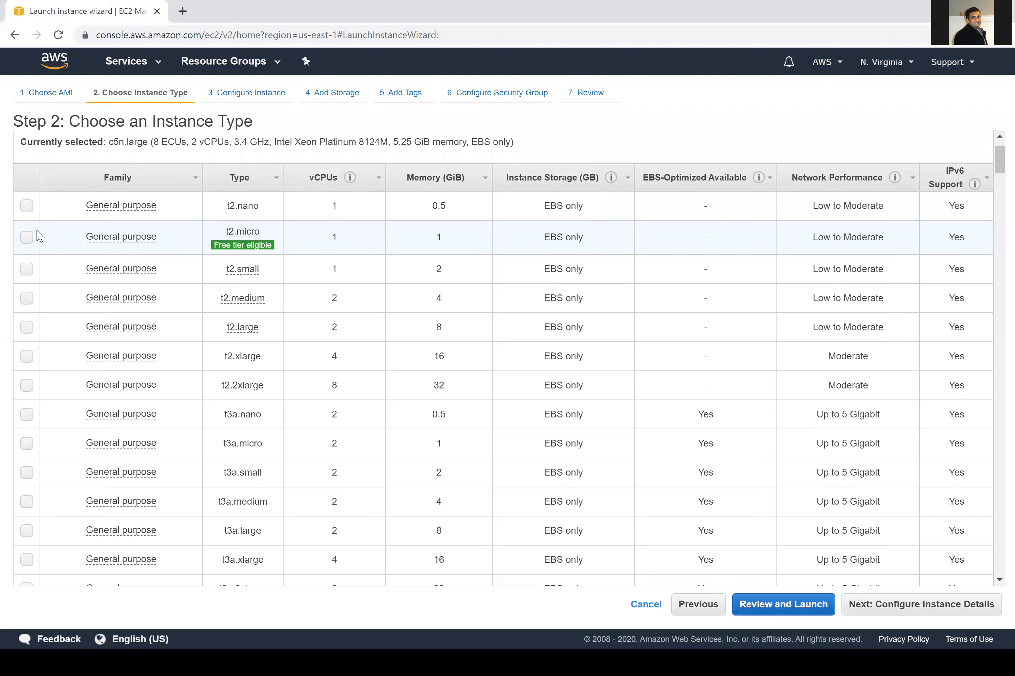
click(28, 238)
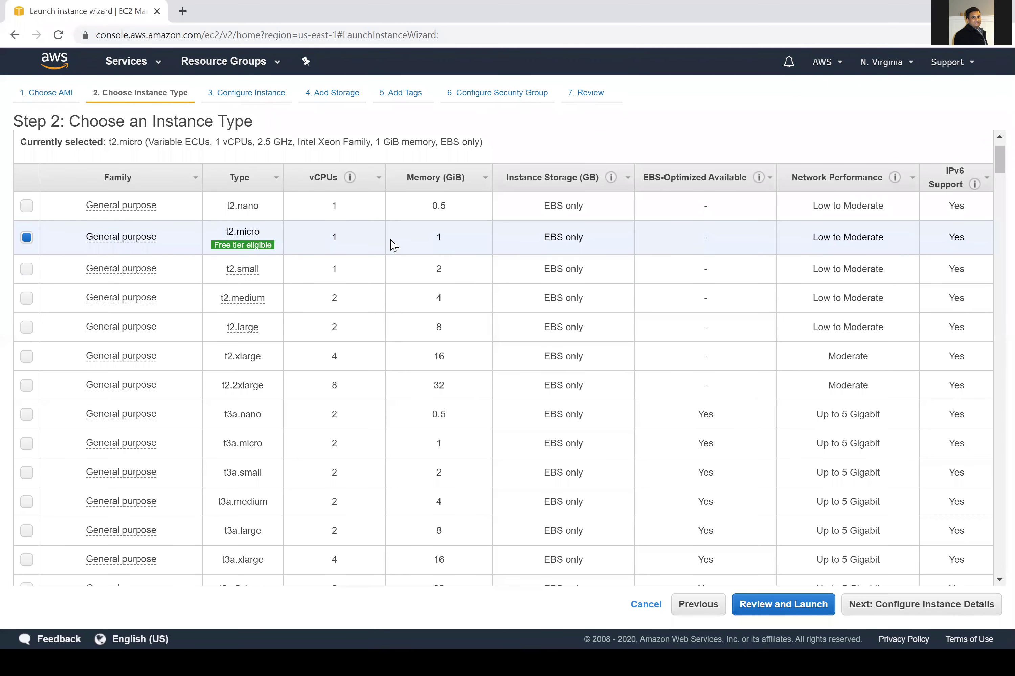
double_click(441, 249)
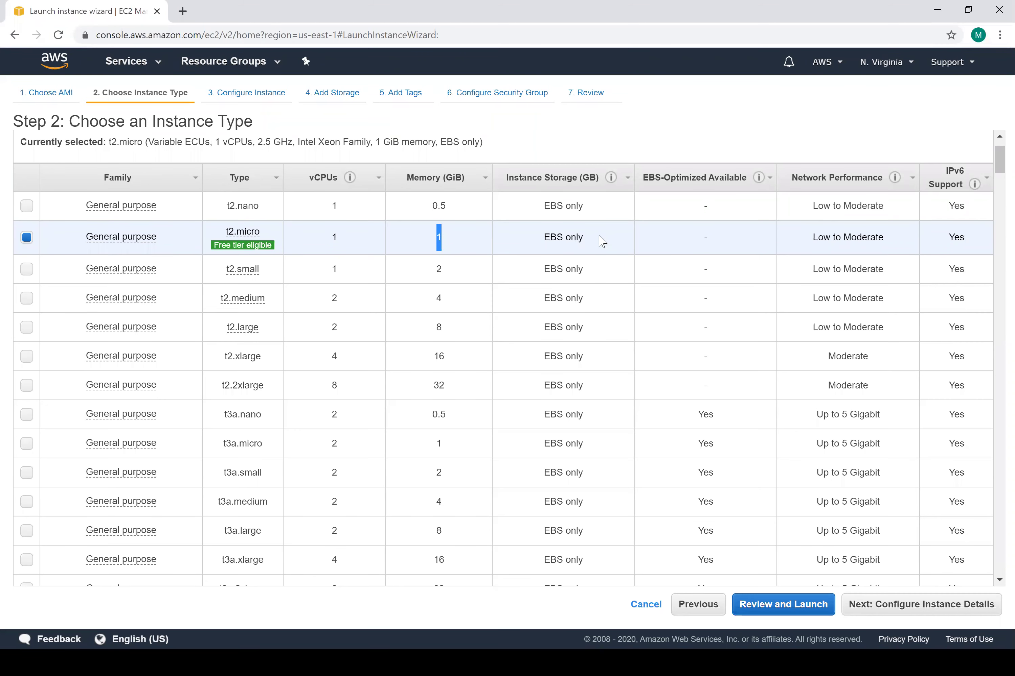
triple_click(545, 237)
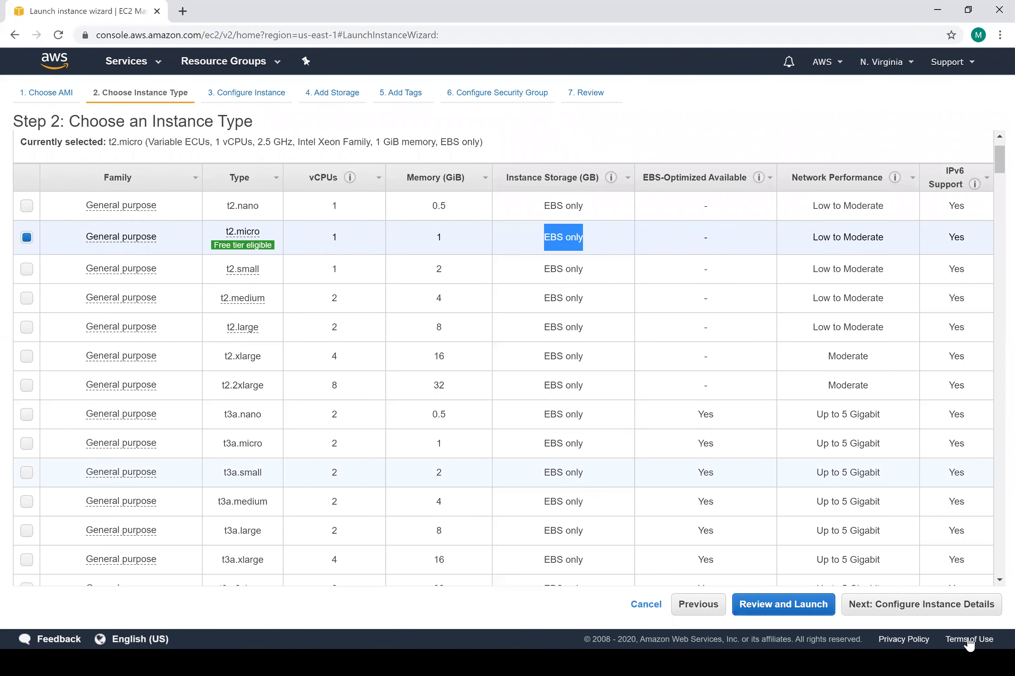
click(945, 607)
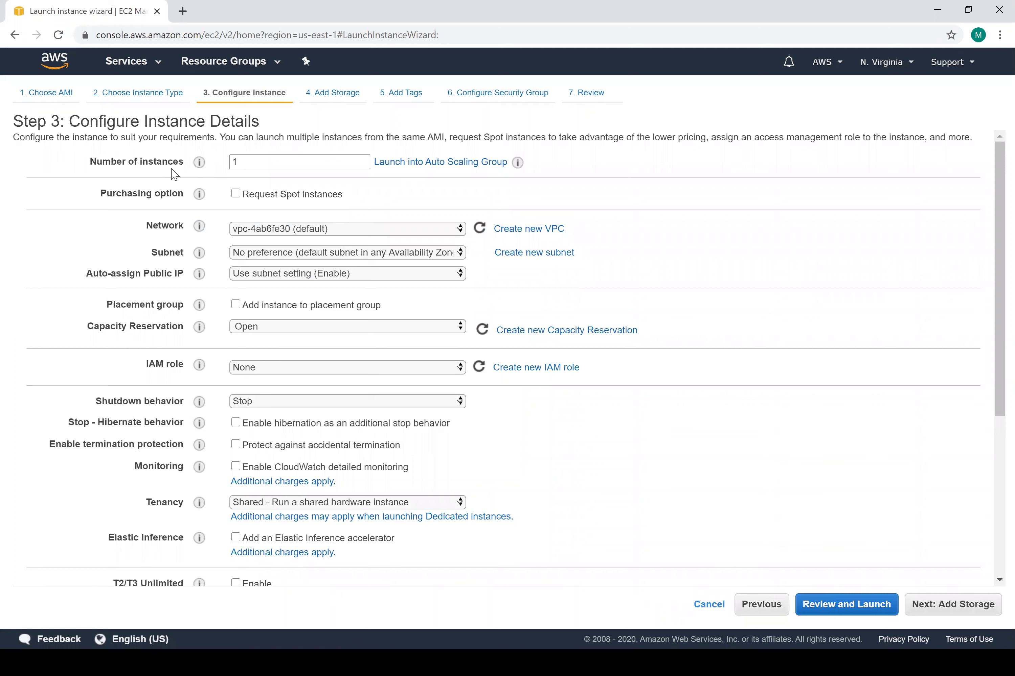
Step: Assign the instance to the CCPBootcamp-VPC network with its public subnet in us-east-1a, keeping the number of instances at 1
double_click(254, 166)
click(254, 165)
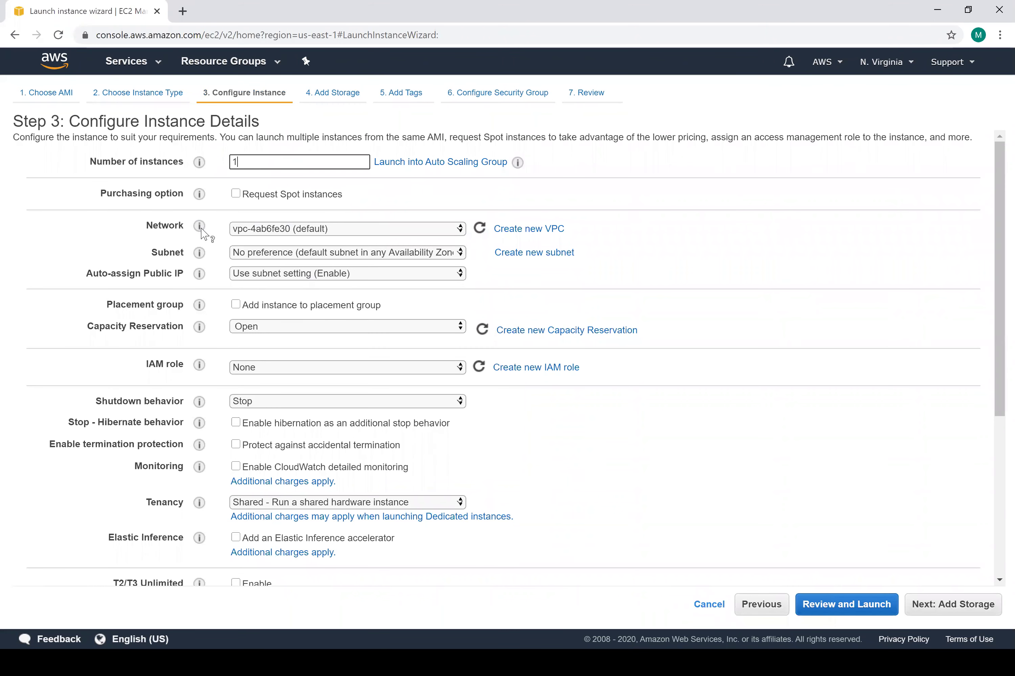
mouse_move(200, 232)
click(358, 229)
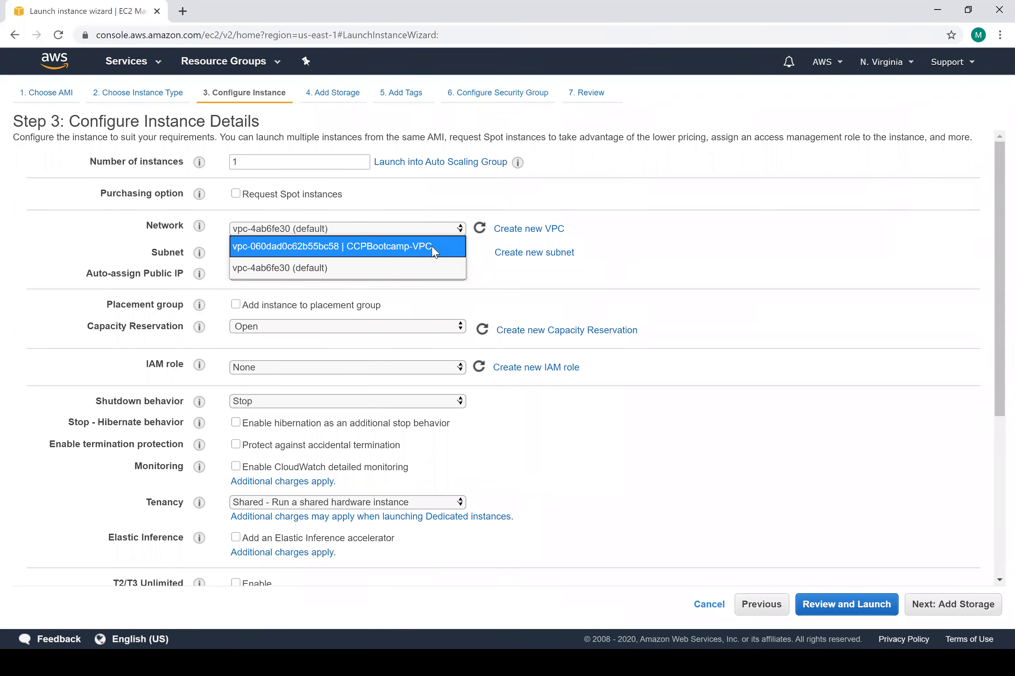
click(402, 229)
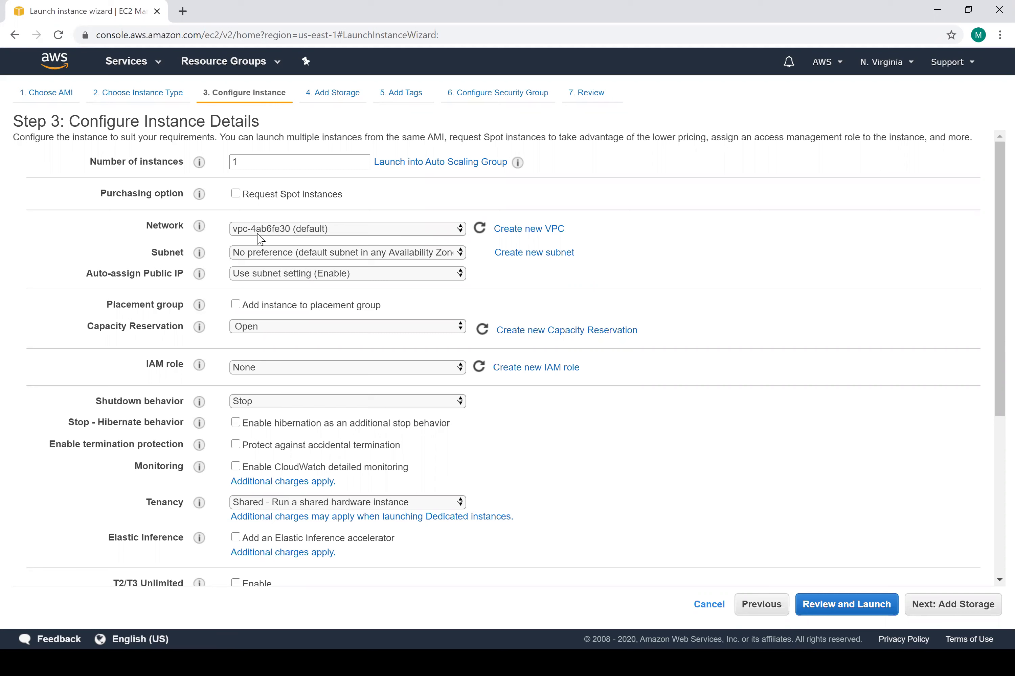
click(300, 236)
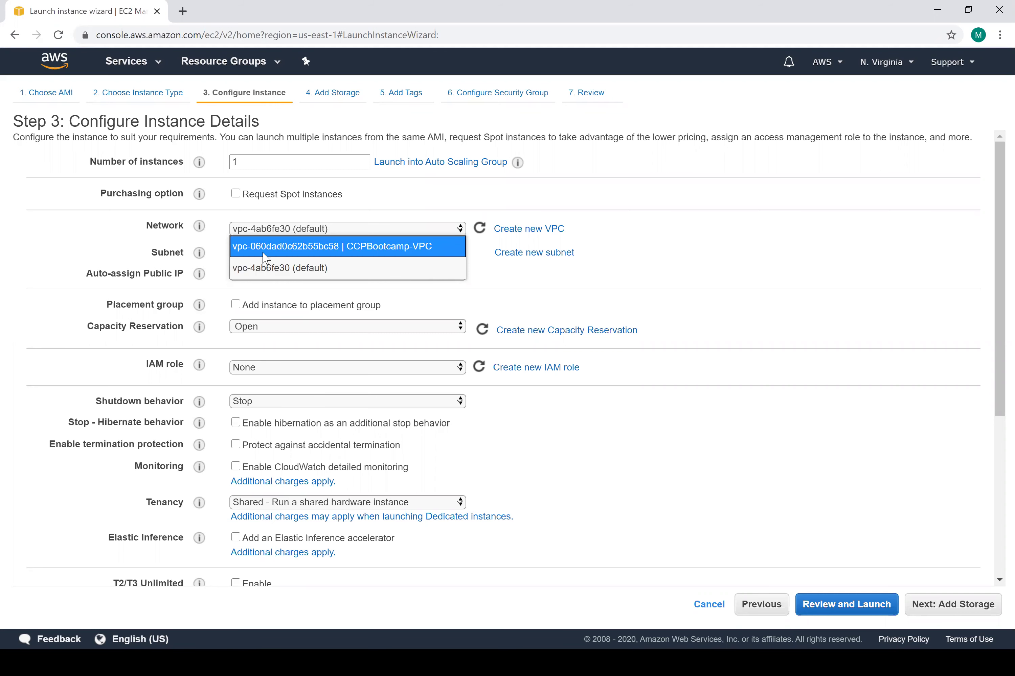
key(Return)
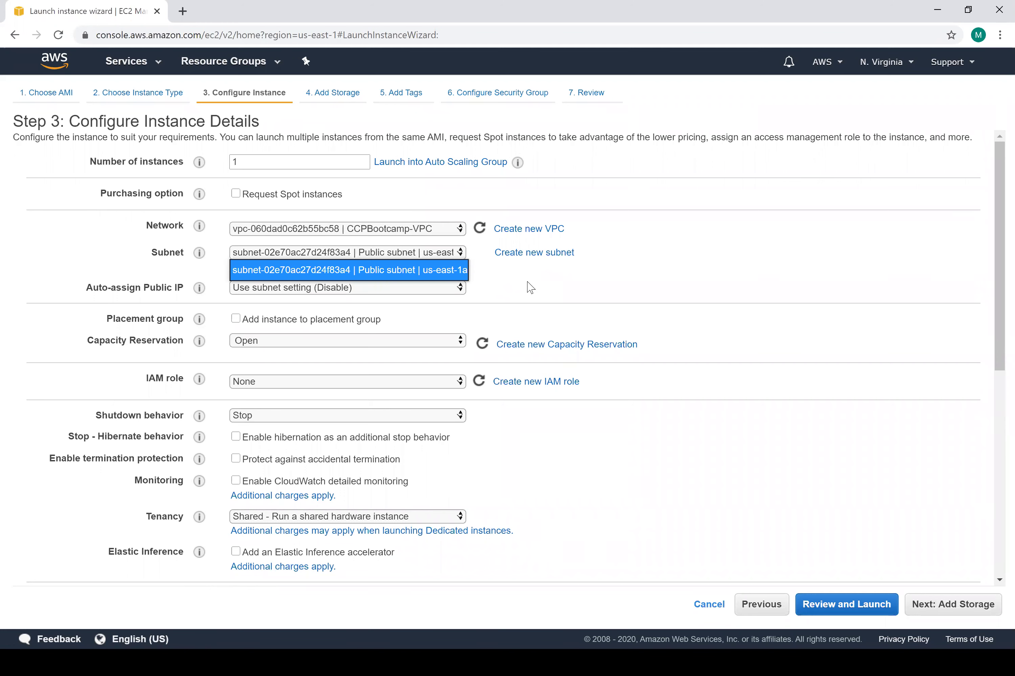
click(419, 270)
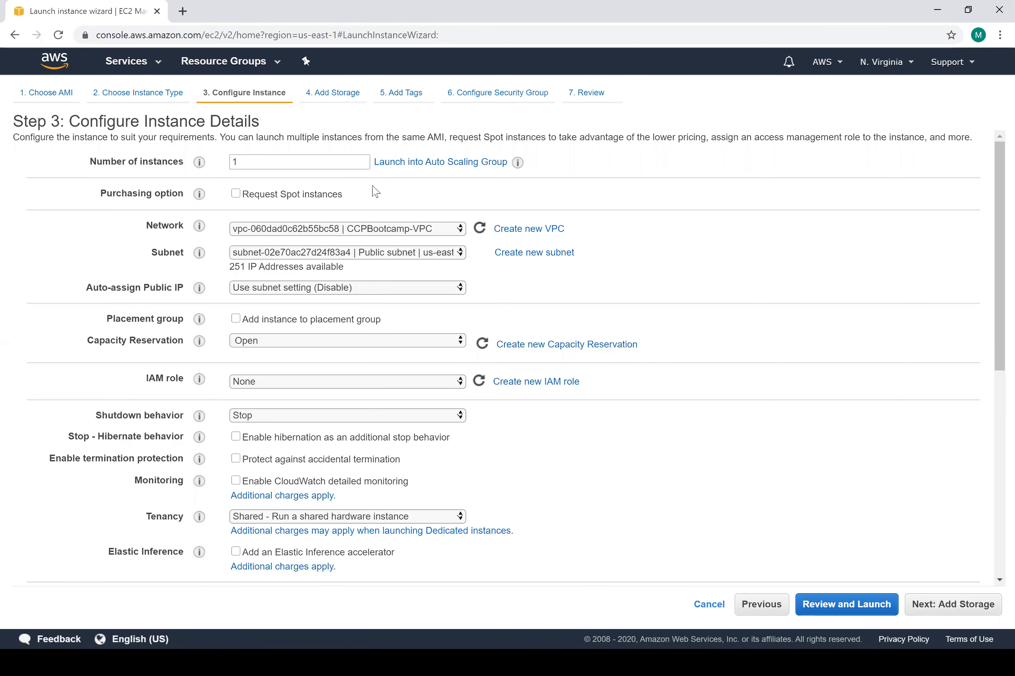
scroll(135, 267, down, 2)
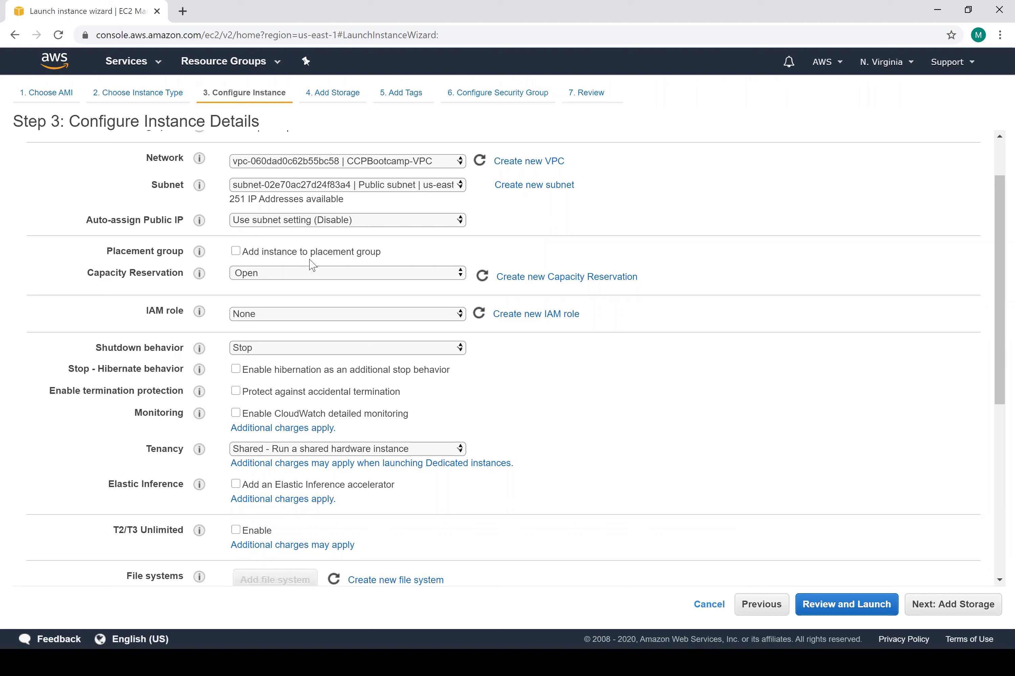
Step: Enable automatic public IP assignment for the instance
click(310, 220)
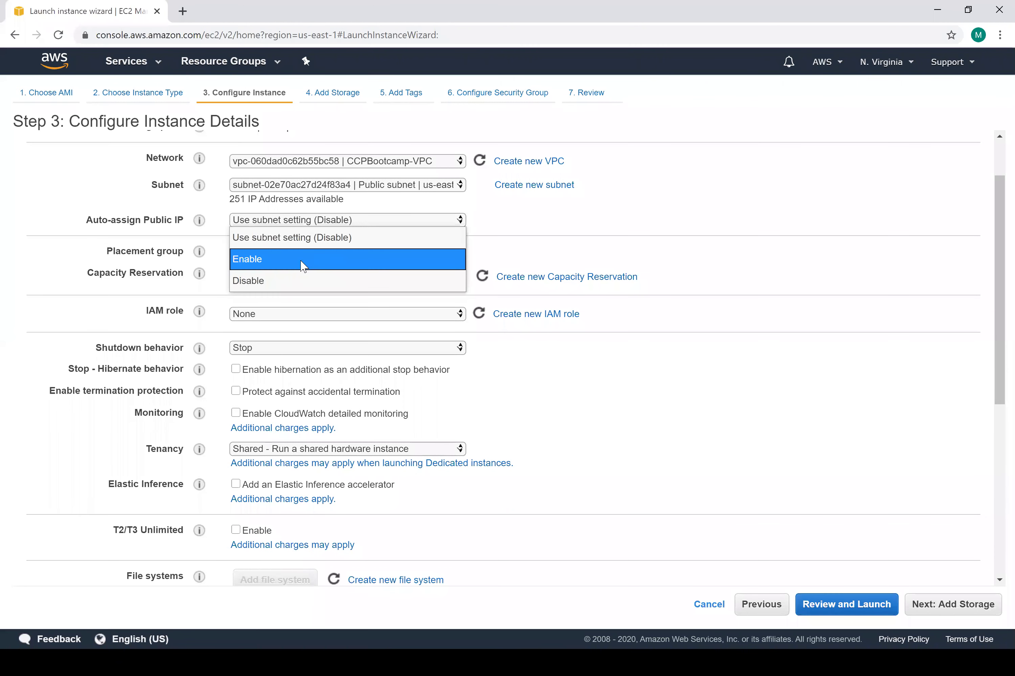
click(301, 263)
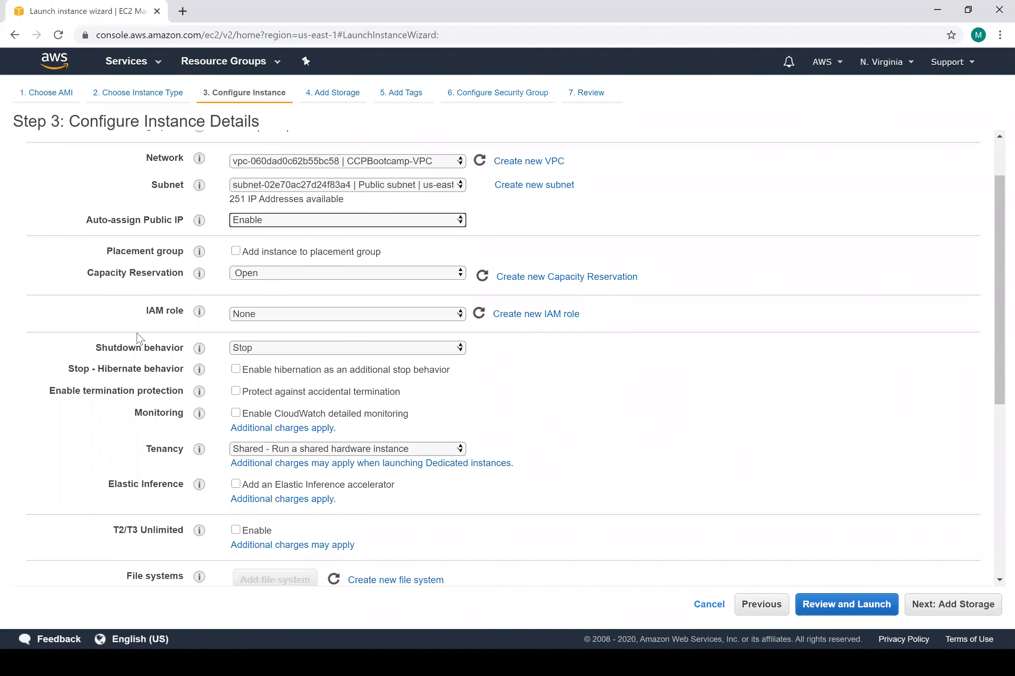
Step: Examine the remaining instance details, including IAM role, shutdown behavior, monitoring, tenancy, the eth0 network interface and the advanced details
scroll(139, 320, down, 1)
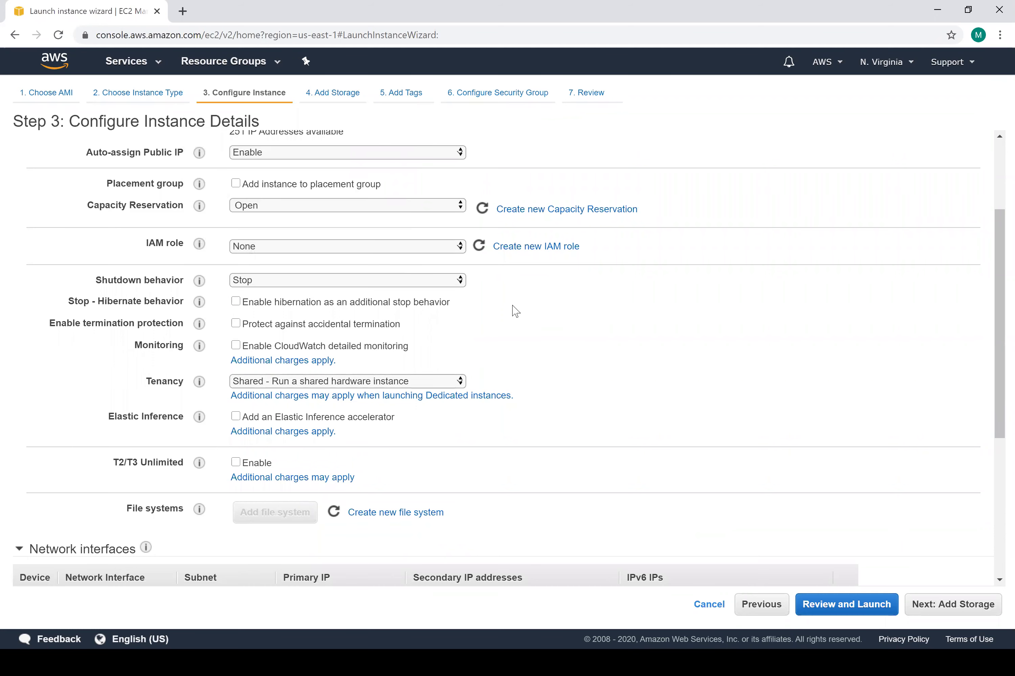
scroll(514, 284, down, 1)
mouse_move(202, 189)
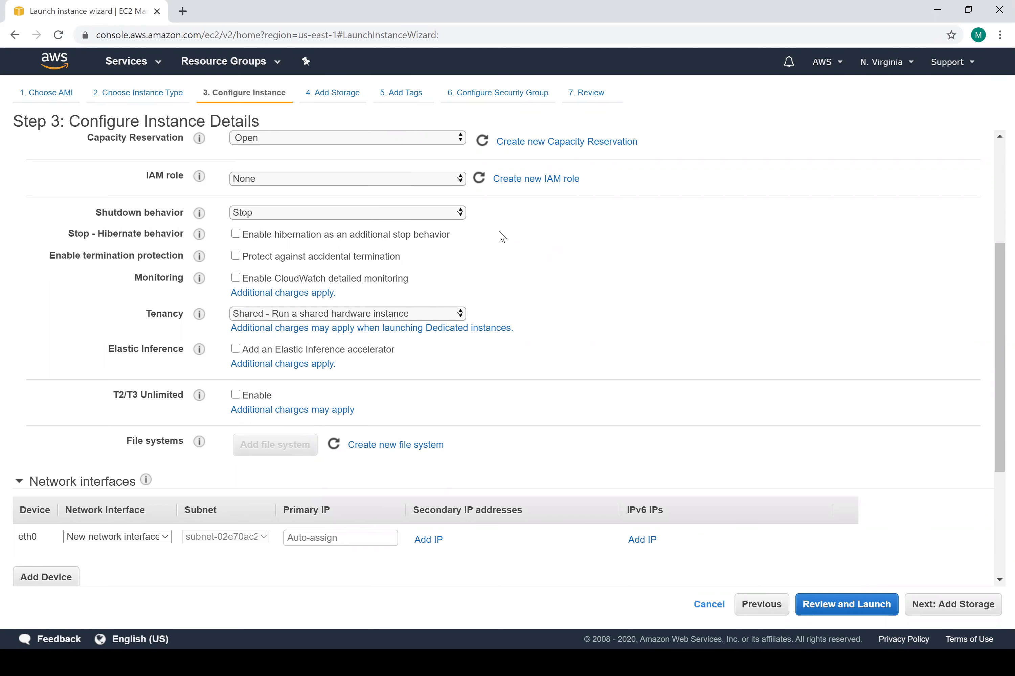
scroll(223, 277, down, 1)
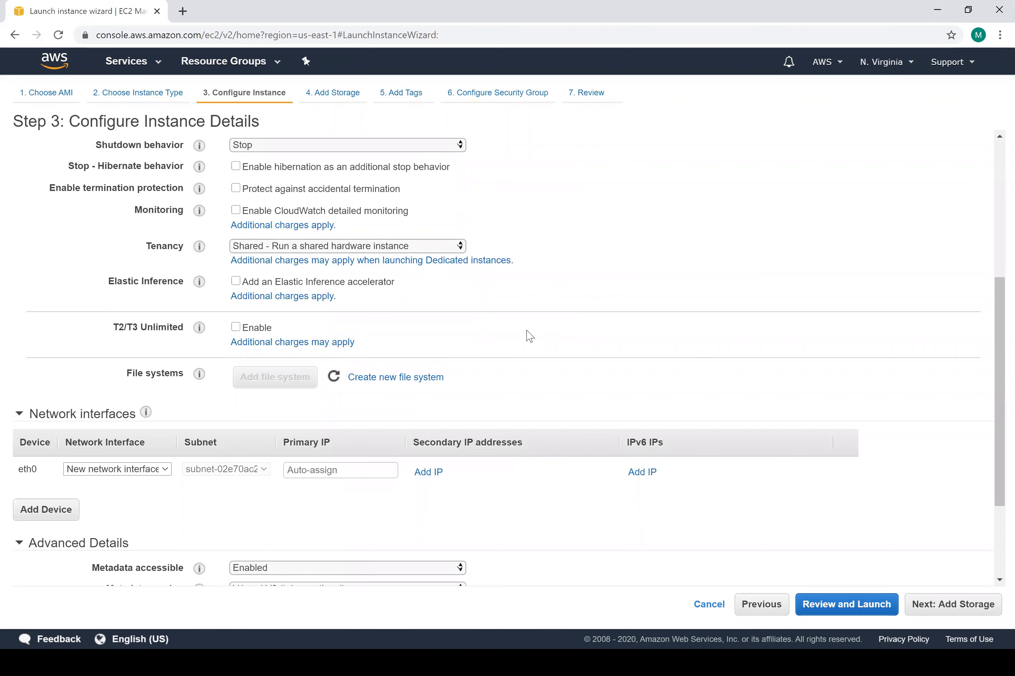
scroll(109, 300, down, 1)
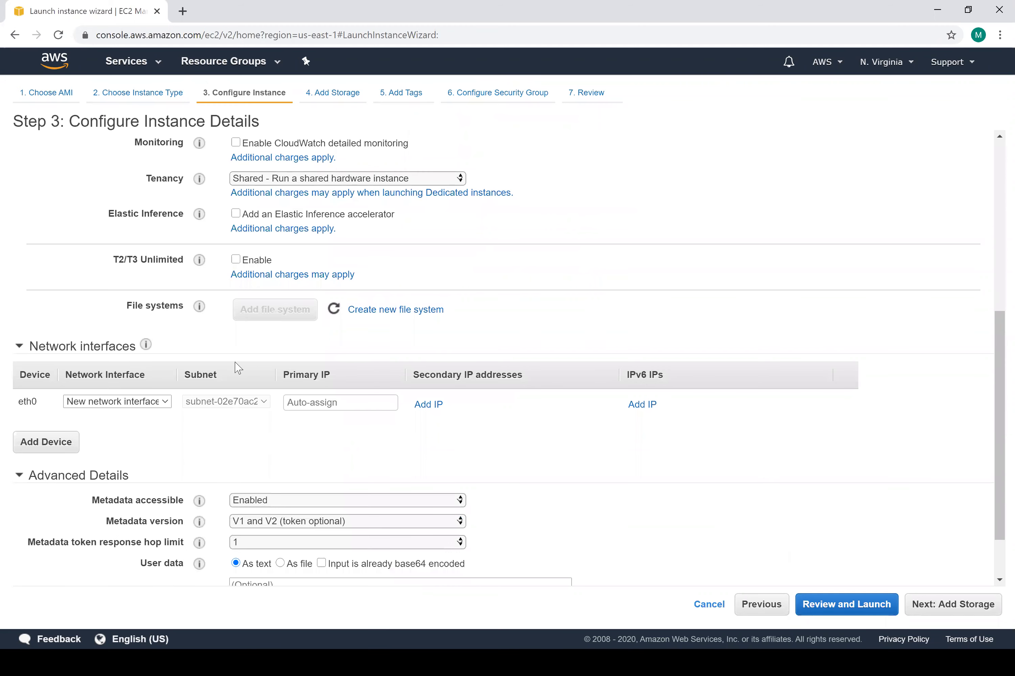
scroll(236, 368, down, 1)
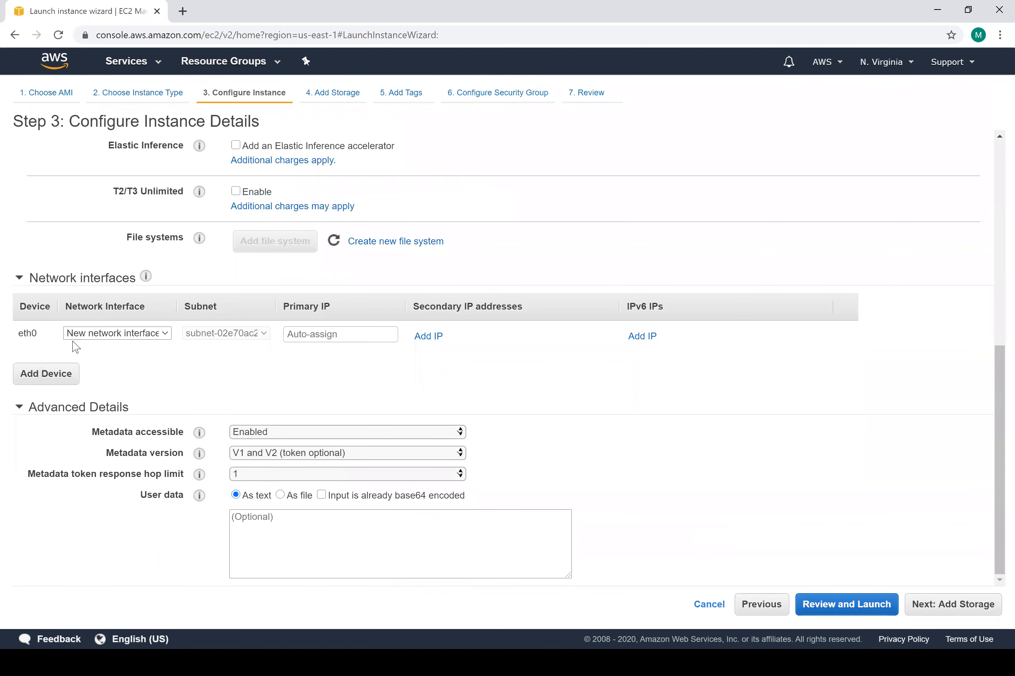
double_click(18, 334)
drag(285, 311, 337, 310)
click(356, 351)
scroll(334, 261, up, 8)
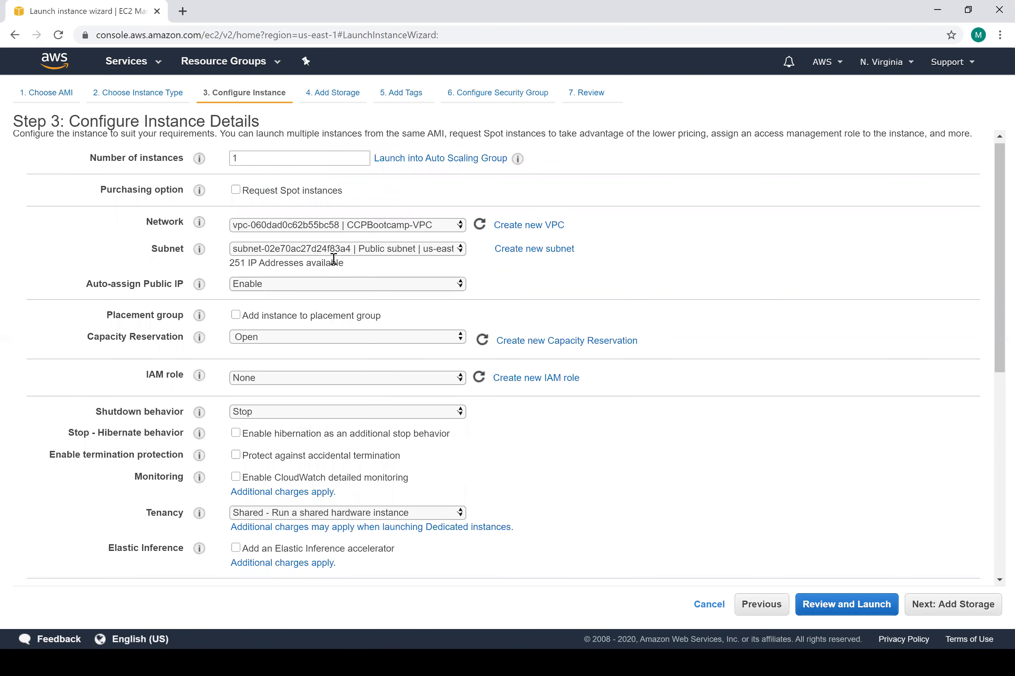
scroll(339, 369, down, 8)
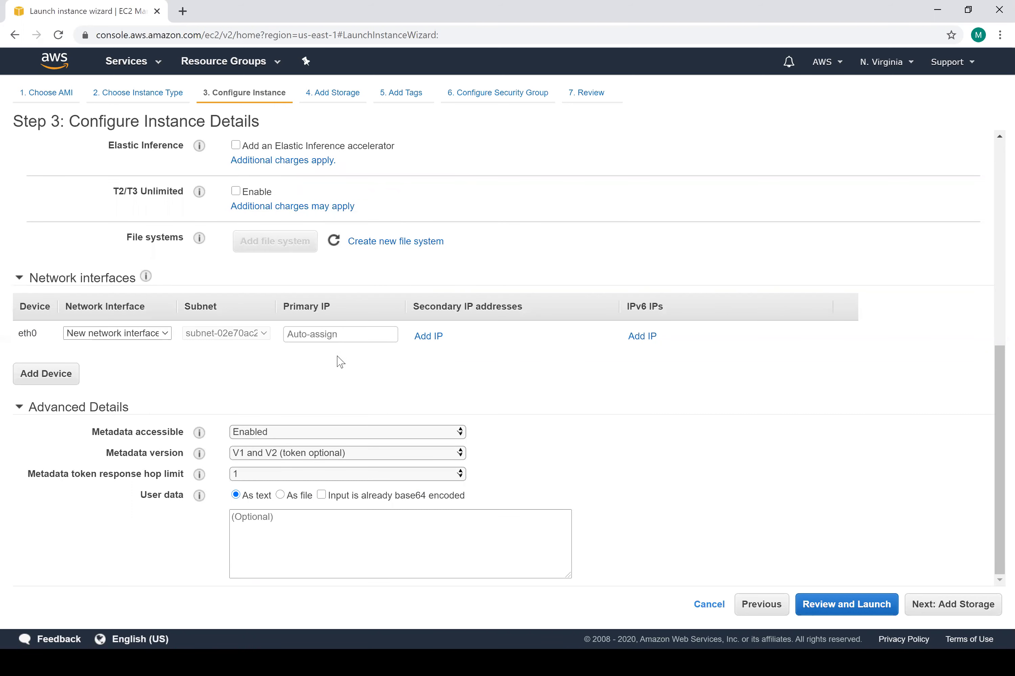
Step: Set the primary IP of the eth0 network interface to 10.0.1.100 and continue to the storage settings
click(353, 332)
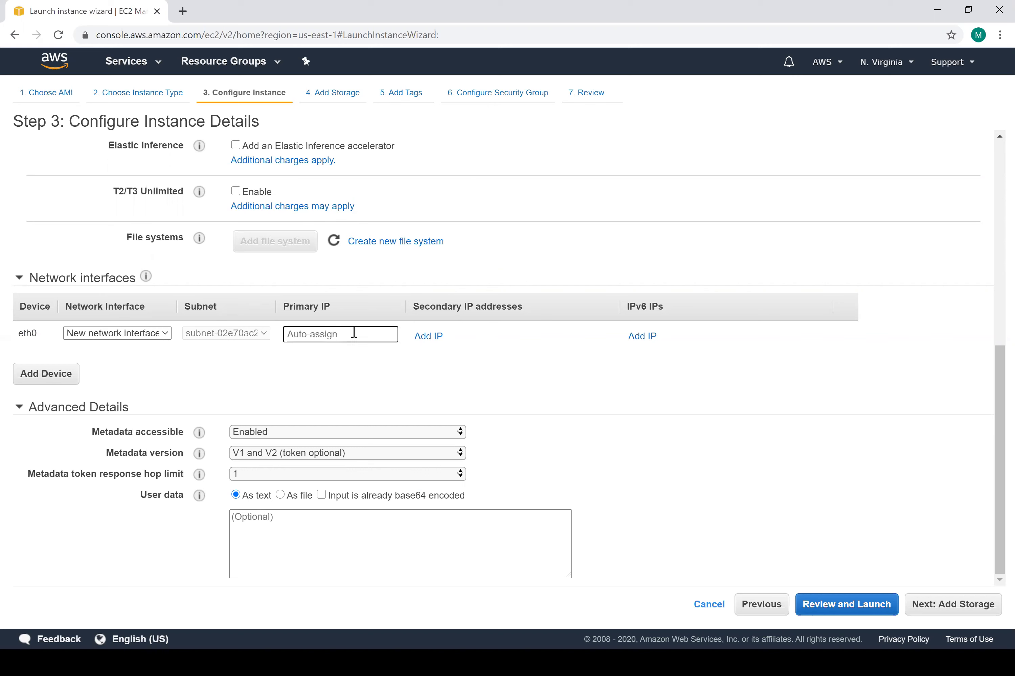
text(10.0.1.100)
drag(334, 334, 282, 334)
click(933, 617)
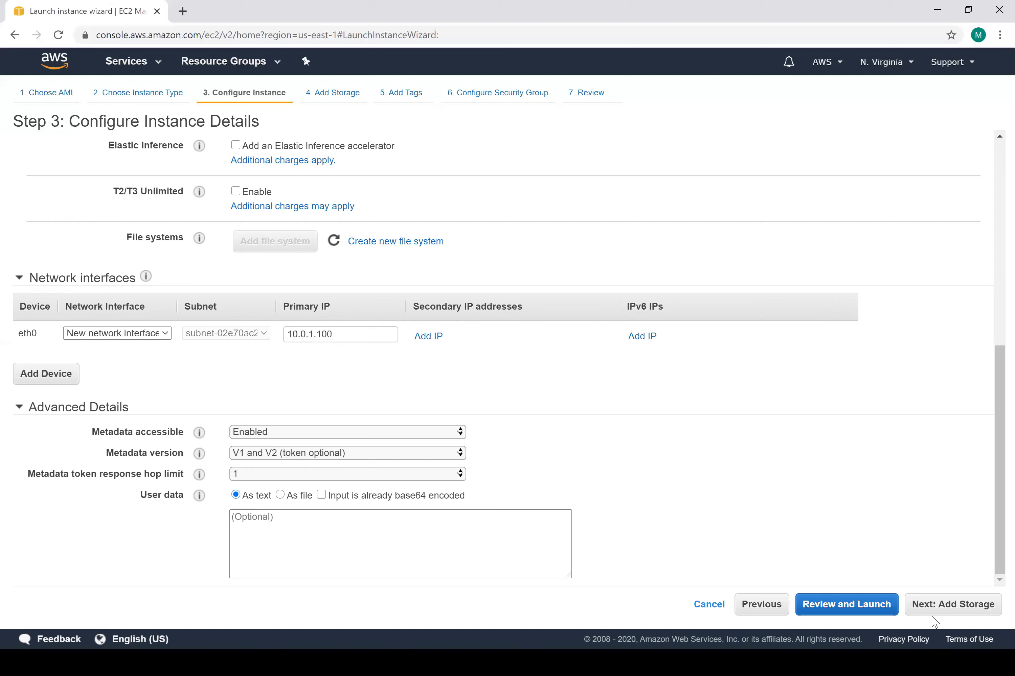
click(960, 611)
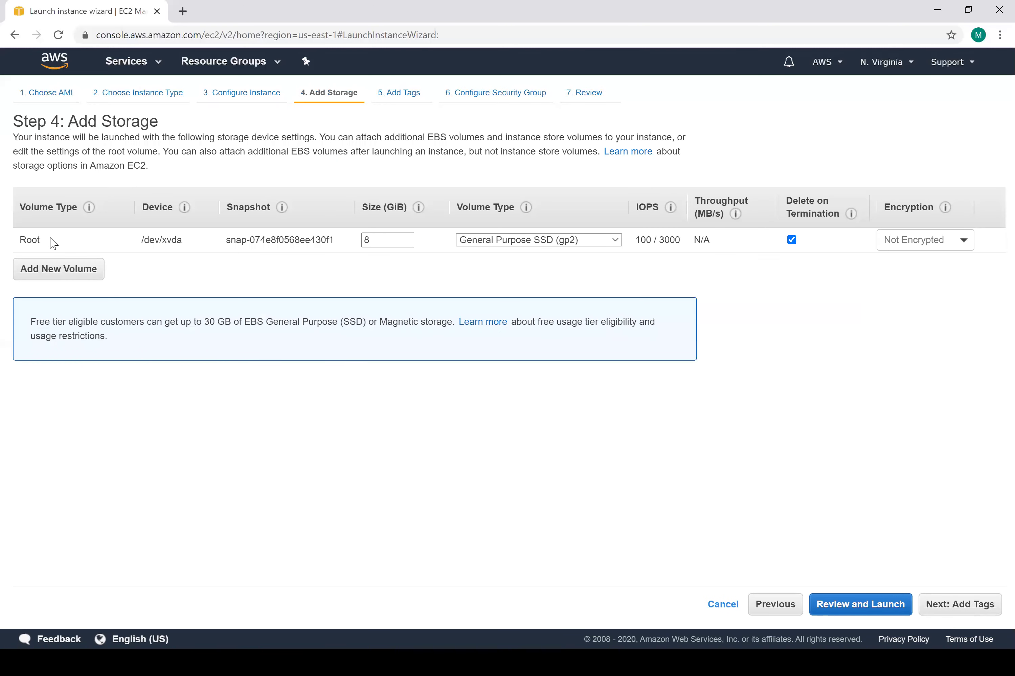
Step: Keep the root volume at 8 GiB General Purpose SSD (gp2), not encrypted, and continue to the tags
double_click(19, 241)
click(569, 242)
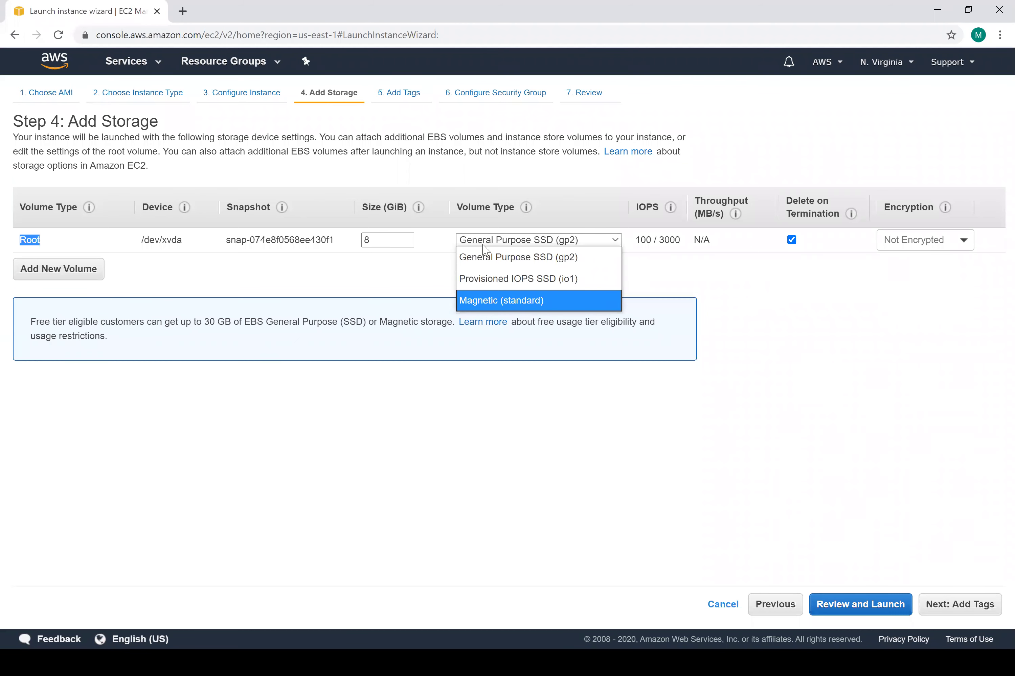
click(580, 252)
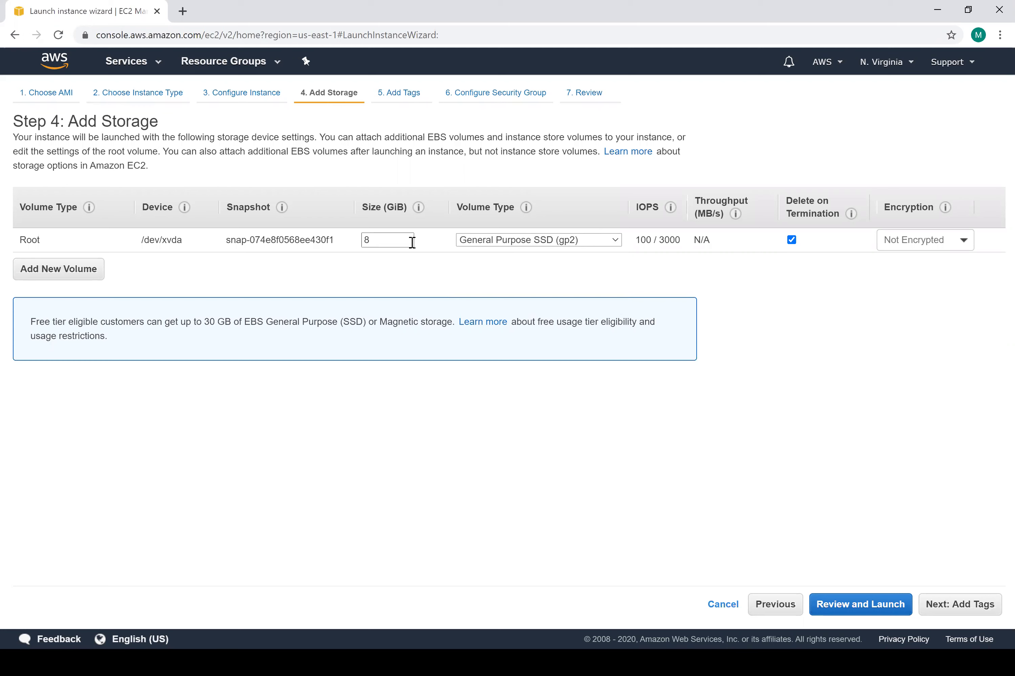
double_click(387, 242)
double_click(75, 246)
click(960, 247)
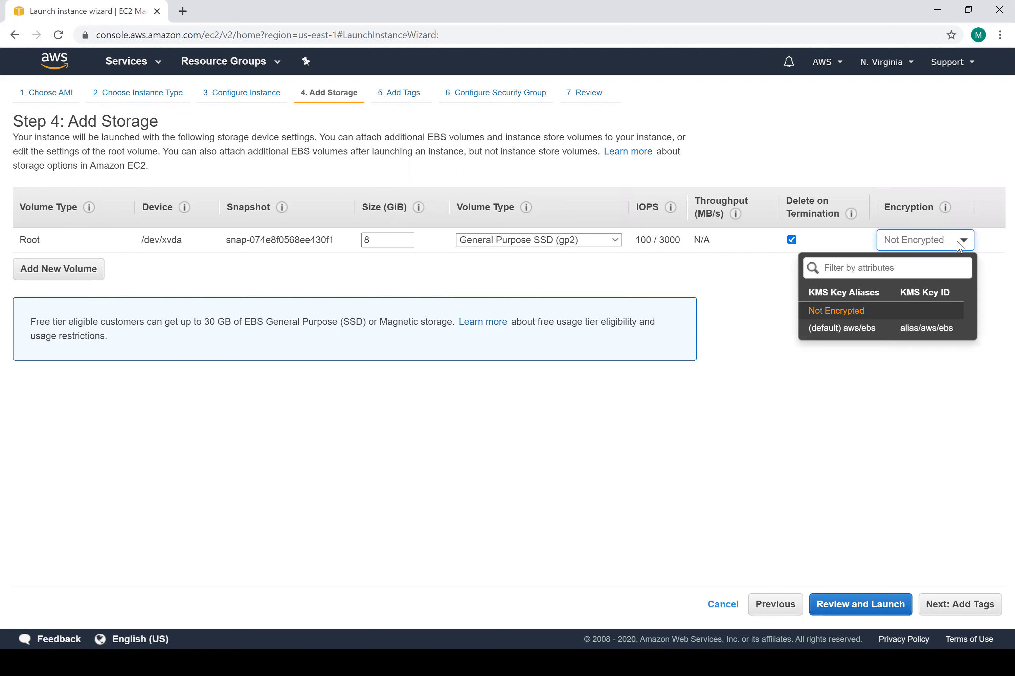
click(990, 248)
click(972, 609)
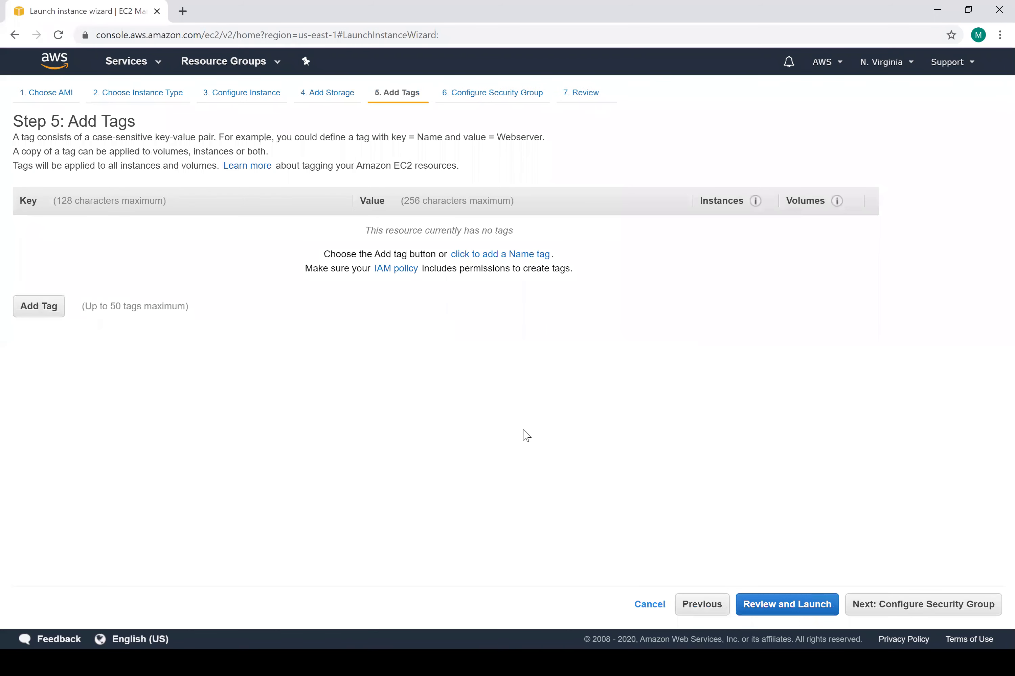
Step: Add a tag with the key Name and the value Web server, and continue to the security group configuration
click(39, 311)
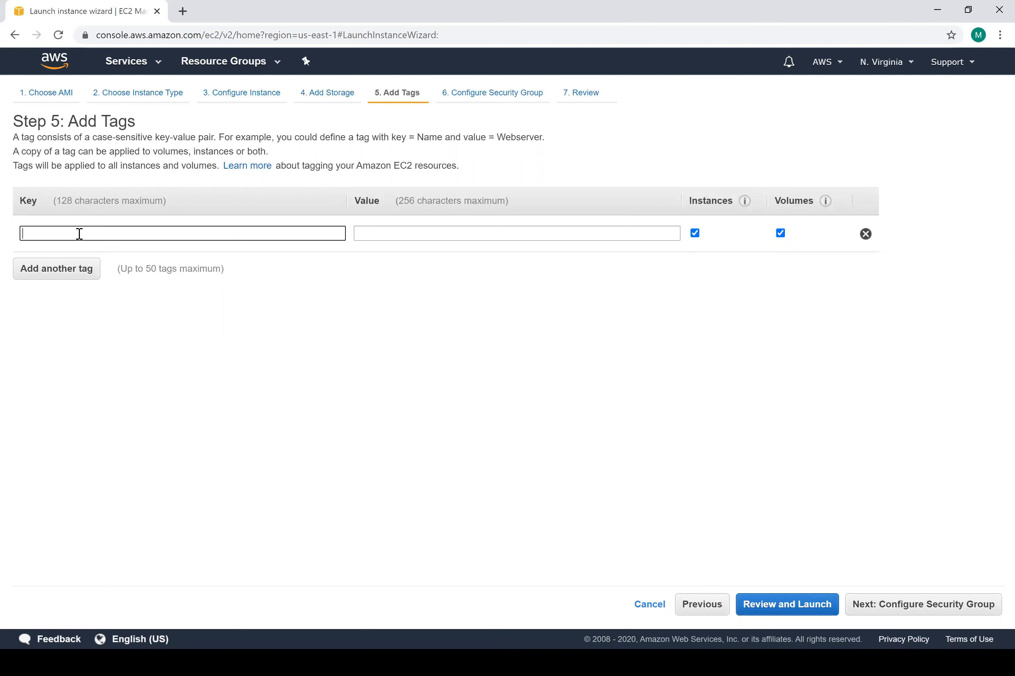
text(WSe)
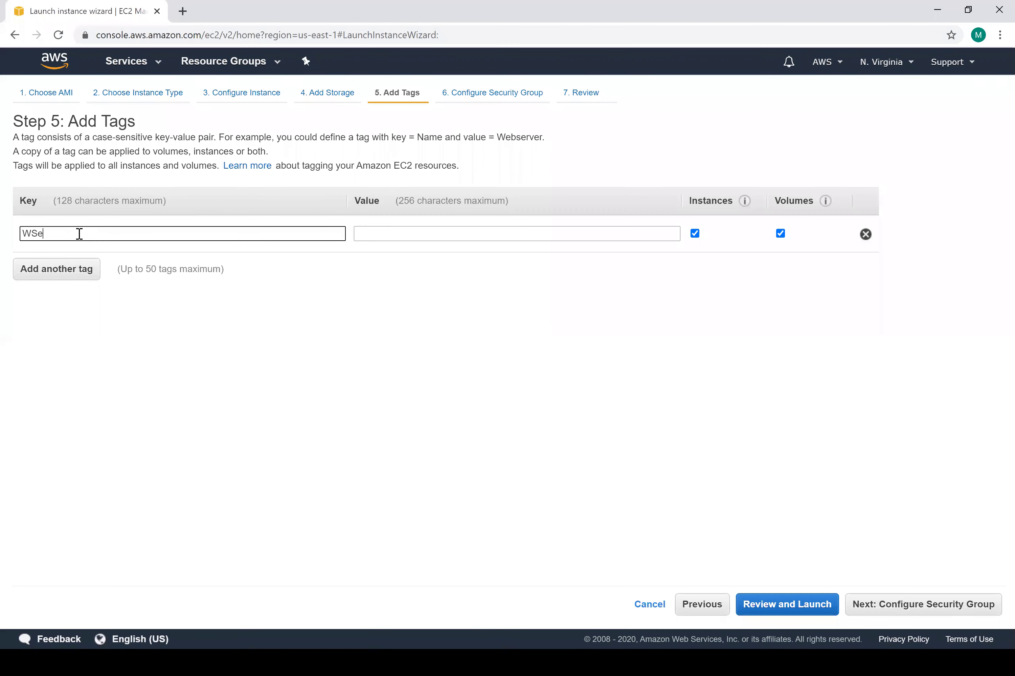
text(bserver)
key(ctrl+a)
text(Name)
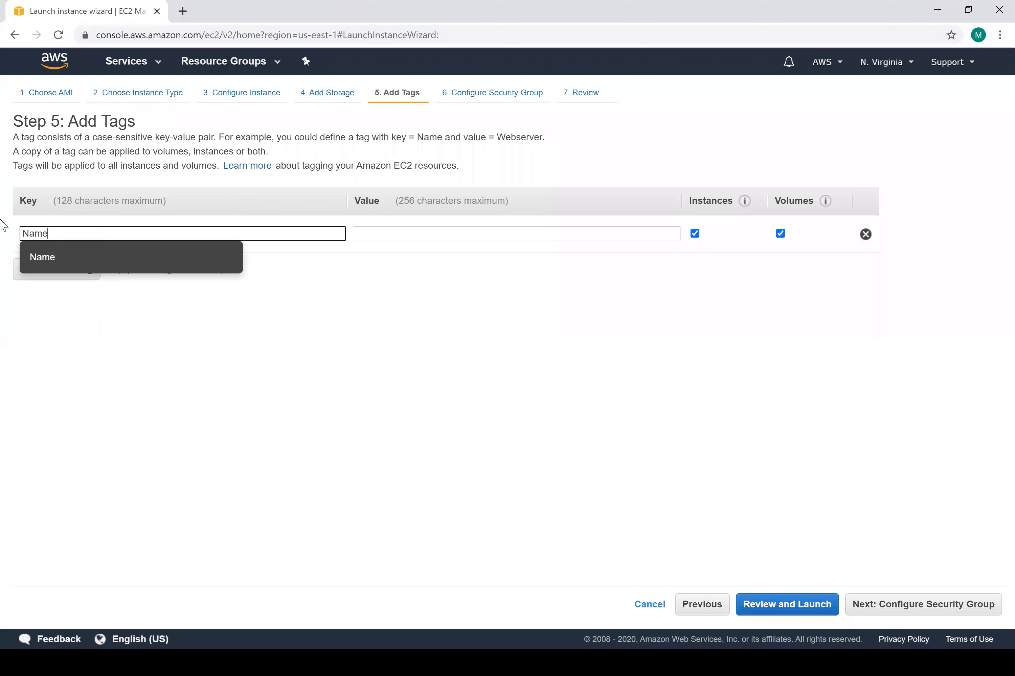
key(Tab)
text(Webserver)
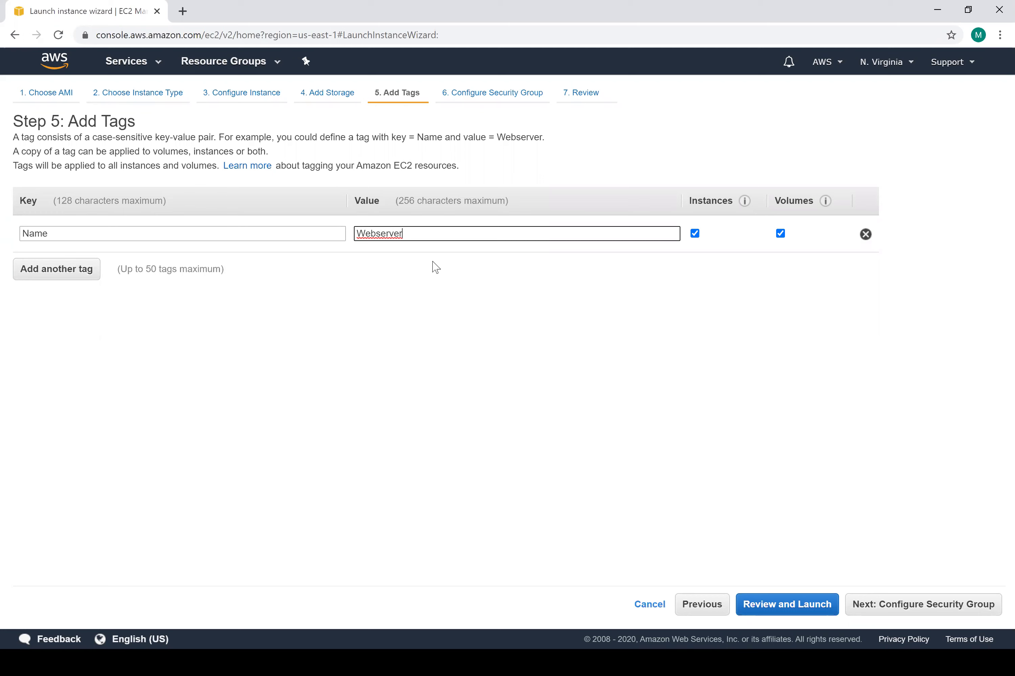
double_click(379, 238)
text(Web server)
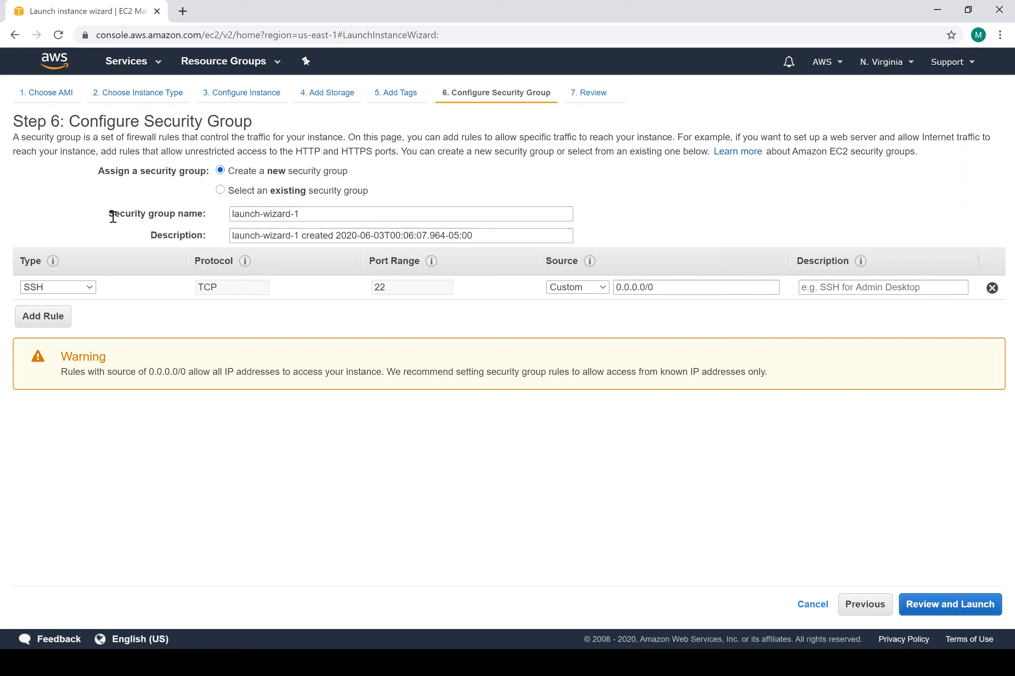
Step: Name the new security group CCPDemo-SG
click(198, 213)
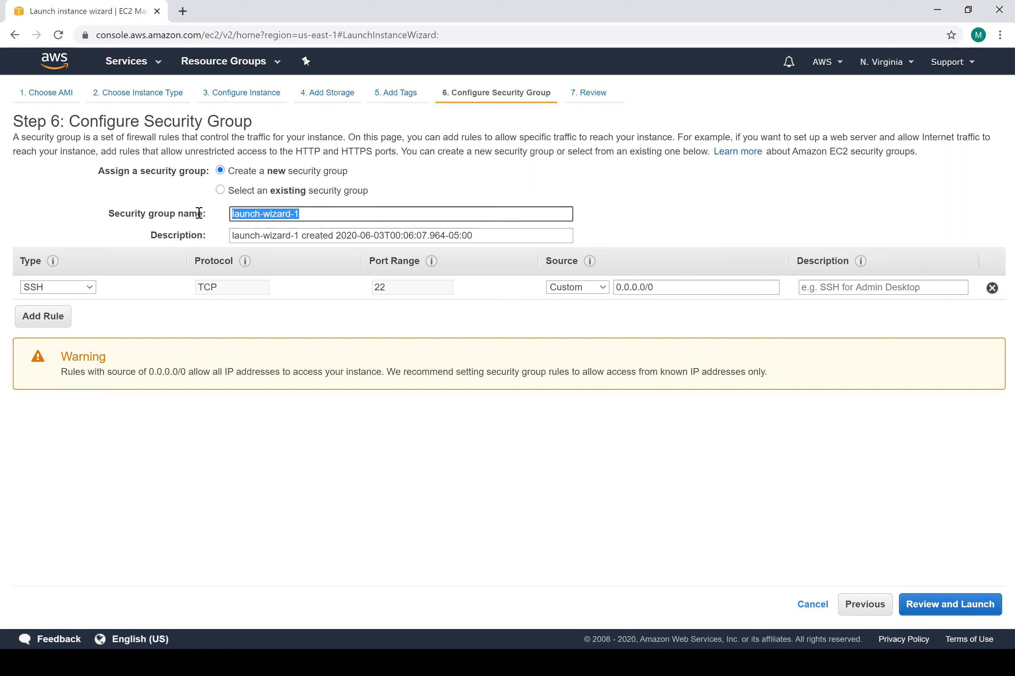
text(CCP)
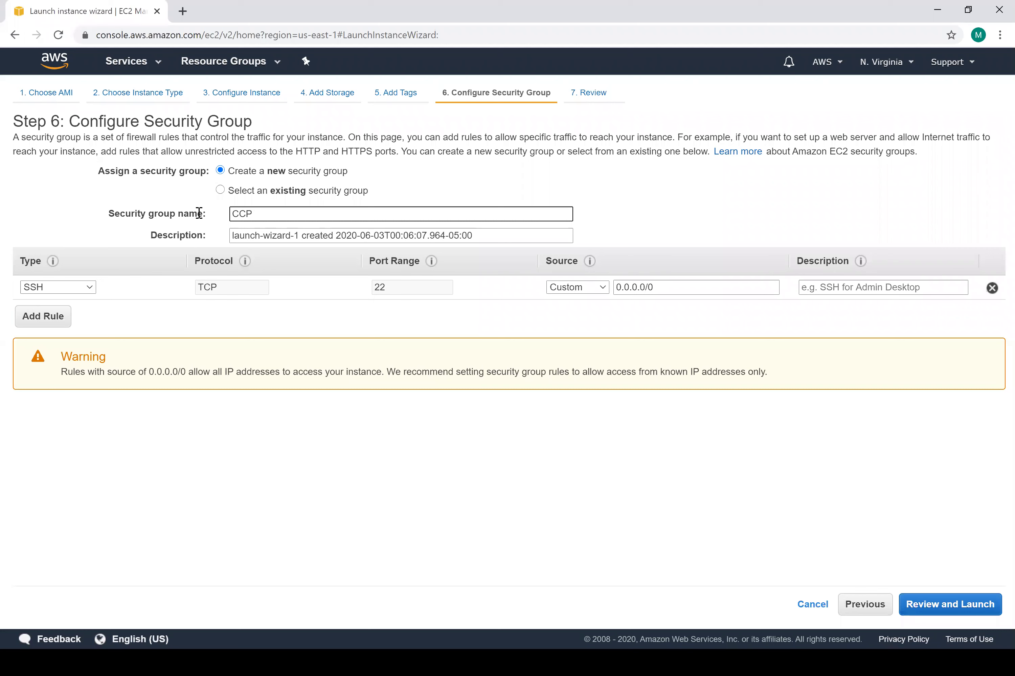
text(Demo-SG)
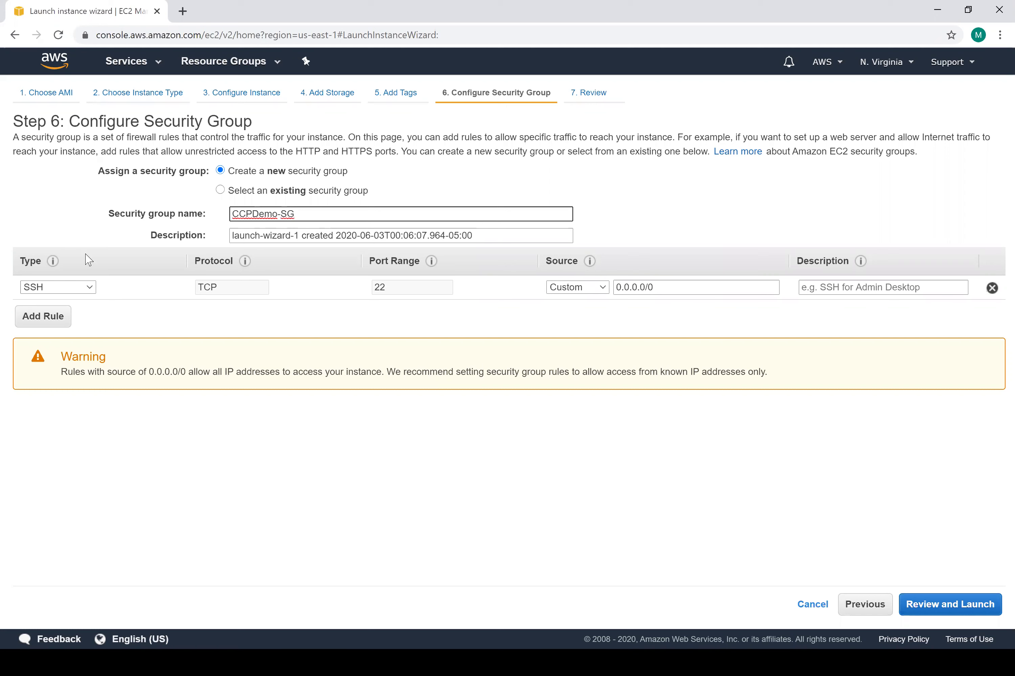
Step: Set the security group's description to "Allow SSH -CCp Demo SG"
key(Tab)
key(BackSpace)
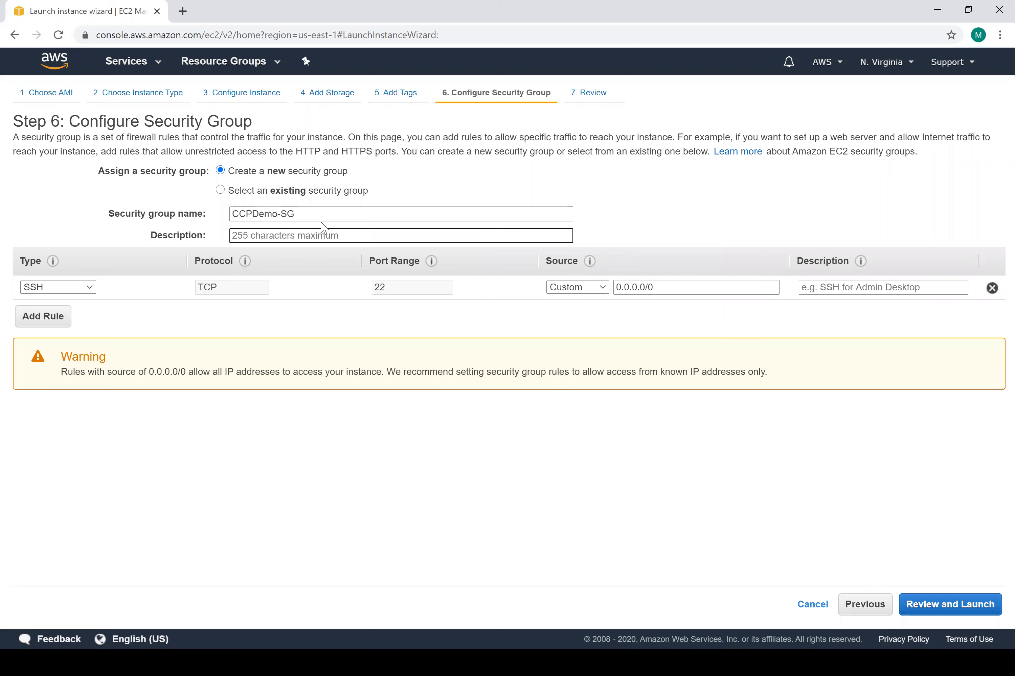
key(shift+Tab)
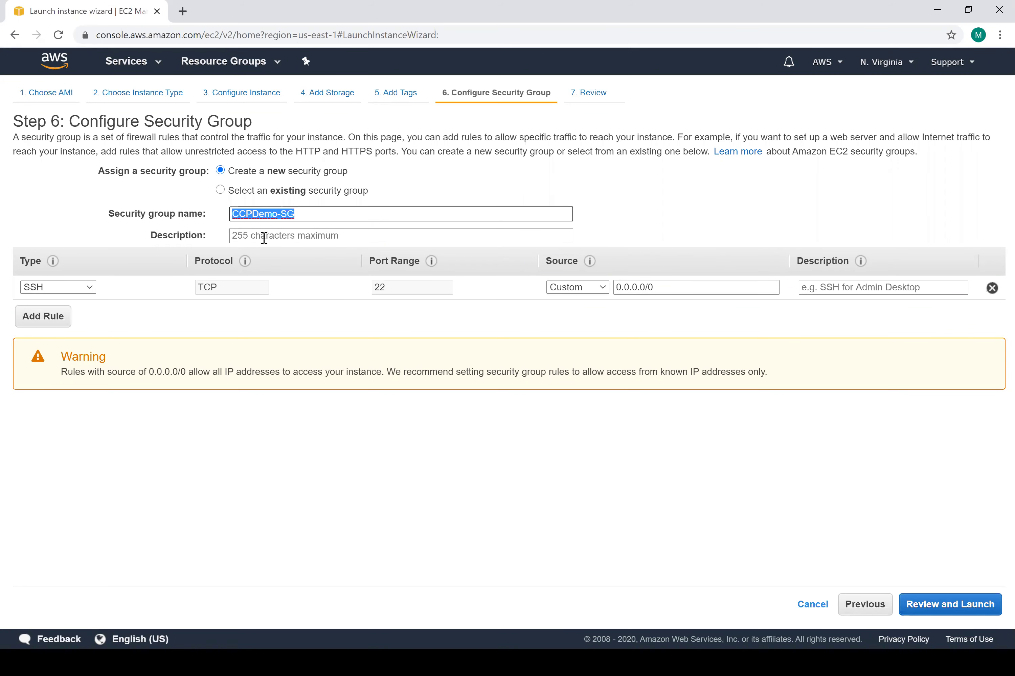
key(Tab)
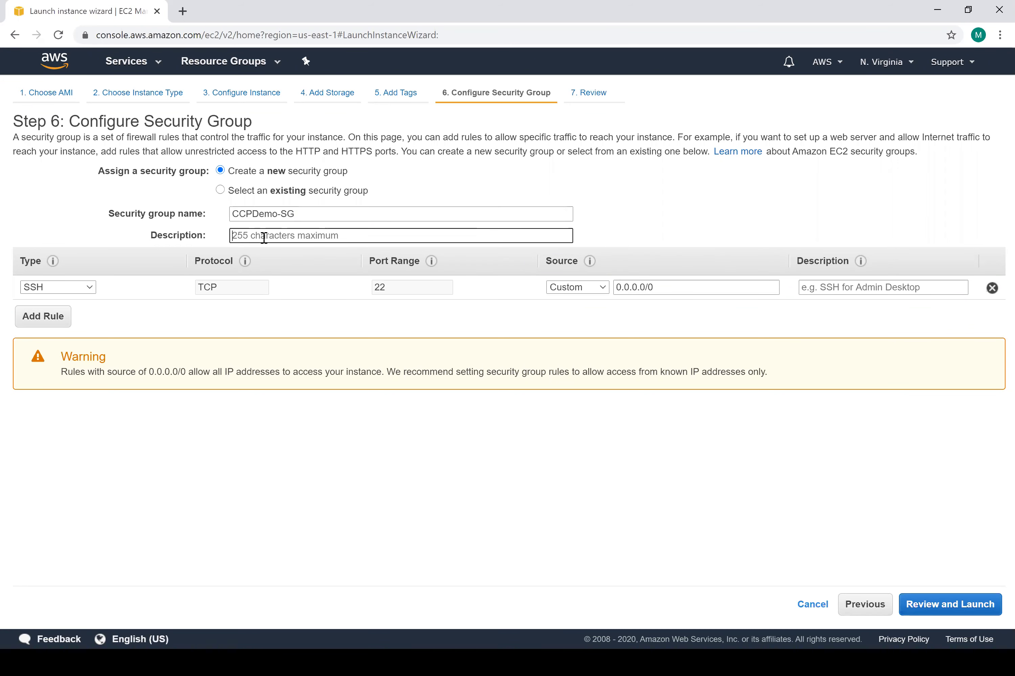
text(Allow SSH -CCp DEmo SG)
click(318, 238)
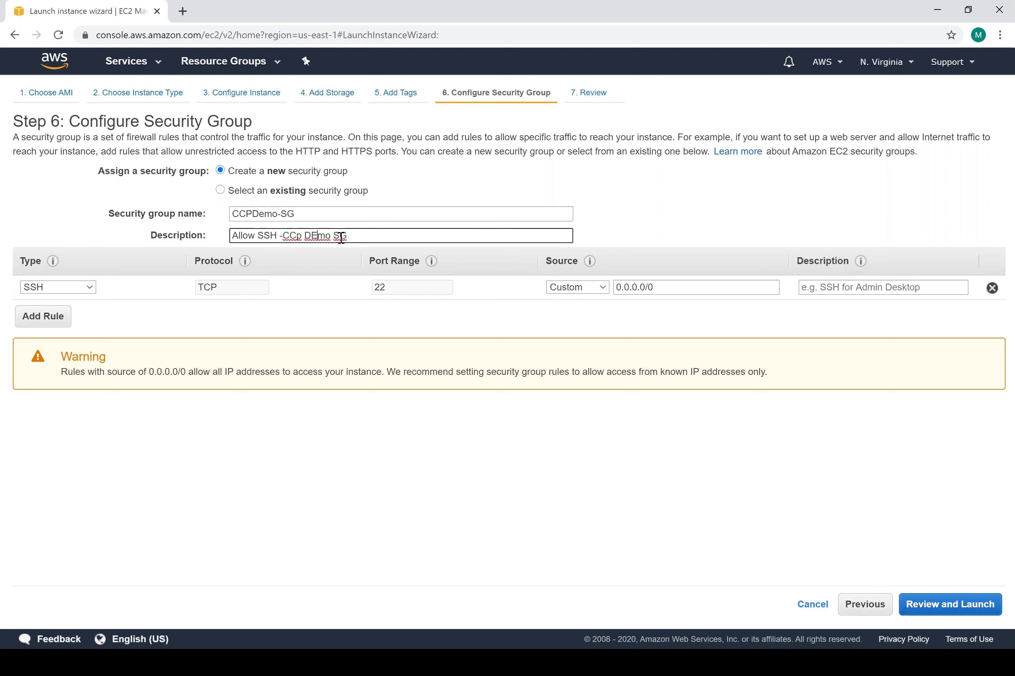
key(BackSpace)
text(e)
key(shift+Tab)
Step: Keep the SSH rule on TCP port 22 with source 0.0.0.0/0 and proceed to the launch review
click(54, 311)
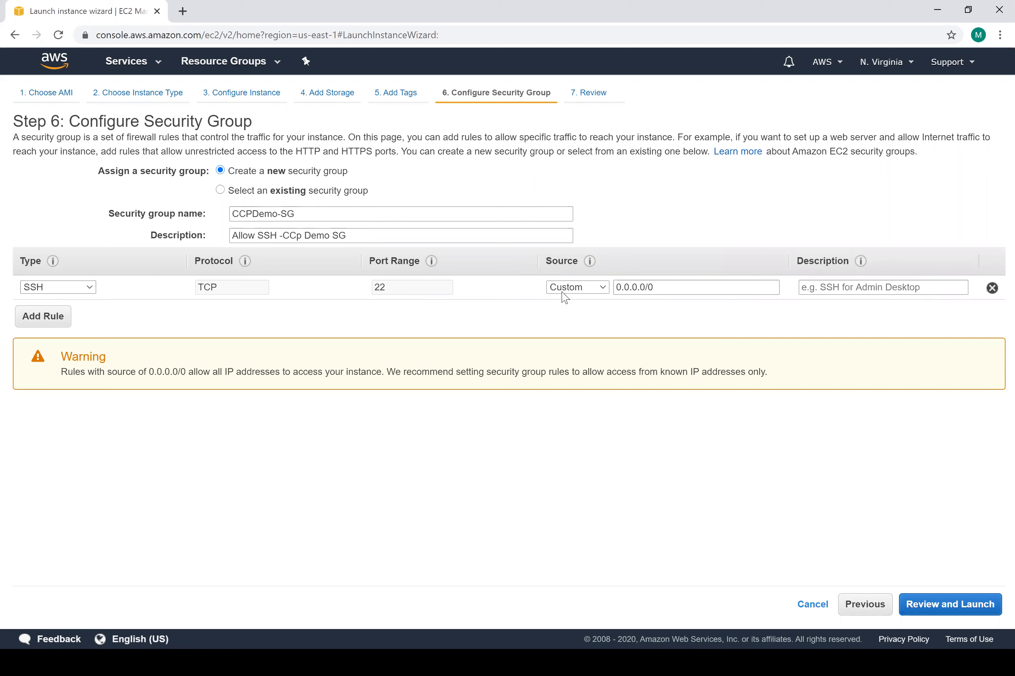
click(677, 288)
triple_click(622, 290)
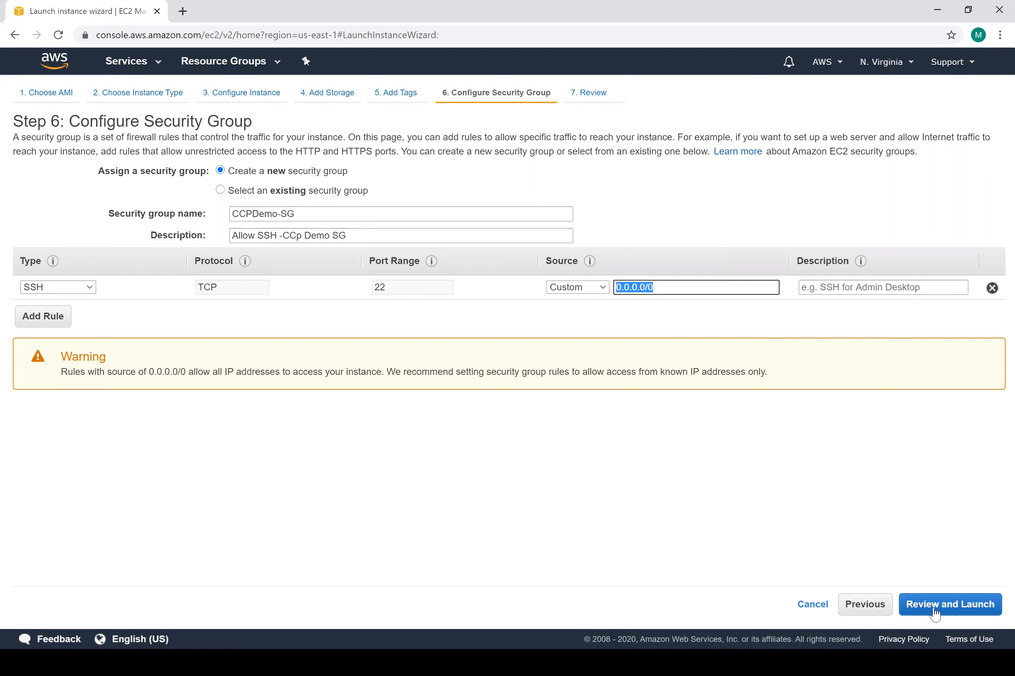
key(Return)
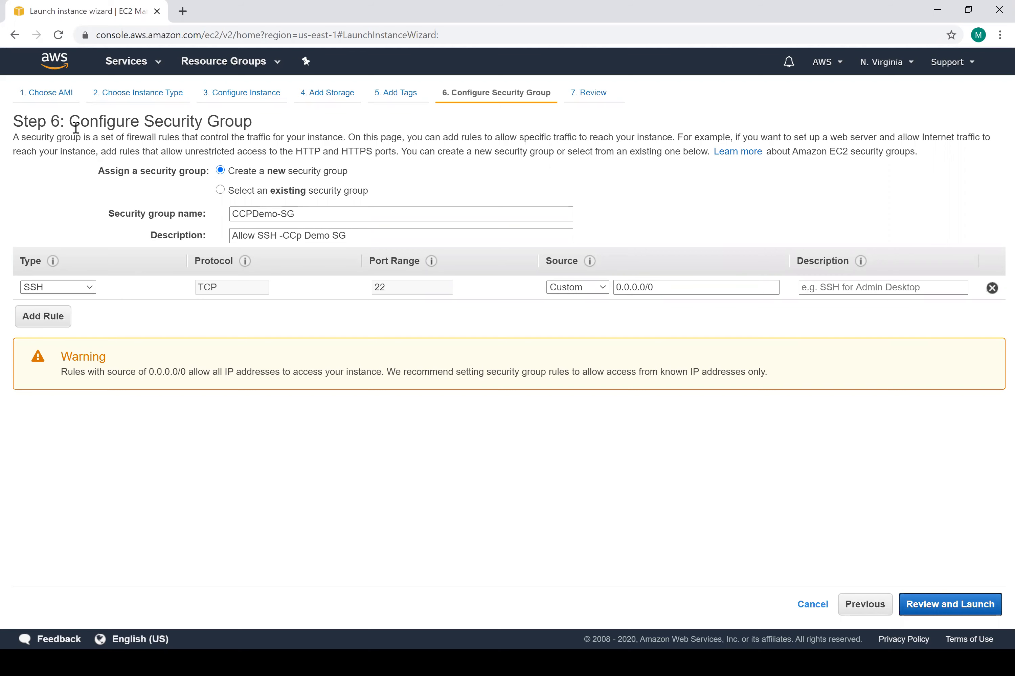
Step: Create and download a new key pair named CCPDemo, and launch the instance with it
scroll(93, 241, down, 2)
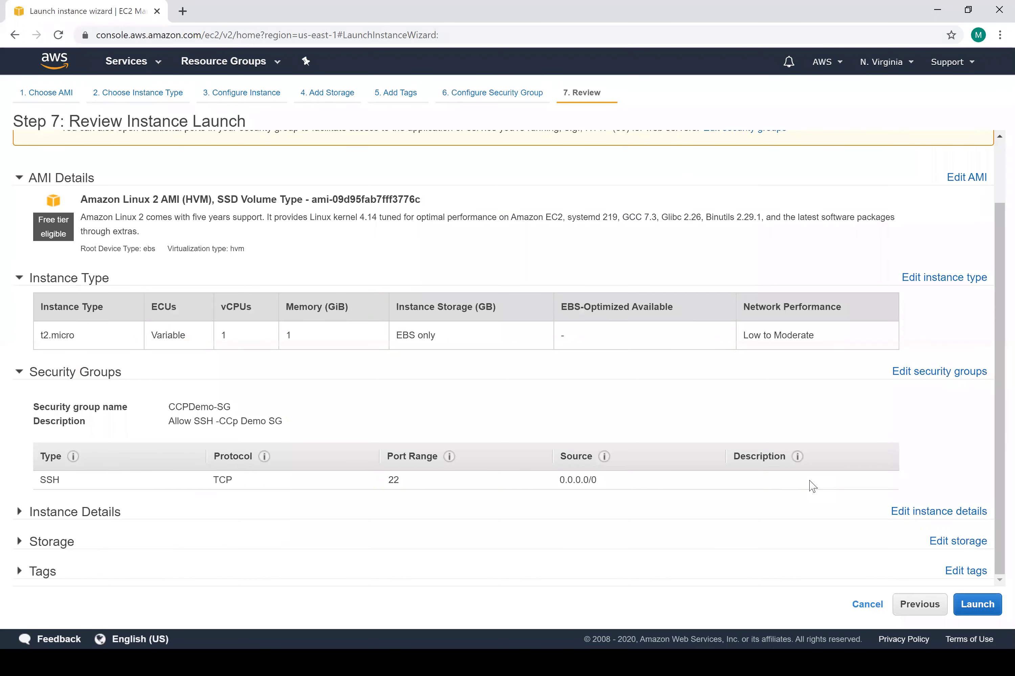
click(985, 606)
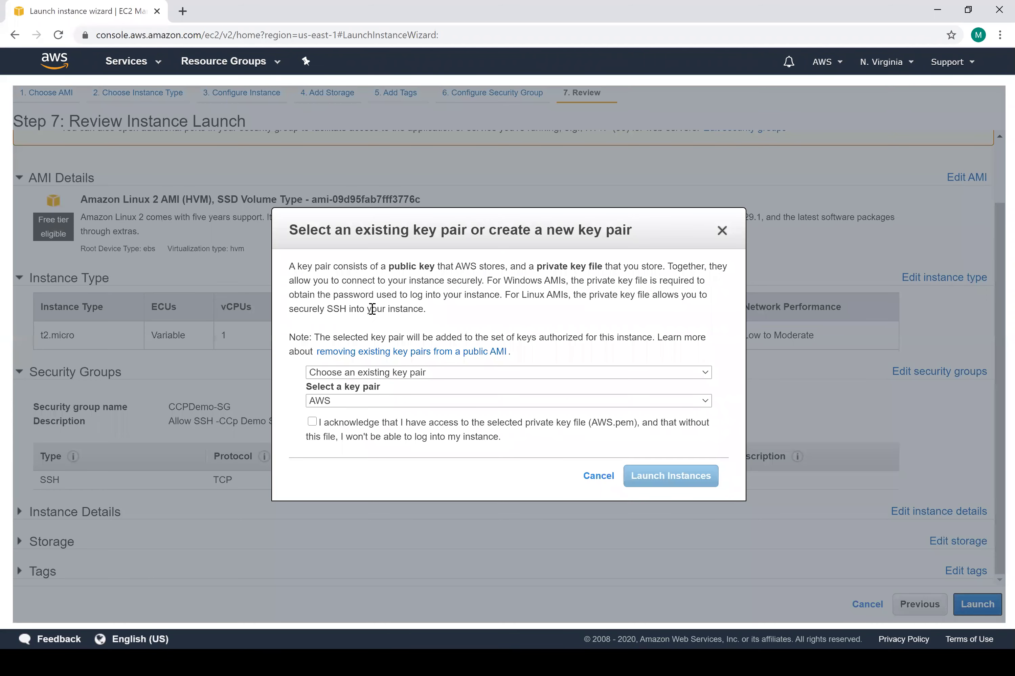
click(440, 376)
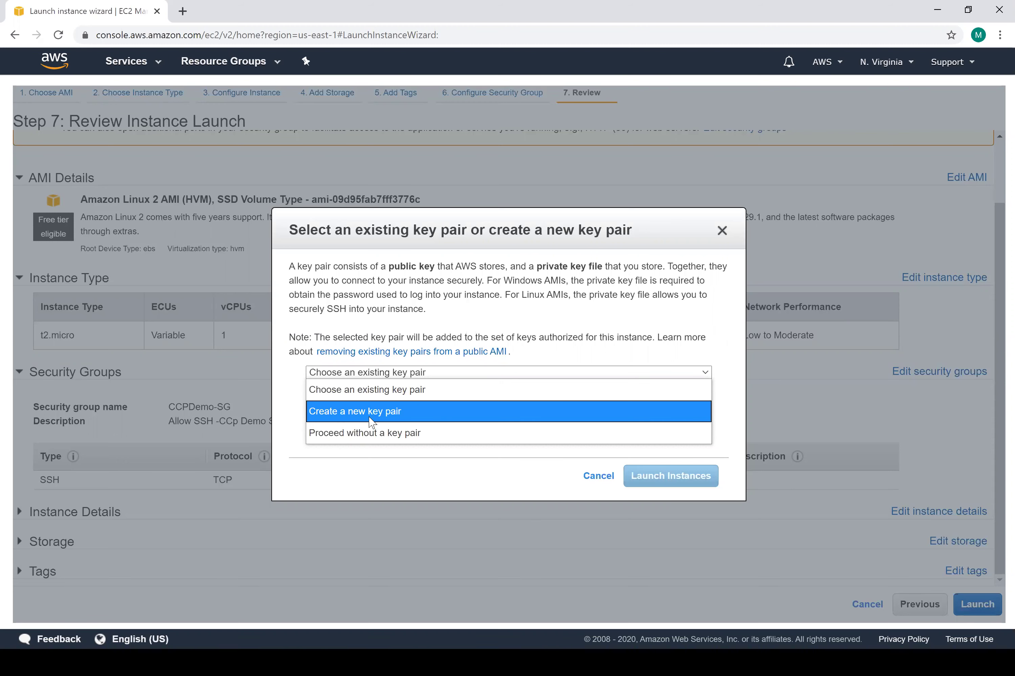
click(382, 418)
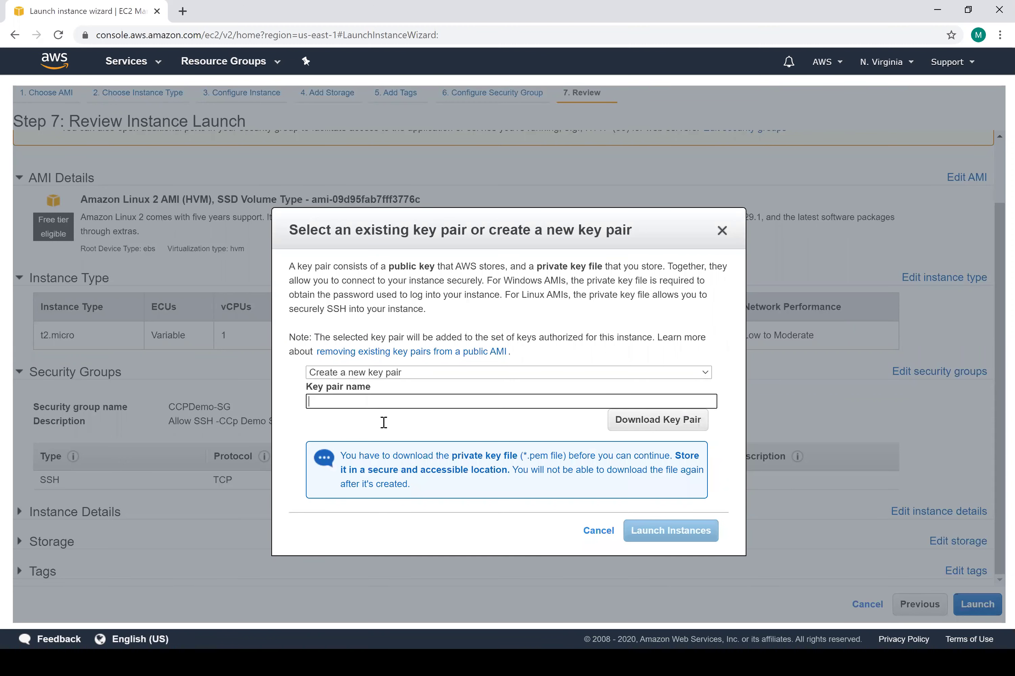
text(CCPDemo)
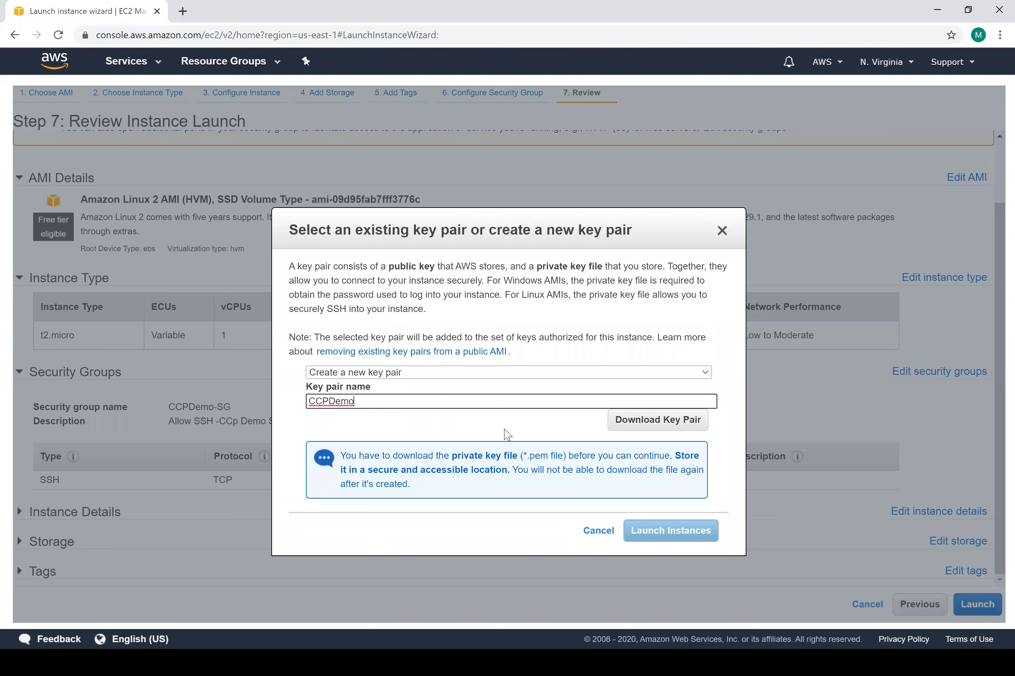
click(664, 422)
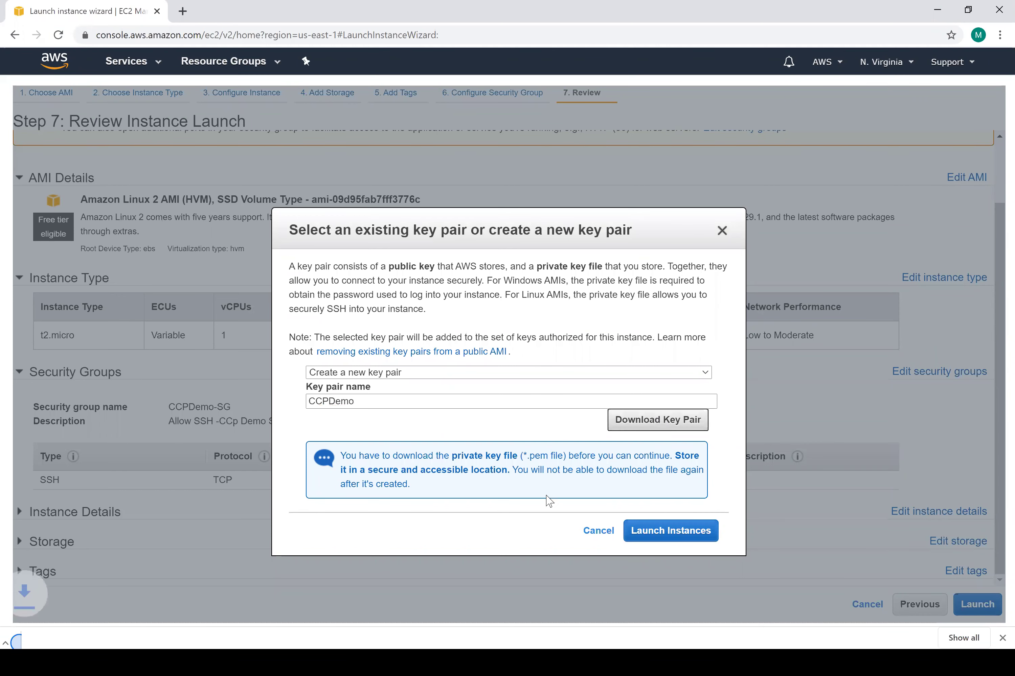
click(666, 526)
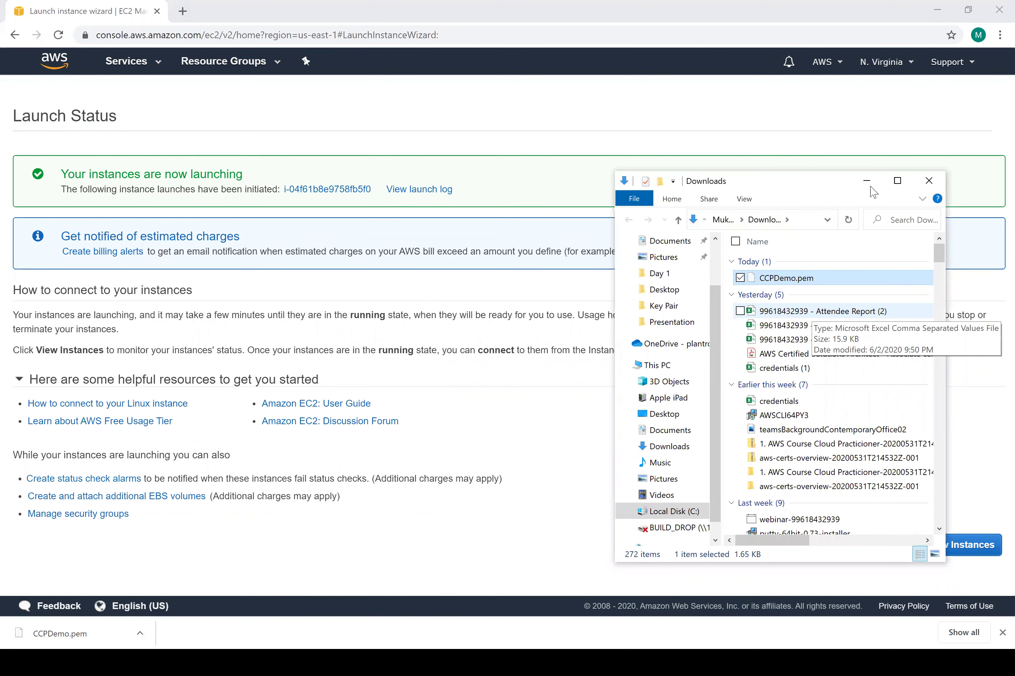
Step: Copy the downloaded CCPDemo.pem file into the Key Pair folder and minimize the folder window
click(933, 630)
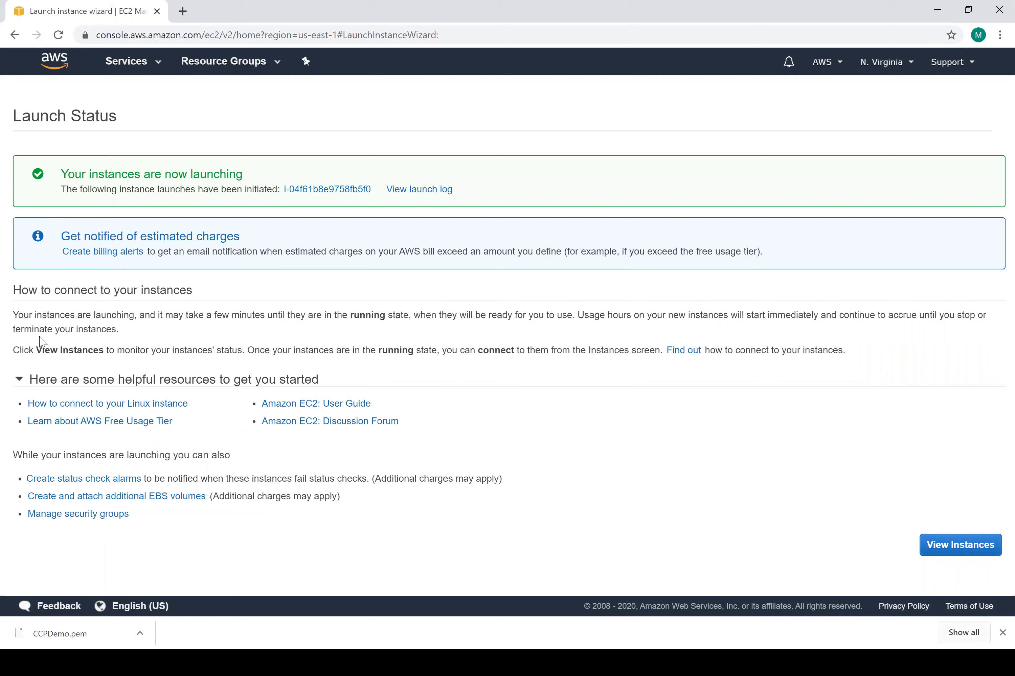
key(super+d)
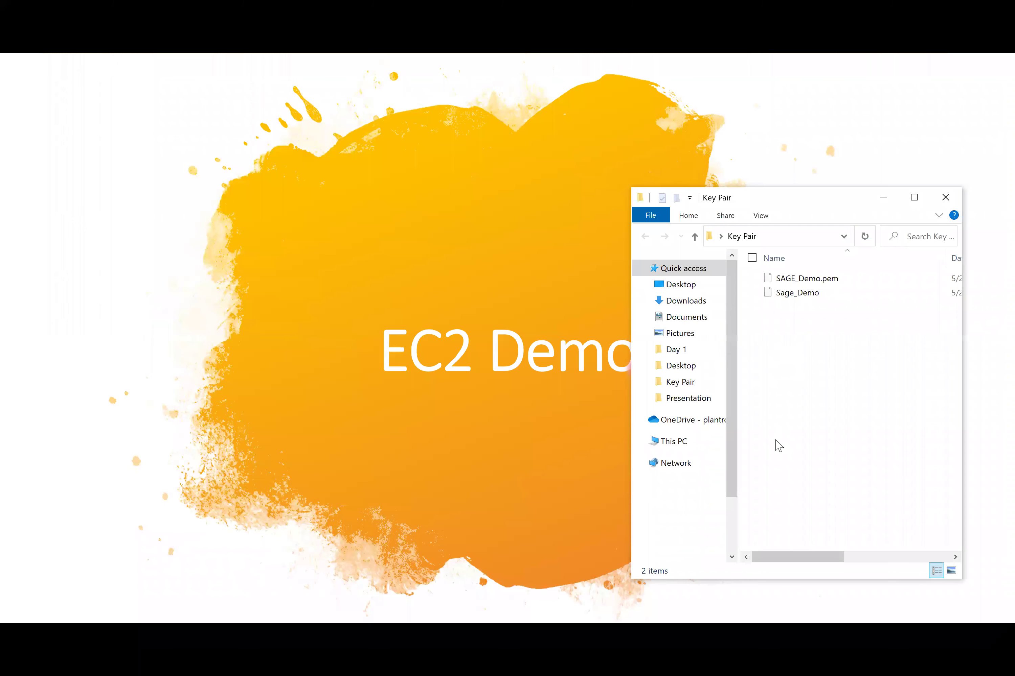
right_click(774, 444)
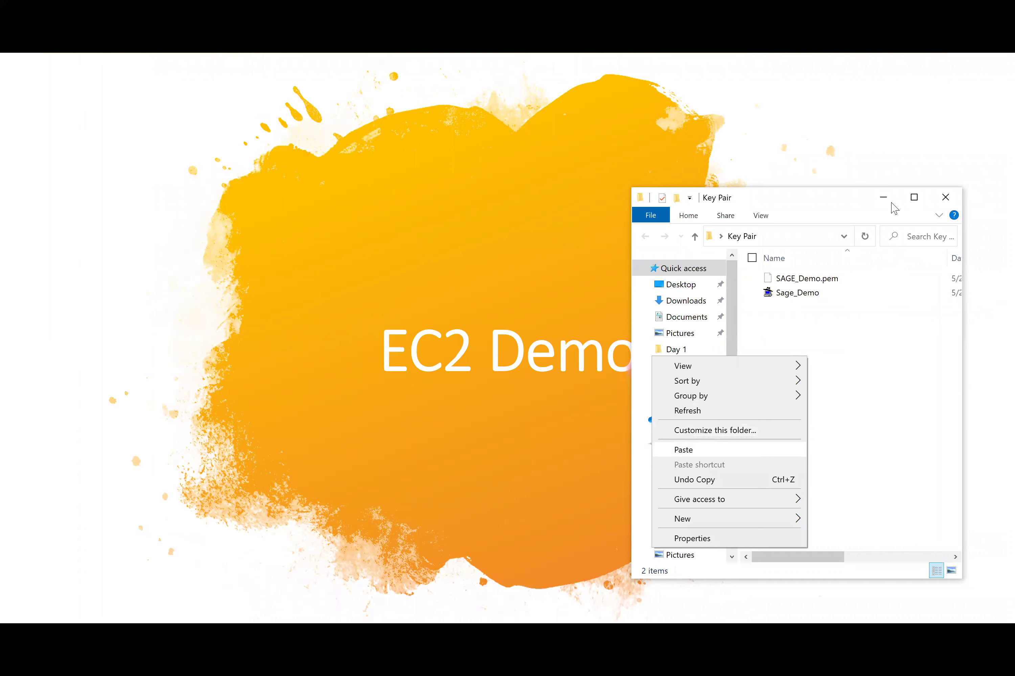
key(Return)
click(883, 199)
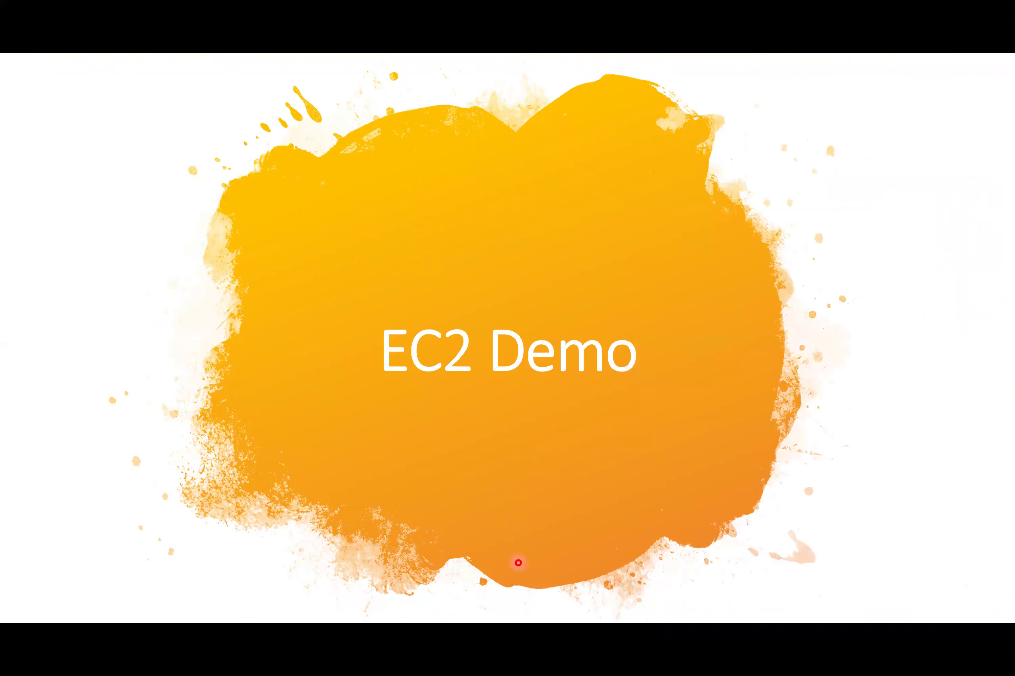
Step: Open PuTTY Key Generator and load CCPDemo.pem from the Key Pair folder, with all file types shown
key(super)
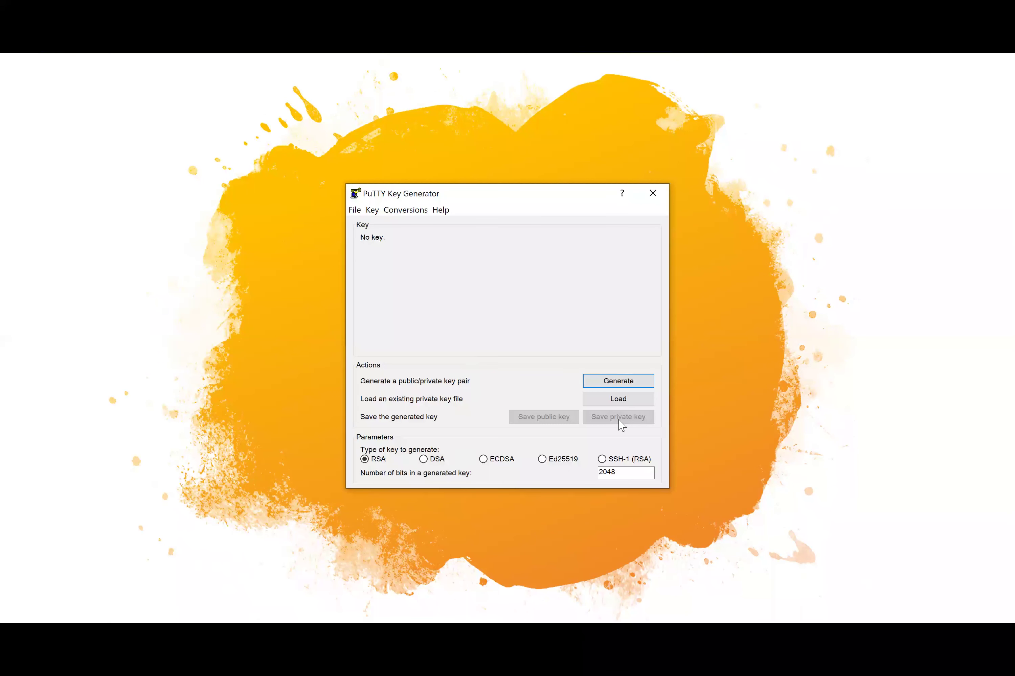
click(618, 398)
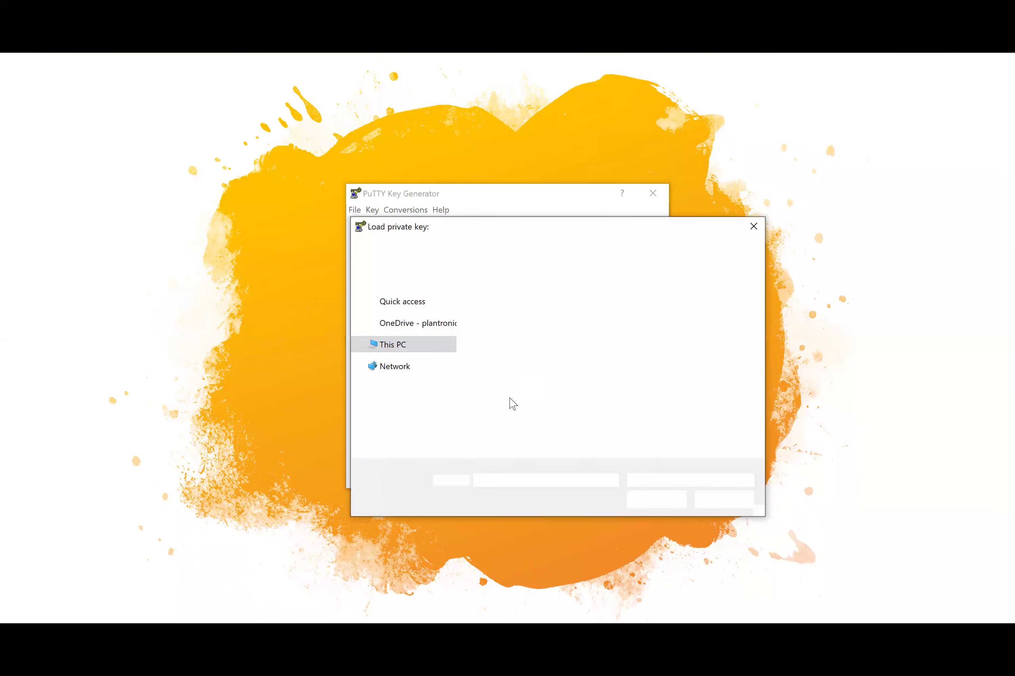
double_click(506, 400)
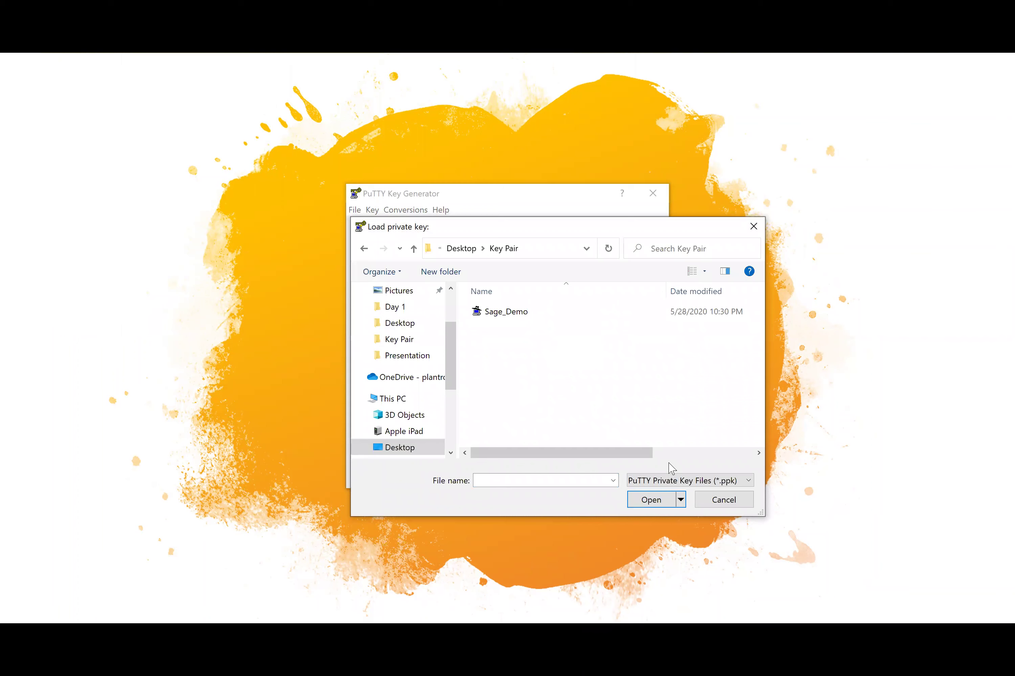
click(676, 481)
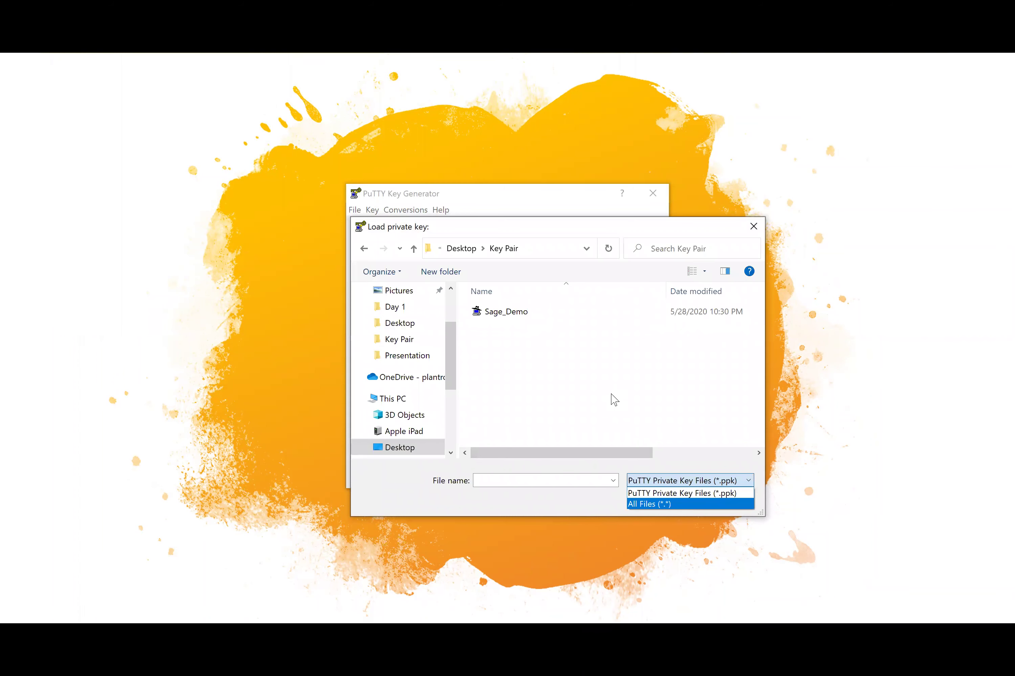
key(Return)
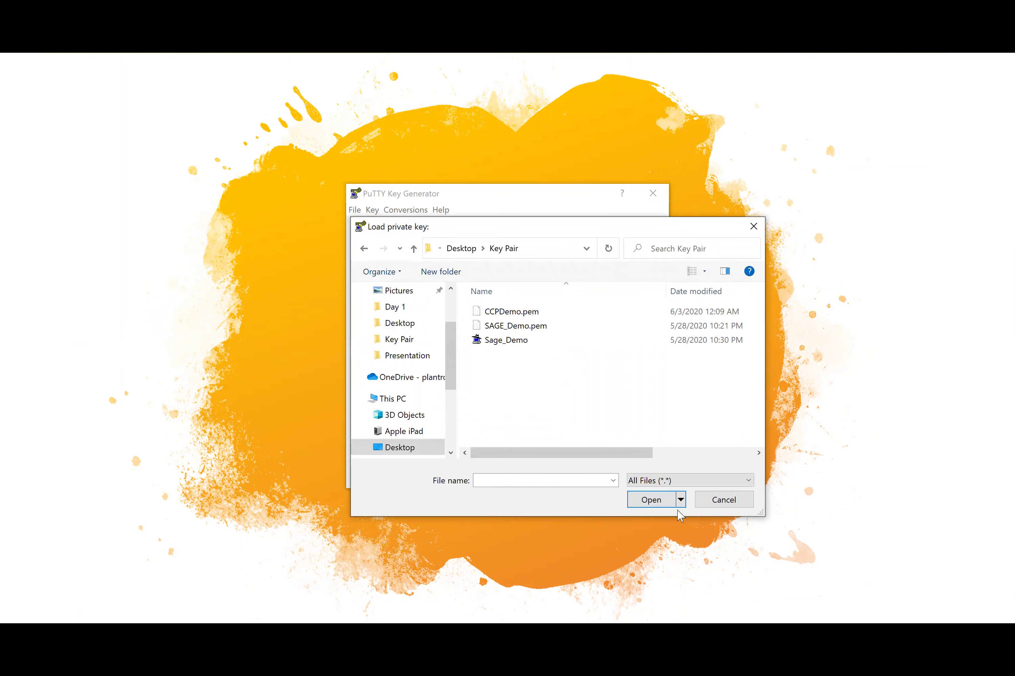
key(Down)
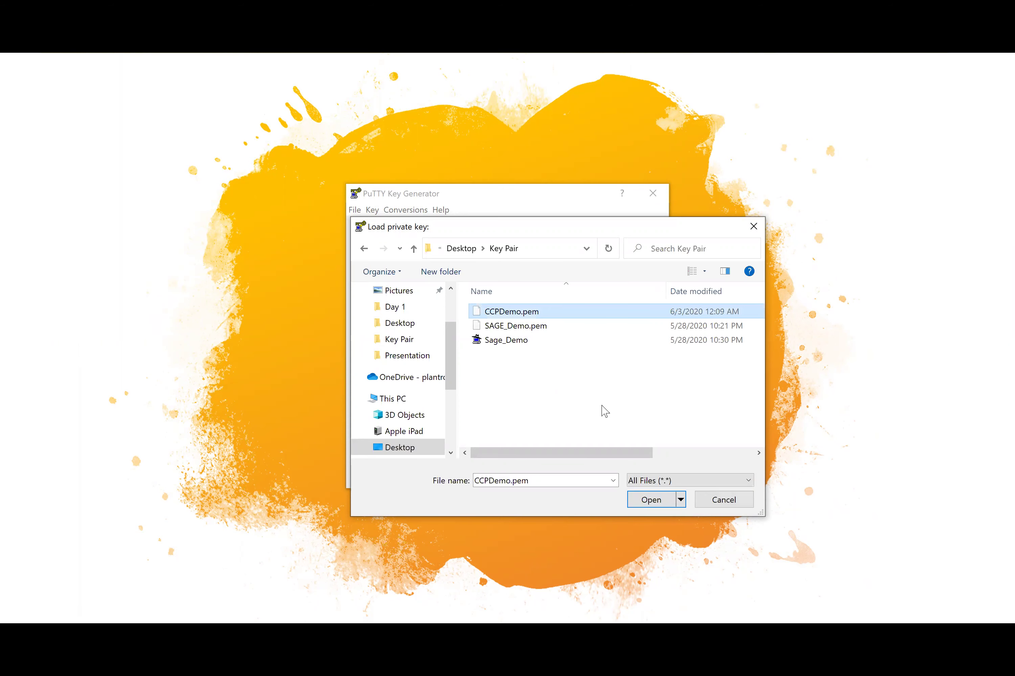
key(Return)
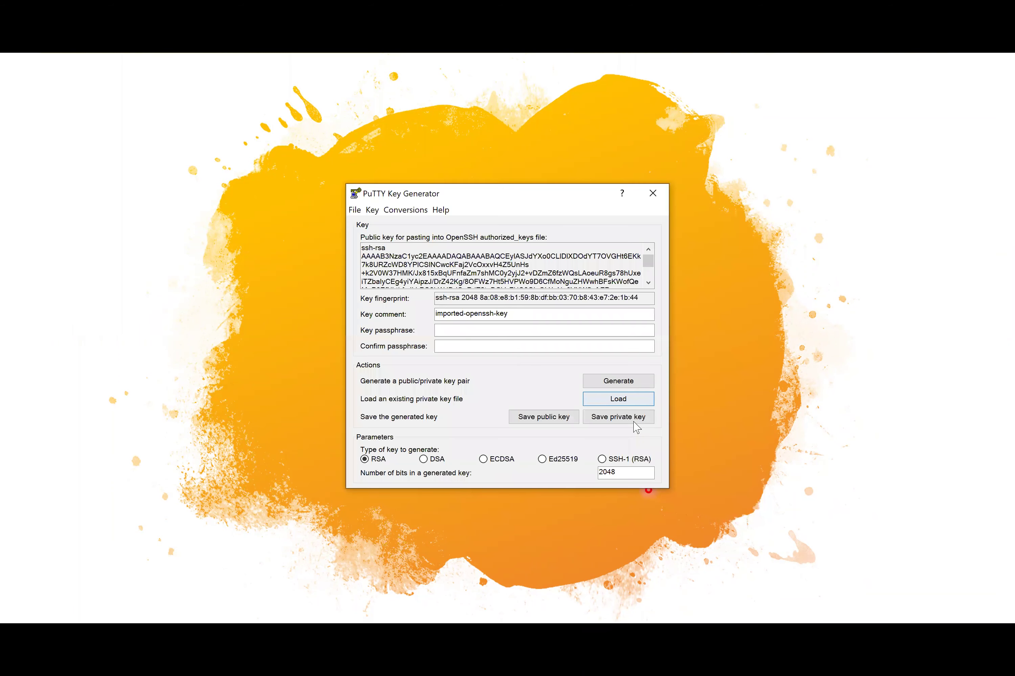
Step: Save the private key without a passphrase as the PuTTY key file CCPDemo in the Key Pair folder, and close the generator
key(alt+s)
click(498, 383)
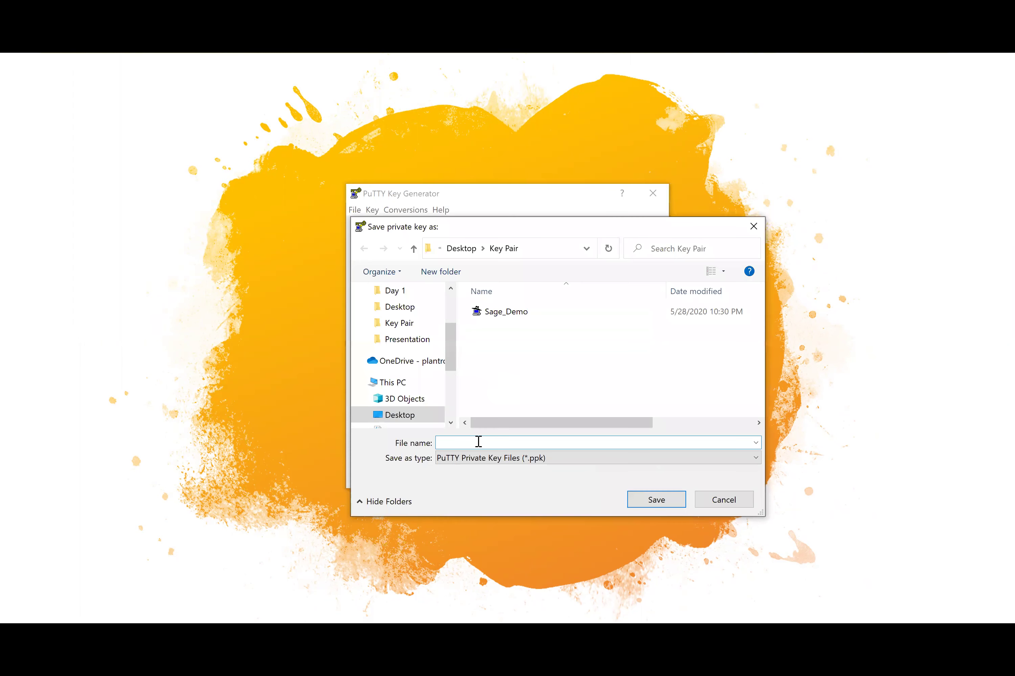
text(CCPDem)
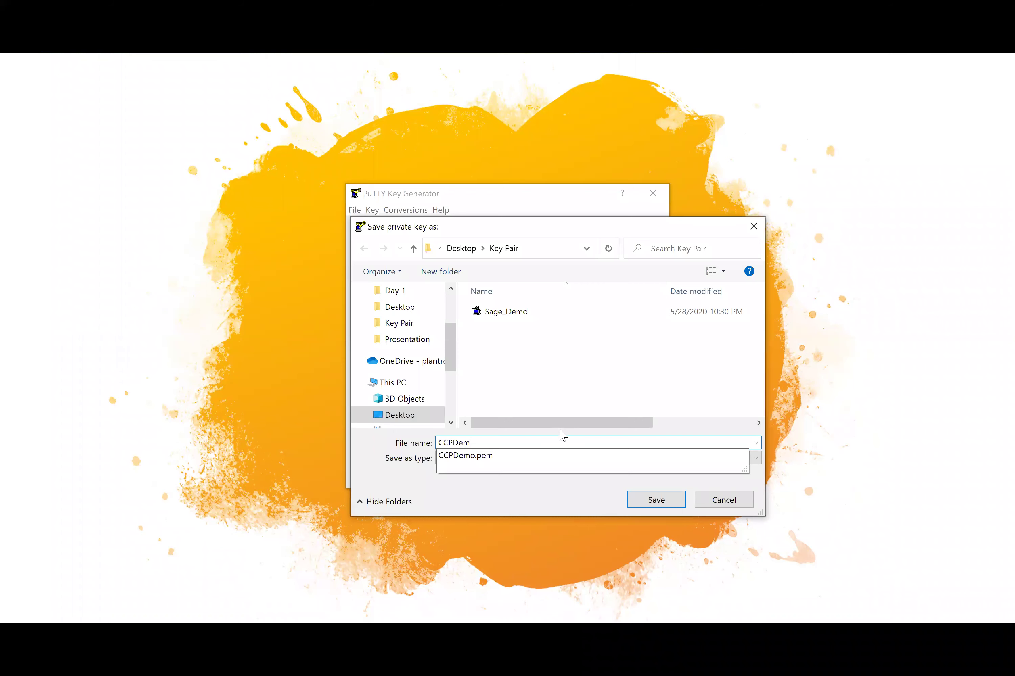
text(o)
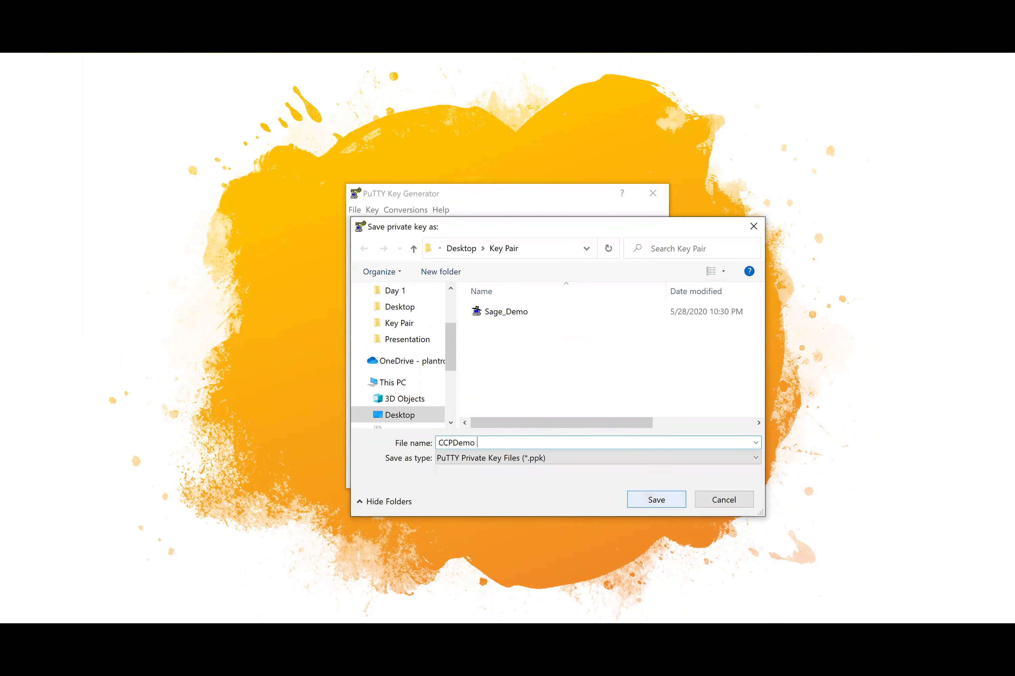
click(654, 494)
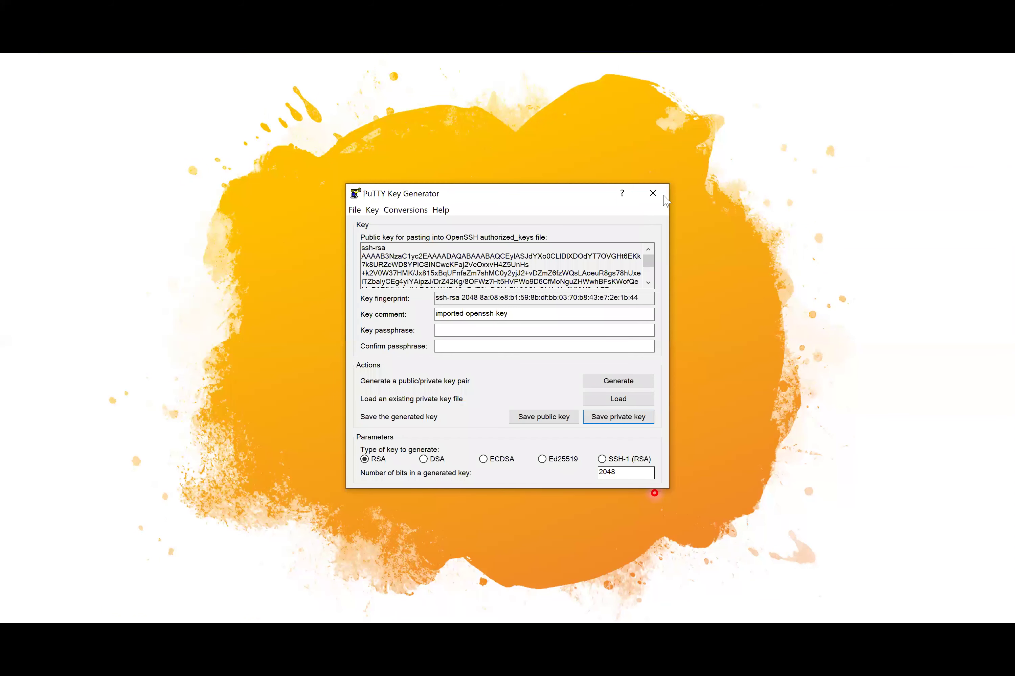
click(653, 194)
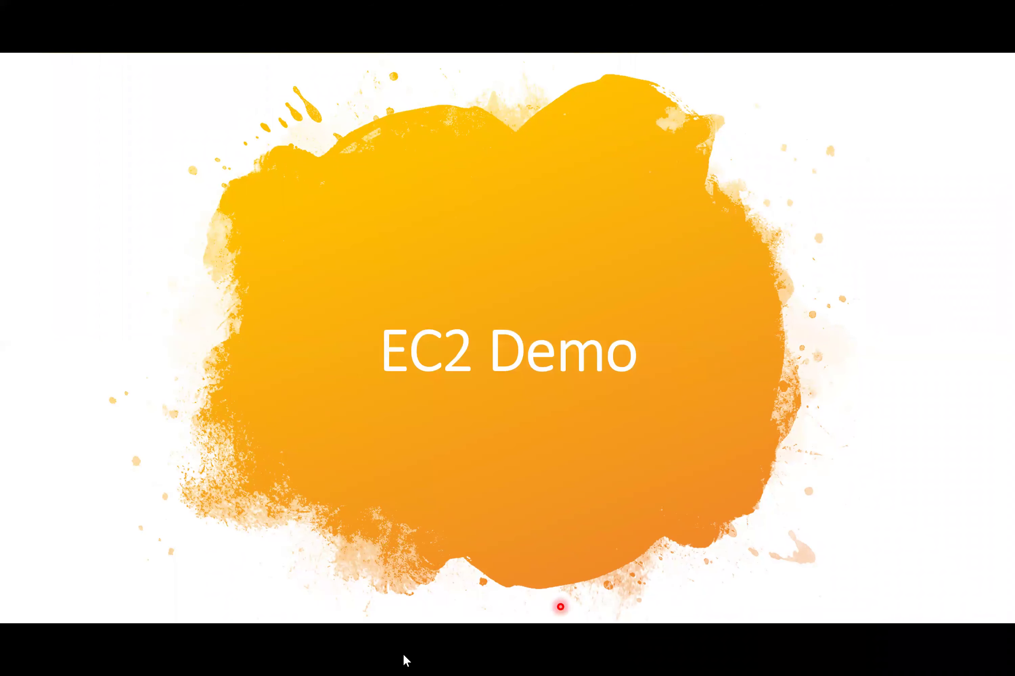
Step: Return to the AWS console's instances list and check the Web server's availability zone, state, public IP, key name and security group
key(super)
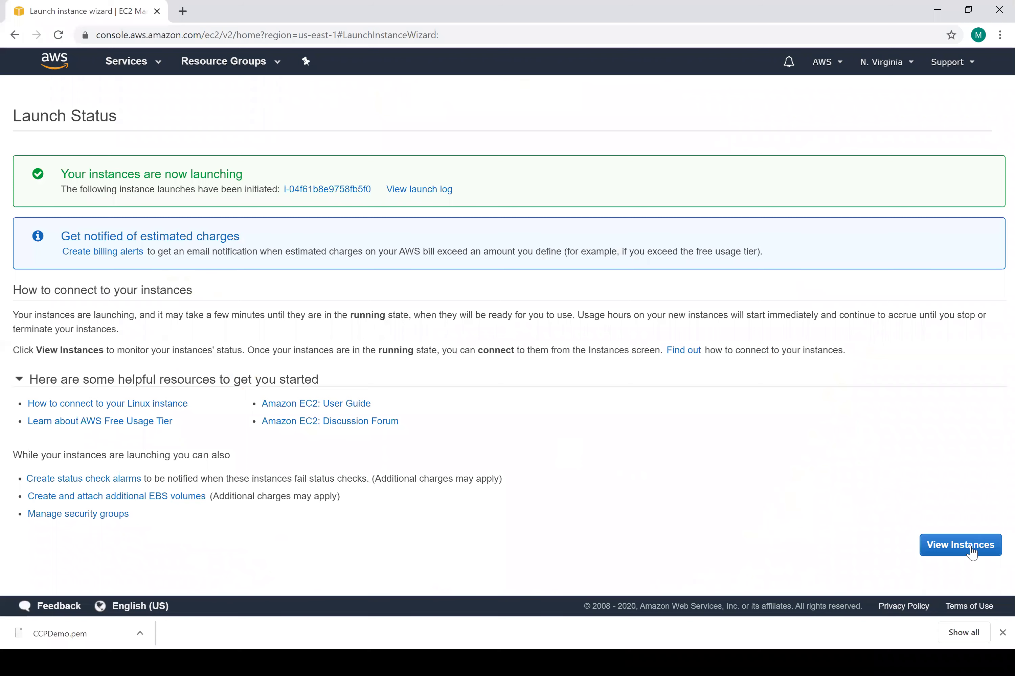
click(971, 550)
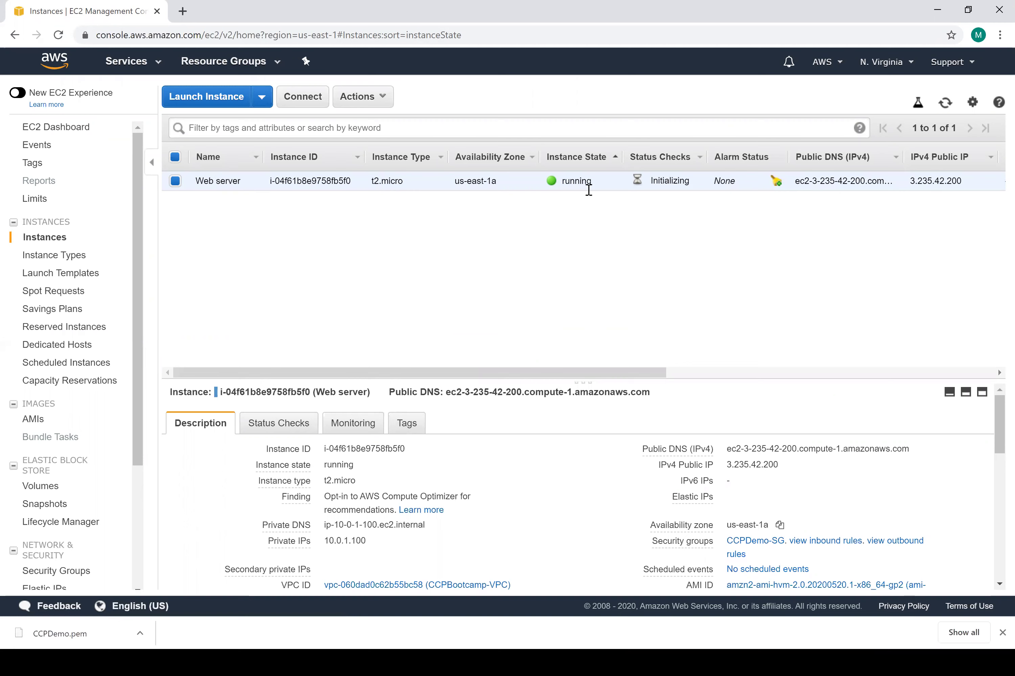
double_click(564, 182)
triple_click(458, 182)
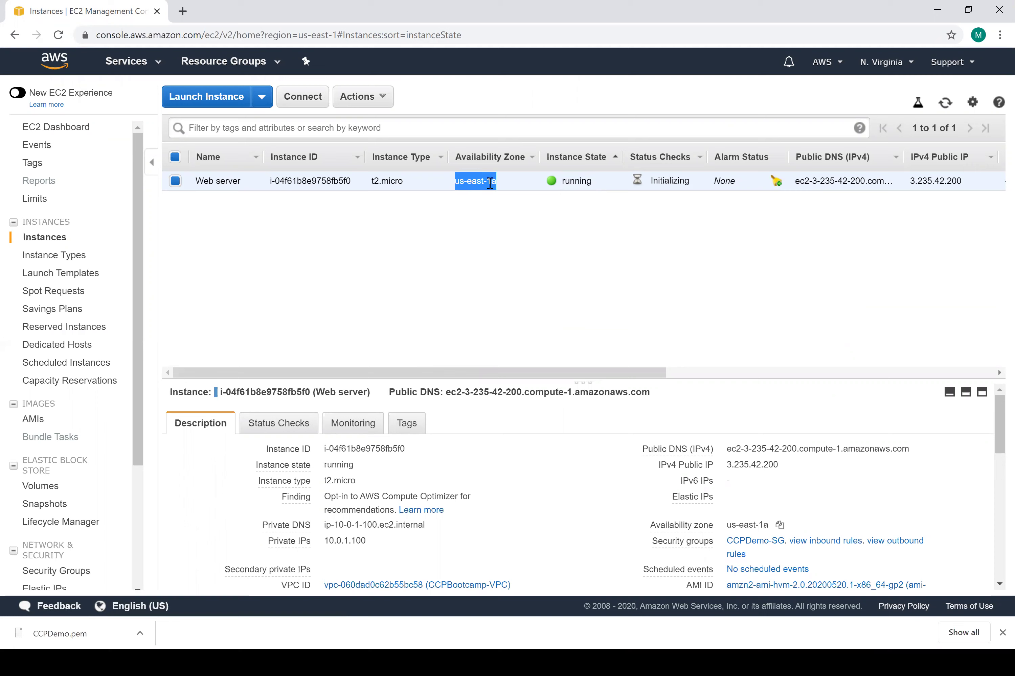
drag(565, 378, 696, 185)
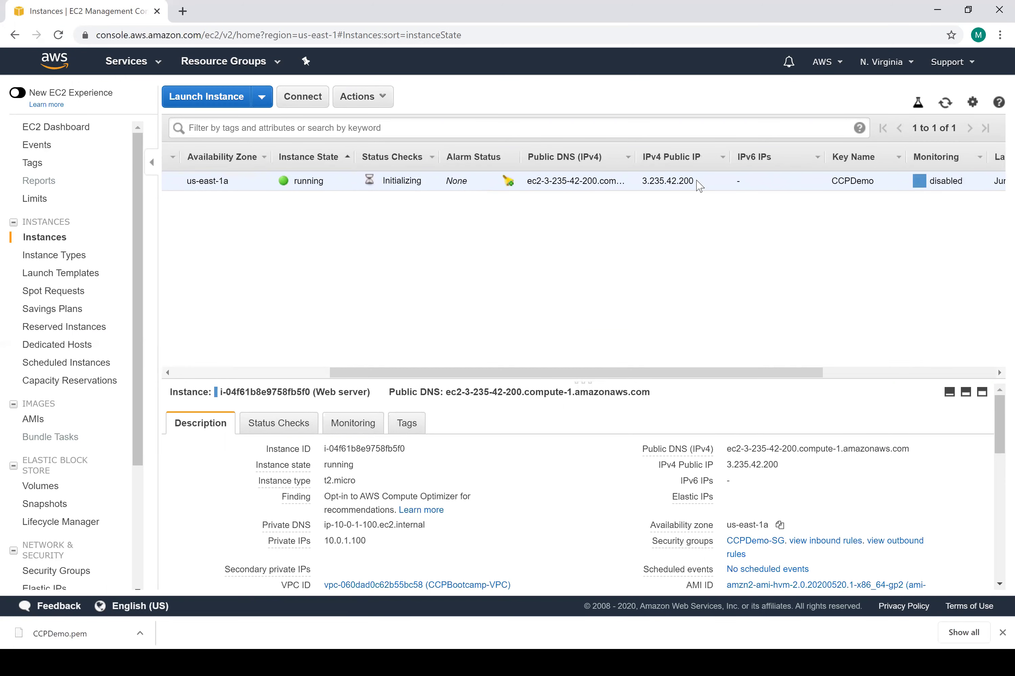
double_click(645, 183)
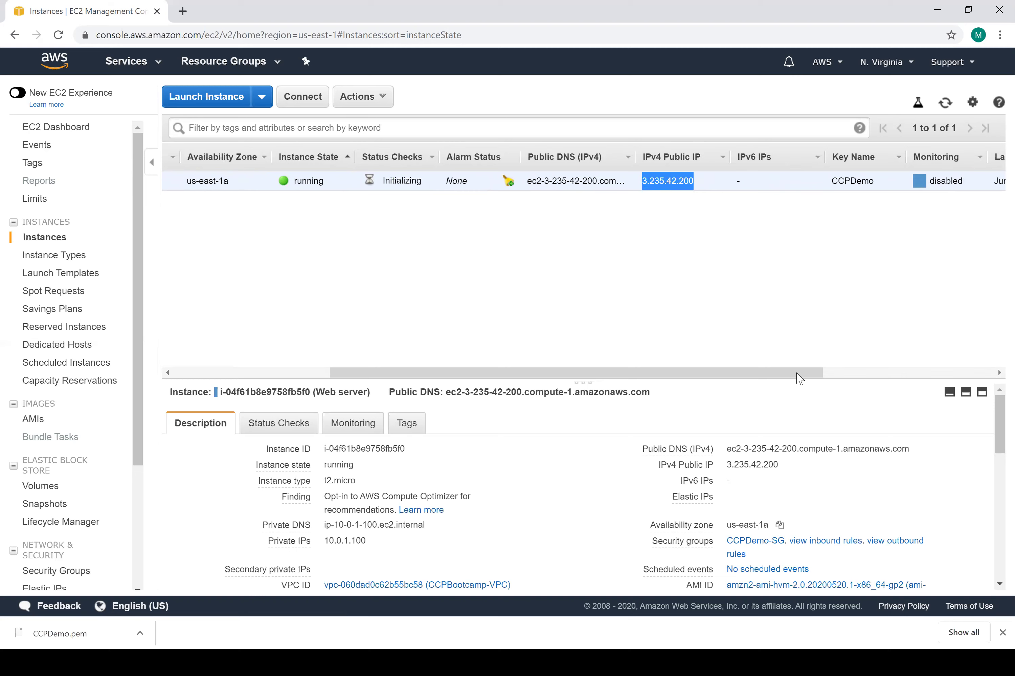
scroll(769, 187, right, 2)
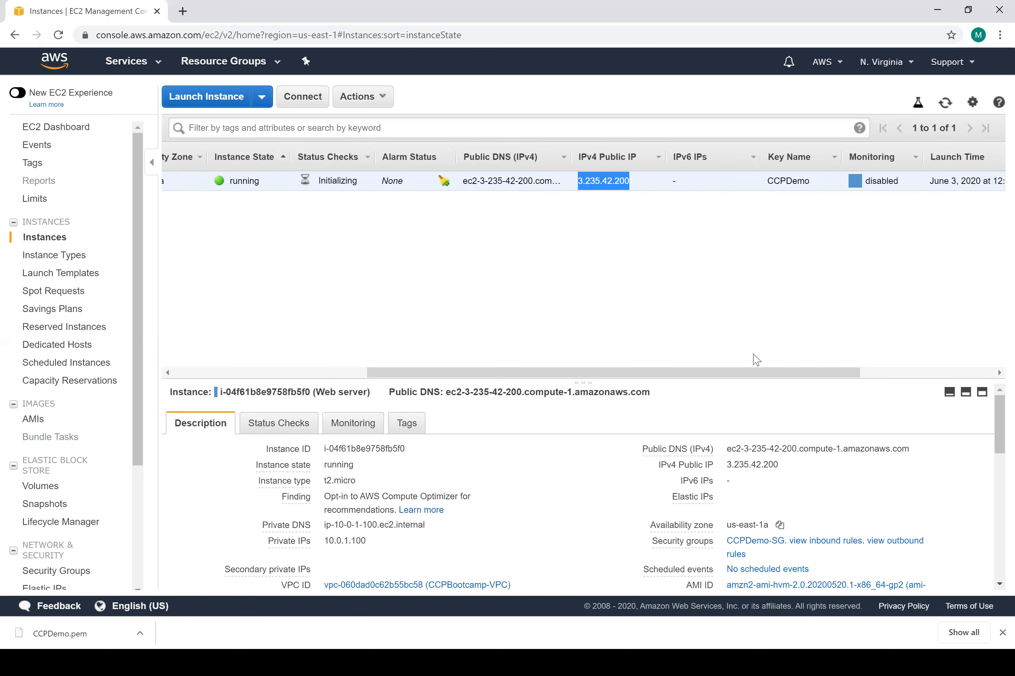
key(Right)
key(Right)
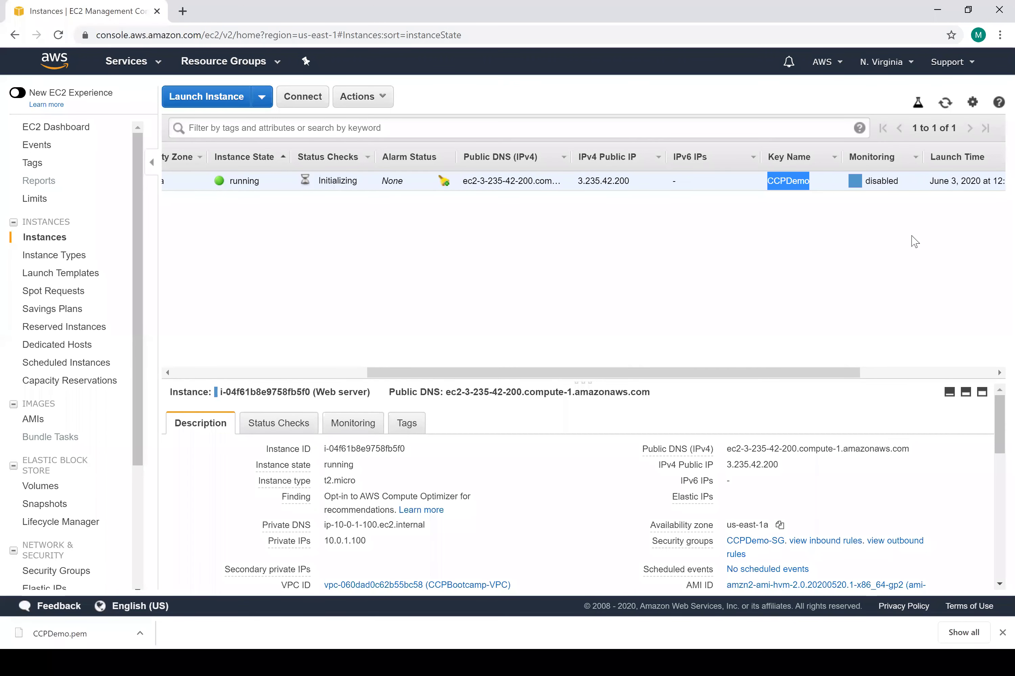
scroll(915, 241, right, 6)
drag(902, 185, 281, 563)
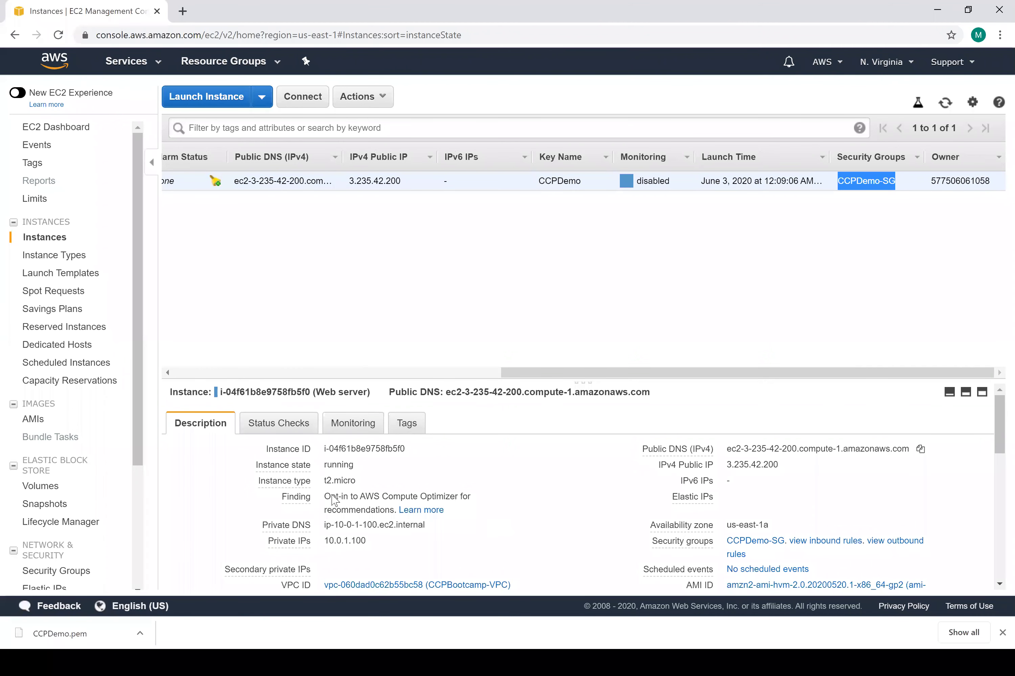
Step: Review the Web server's private and public IP addresses, VPC and subnet in its description details
scroll(334, 498, down, 1)
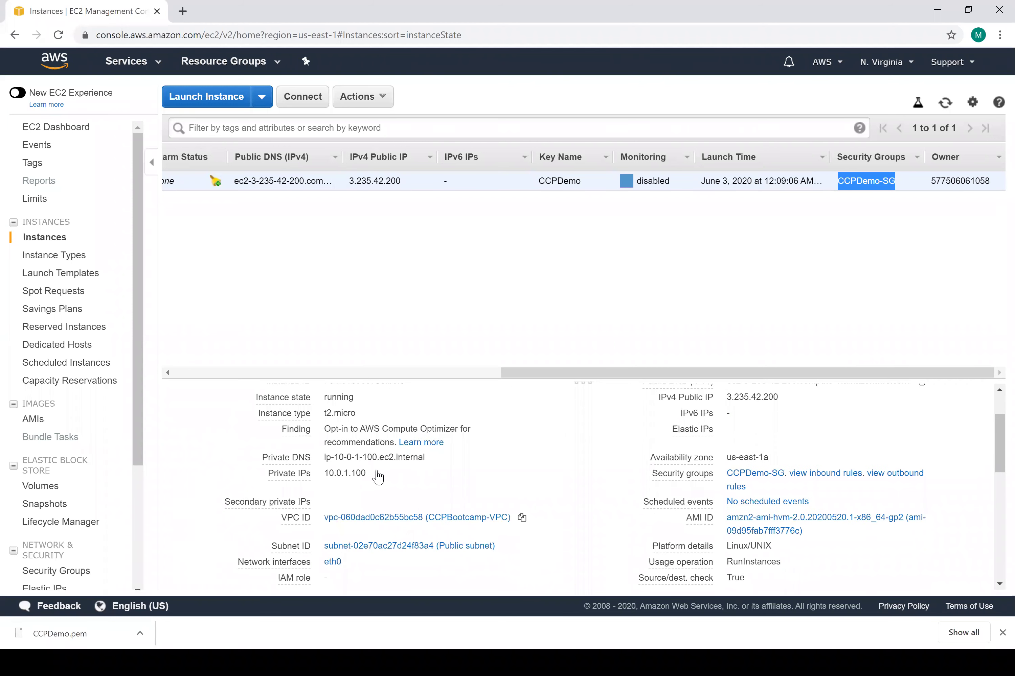
mouse_move(369, 480)
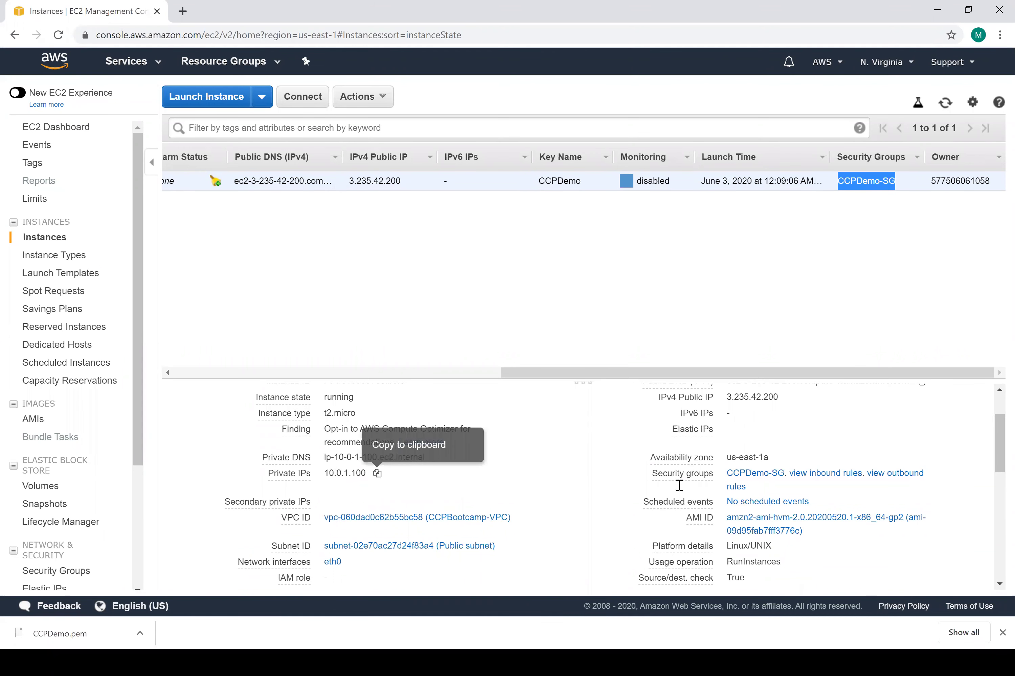
mouse_move(765, 398)
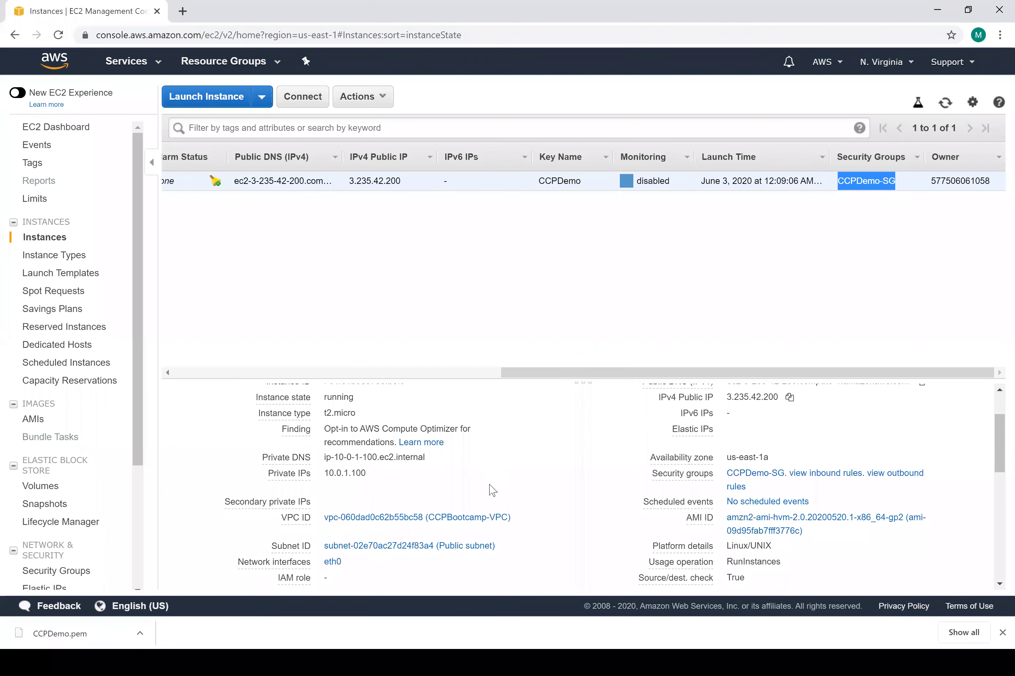
scroll(492, 490, up, 2)
scroll(492, 490, down, 2)
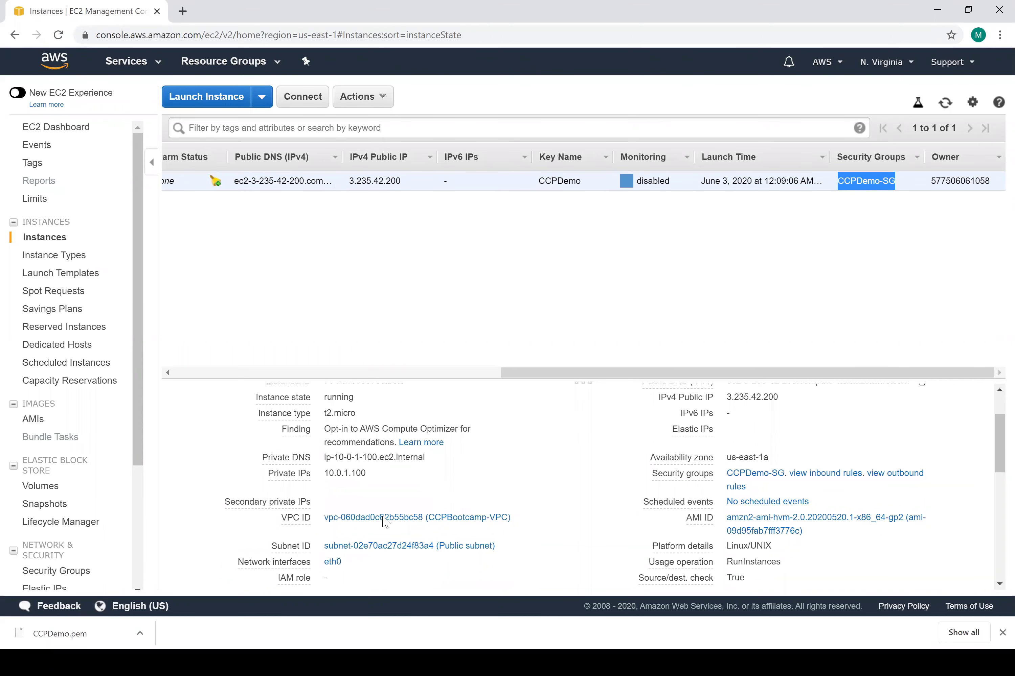
Step: Examine the Web server's VPC, subnet and key pair name in the description, then return to the instance list's first columns
scroll(384, 521, down, 1)
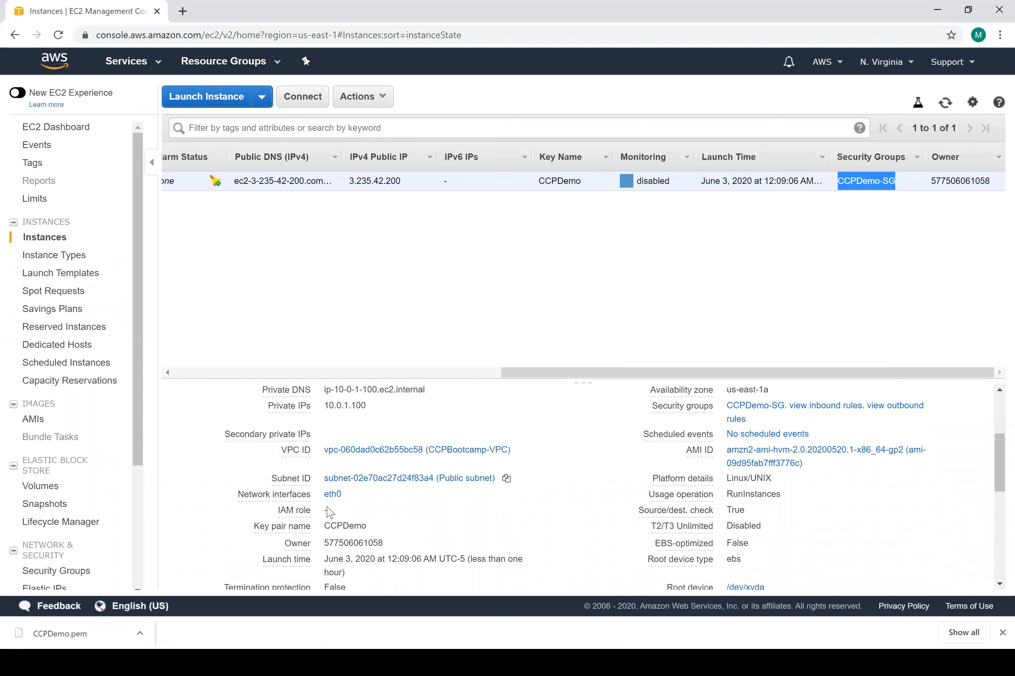
mouse_move(469, 454)
click(440, 447)
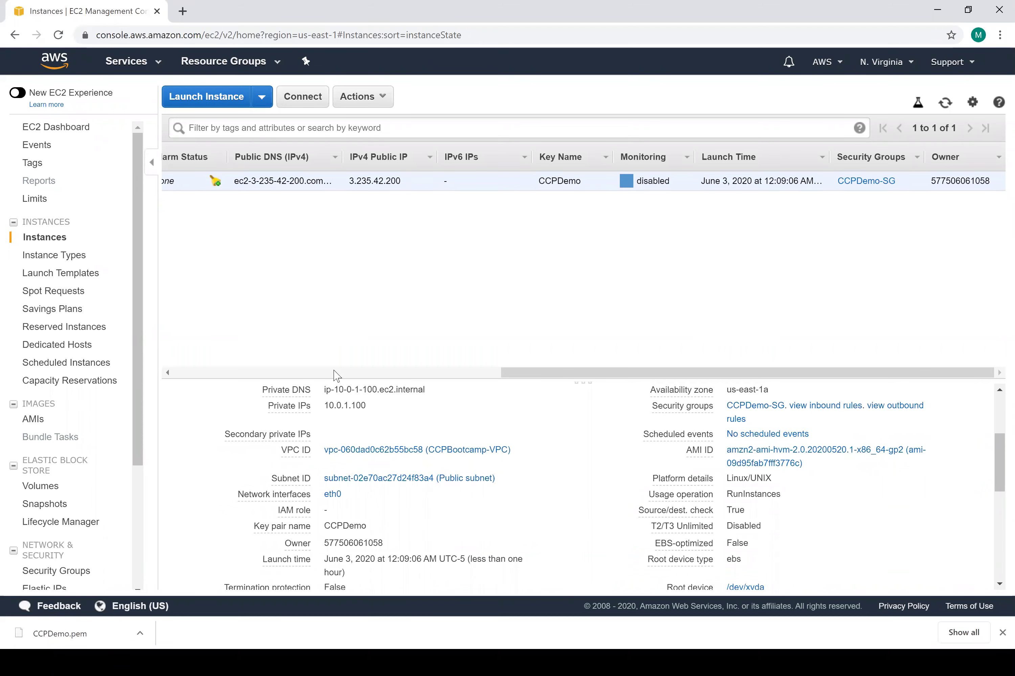
click(249, 373)
click(186, 372)
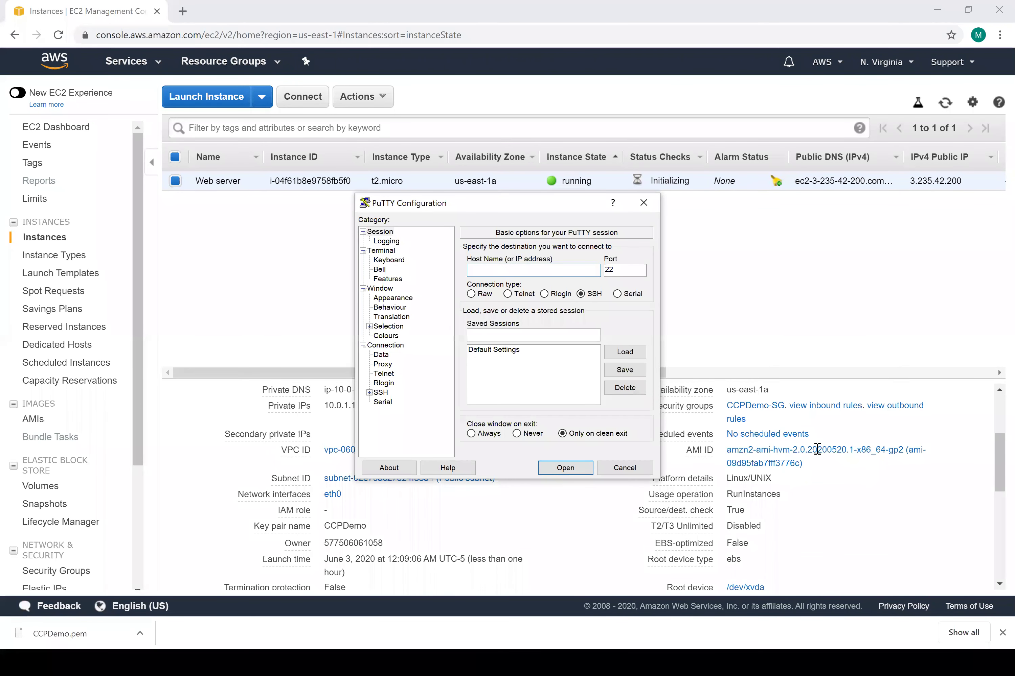
Step: Copy the Web server's public IP 3.235.42.200 from the instance details and enter it as the host name in the PuTTY configuration
click(777, 466)
scroll(781, 469, up, 3)
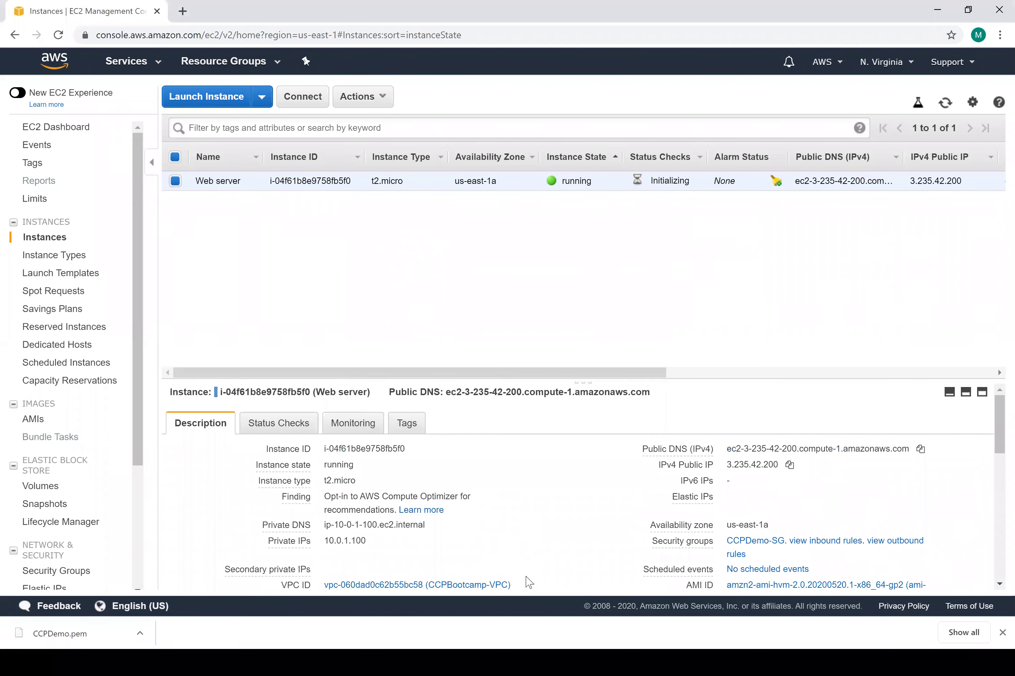
click(788, 465)
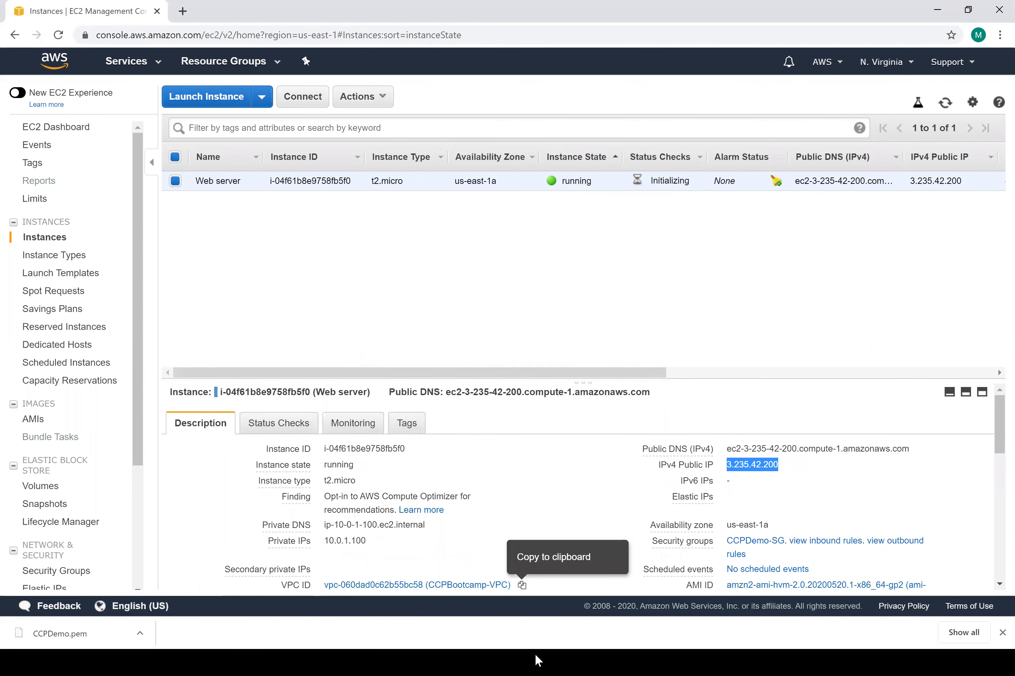
key(super)
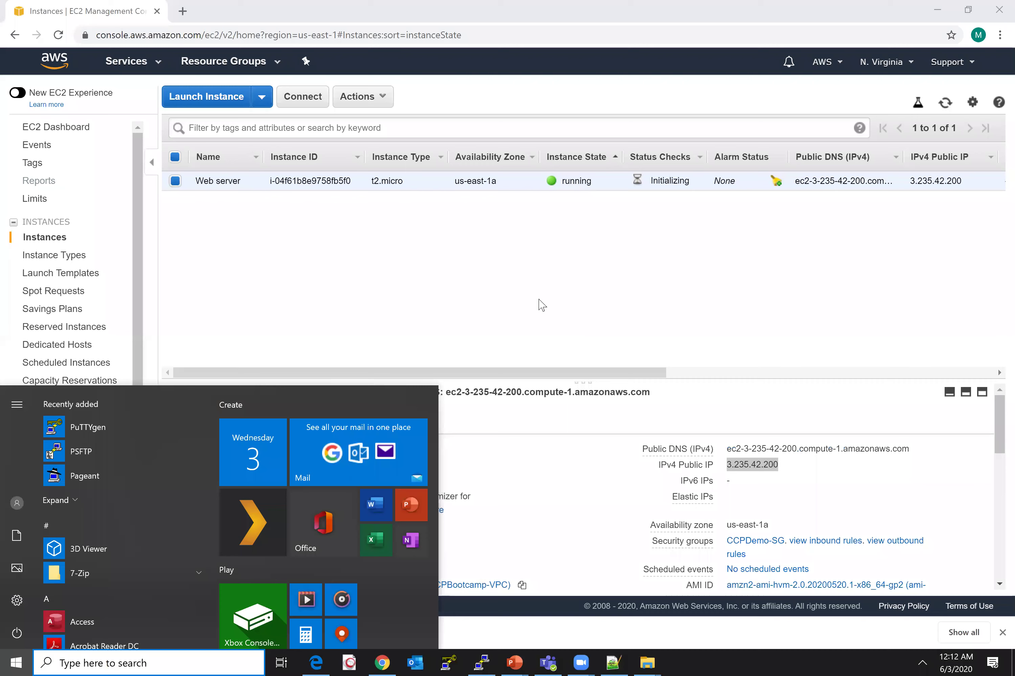
key(alt+Tab)
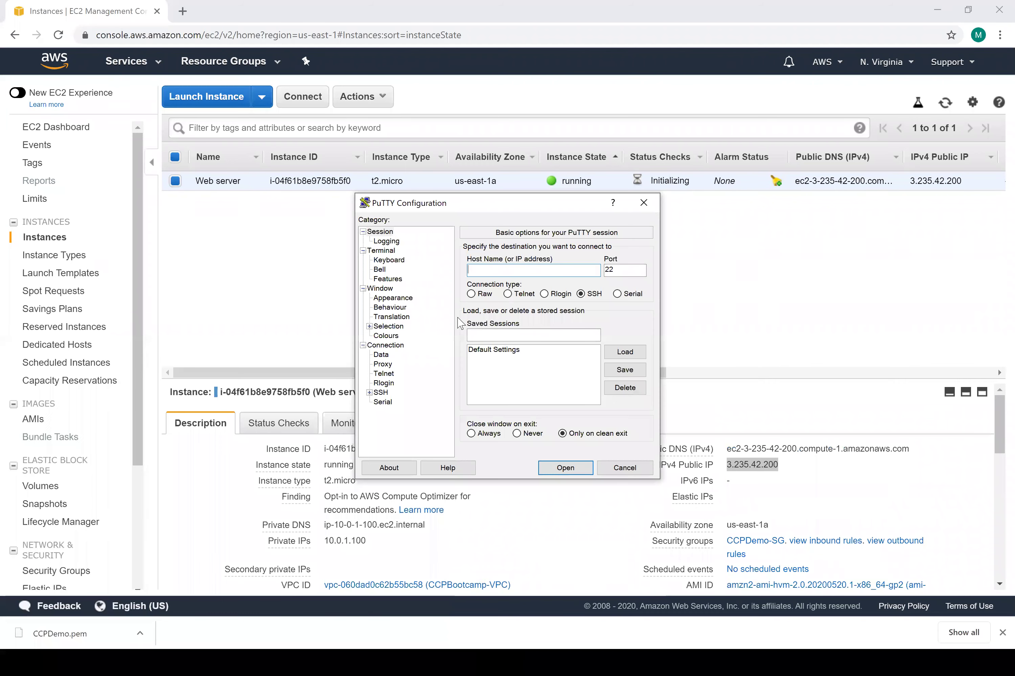
right_click(475, 270)
click(458, 322)
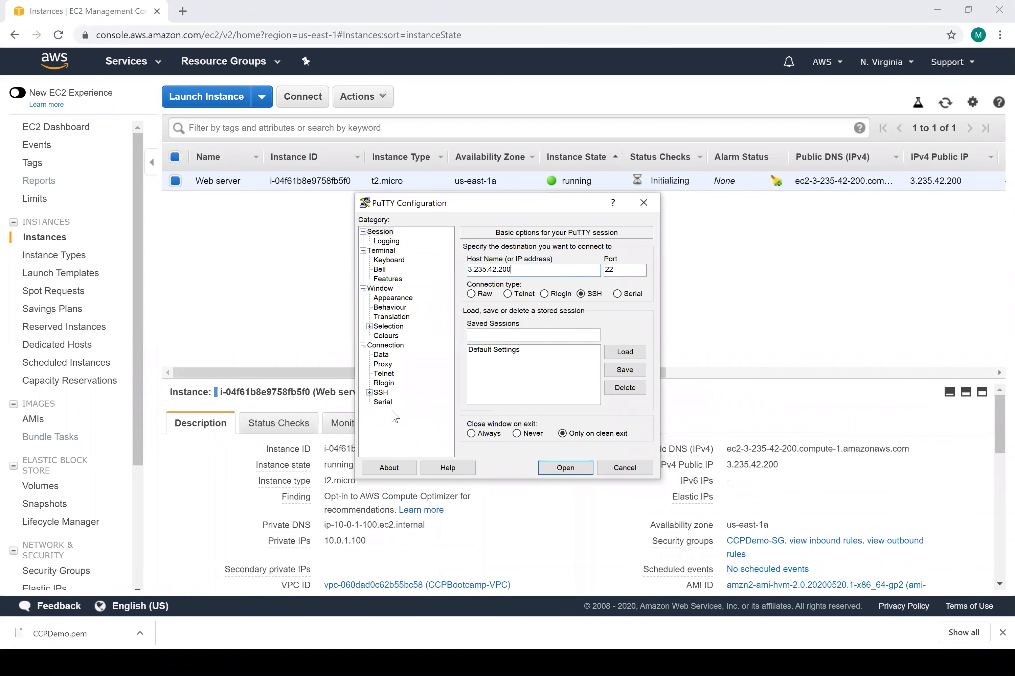
Step: Set the CCPDemo key file from the Key Pair folder as the private key for SSH authentication
click(369, 393)
click(389, 402)
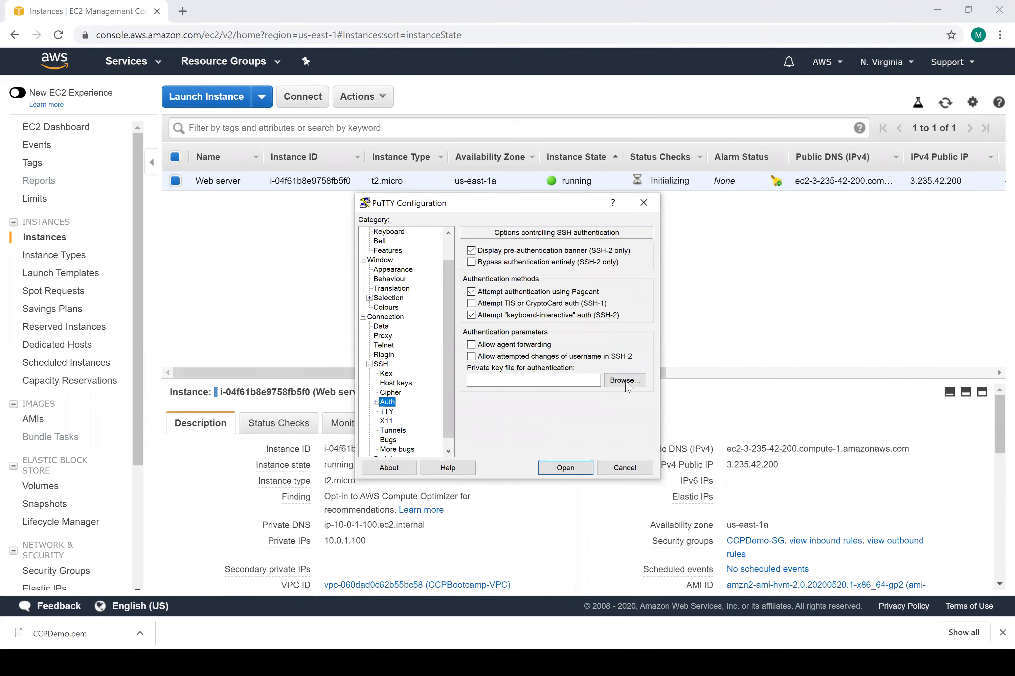
click(624, 381)
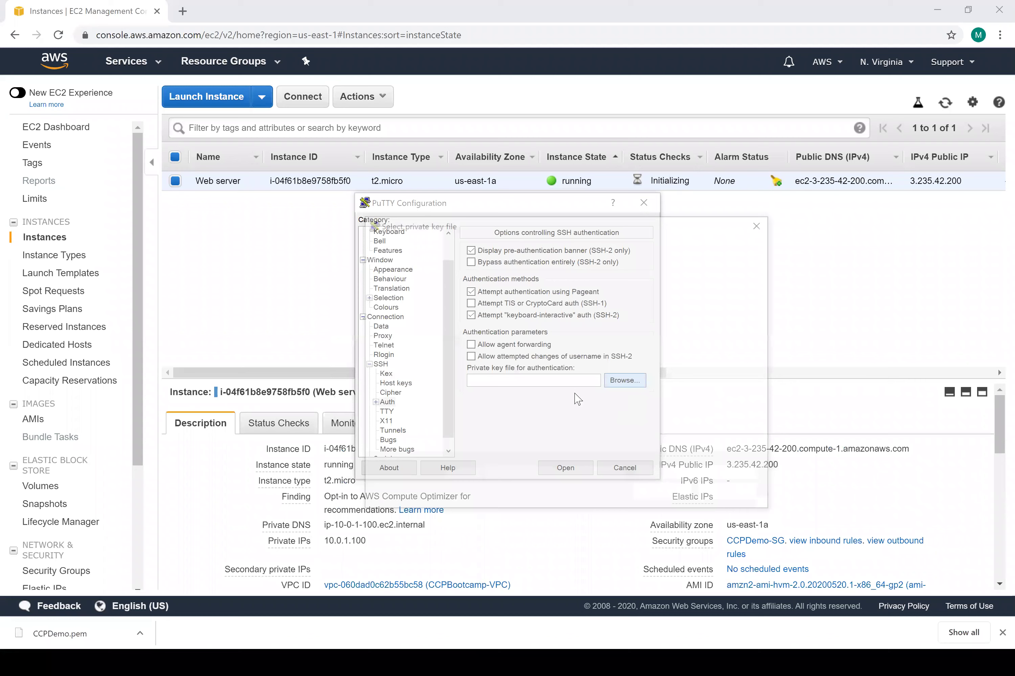
double_click(527, 397)
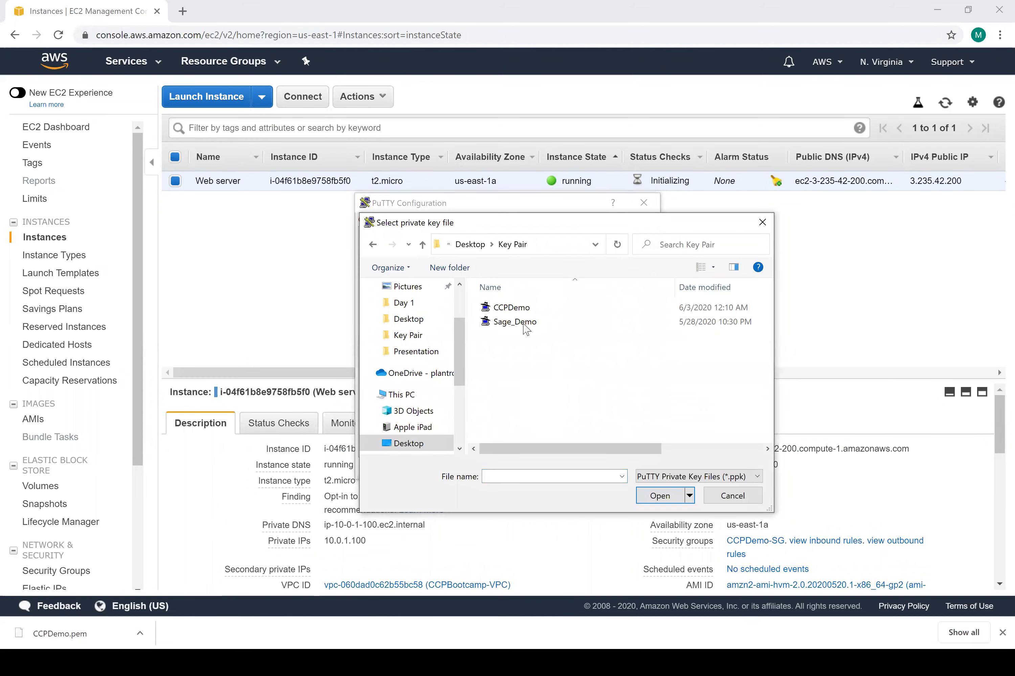
click(511, 308)
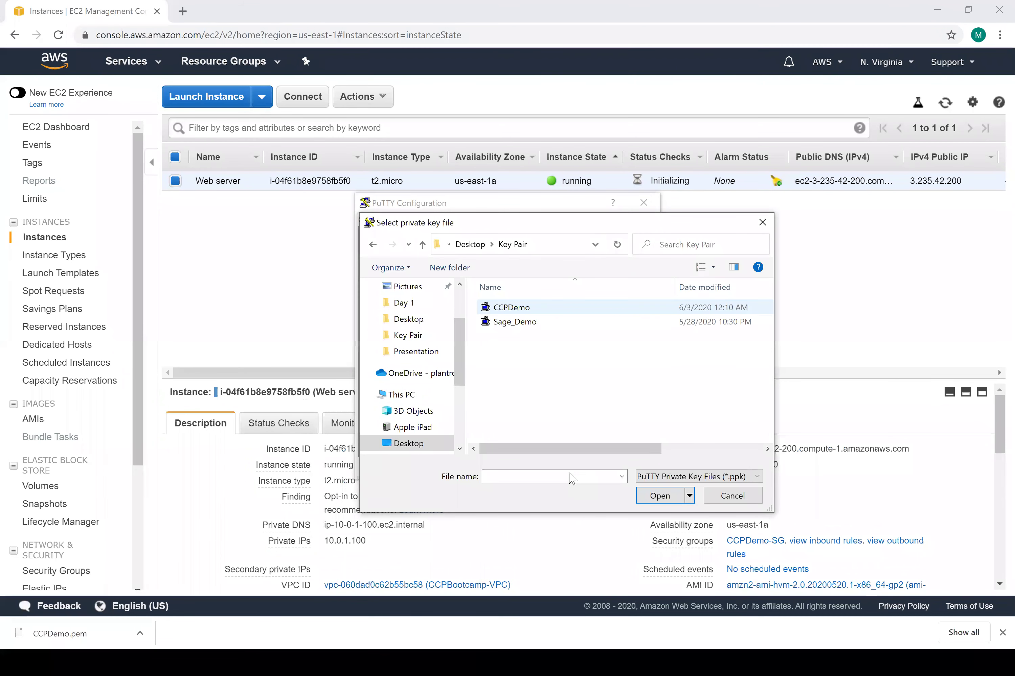
key(Return)
Step: Connect to the server over SSH, trust its host key and log in as ec2-user, with the terminal moved towards the screen's centre
key(Return)
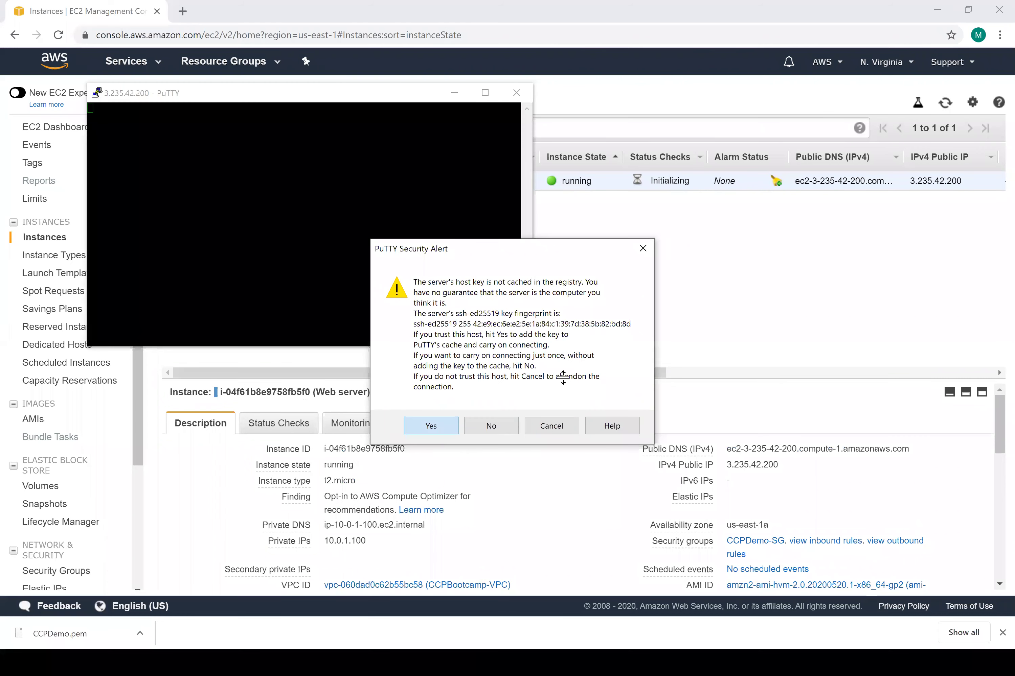
key(Return)
text(ec2-user)
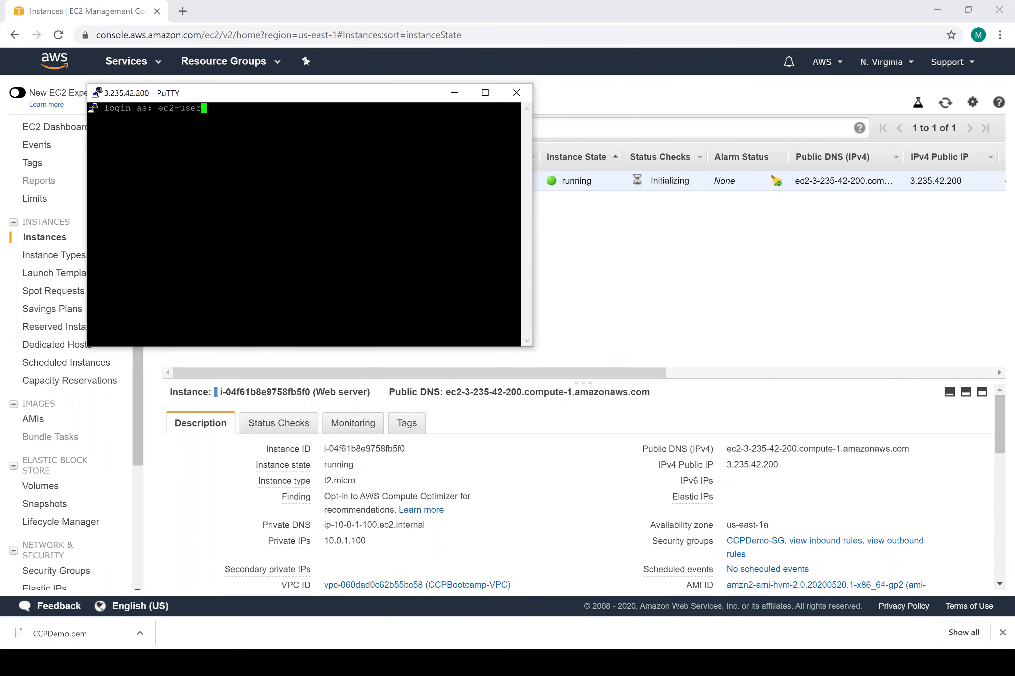
key(Return)
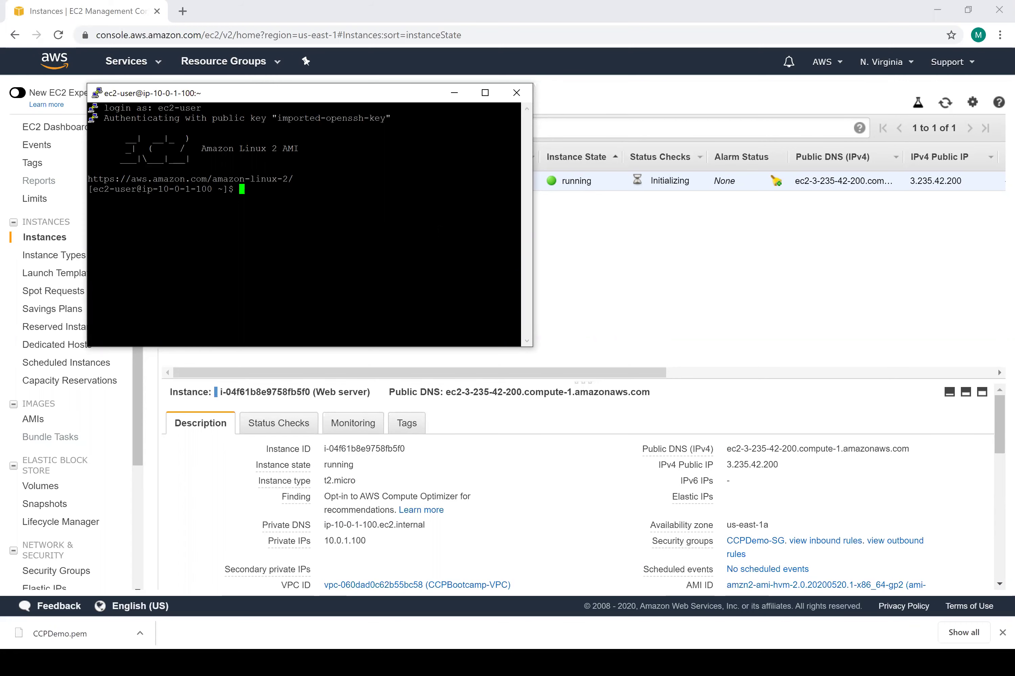
drag(305, 93, 475, 122)
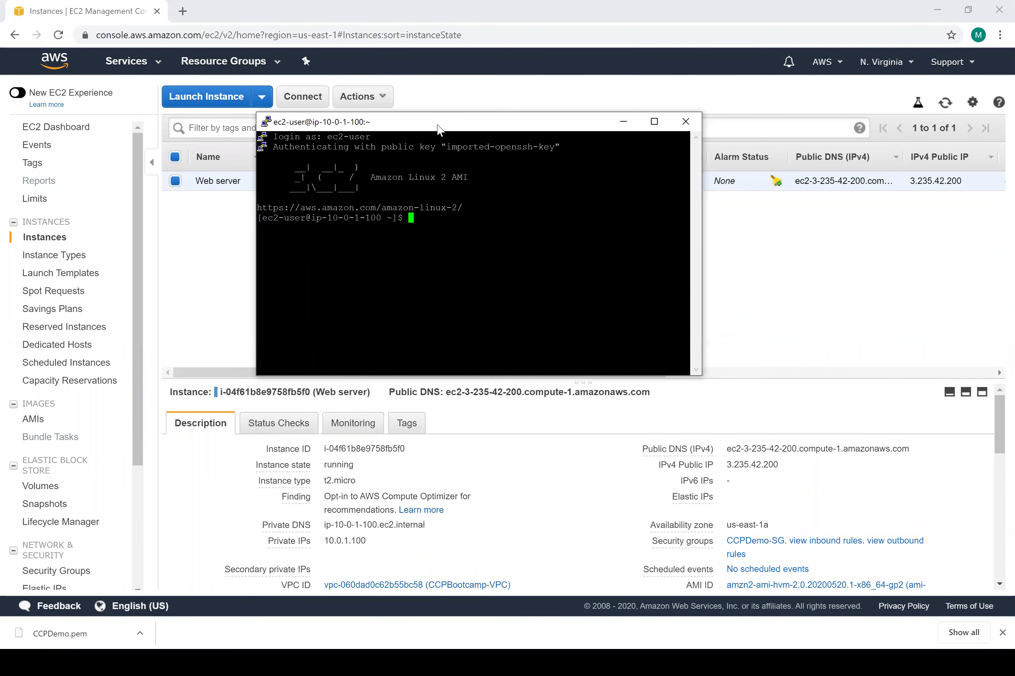
drag(438, 127, 472, 142)
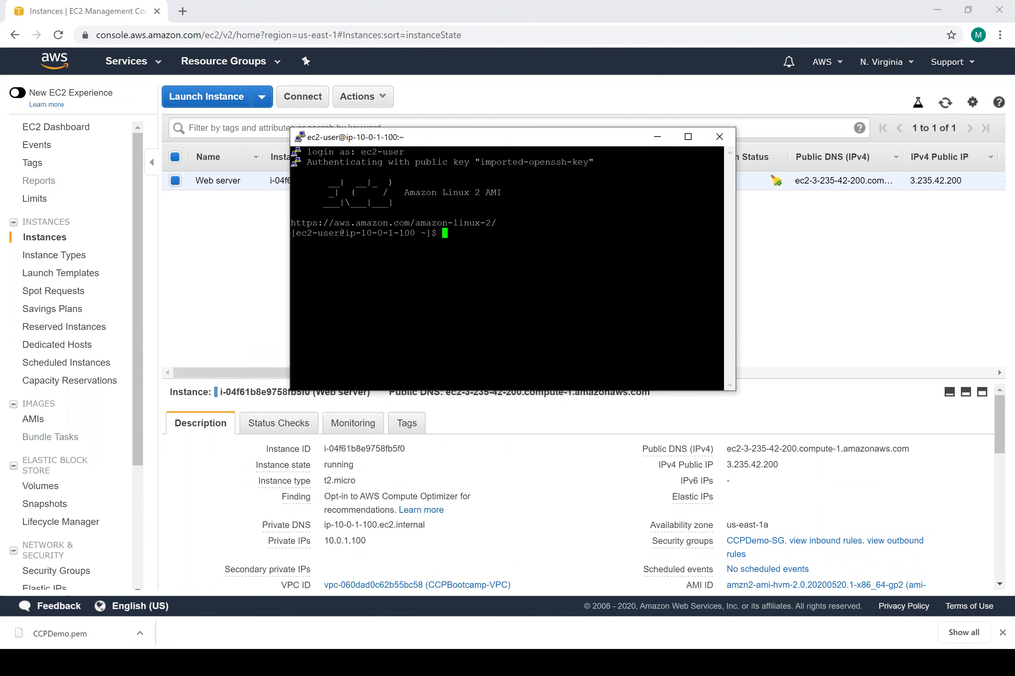
Step: Try to update all packages as ec2-user with "yum update -y", and examine the response
text(yum update )
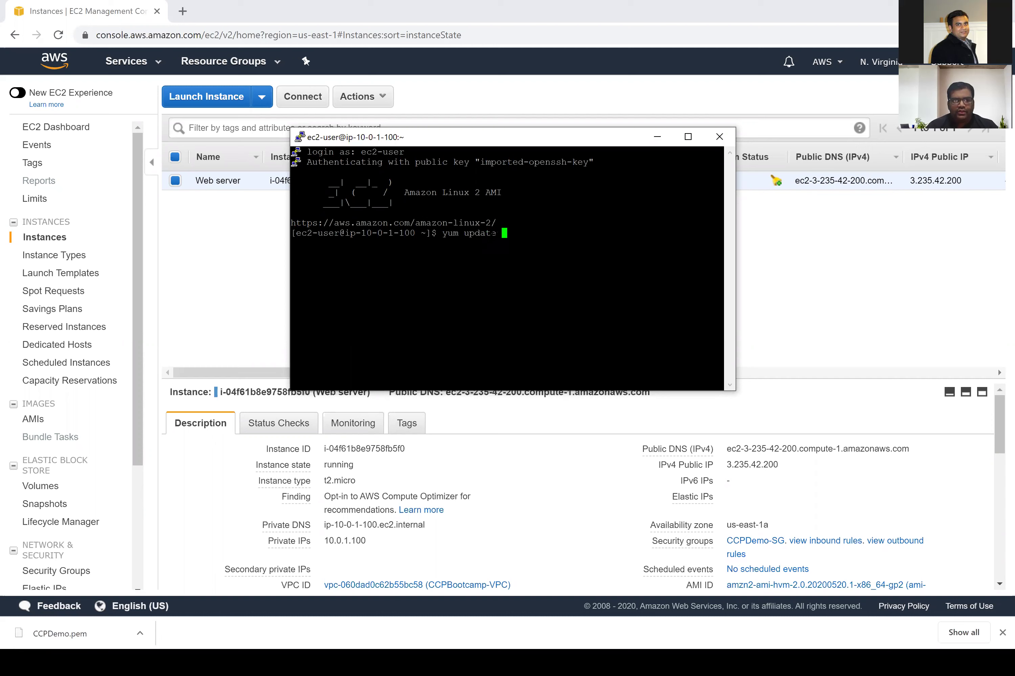
text(-y)
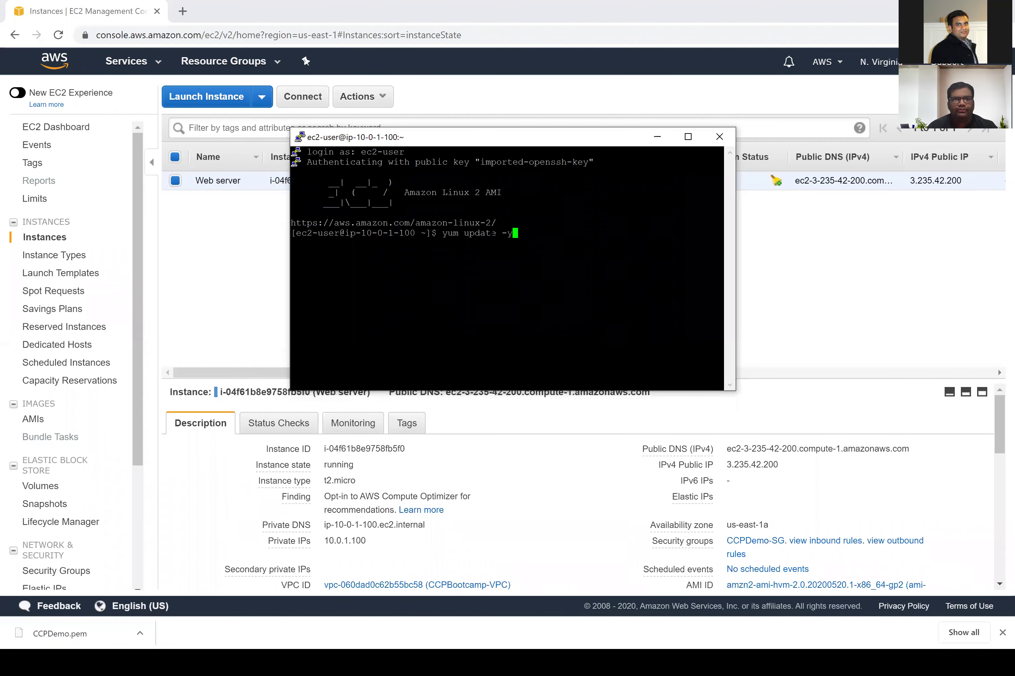
key(Return)
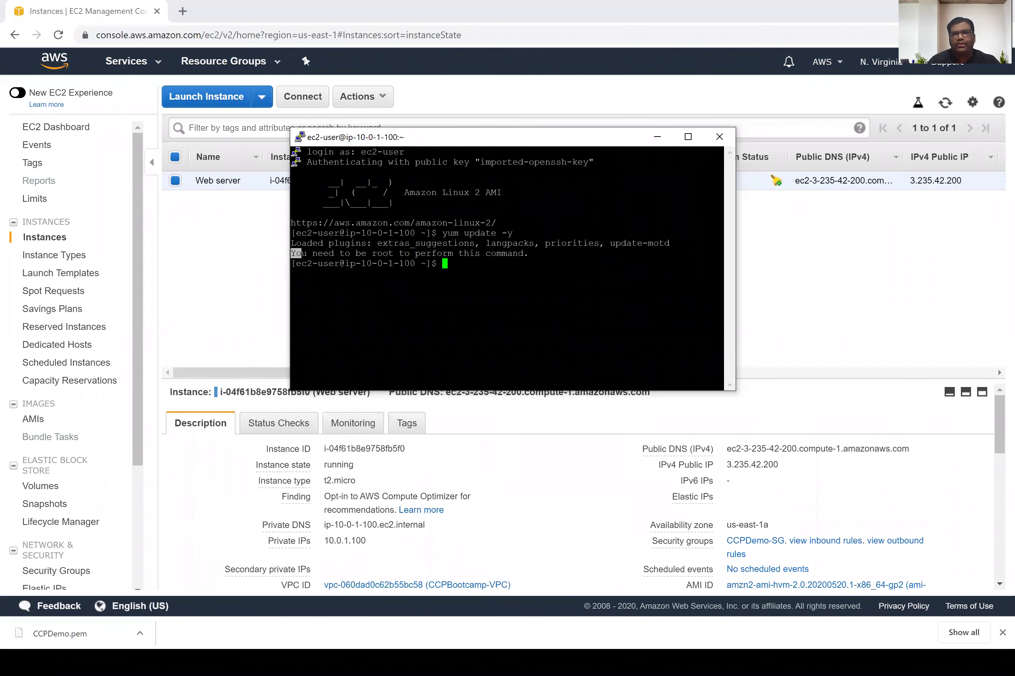
drag(292, 253, 530, 252)
Step: Switch to the root user with "sudo su" and update all packages with "yum update -y"
text(sudo su)
key(Return)
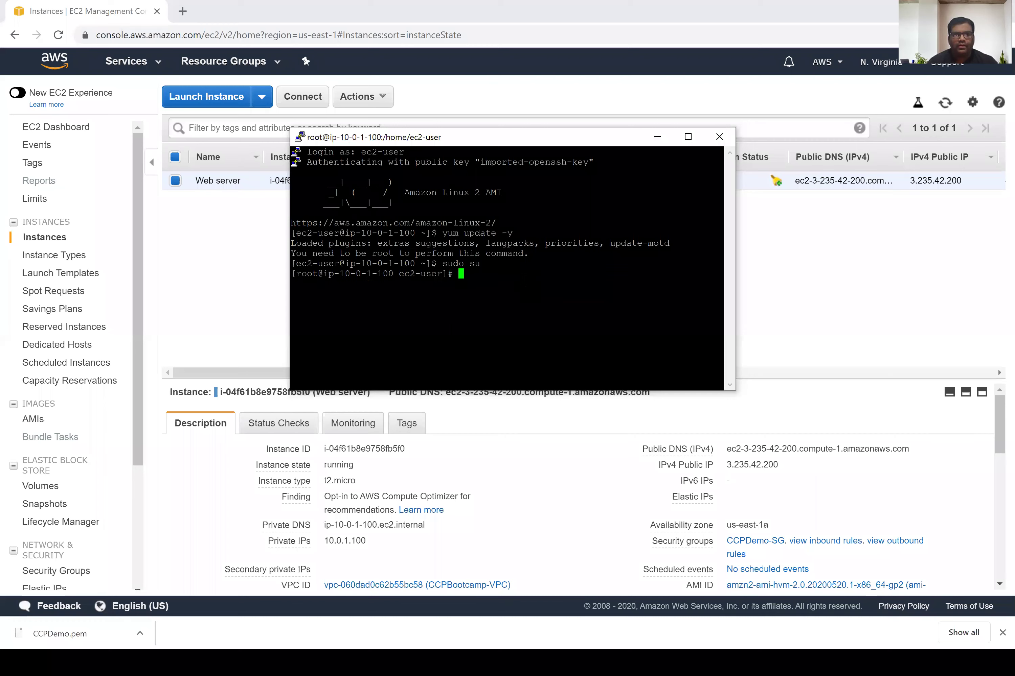
text(yum update -y)
key(Return)
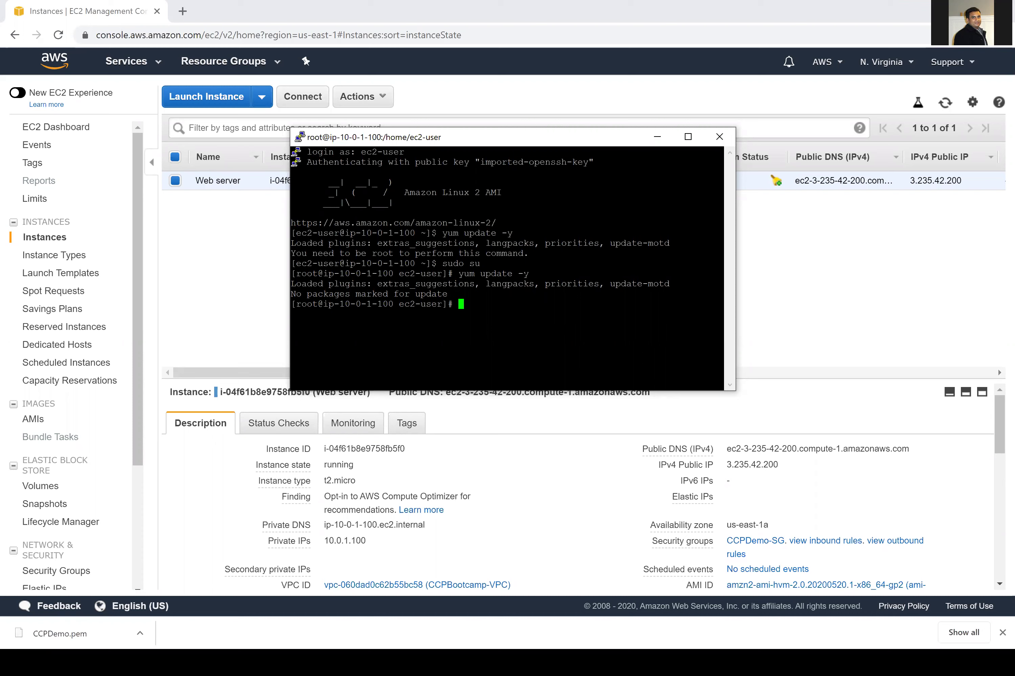
Step: Install the Apache web server without confirmation questions by running "yum install httpd -y"
text(yum install http)
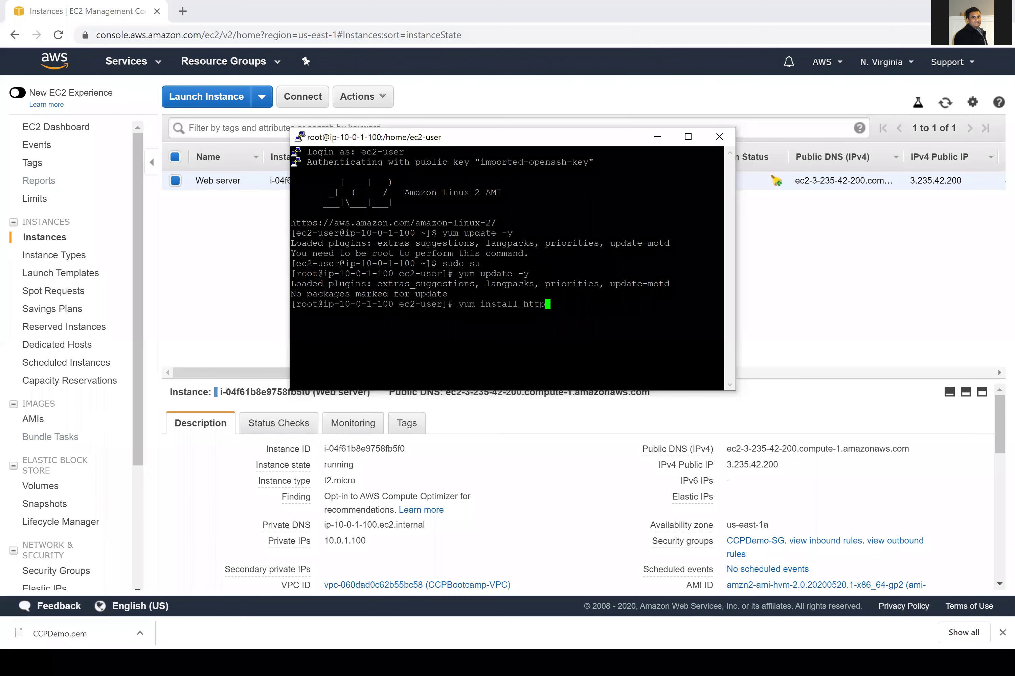
text(d)
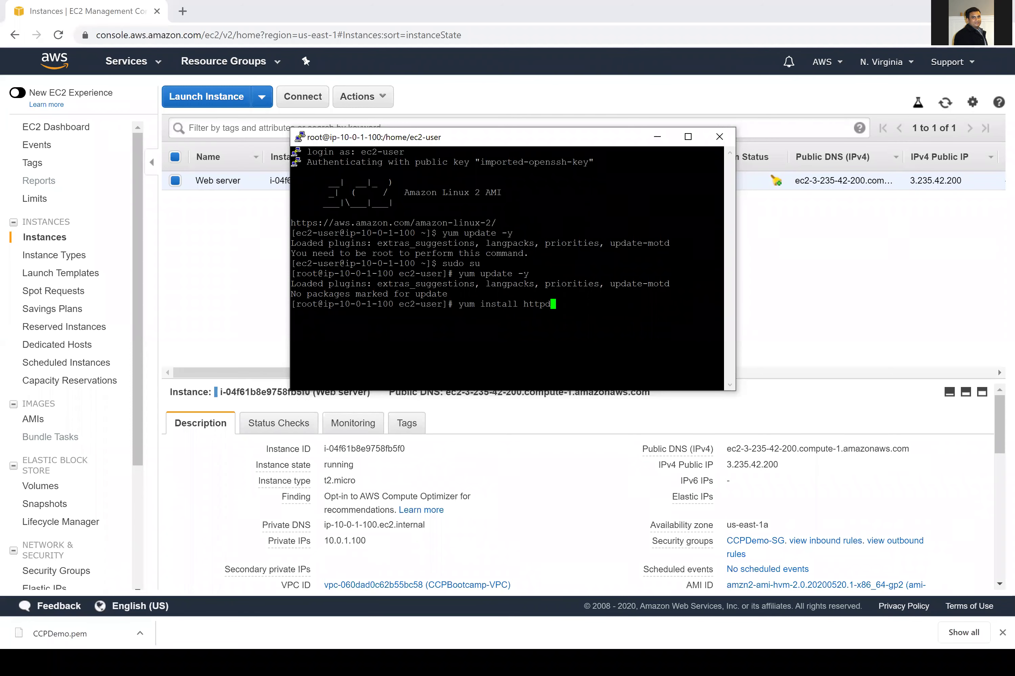
text( -y)
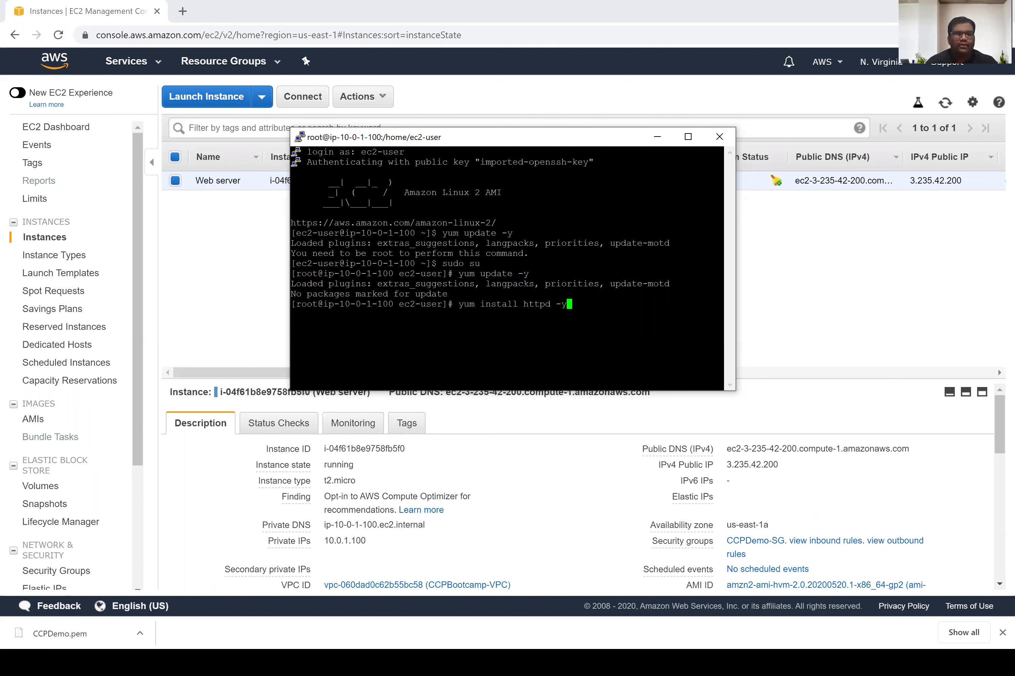
key(Return)
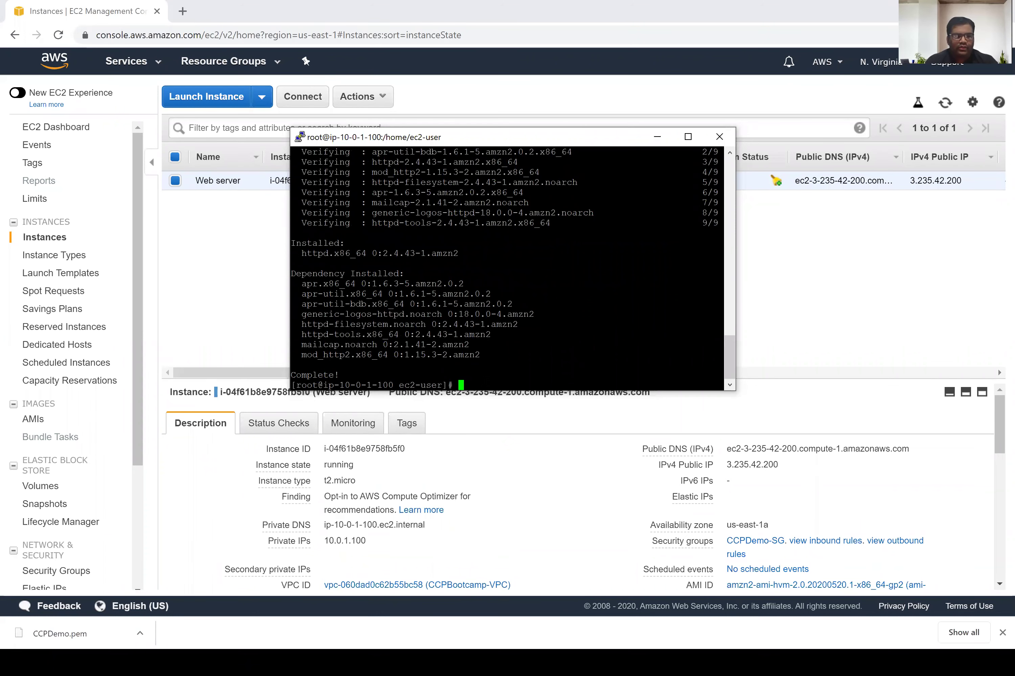
Step: Check the state of the Apache service with "service httpd status"
text(se)
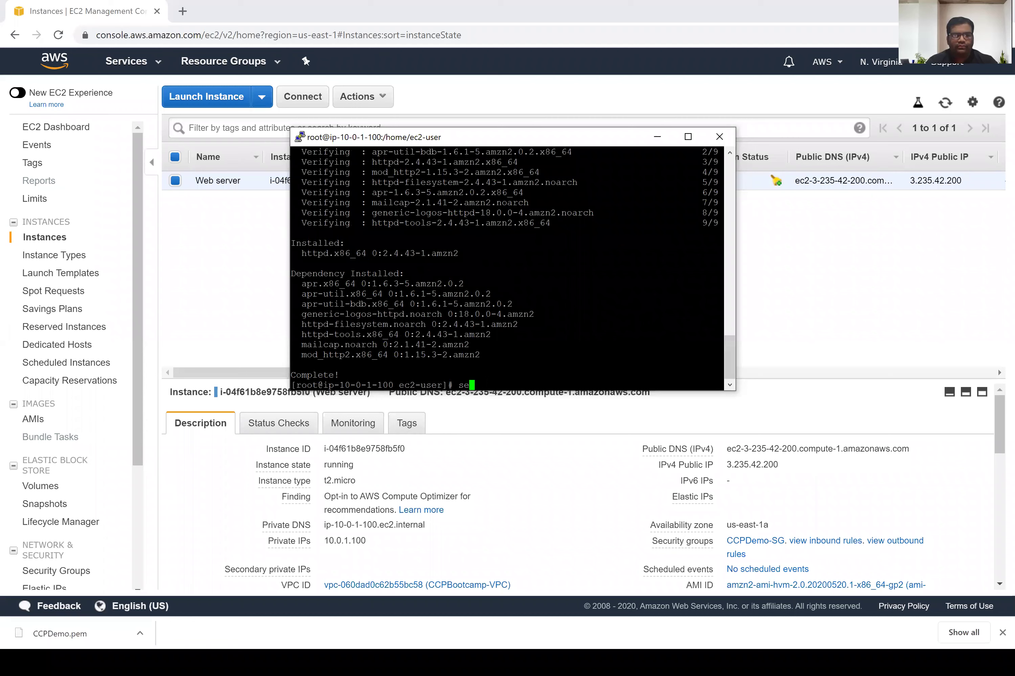
text(rvice htt)
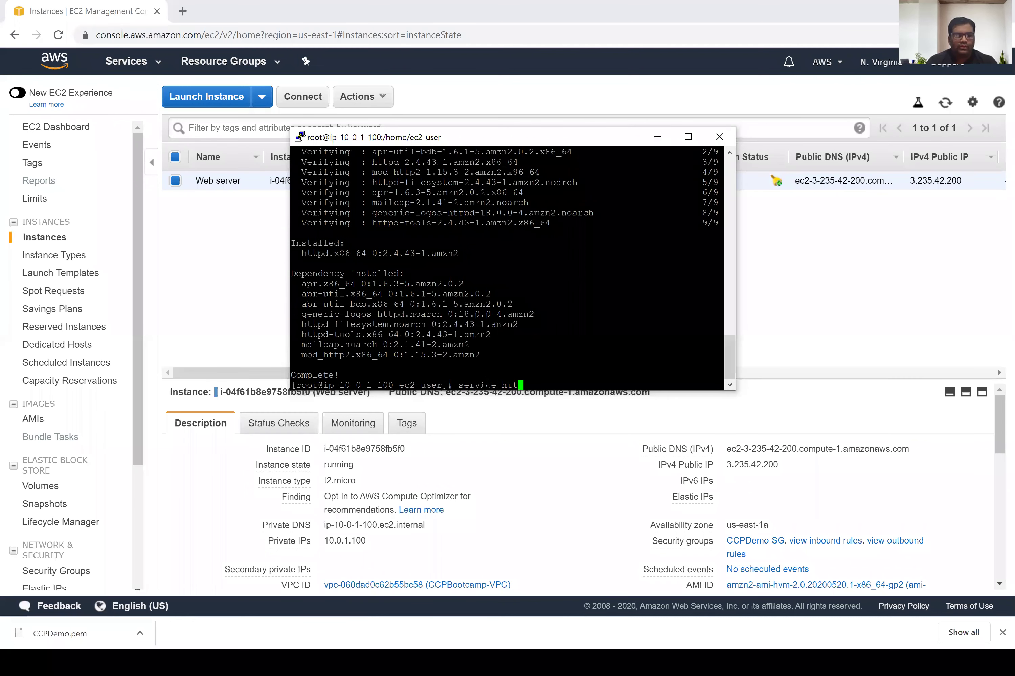
text(pd stat)
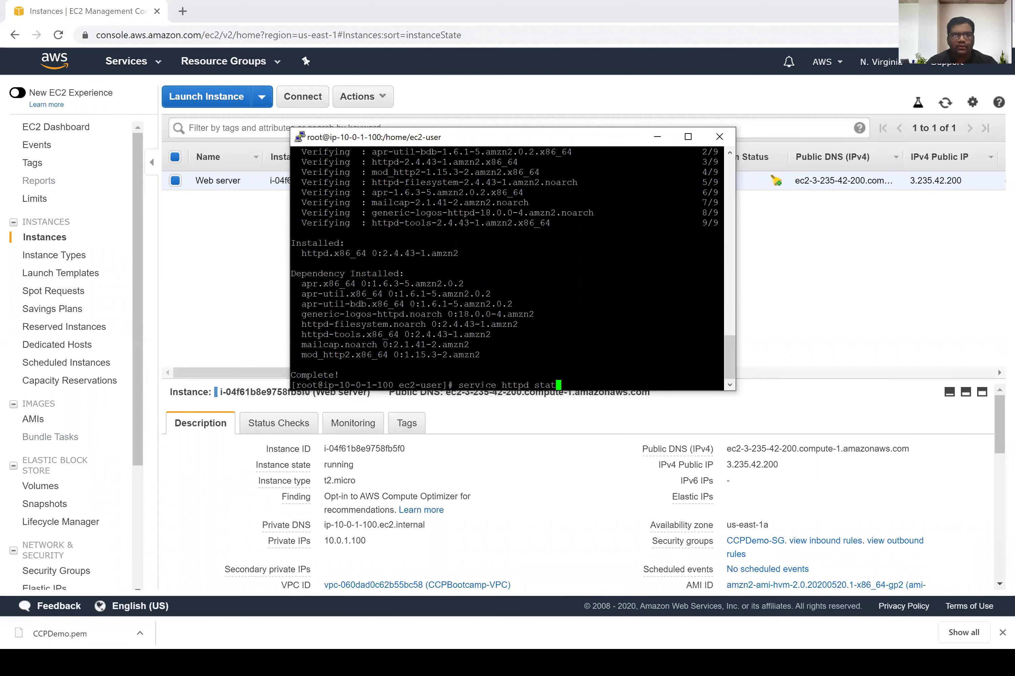
text(us)
key(Return)
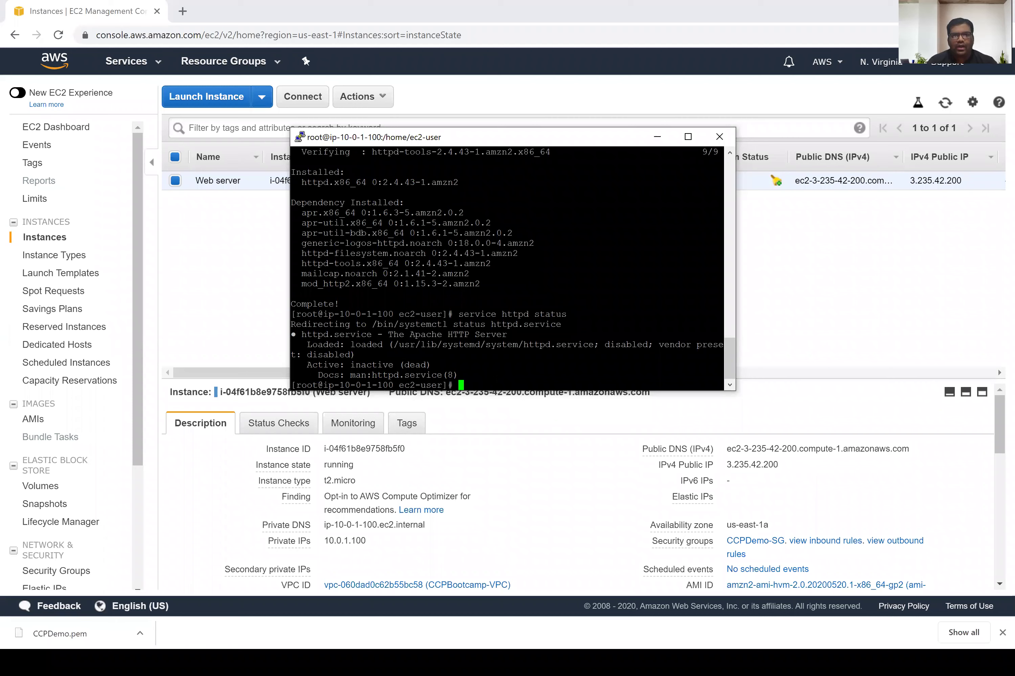
Step: Start the Apache web server by running "service httpd start"
key(Up)
key(BackSpace)
key(BackSpace)
key(BackSpace)
text(rt)
key(Return)
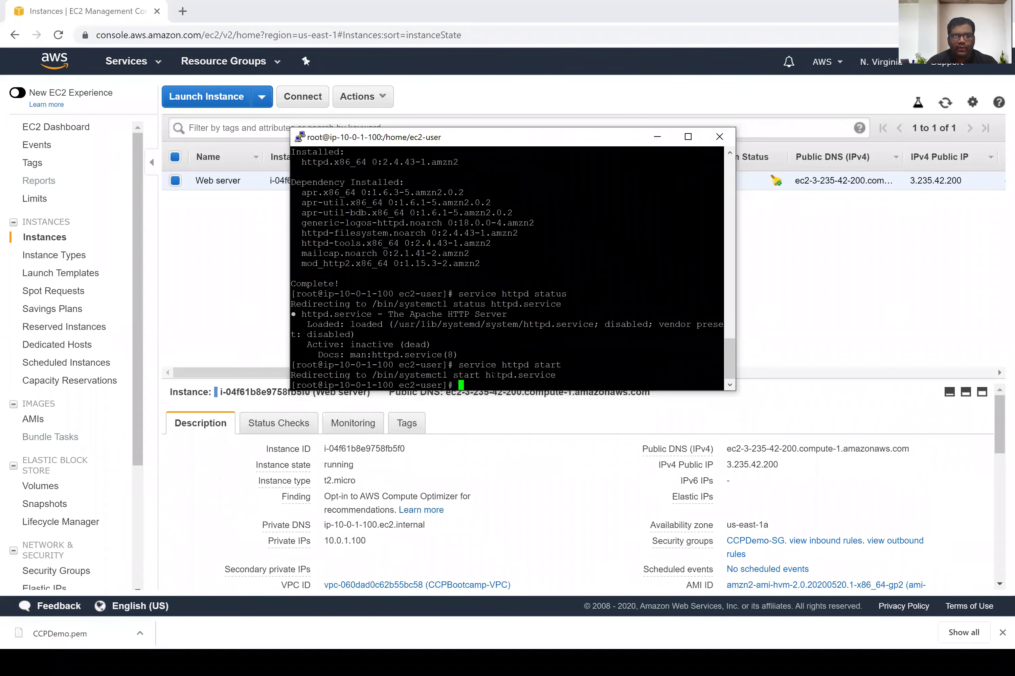
Step: Run "service httpd status" again after the start and highlight the service's active state in the output
key(Up)
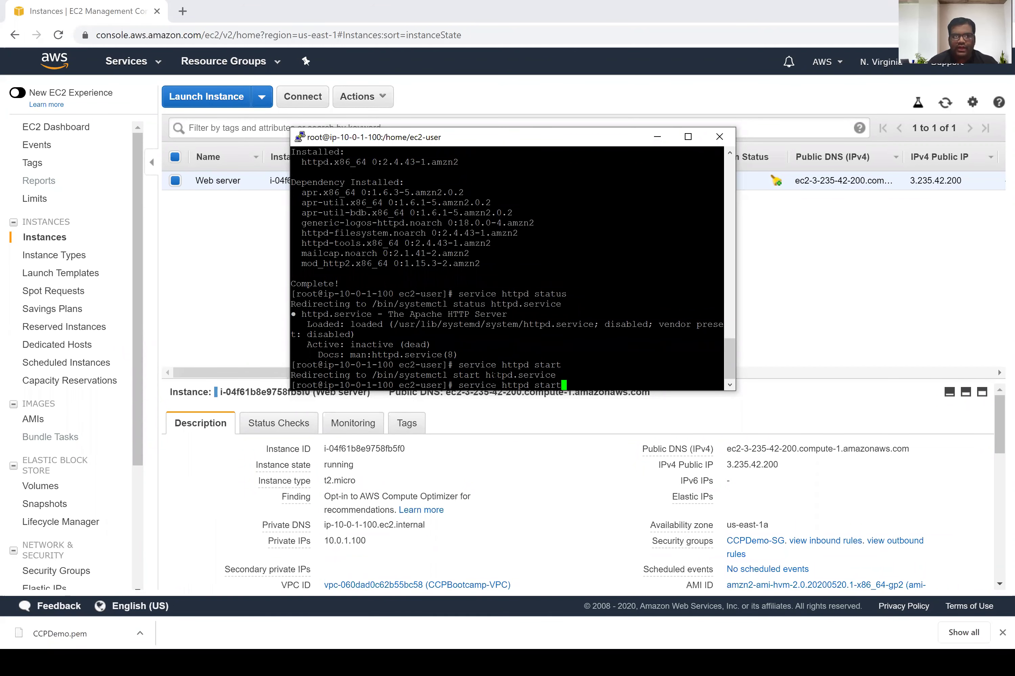
key(Up)
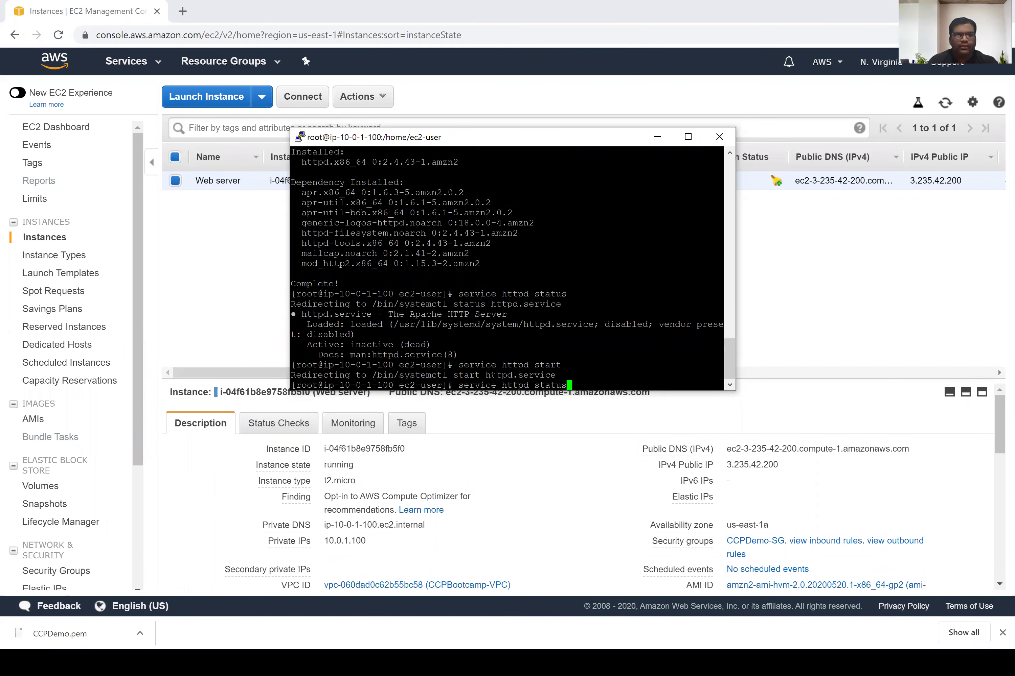
key(Return)
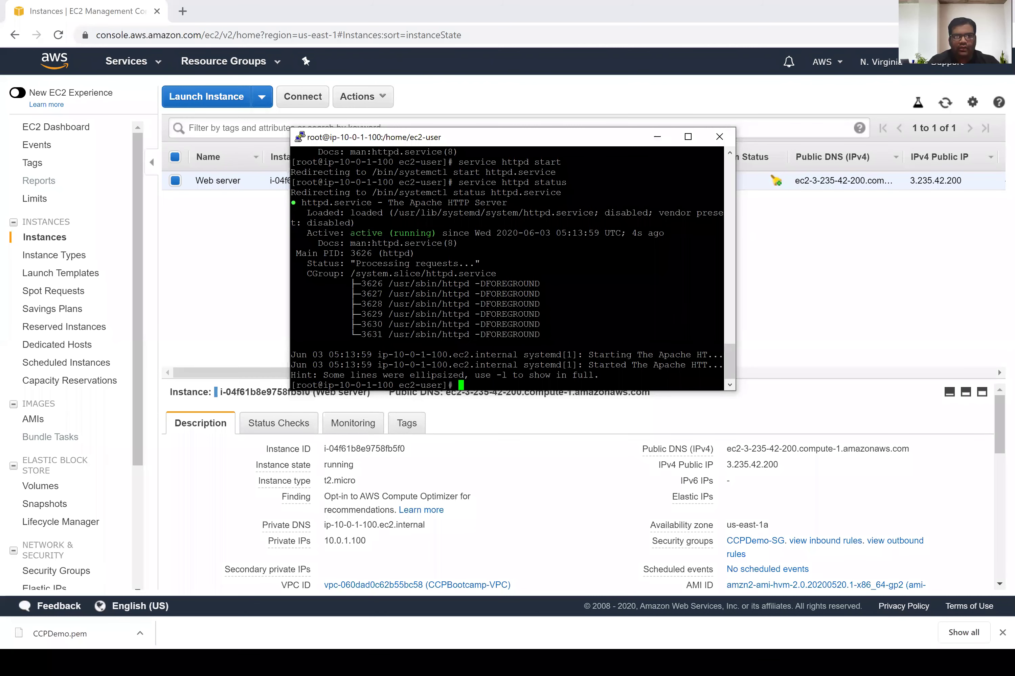
drag(350, 233, 426, 233)
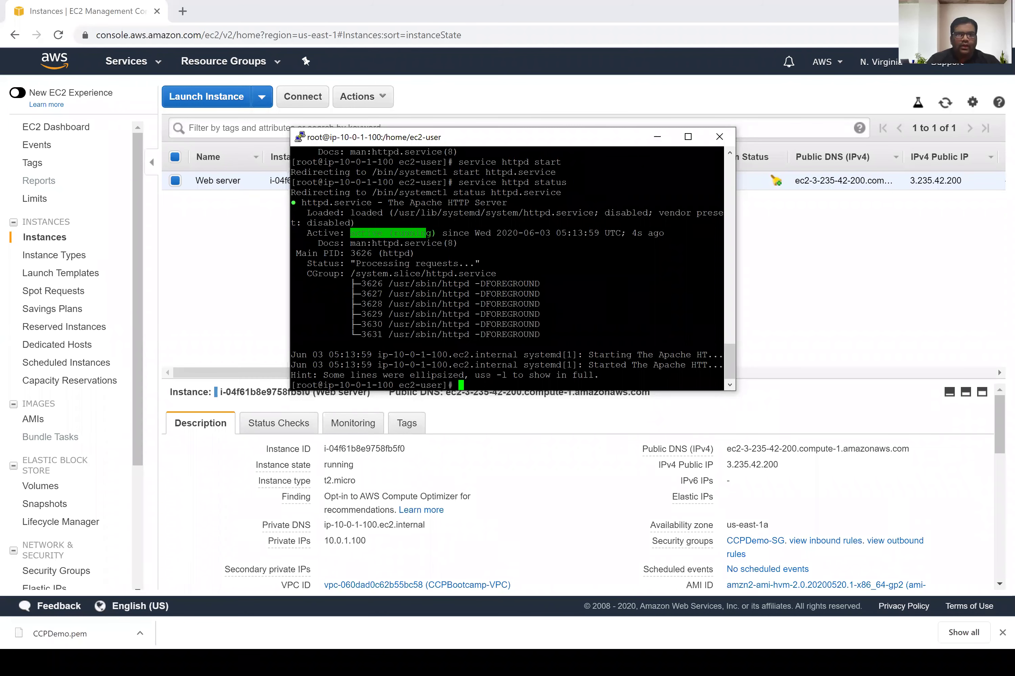
Step: Change to the web root directory by running "cd /var/www/html"
click(426, 233)
text(c)
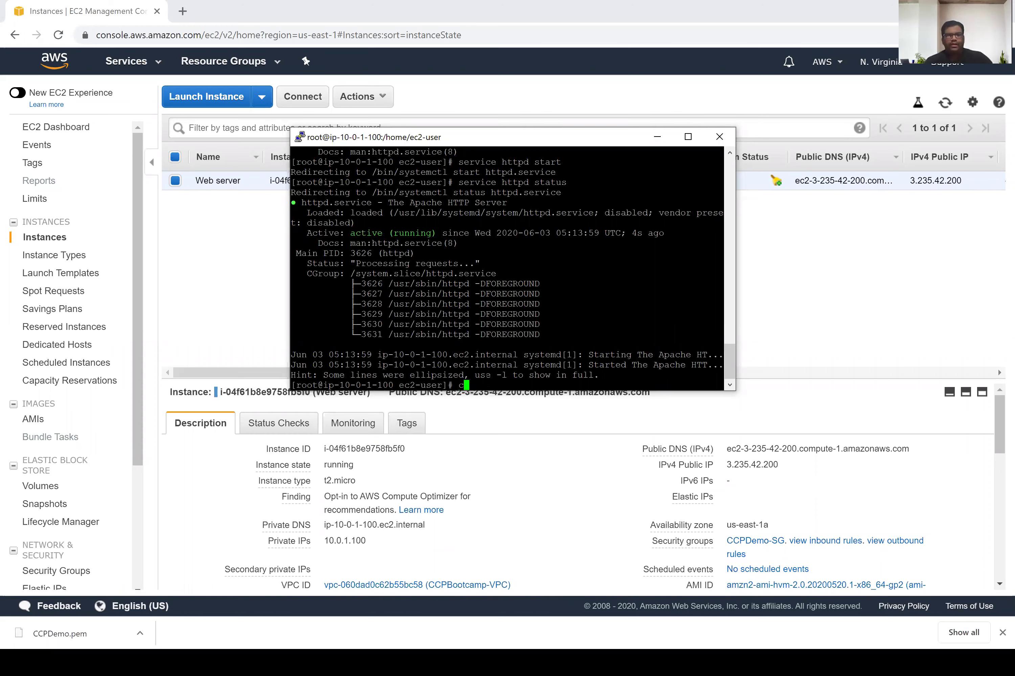
text(d )
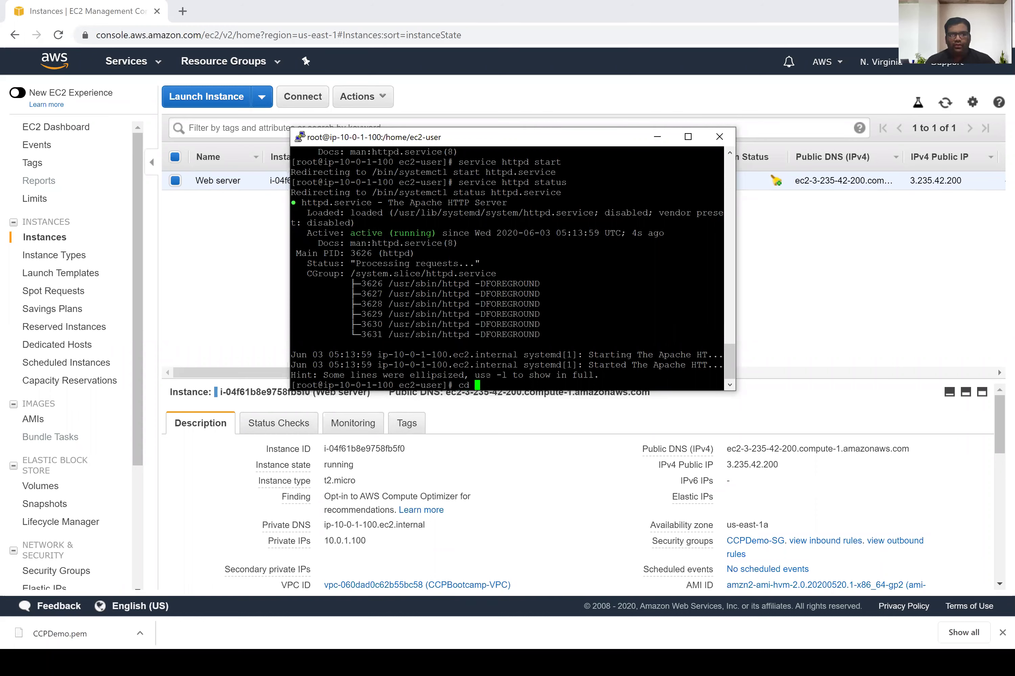
text(/var/www)
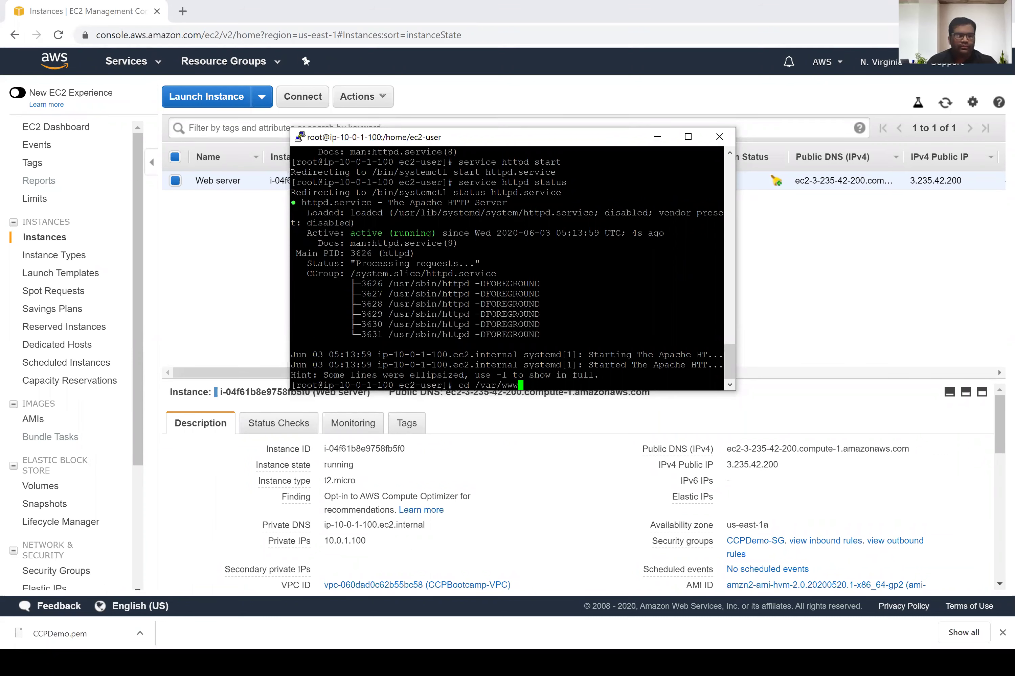
text(/html)
key(Return)
Step: Clear the terminal and list the contents of the html directory with "ls"
text(ls)
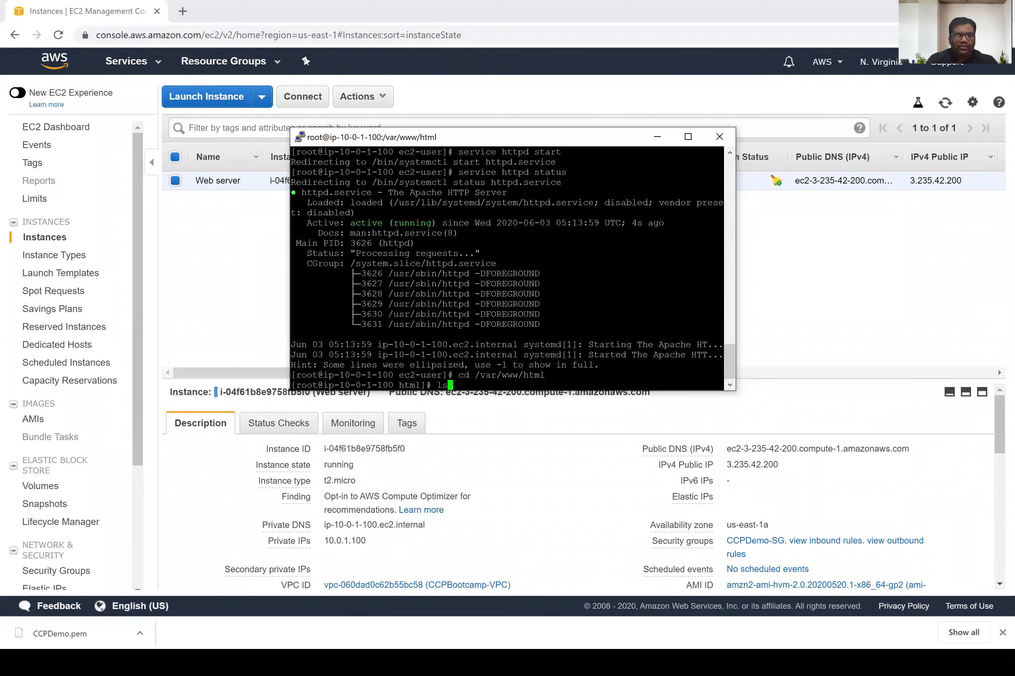
key(BackSpace)
key(BackSpace)
text(clear)
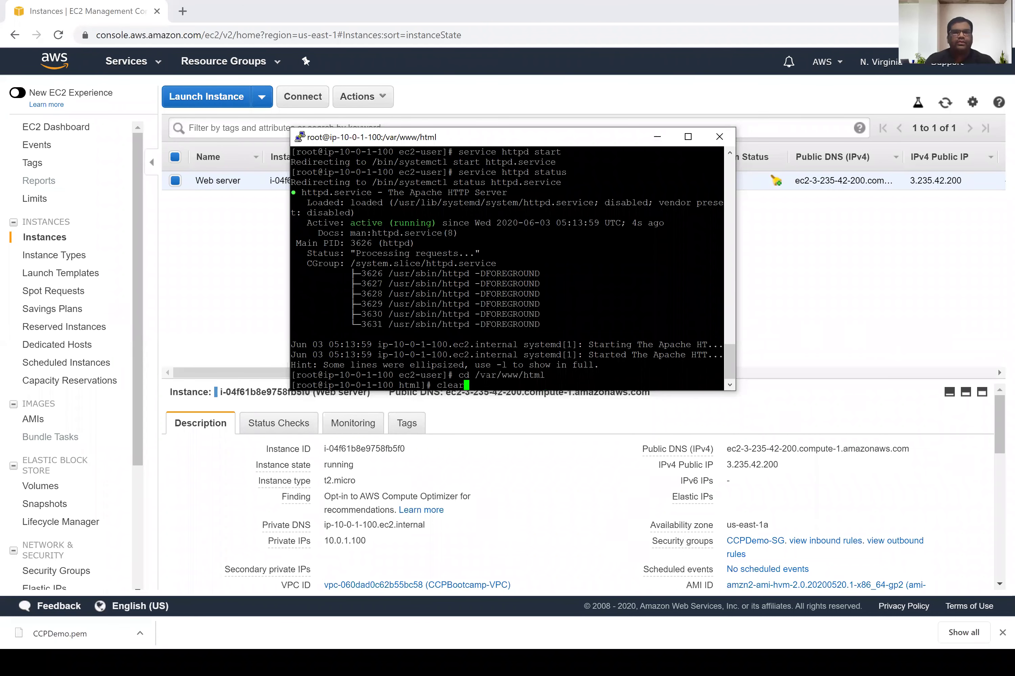
key(Return)
text(ls)
key(Return)
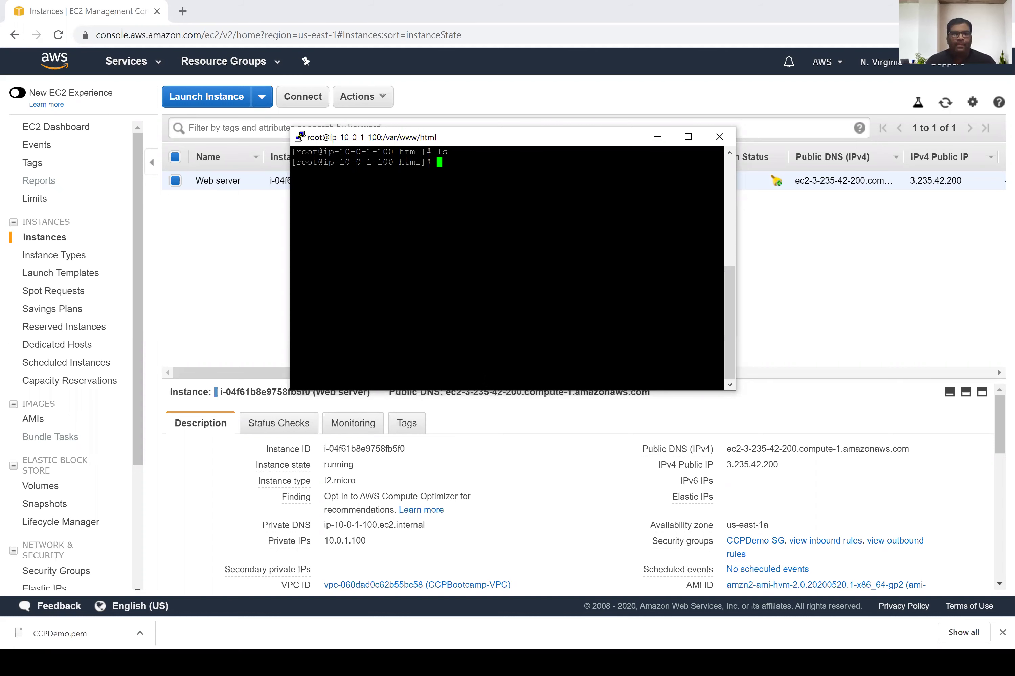
Step: Create index.html with vi and insert the line "<><><> Welcome to AWS CCP Bootcamp <><><>"
text(vi index.html)
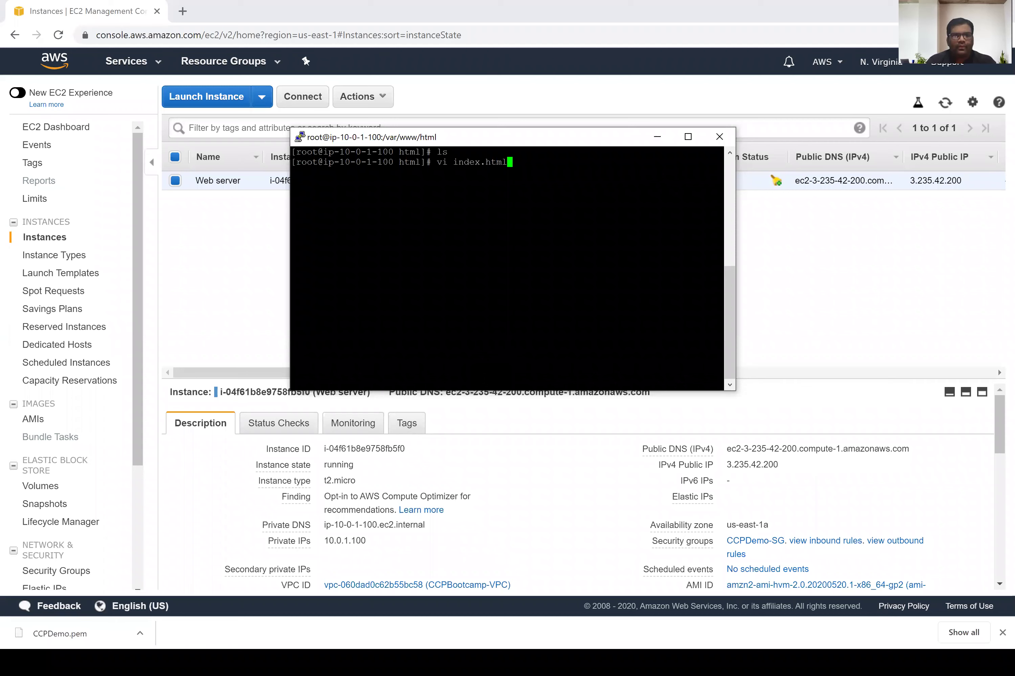
key(Return)
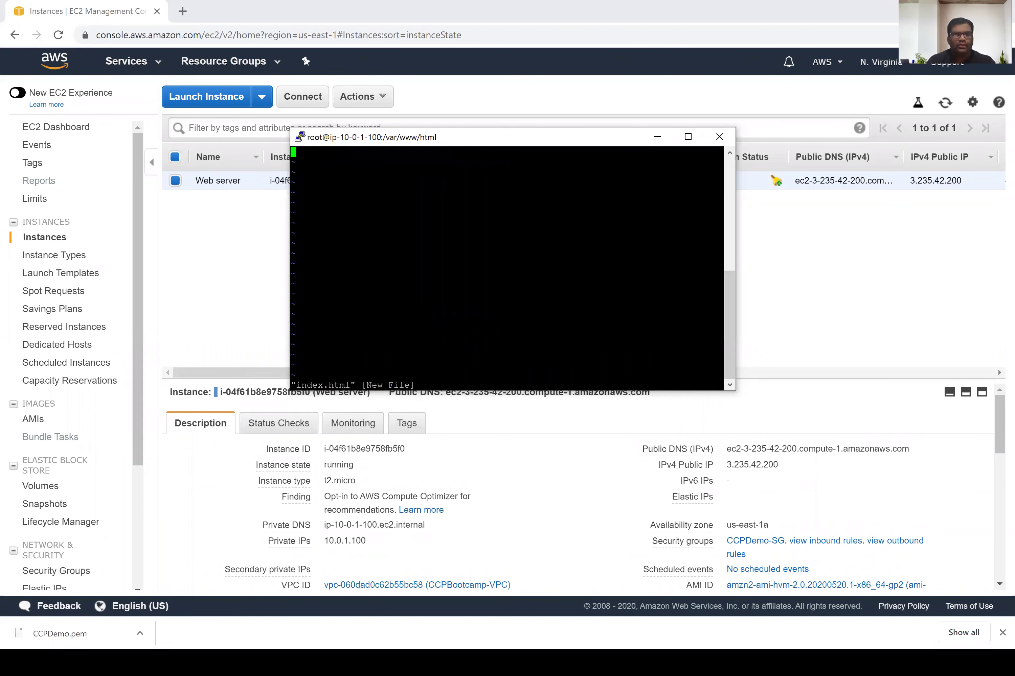
key(i)
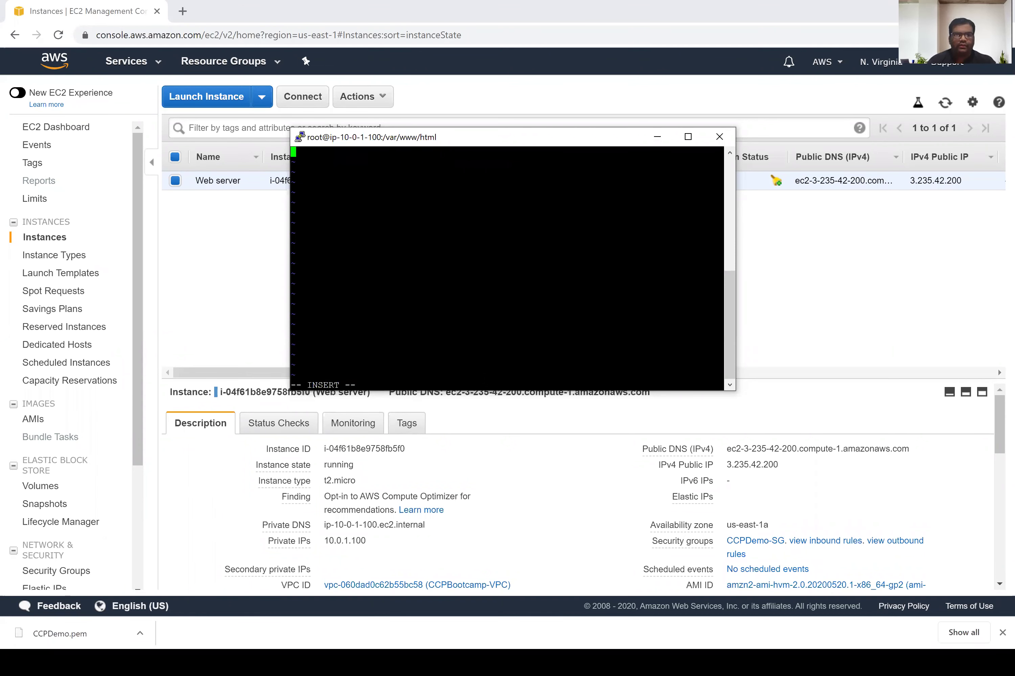
text(<><><>)
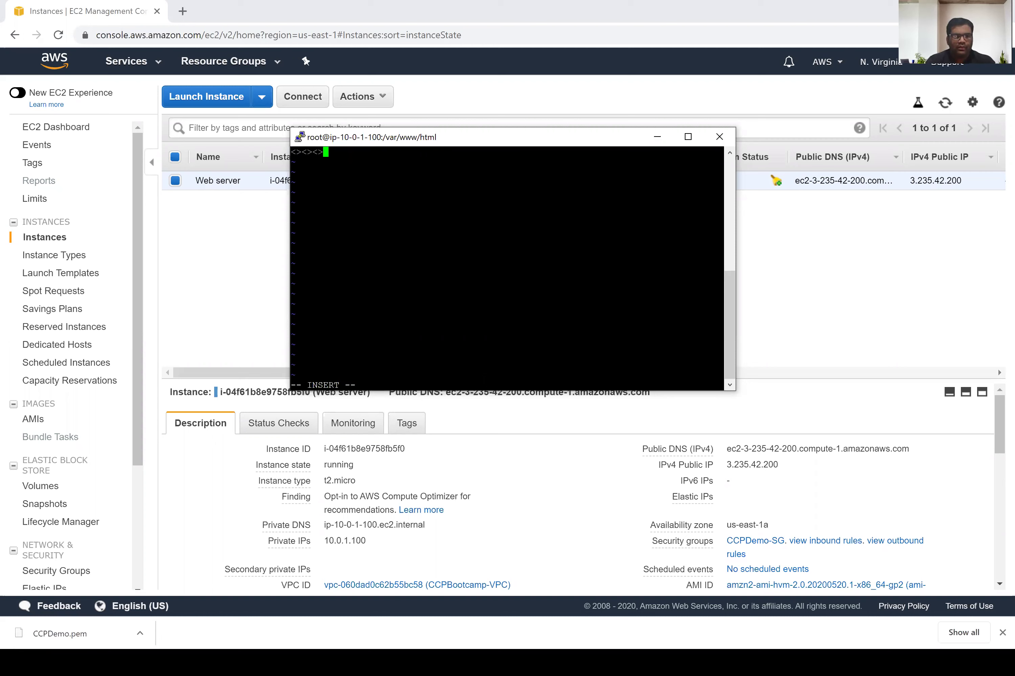
text( Welcome to AWS CCP Bootcamp <><><>)
Step: Fill the three empty tags before the welcome text with html, body and h1
key(Left)
key(Left)
key(Left)
key(Left)
key(Left)
key(Left)
key(Left)
key(Left)
key(Left)
key(Left)
key(Left)
key(Left)
key(Left)
key(Left)
key(Left)
key(Left)
key(Left)
key(Left)
key(Left)
key(Left)
key(Left)
key(Left)
key(Left)
key(Left)
key(Left)
key(Left)
key(Left)
key(Left)
key(Left)
key(Left)
key(Left)
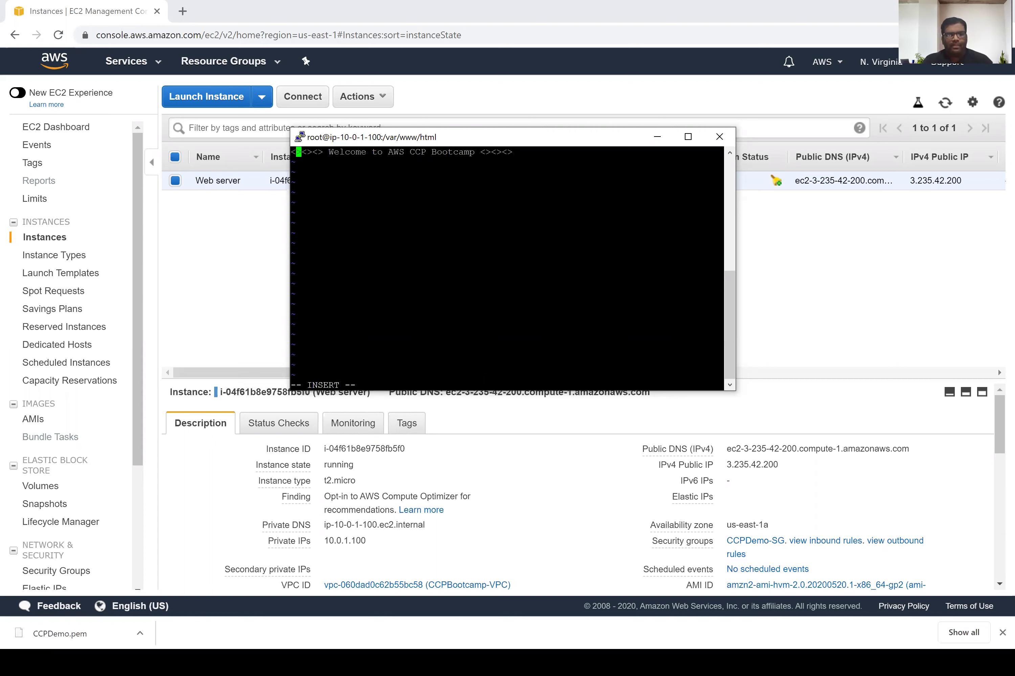
text(htm)
text(l)
key(Right)
key(Right)
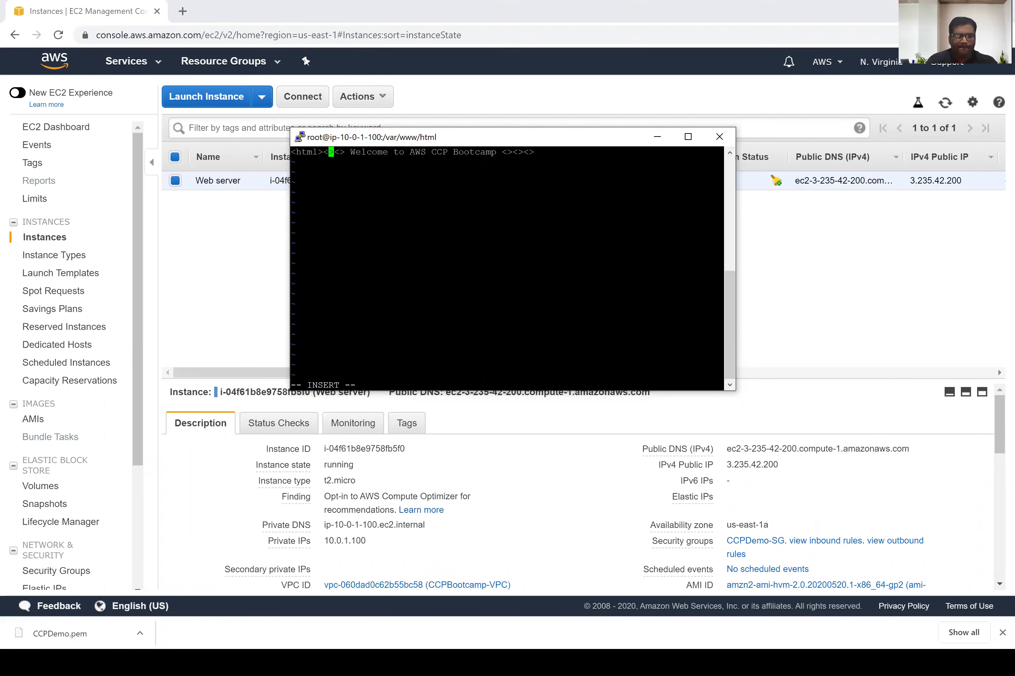
text(body)
key(Right)
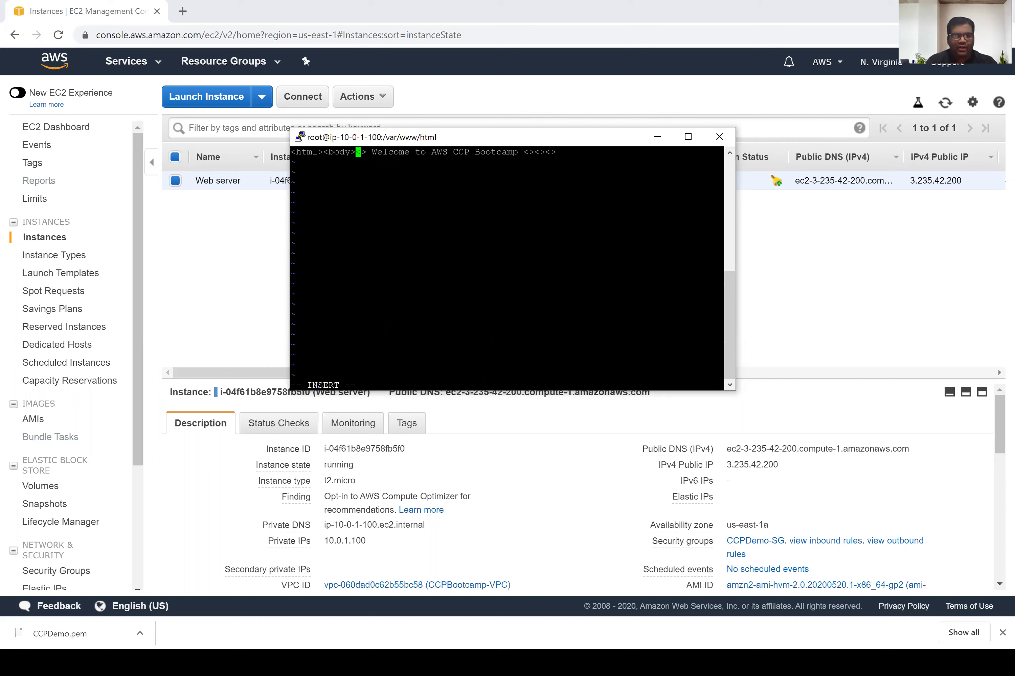
text(h1)
key(BackSpace)
key(BackSpace)
key(Right)
text(h1)
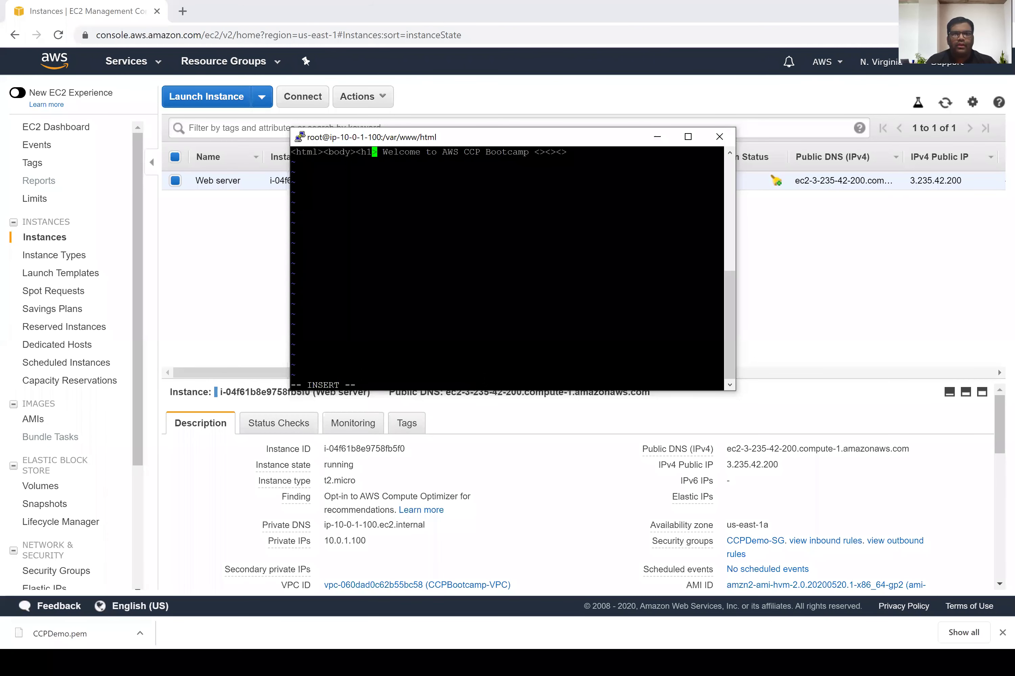
Step: Fill the three empty tags after the welcome text with /h1, /body and html
click(456, 152)
key(Right)
key(Right)
key(Right)
key(Right)
key(Right)
key(Right)
key(Right)
key(Right)
key(Right)
key(Right)
key(Right)
key(Right)
key(Right)
key(Right)
key(Right)
key(Right)
text(/h1)
key(Right)
key(Right)
text(/)
text(body)
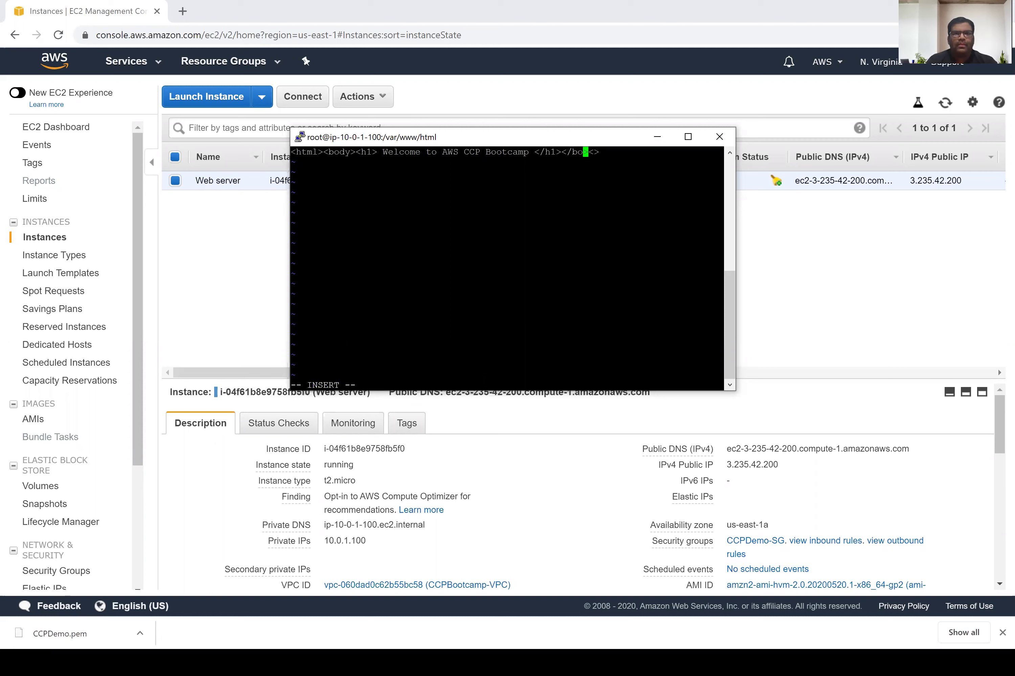
key(Right)
key(Right)
text(html)
key(Right)
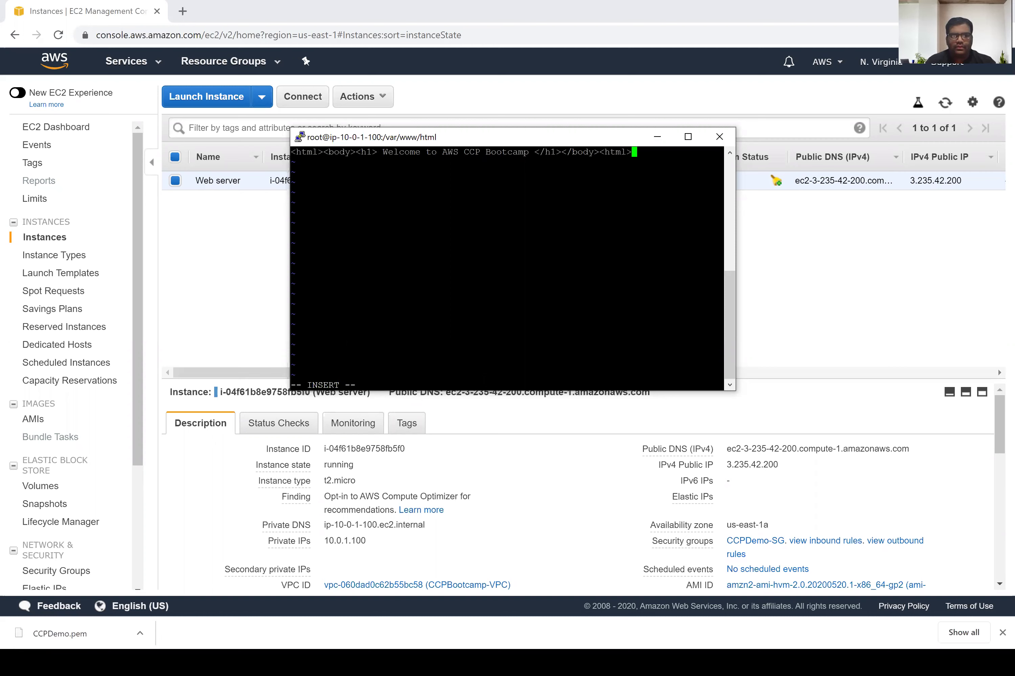
Step: Add the missing slash to the last tag of the line so it reads </html>
key(Escape)
text(:wq)
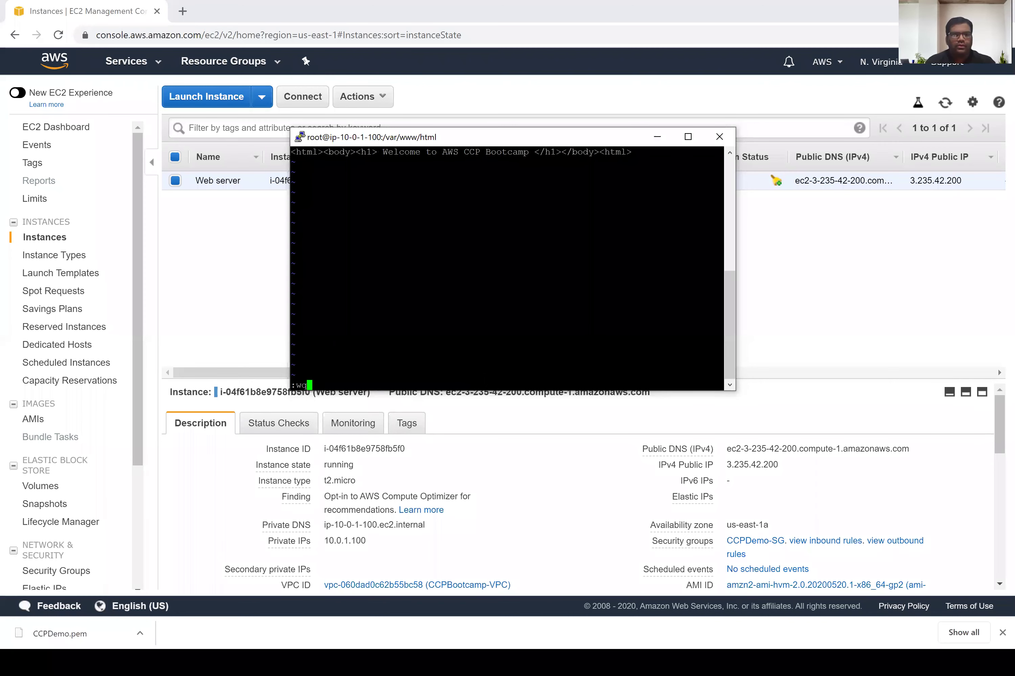
key(Escape)
key(i)
key(Left)
key(Left)
key(Left)
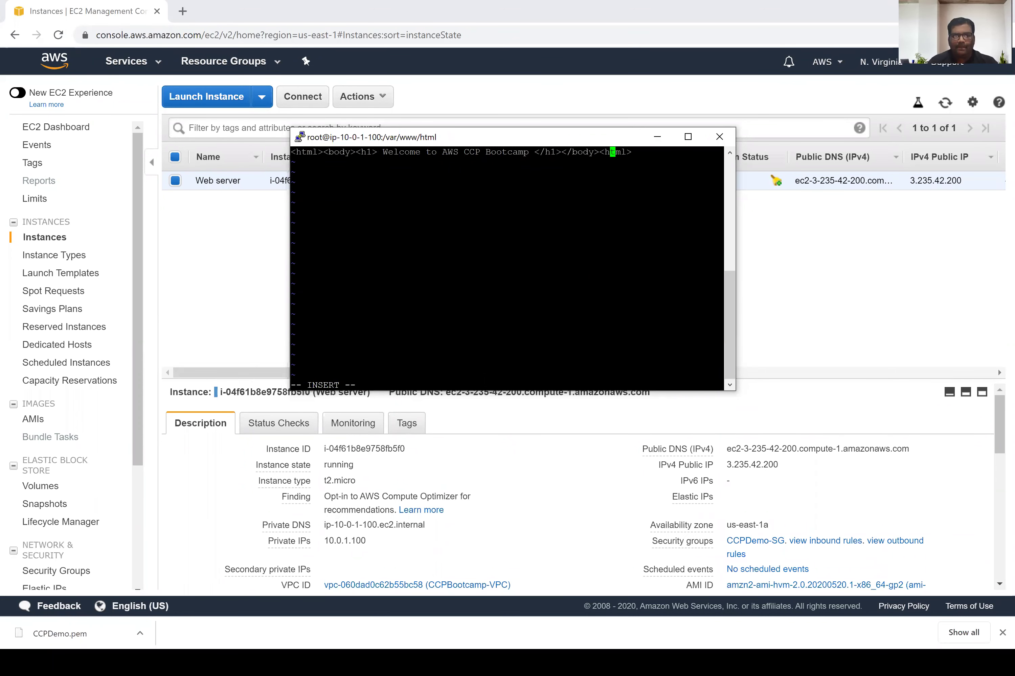
key(Left)
text(/)
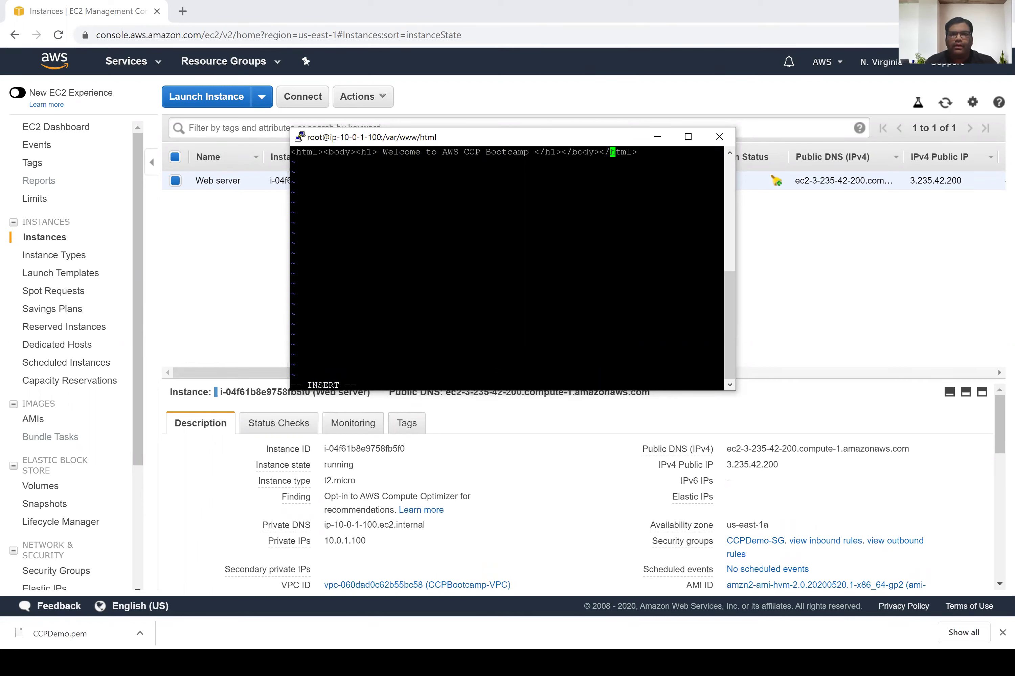
Step: Save index.html and quit vi with ":wq"
key(End)
key(Escape)
text(:wq)
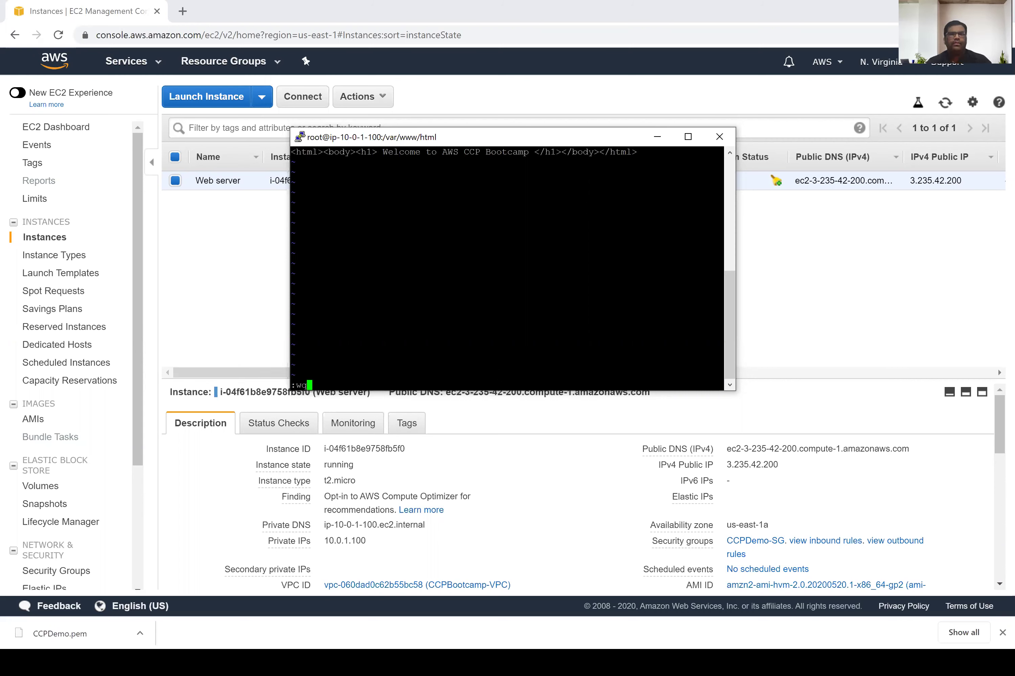
key(Return)
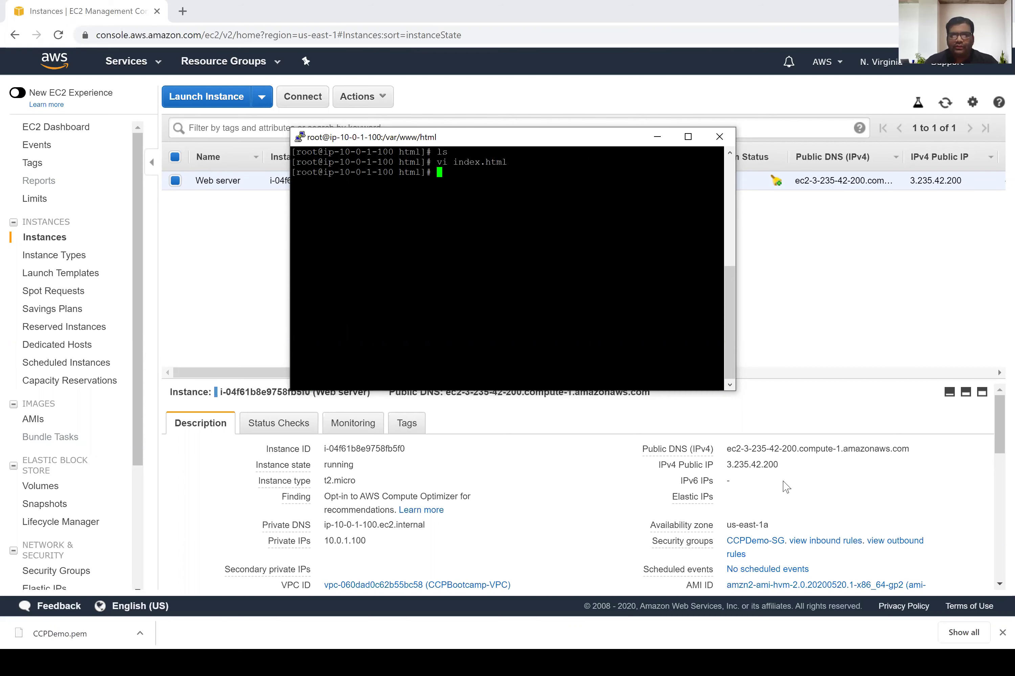
Step: Copy the Web server instance's IPv4 public IP and load 3.235.42.200 in a new browser tab
click(786, 470)
click(789, 467)
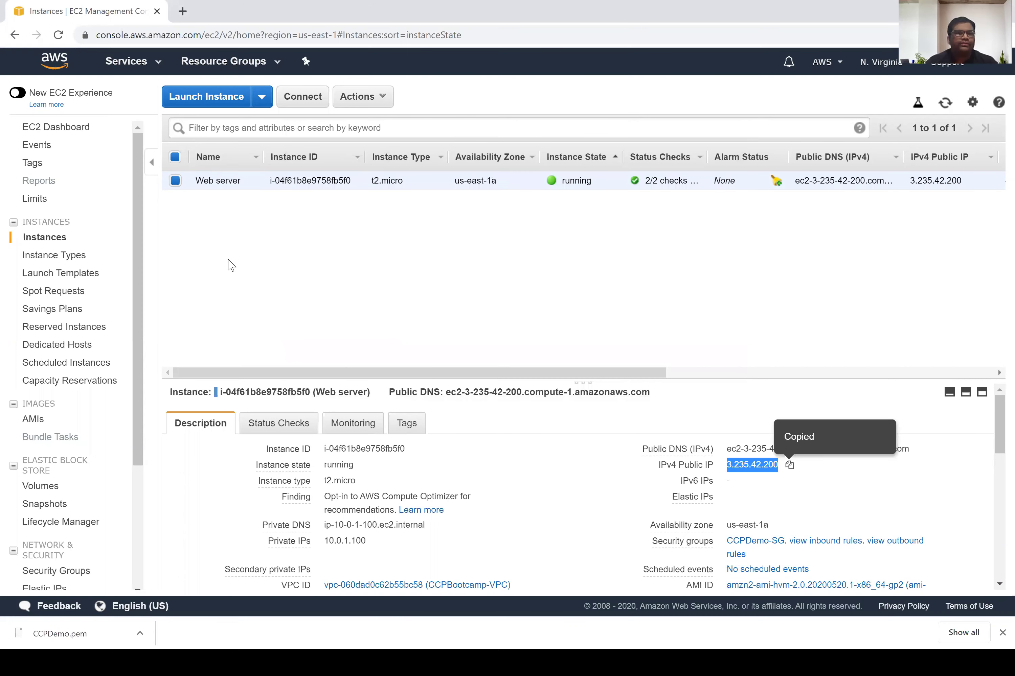
click(188, 14)
key(ctrl+v)
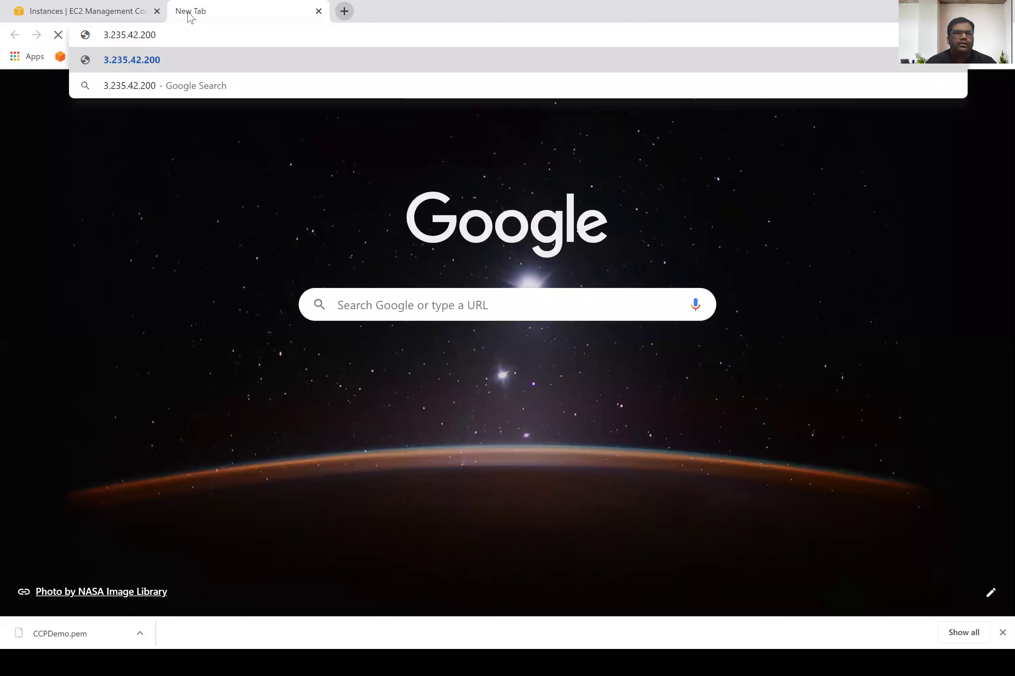
key(Return)
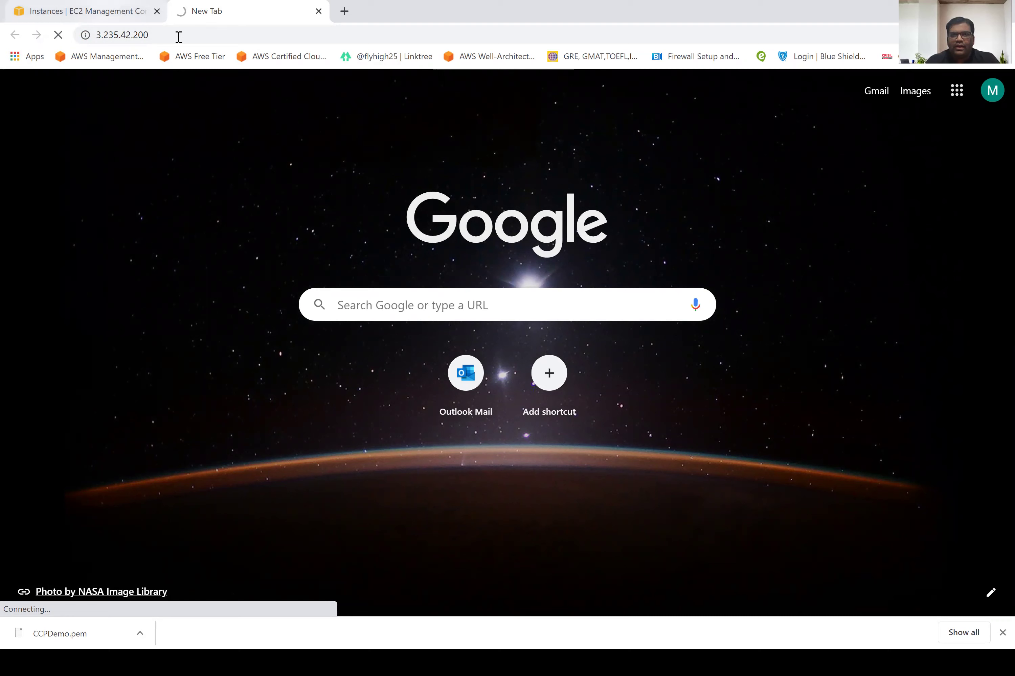
click(93, 35)
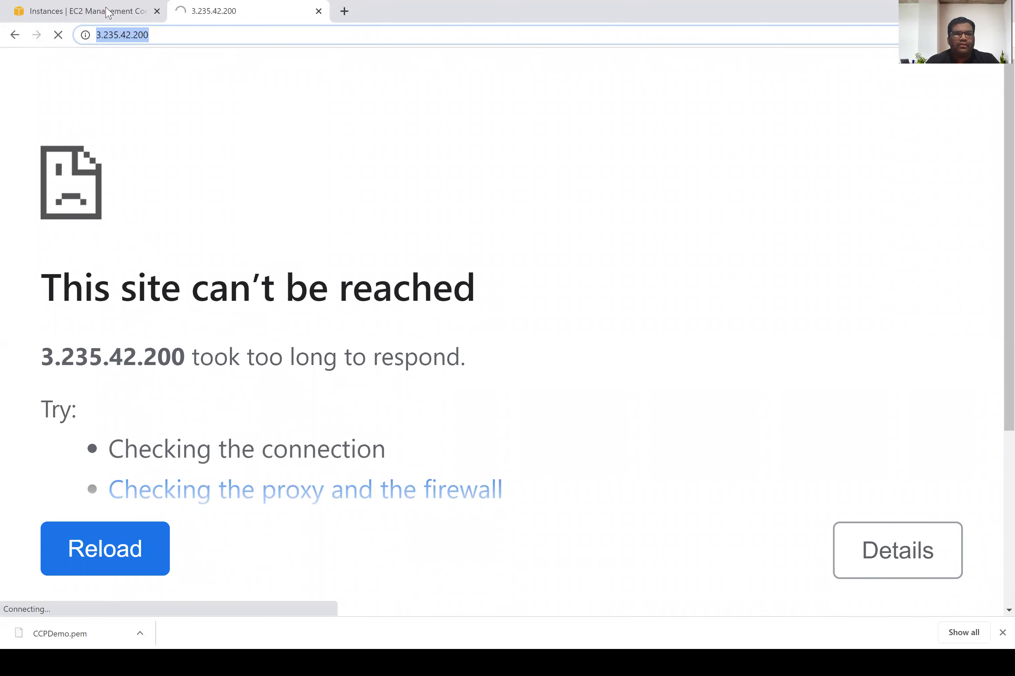
Step: Open the Web server instance's security group CCPDemo-SG and examine which traffic types its inbound rules allow
key(ctrl+Tab)
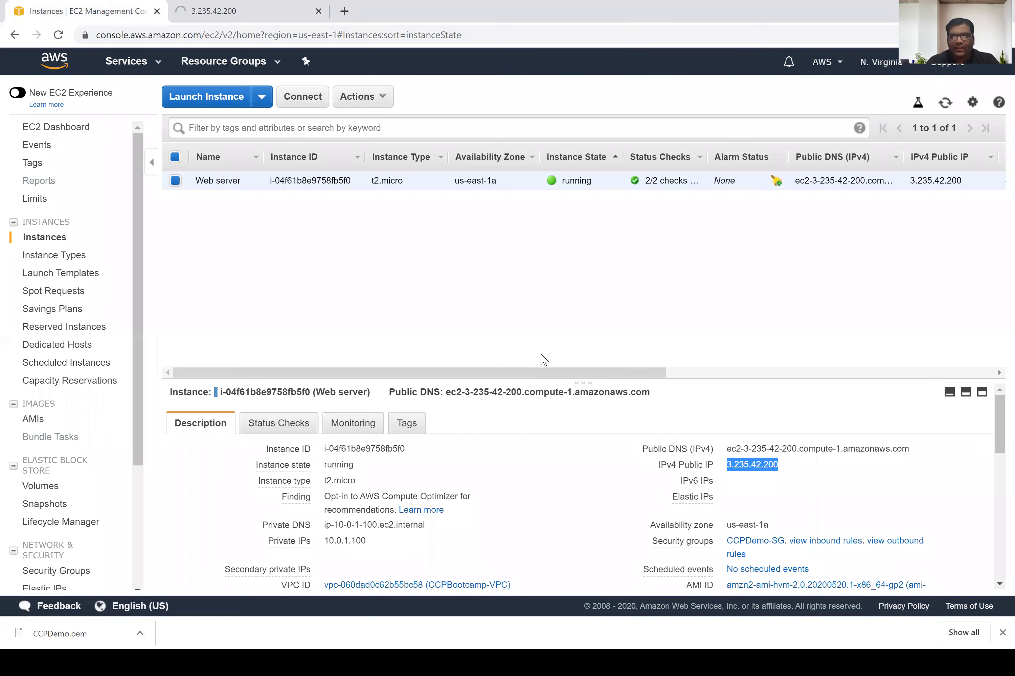
drag(530, 373, 586, 373)
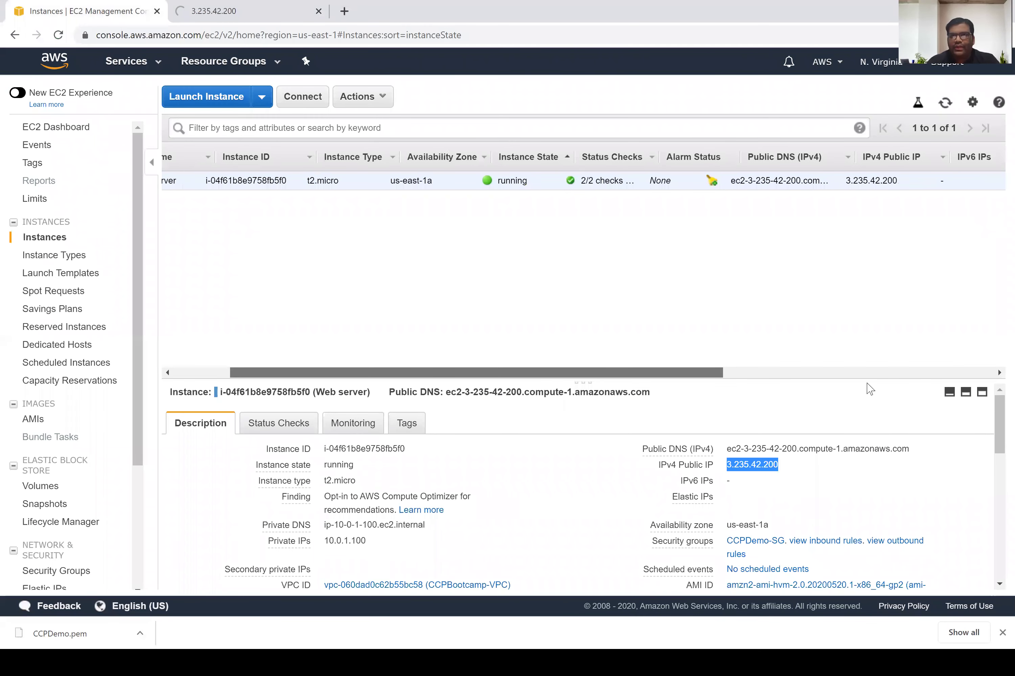
scroll(868, 183, right, 10)
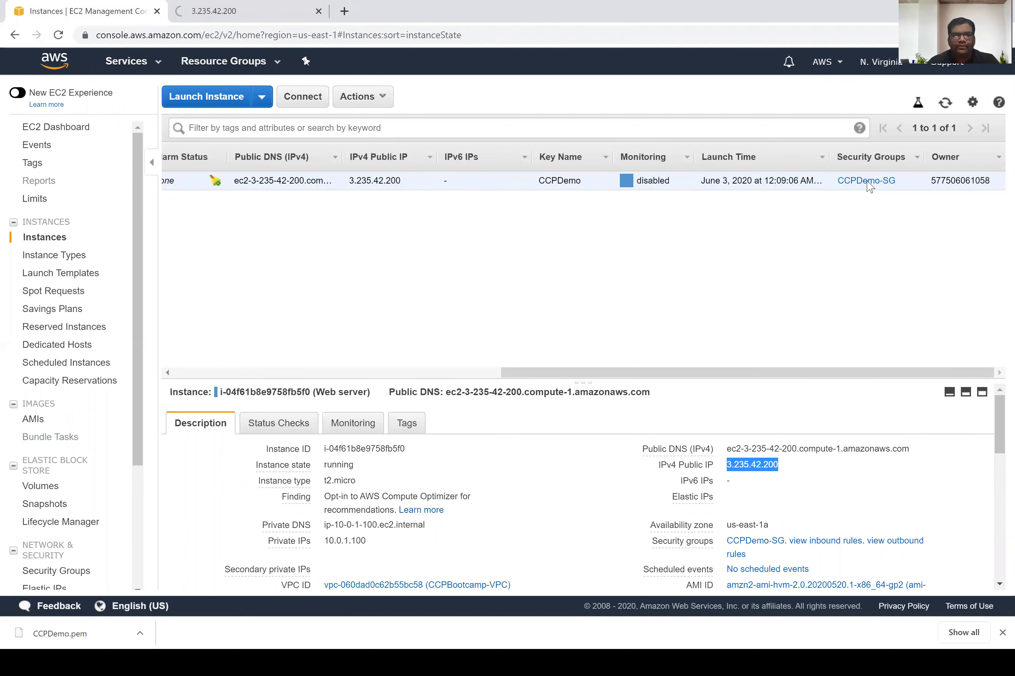
click(868, 180)
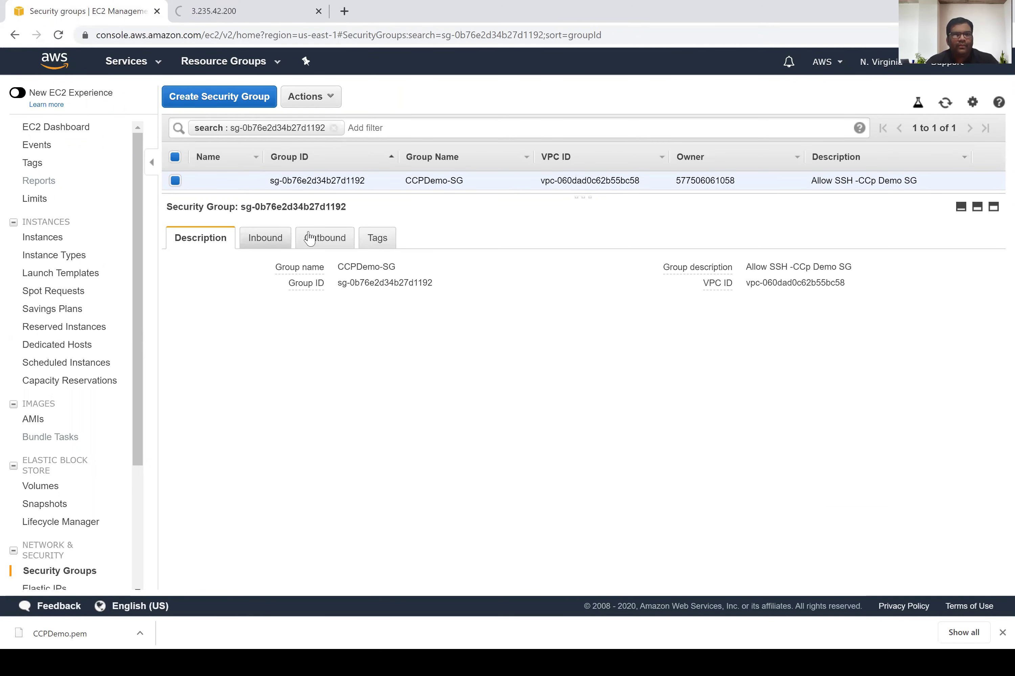
click(266, 238)
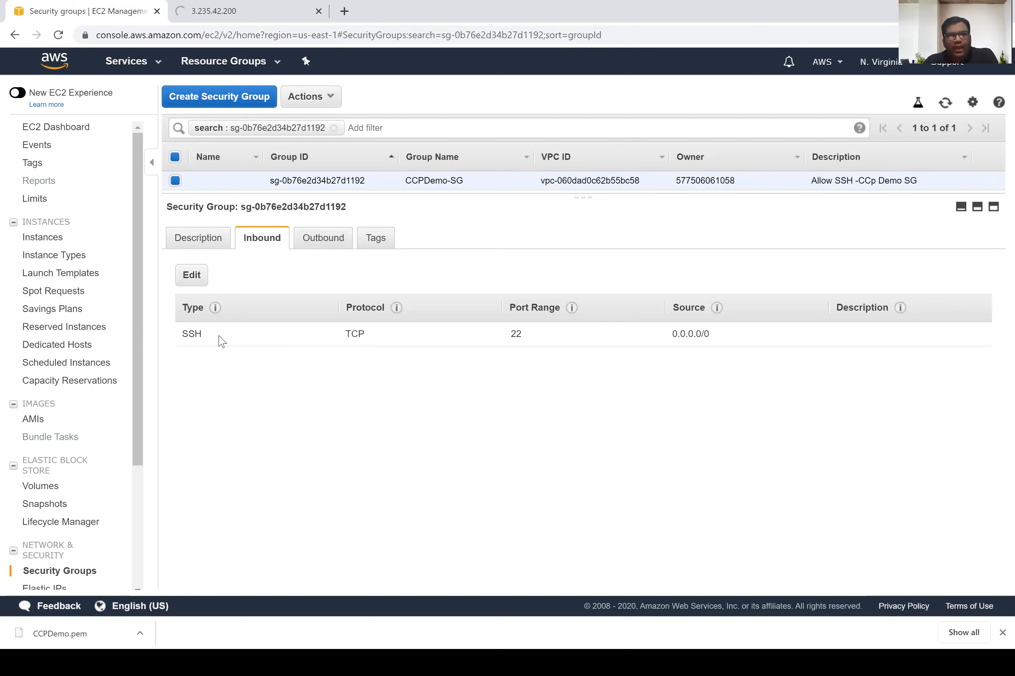
double_click(183, 337)
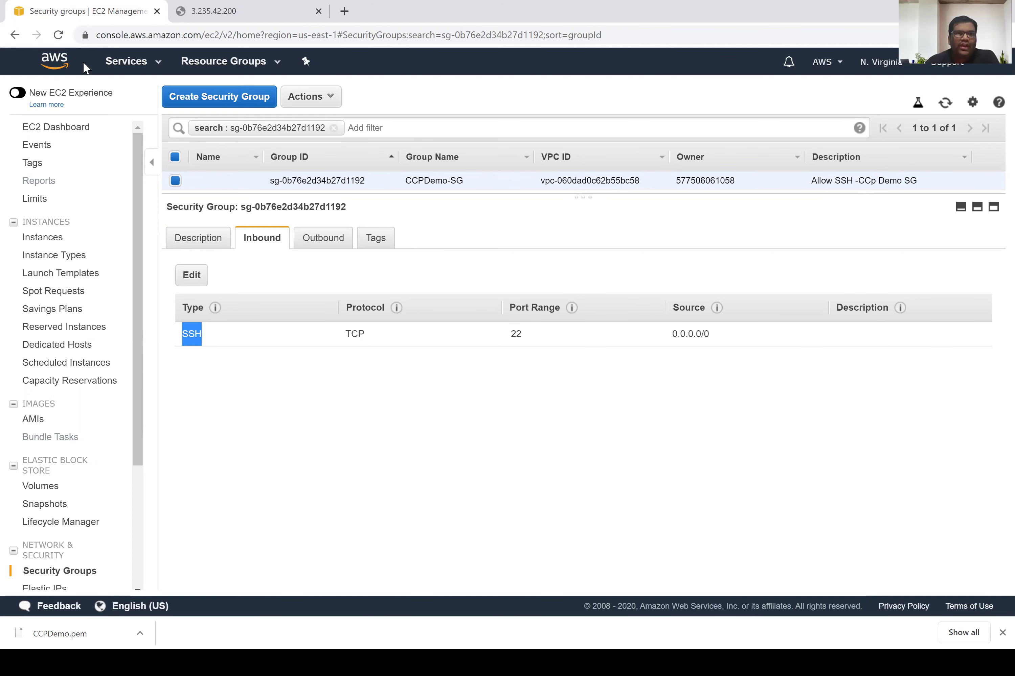
Step: Reload the web server's page at 3.235.42.200
key(ctrl+Tab)
key(F5)
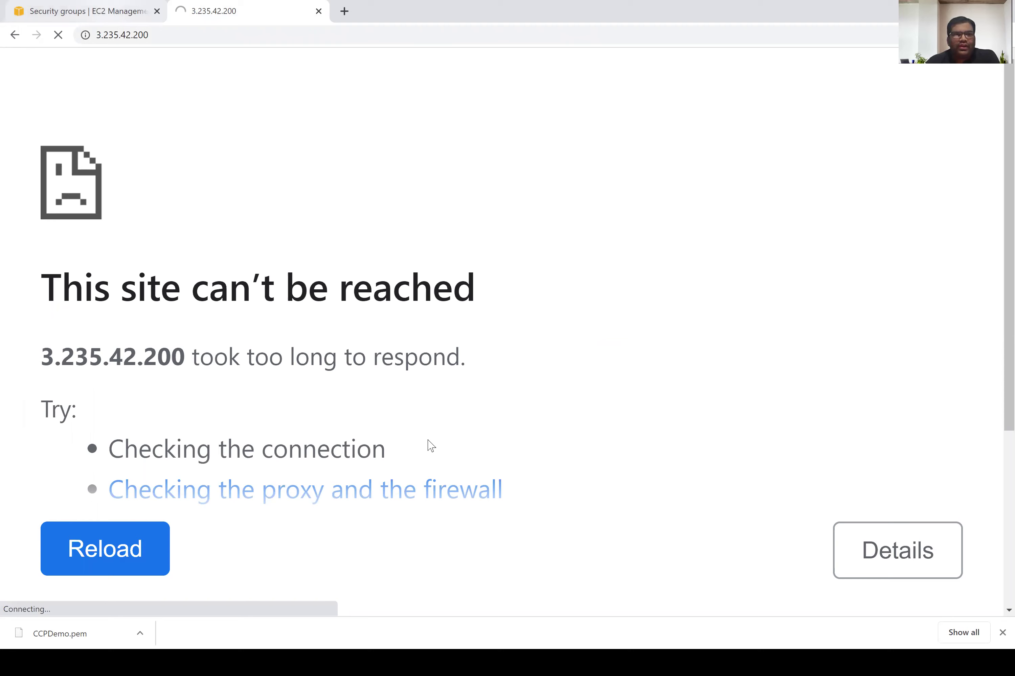
Step: Edit CCPDemo-SG's inbound rules and change the SSH rule to HTTP on port 80 with source 0.0.0.0/0
key(ctrl+Tab)
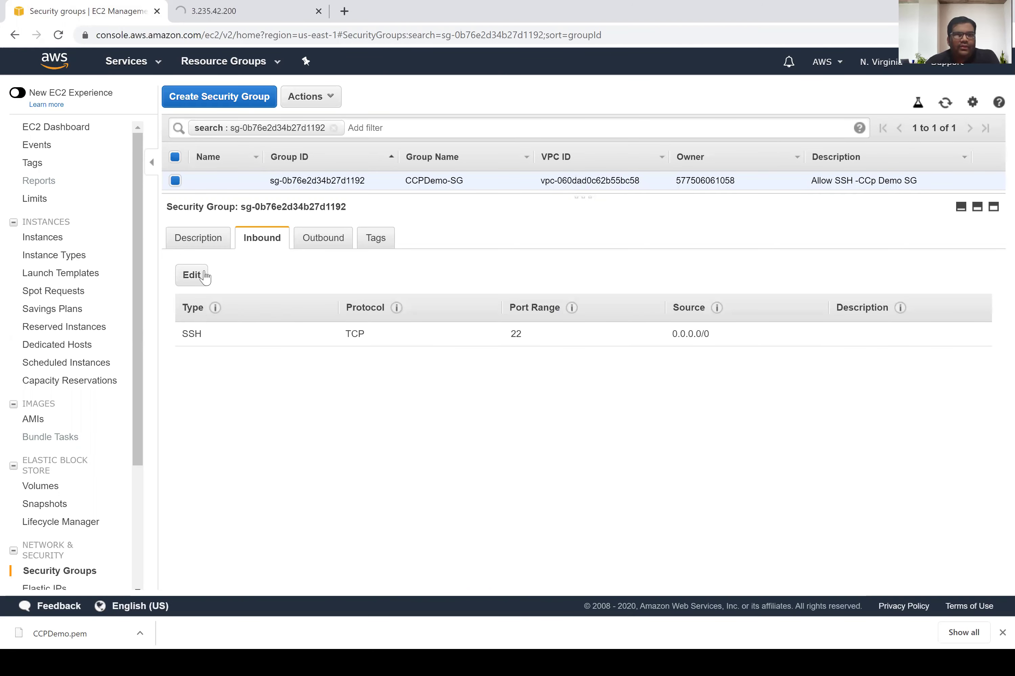
click(192, 275)
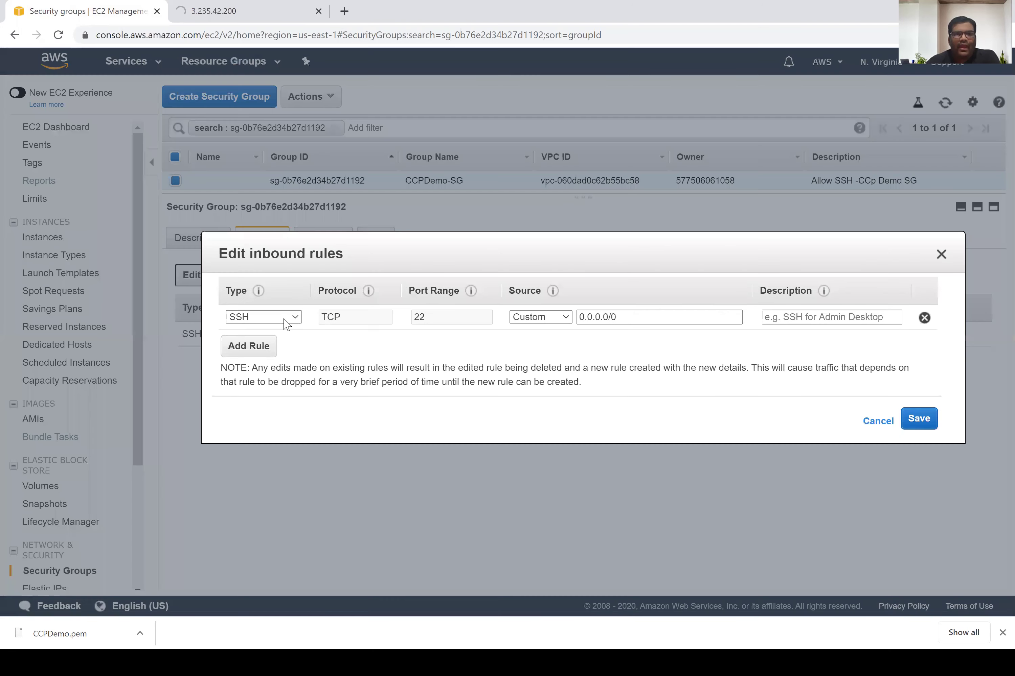
click(284, 323)
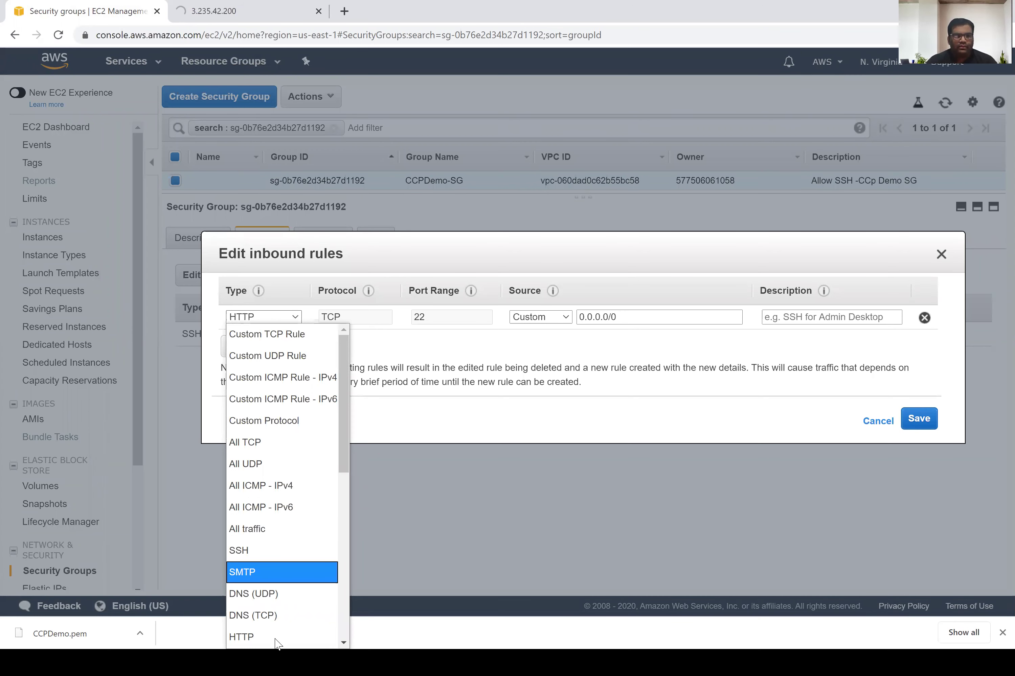
click(426, 323)
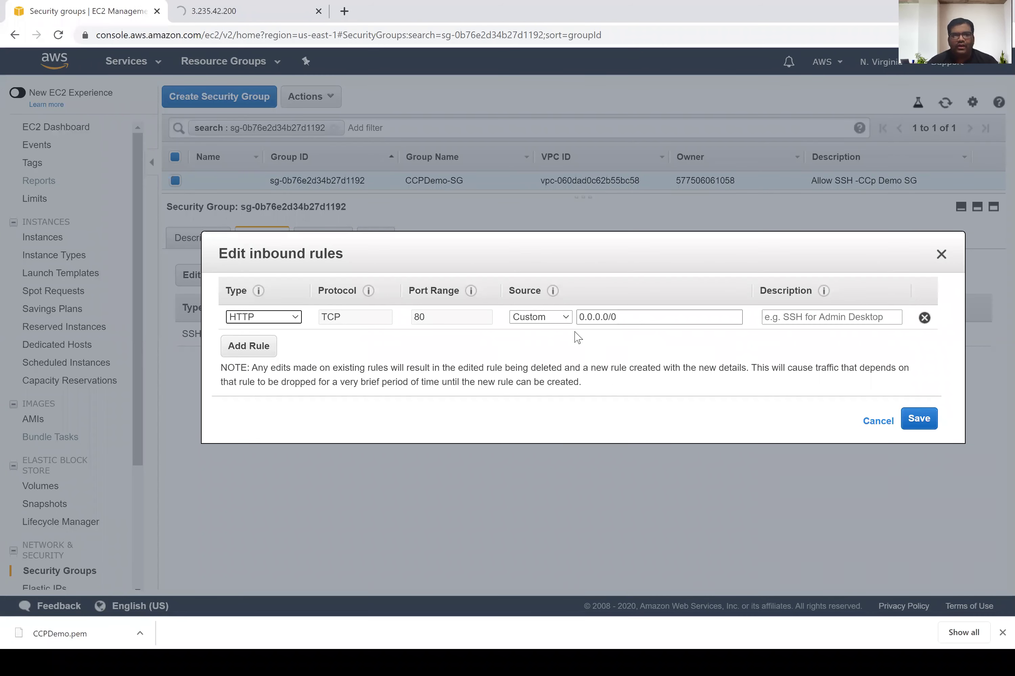
triple_click(579, 318)
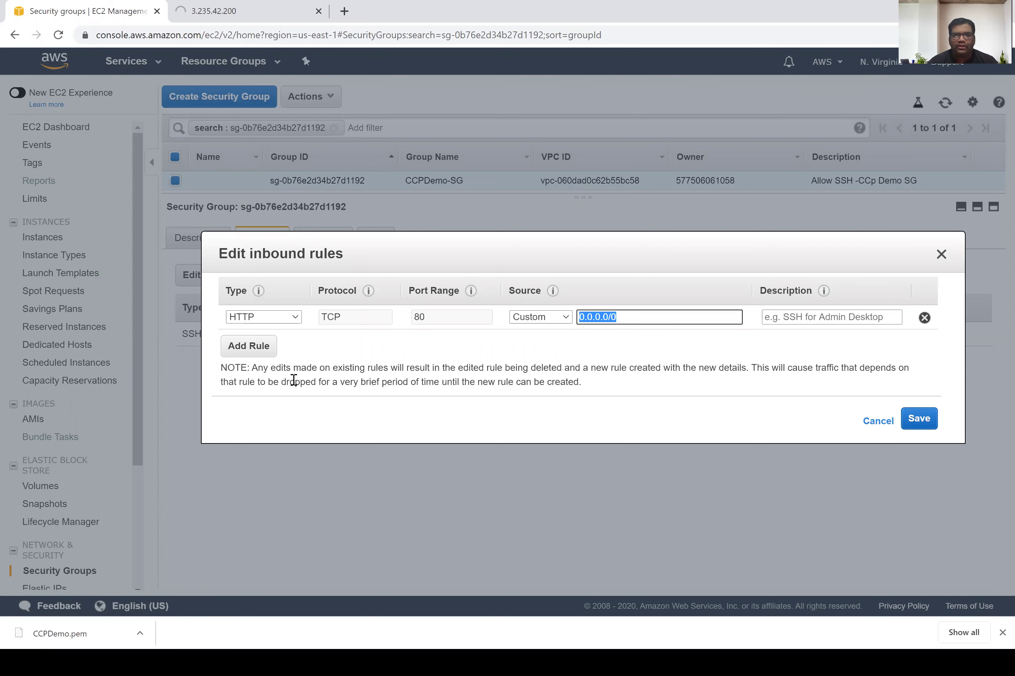
Step: Add an HTTPS inbound rule on port 443 with source 0.0.0.0/0, ::/0 and save the rules
click(266, 353)
click(295, 341)
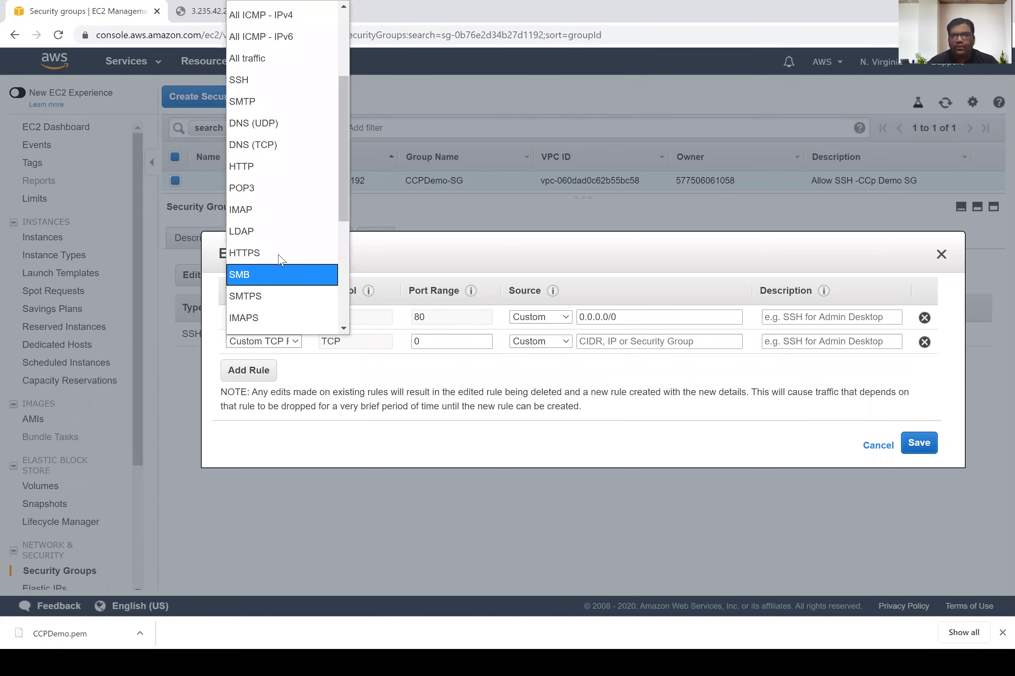
click(279, 254)
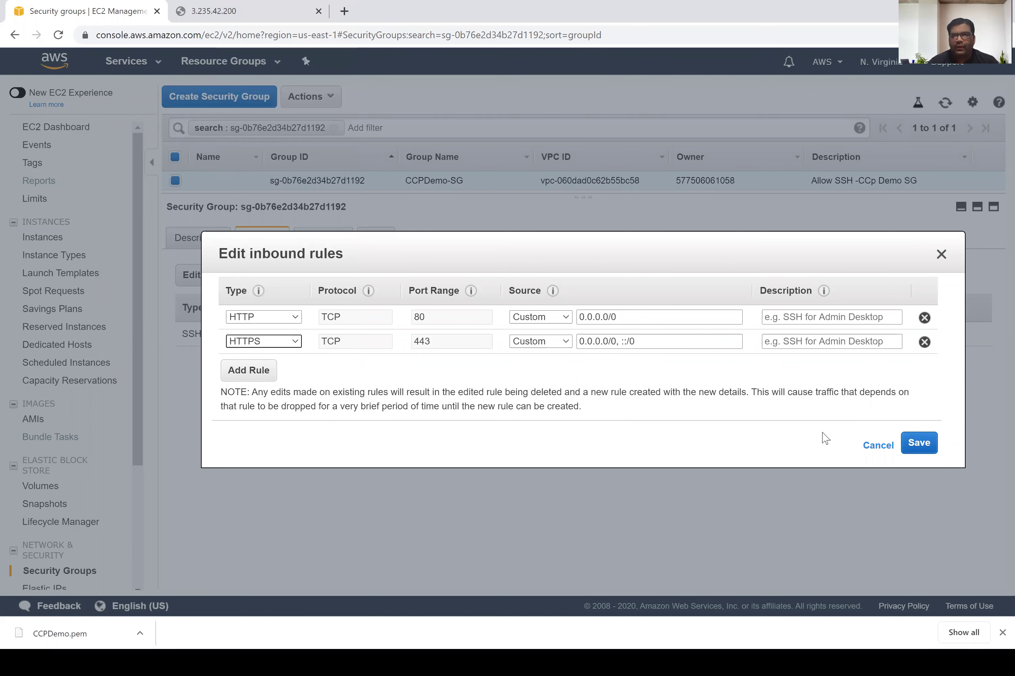
click(918, 445)
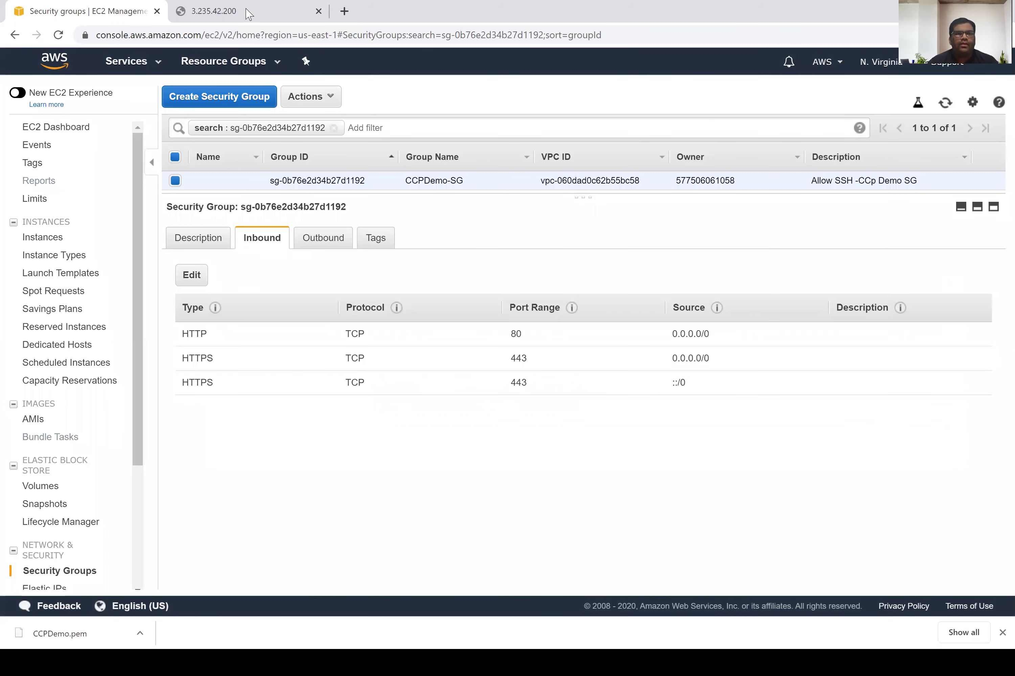
Step: Reload the page at 3.235.42.200 and examine its heading and address
click(249, 12)
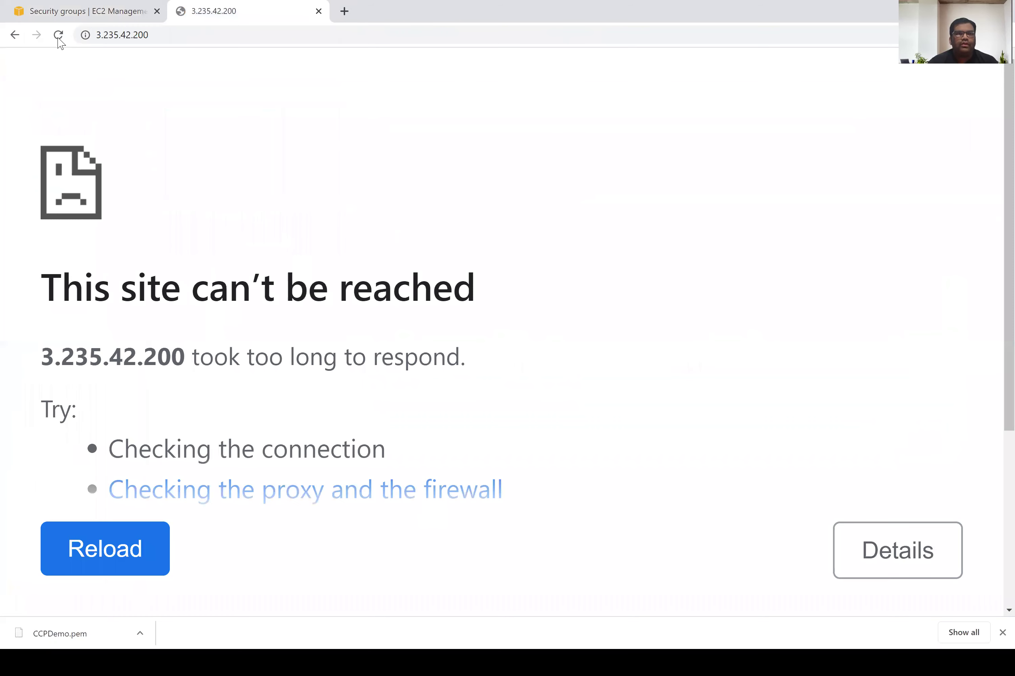
click(58, 36)
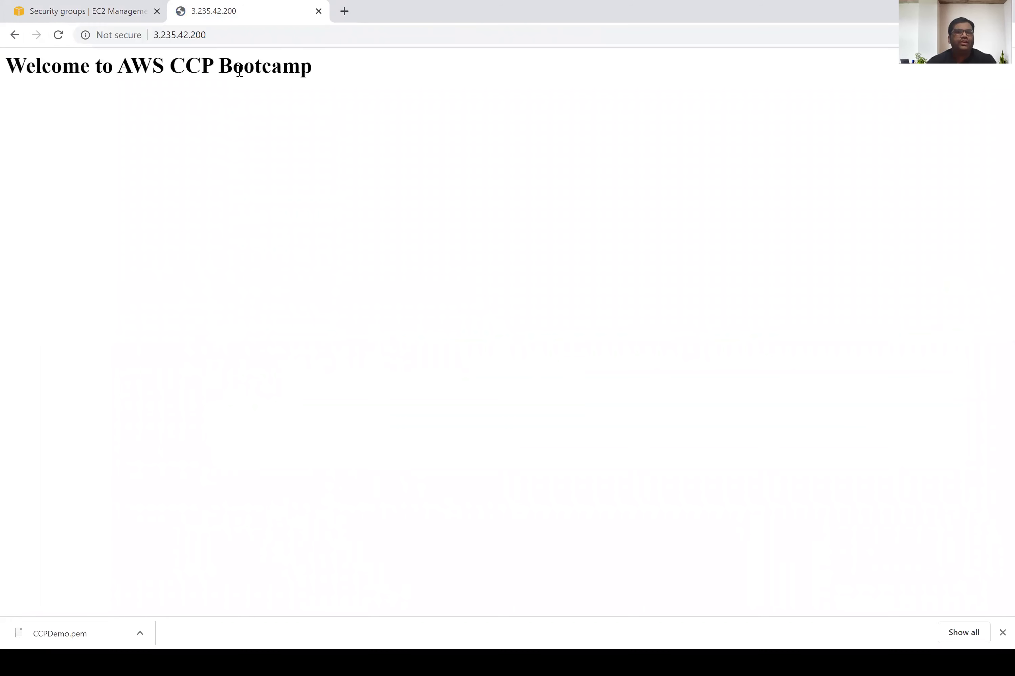
triple_click(46, 94)
click(16, 64)
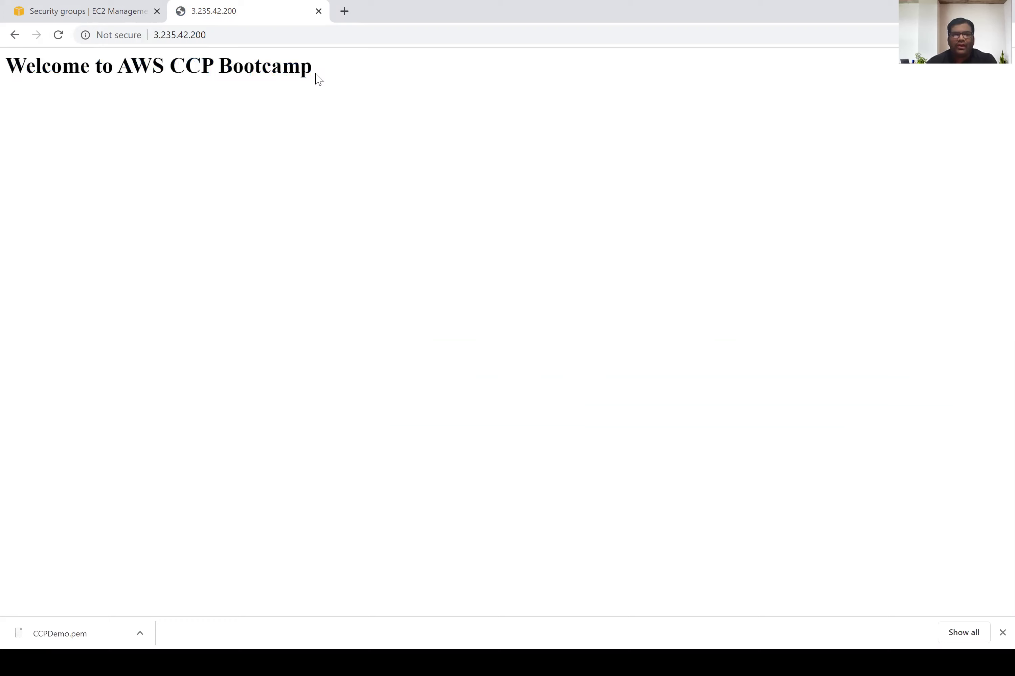
drag(315, 74, 168, 128)
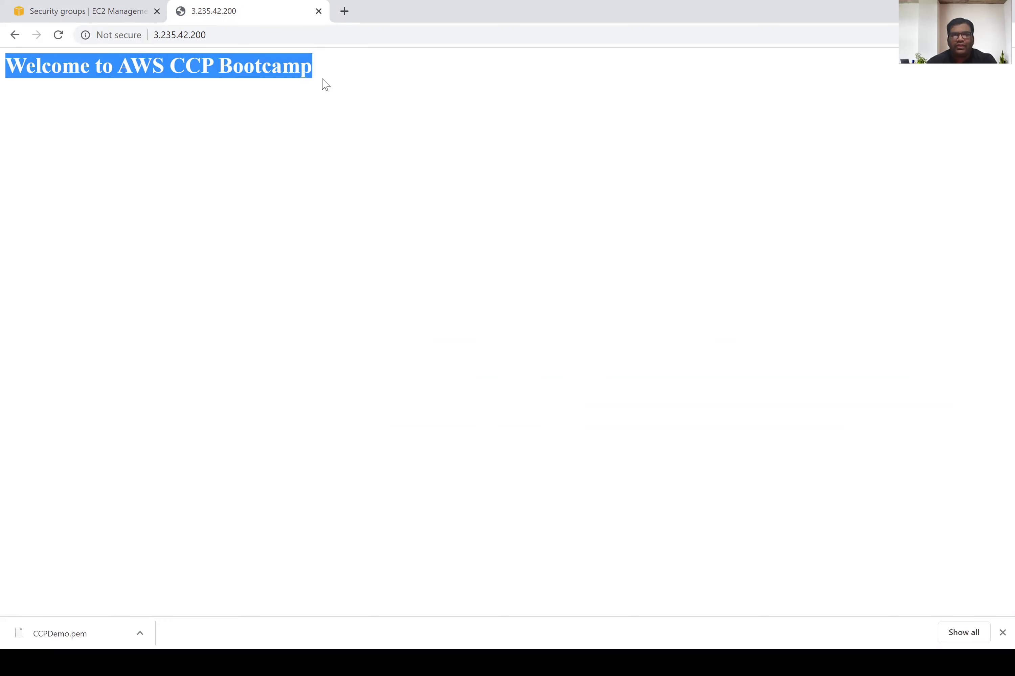
click(222, 50)
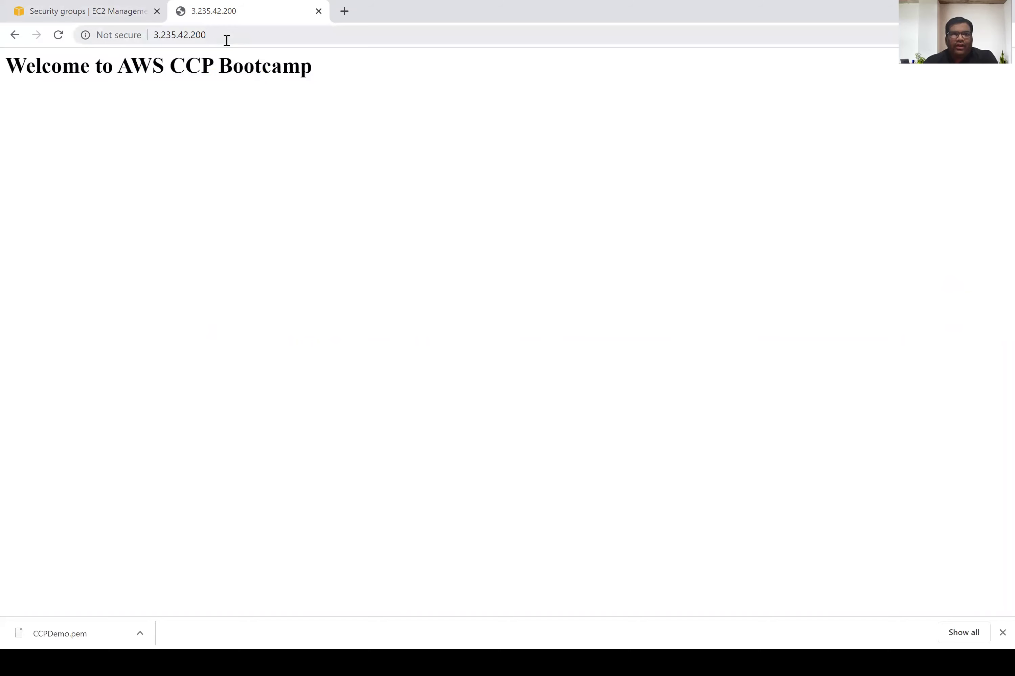
click(163, 35)
Step: Add an SSH inbound rule on port 22 with source 0.0.0.0/0 to CCPDemo-SG and save the rules
key(ctrl+Tab)
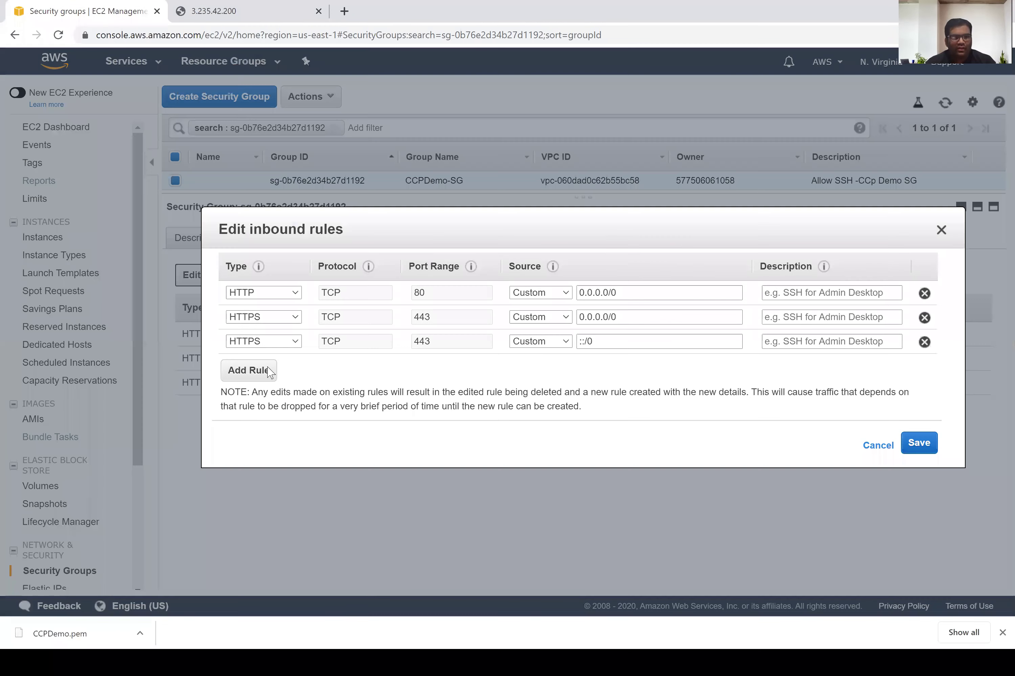
click(270, 368)
click(269, 365)
click(253, 508)
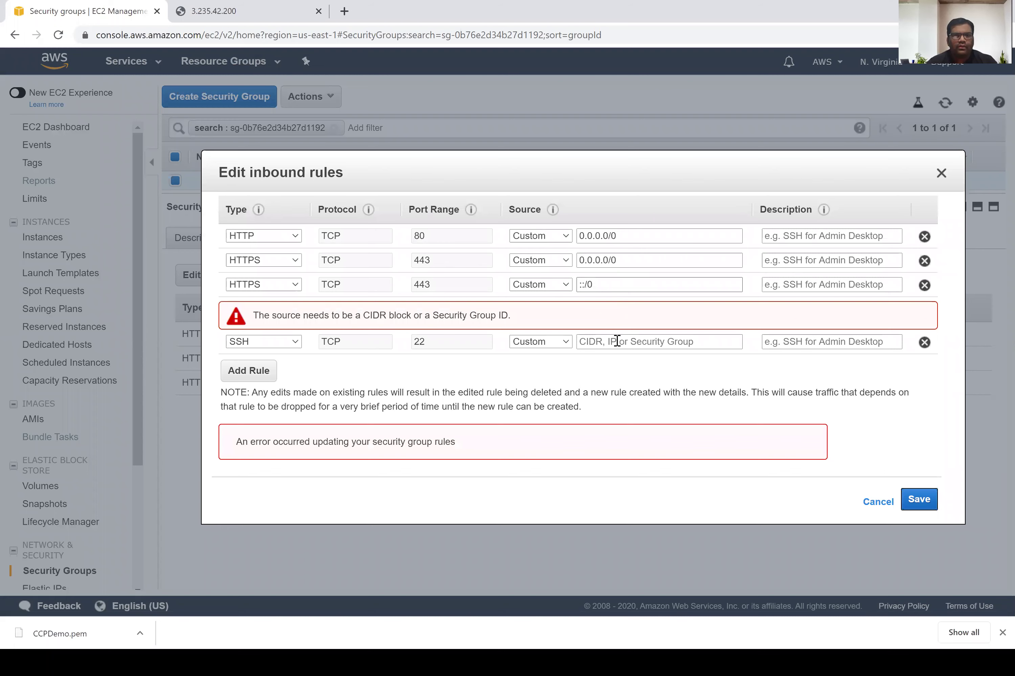
click(617, 341)
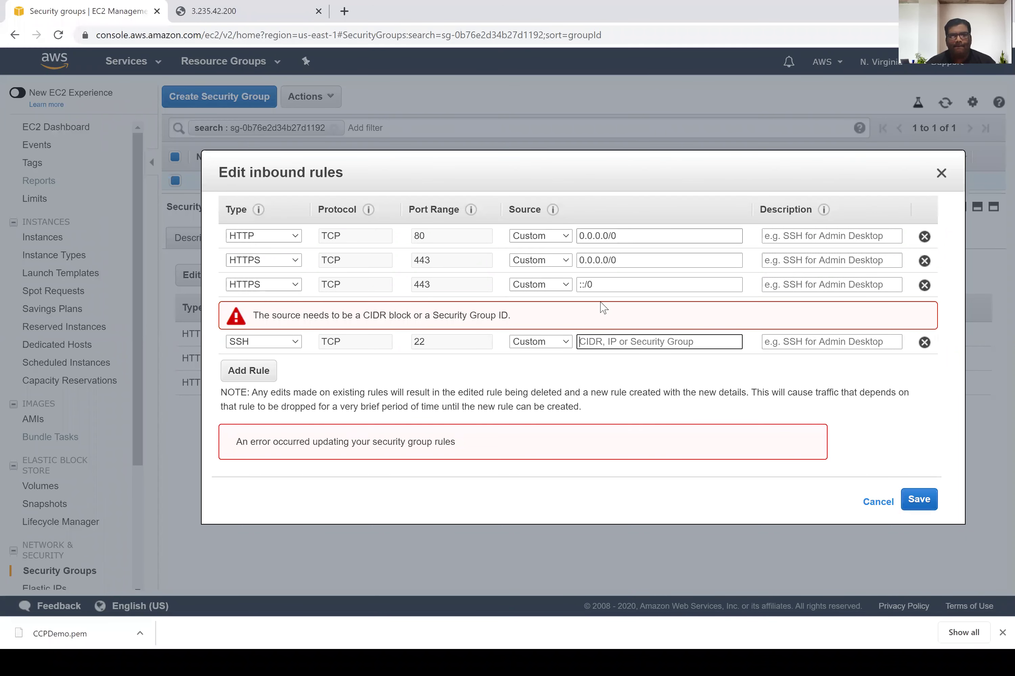
triple_click(600, 236)
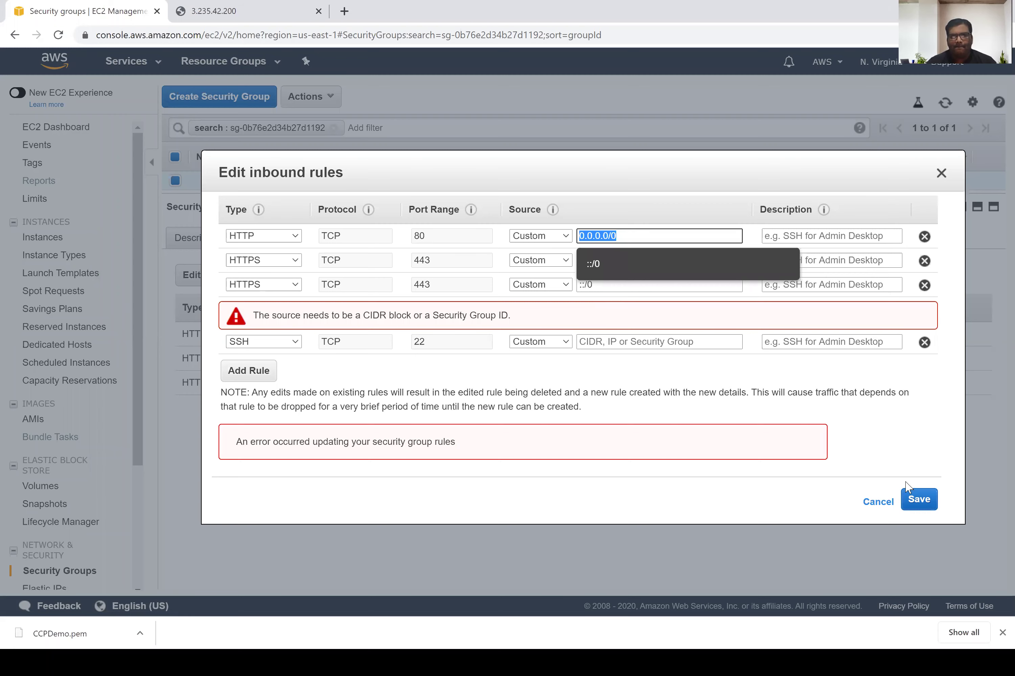
text(0.0.0.0/0)
click(904, 497)
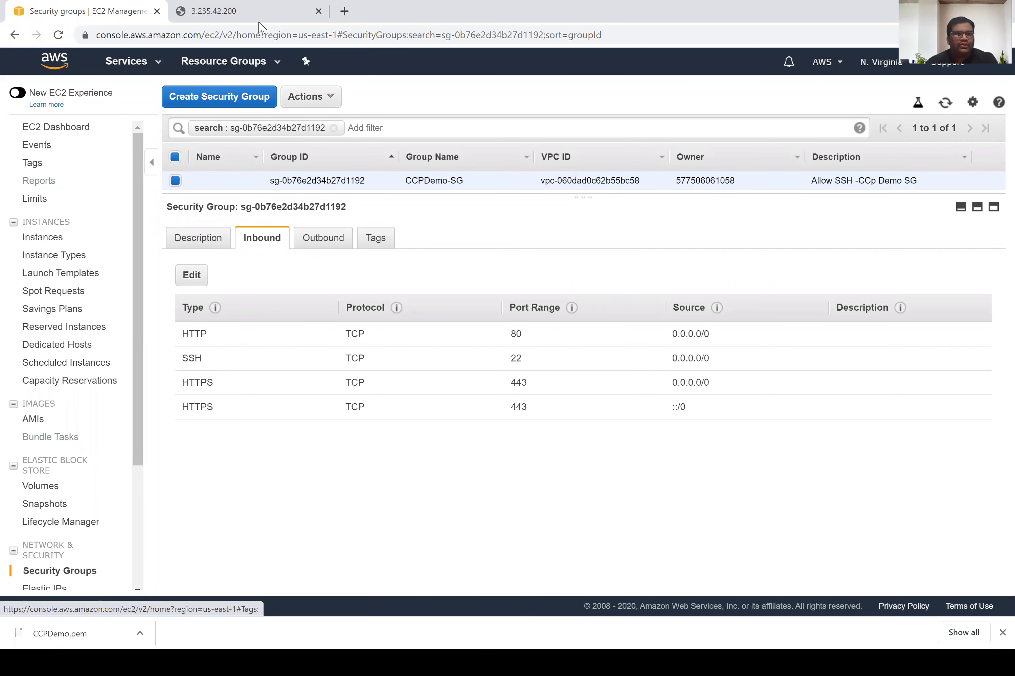
Step: Revisit the web page, return to the EC2 instances and examine the Web server instance's description, including its VPC and subnet
click(245, 11)
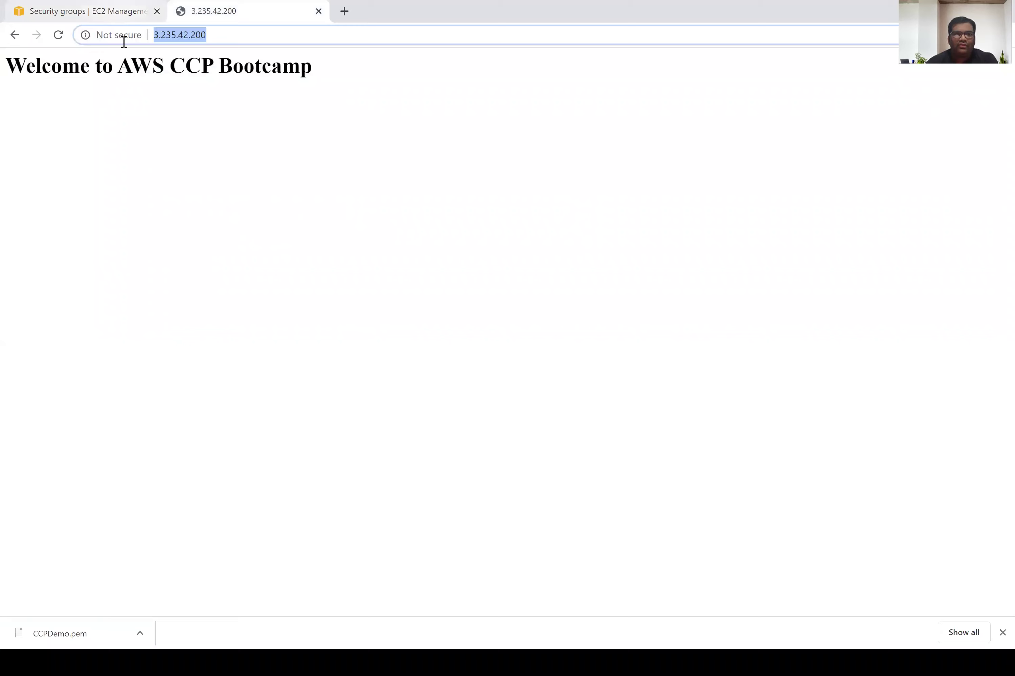
key(ctrl+Tab)
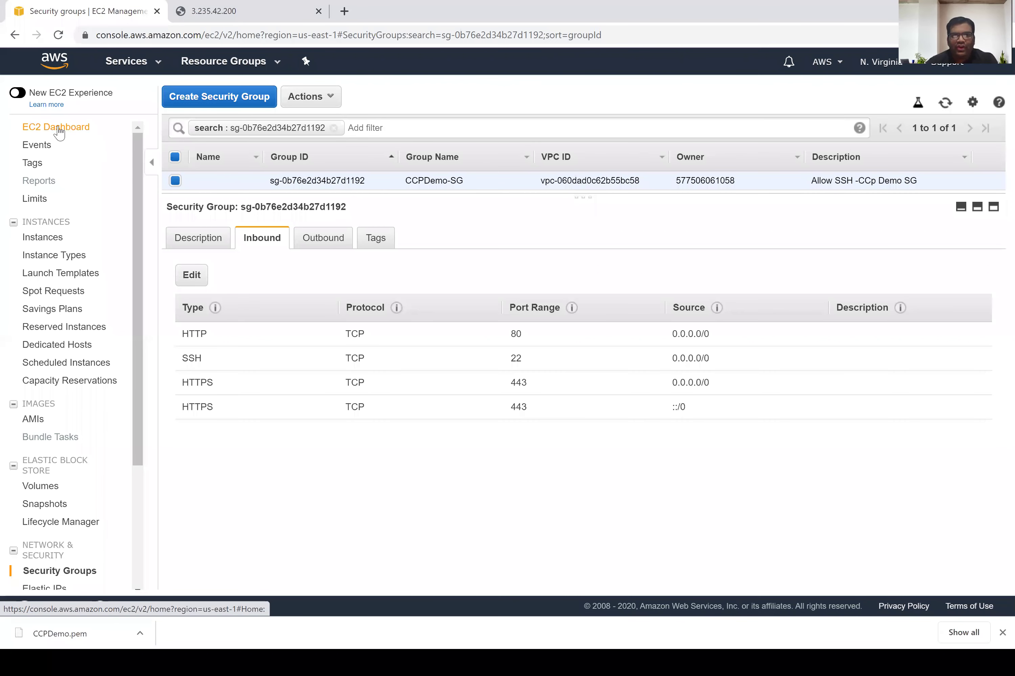
click(271, 138)
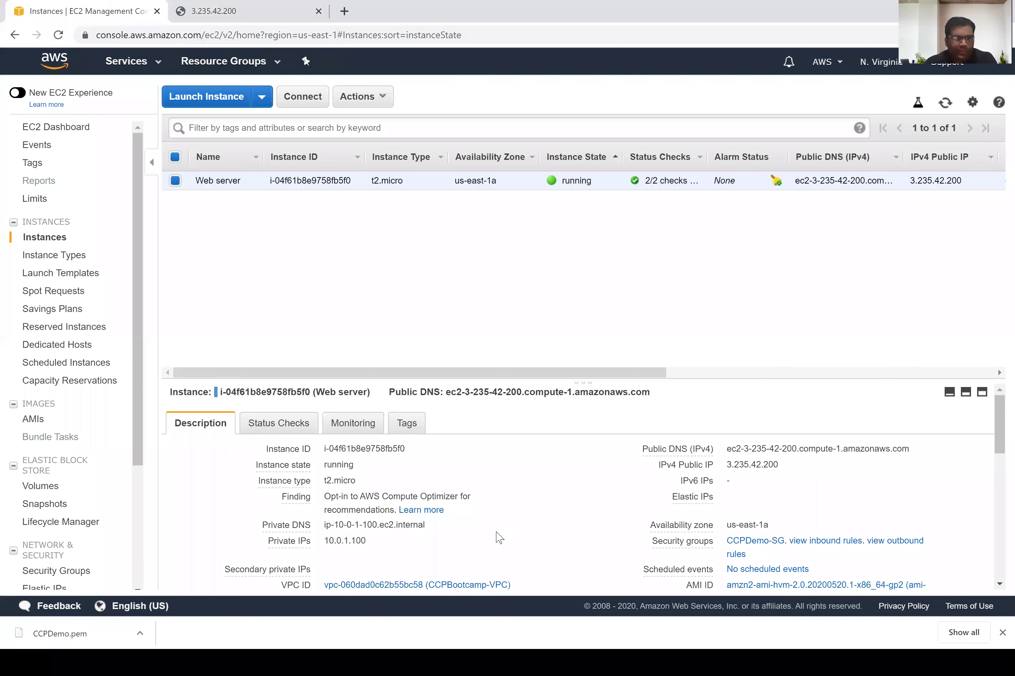
scroll(459, 481, down, 5)
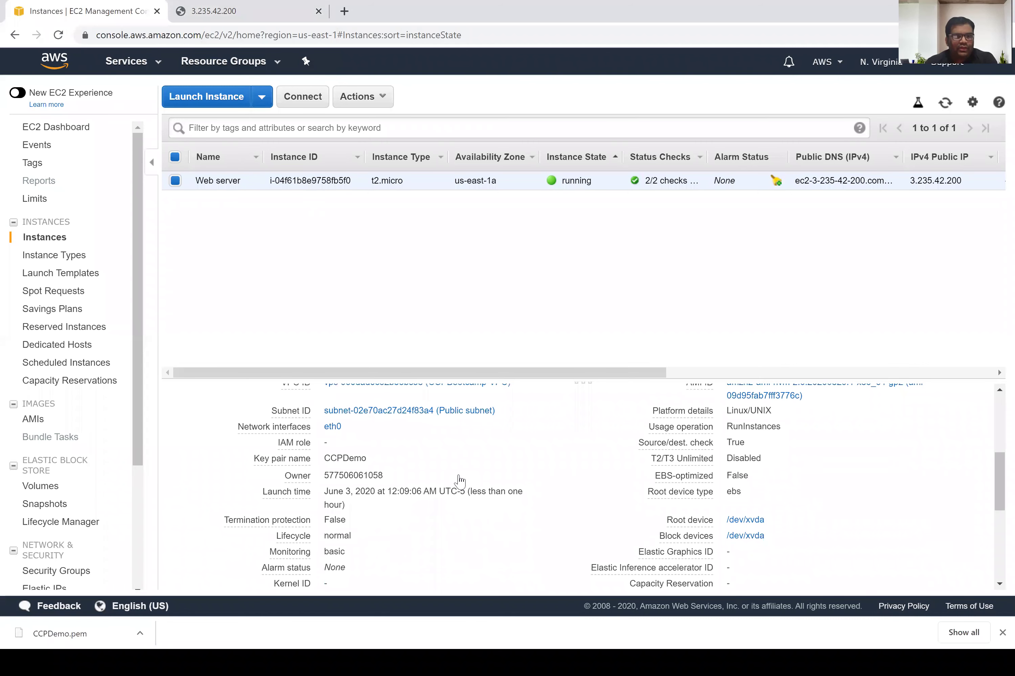
scroll(512, 459, up, 2)
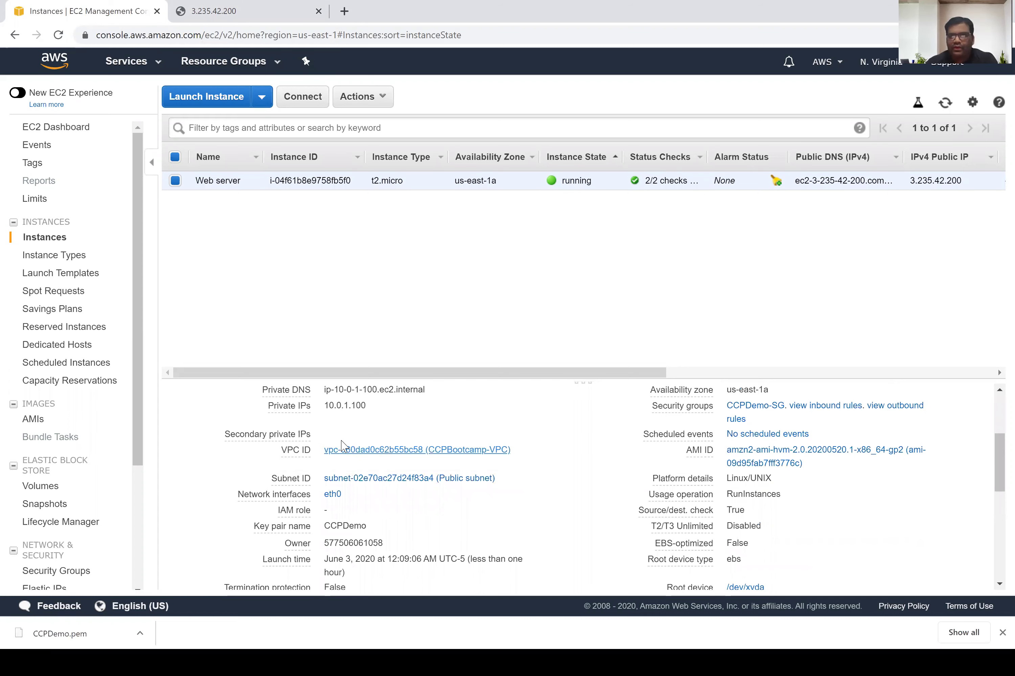
scroll(370, 331, down, 2)
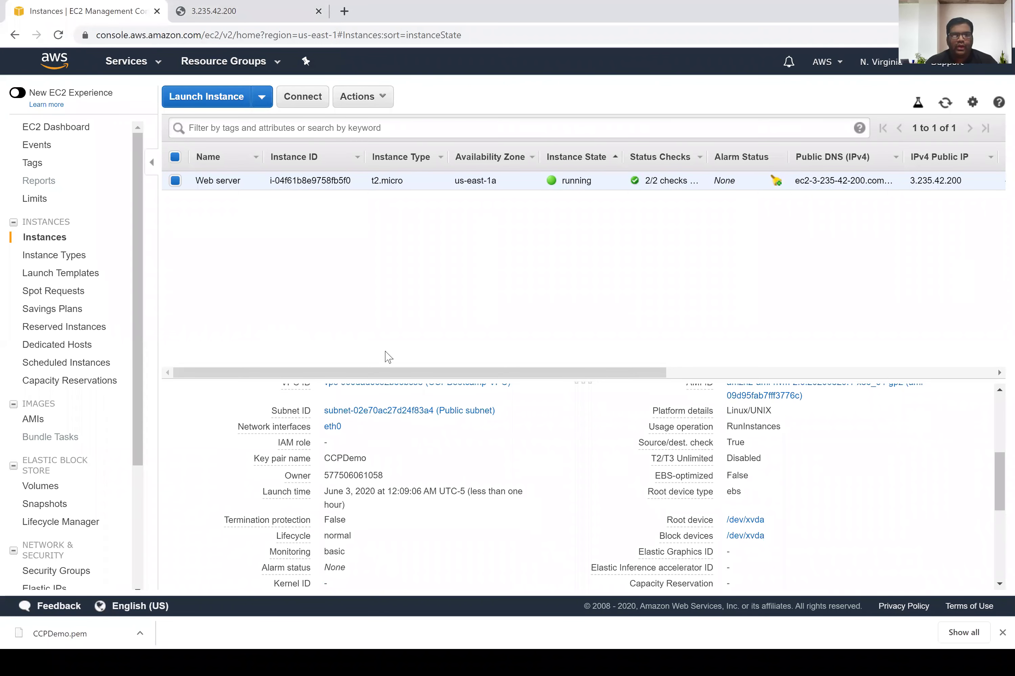
scroll(408, 479, up, 2)
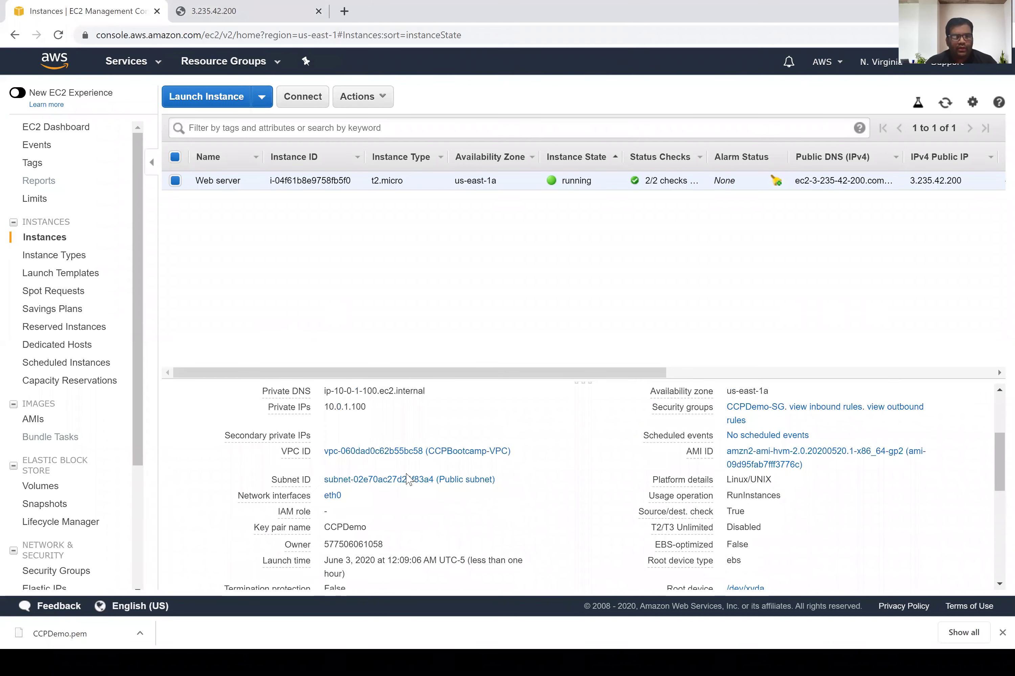
scroll(458, 482, up, 4)
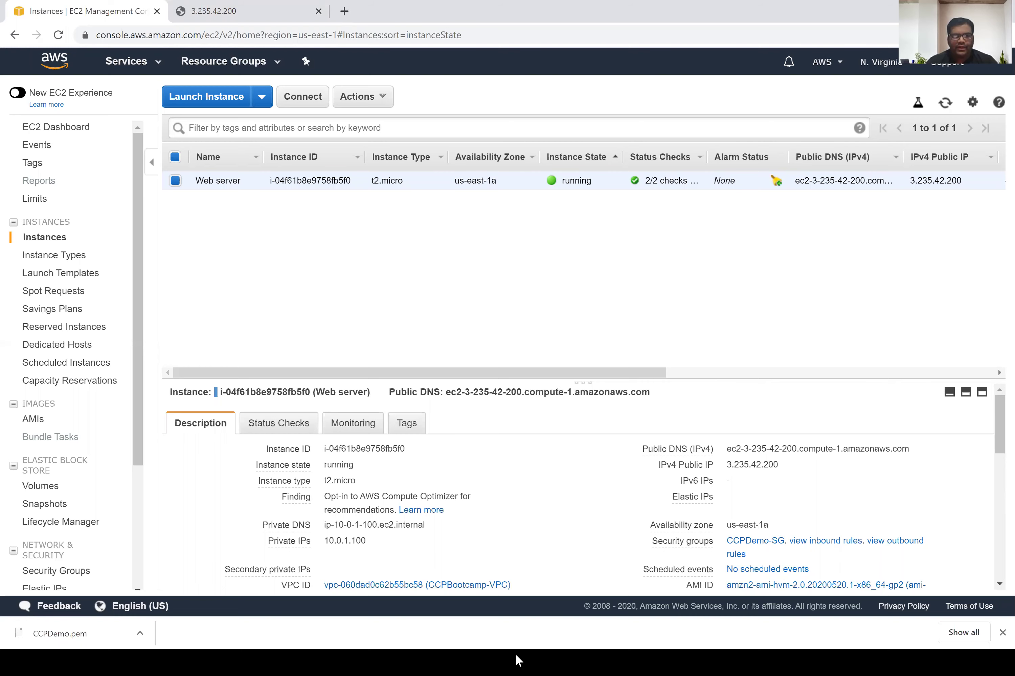
Step: Switch to the running PowerPoint slide show and advance to the Elastic Block Storage slide
key(super)
mouse_move(515, 661)
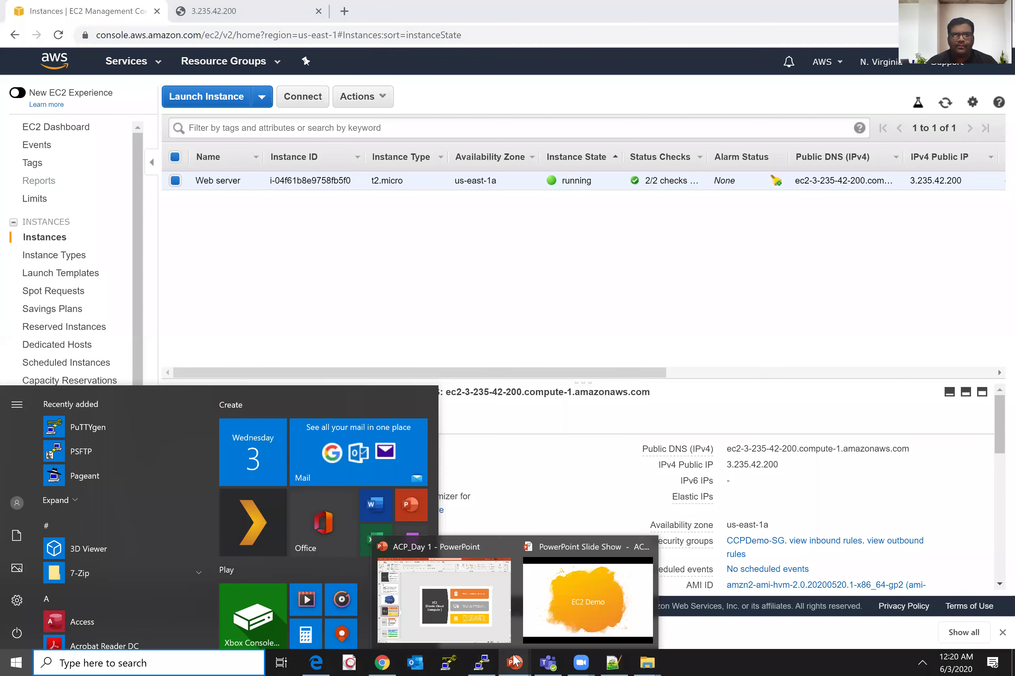
click(605, 608)
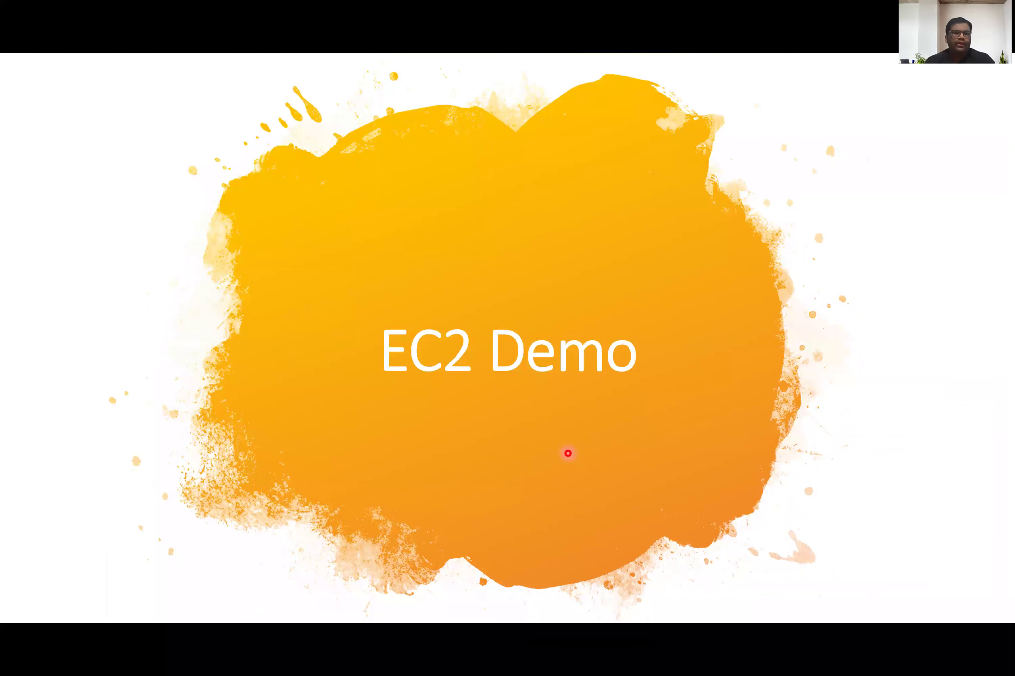
key(Right)
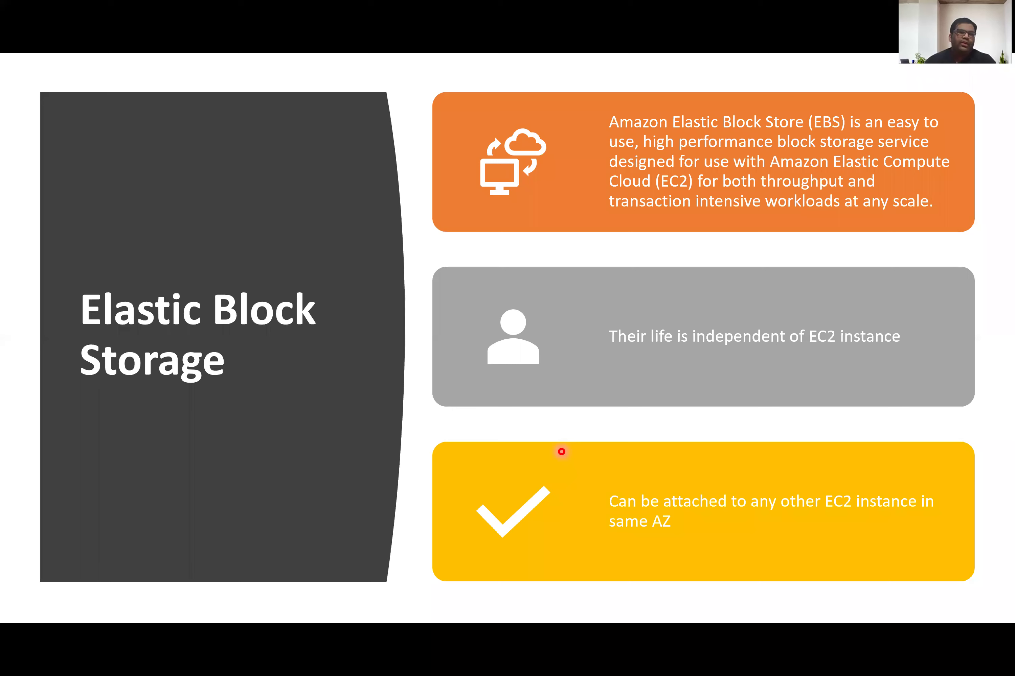
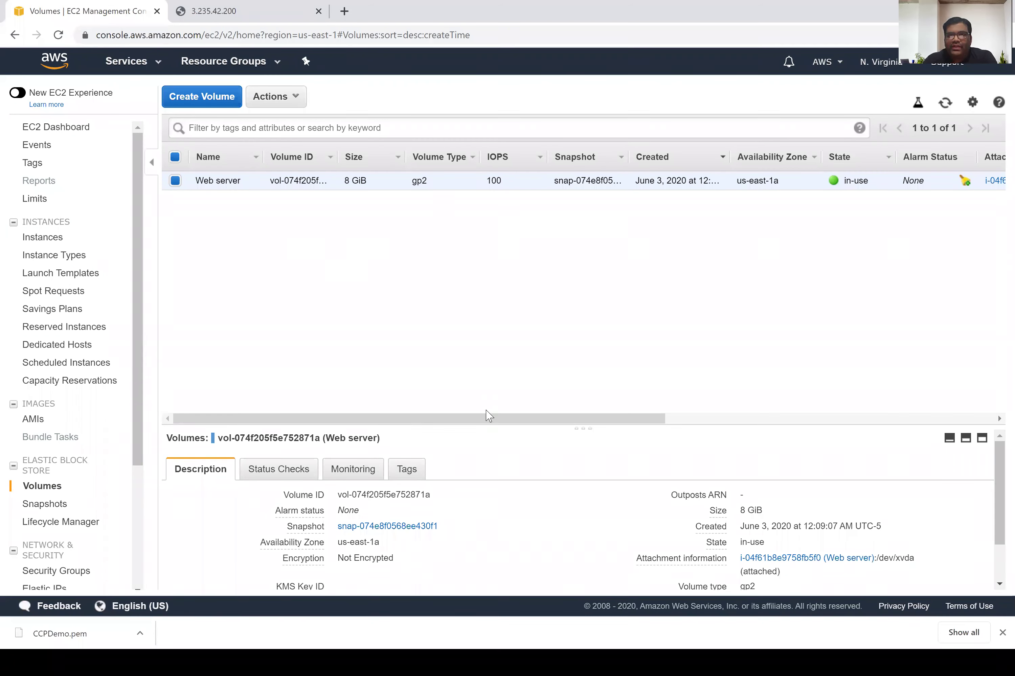
Step: Start creating a new EBS volume and review the available volume types, keeping General Purpose SSD (gp2)
scroll(451, 202, right, 3)
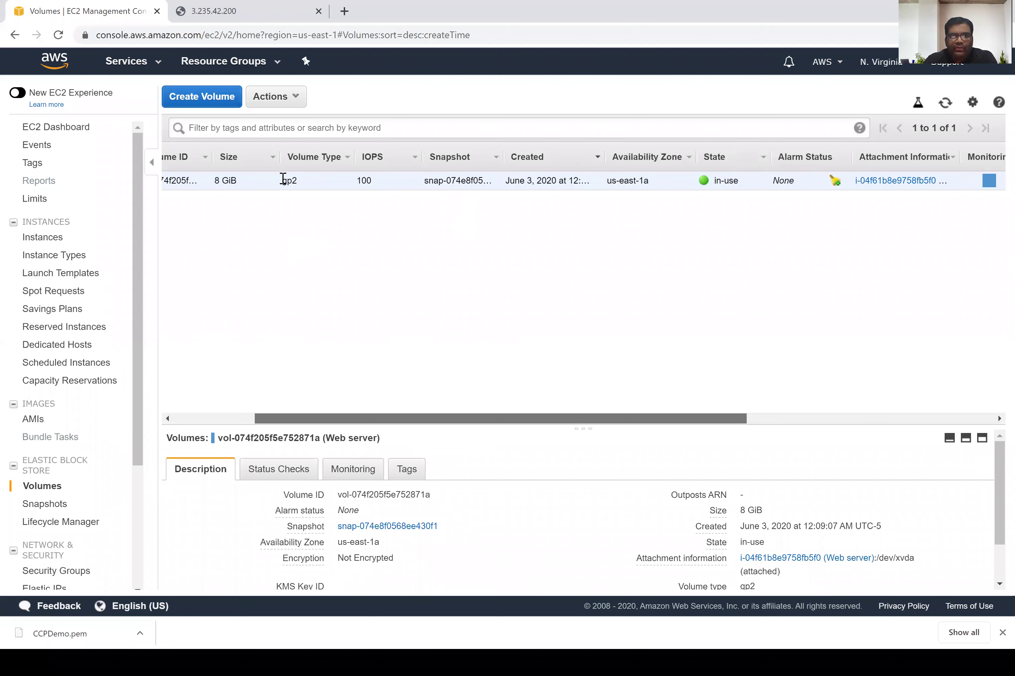
scroll(283, 179, right, 2)
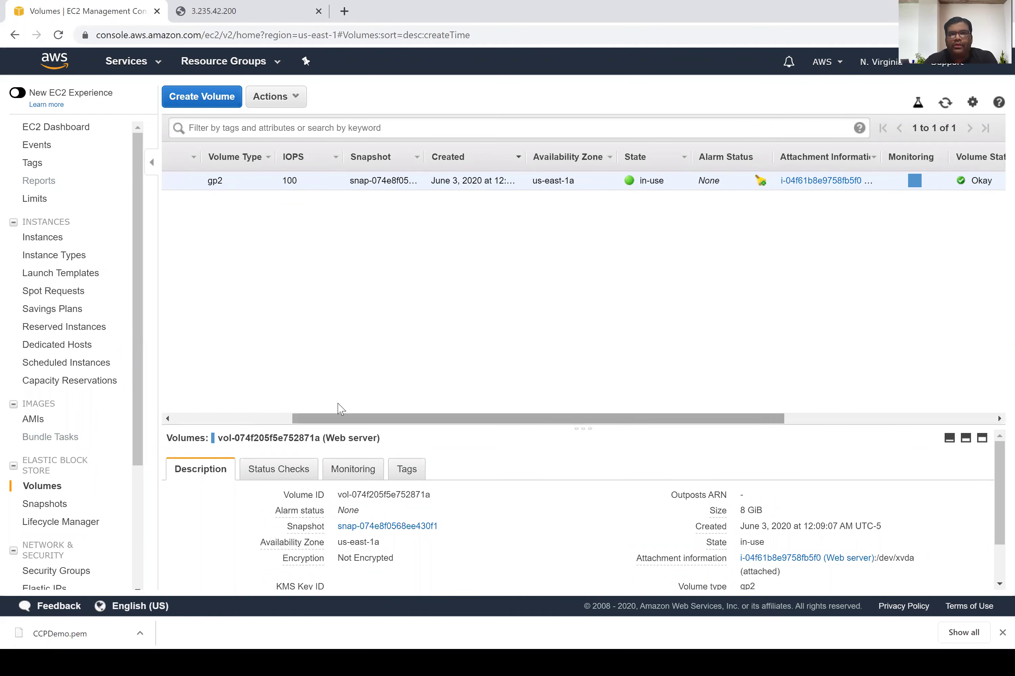
scroll(244, 294, left, 5)
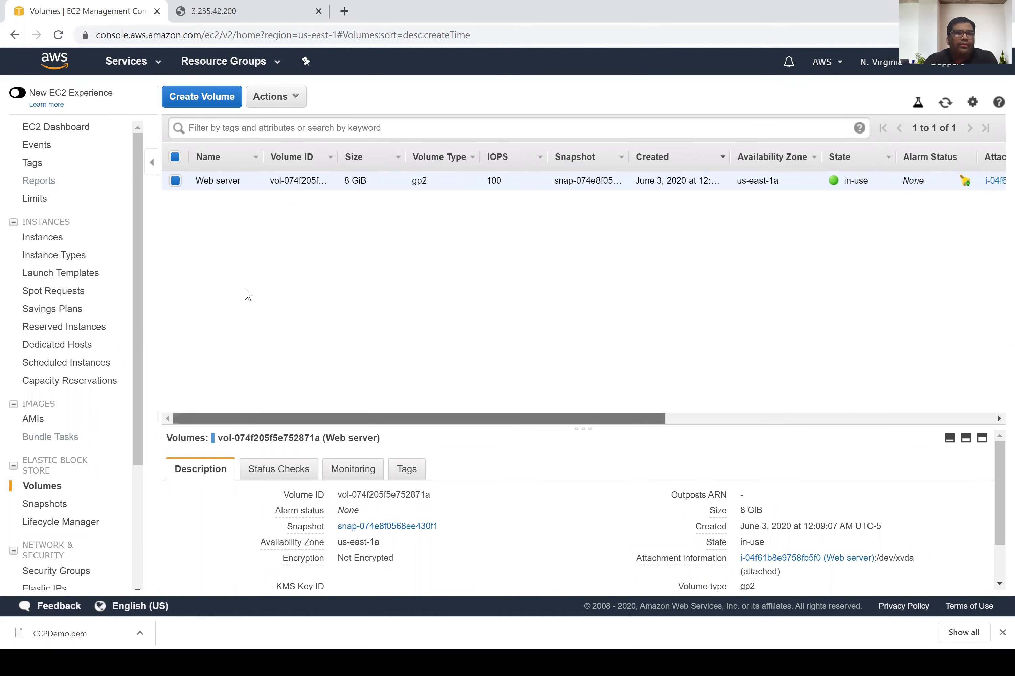
click(210, 101)
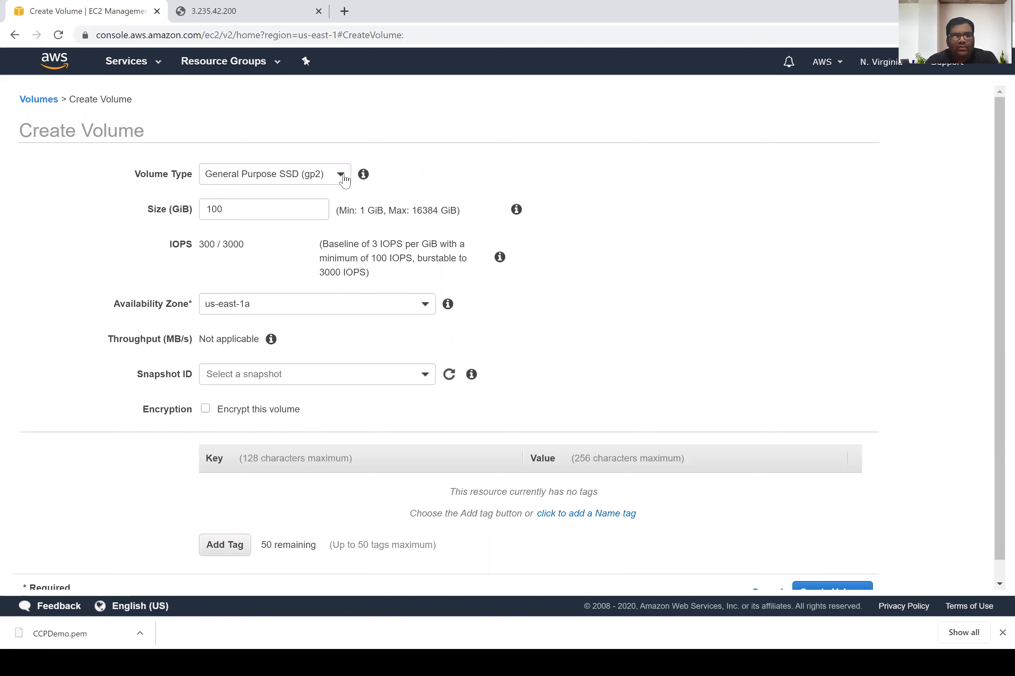
click(327, 182)
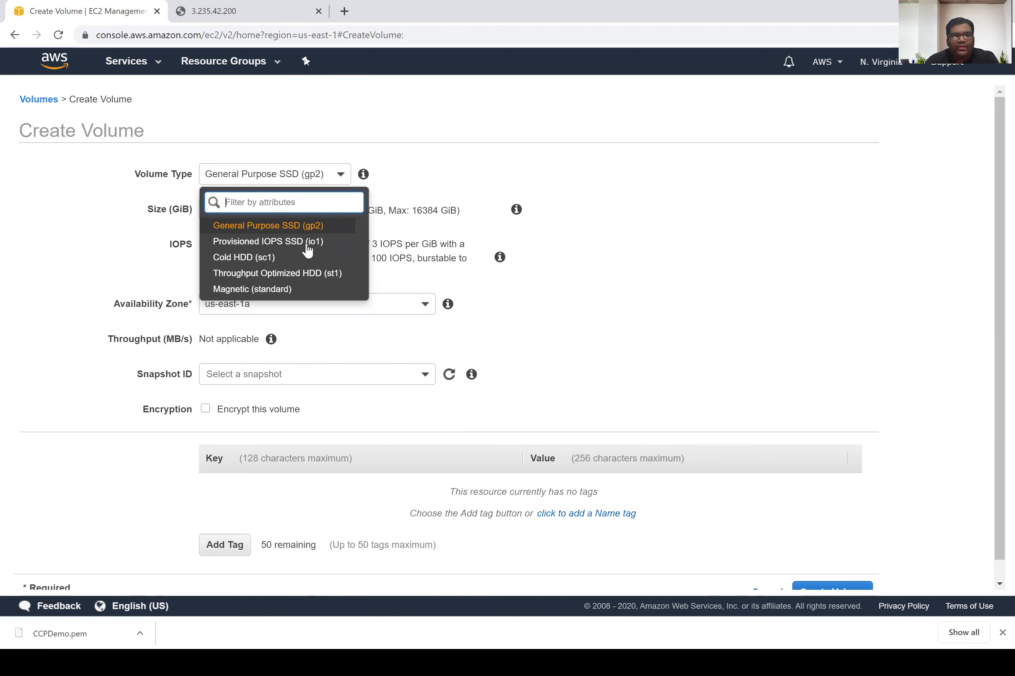
key(Down)
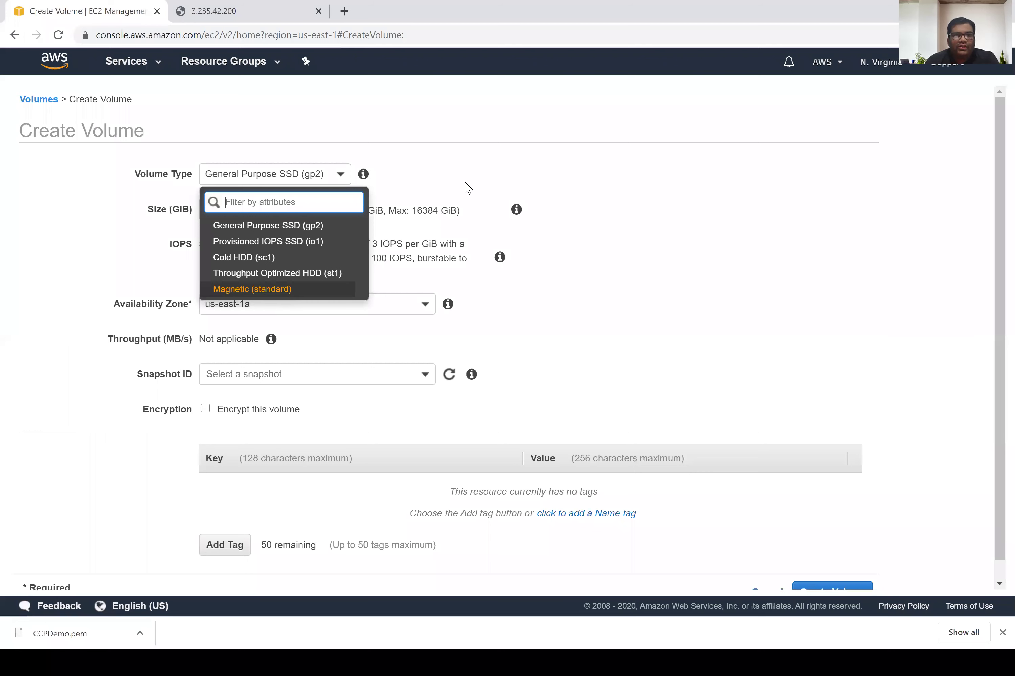
click(186, 226)
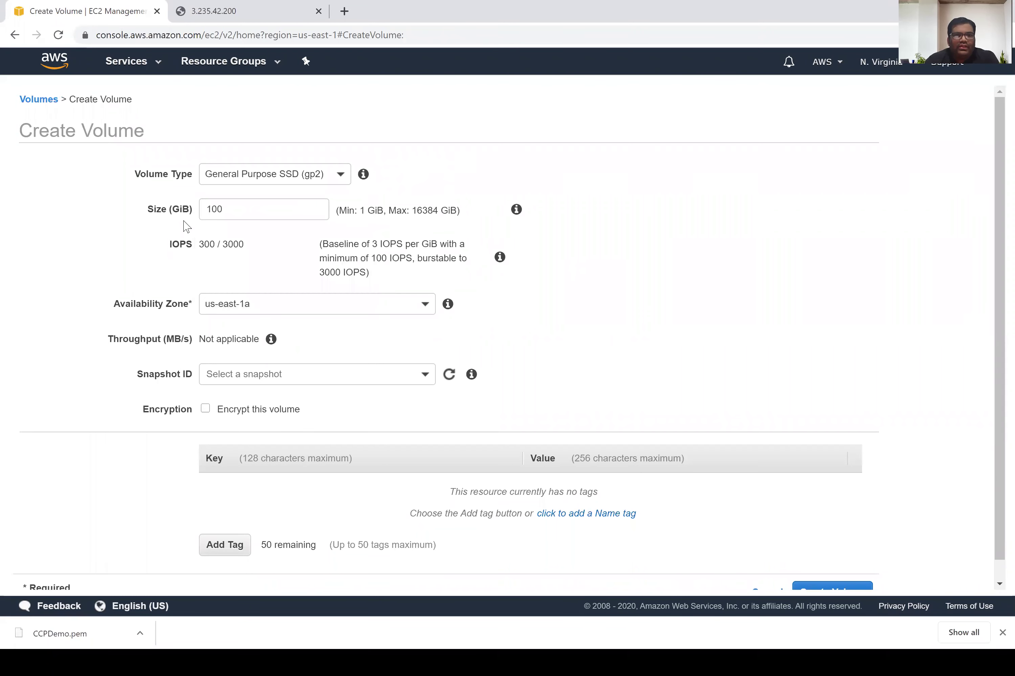
Step: Set the new volume's size to 10 GiB and check its availability zone
double_click(264, 215)
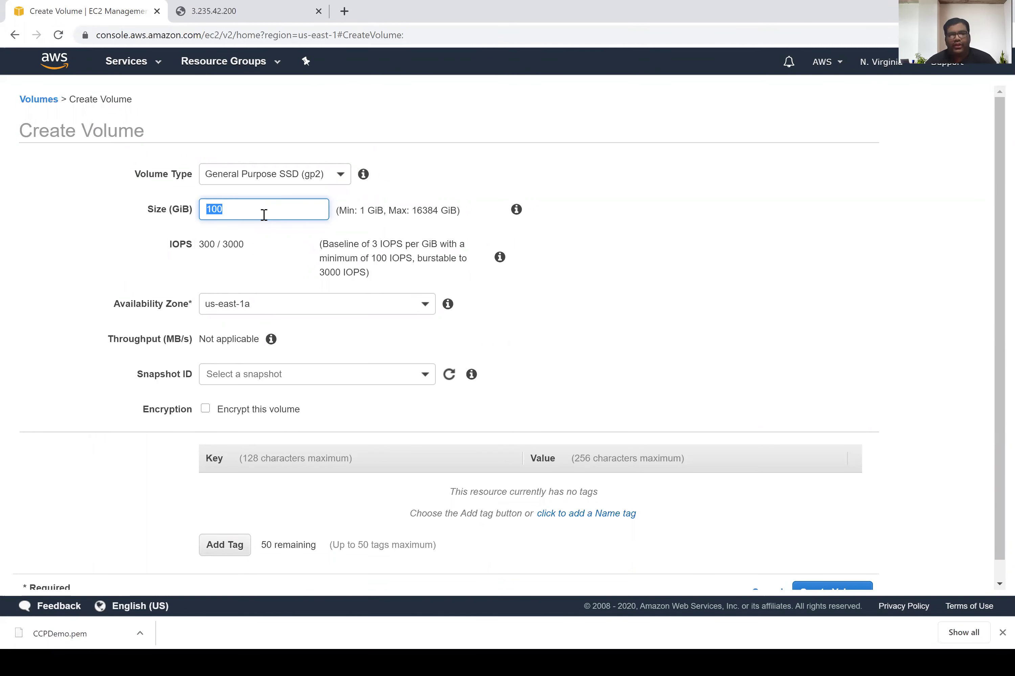
text(10)
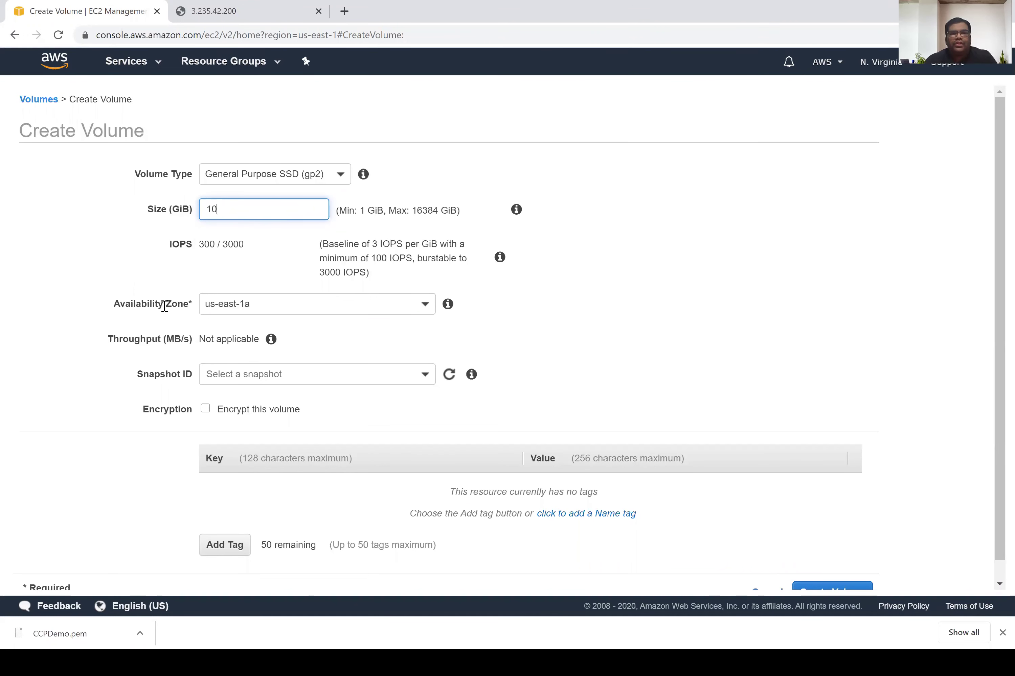
drag(258, 318, 543, 304)
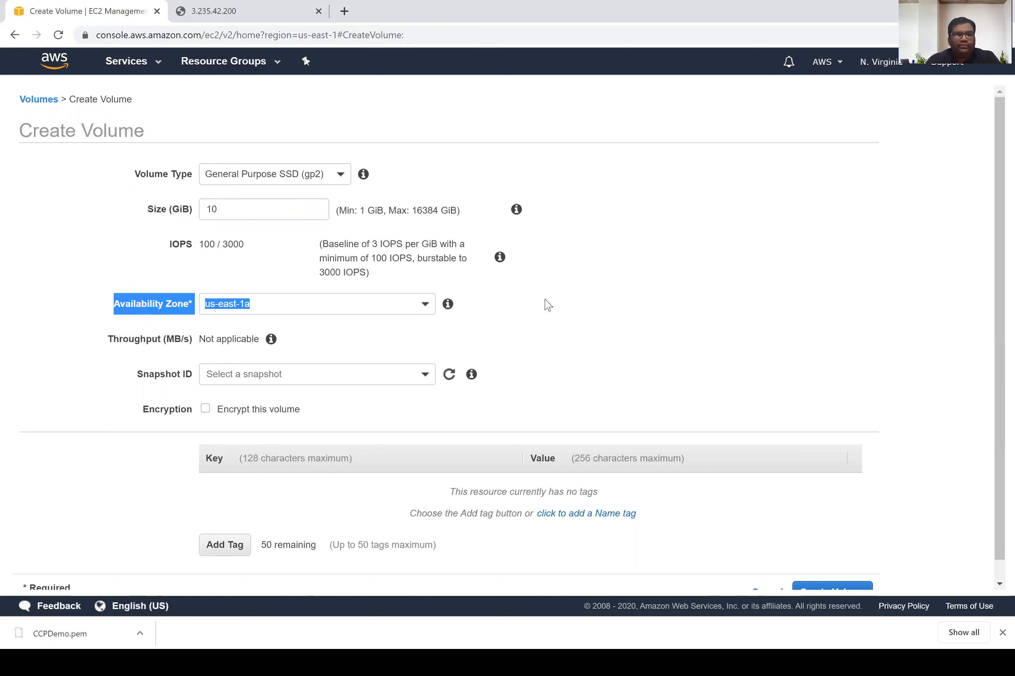
click(168, 369)
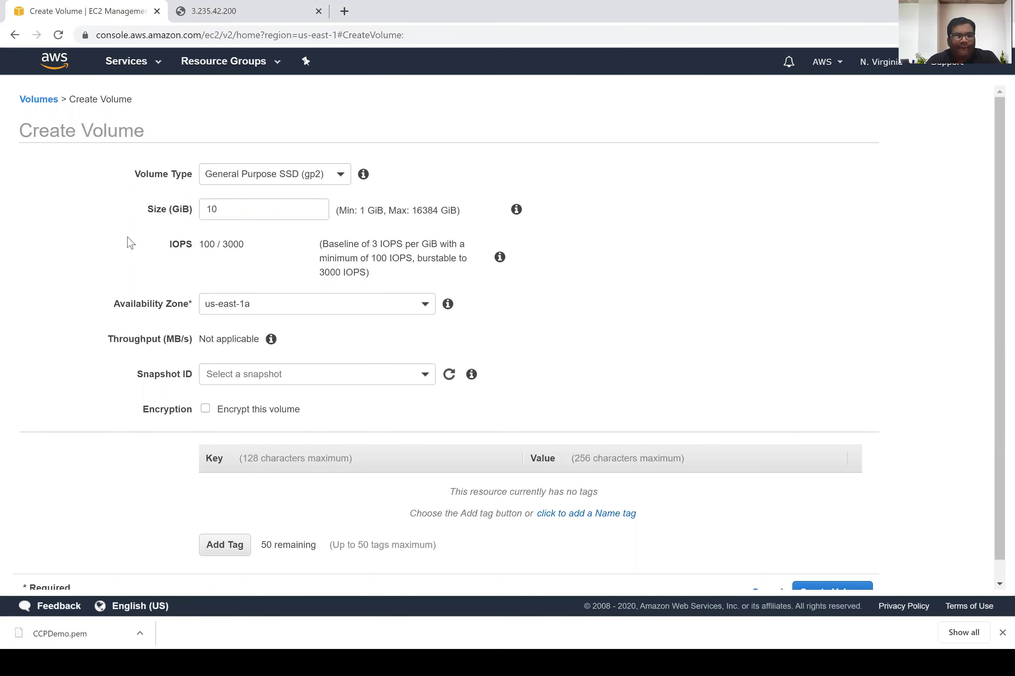
Step: Tag the volume with key Name and value CCPDemo-EBS, create it and return to the volumes list
scroll(130, 243, down, 1)
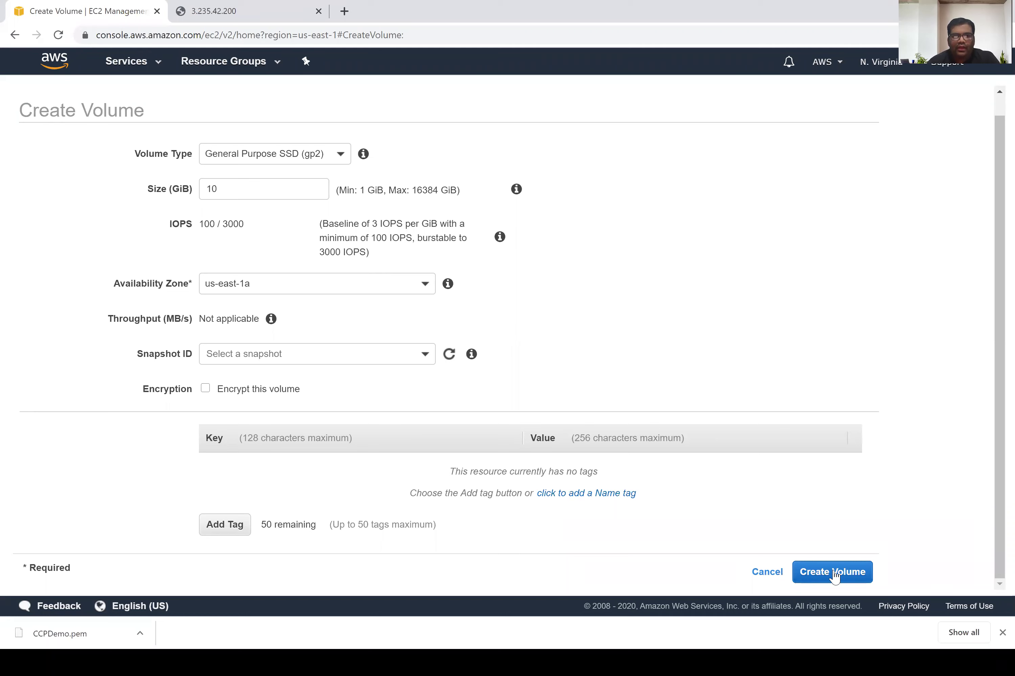
click(226, 525)
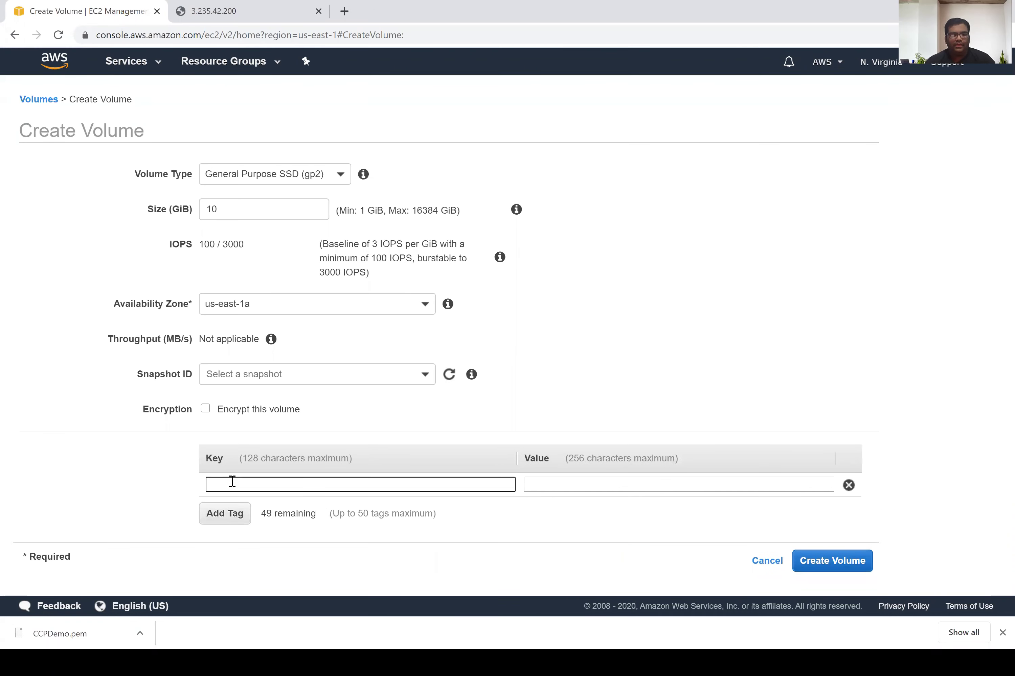
text(Name)
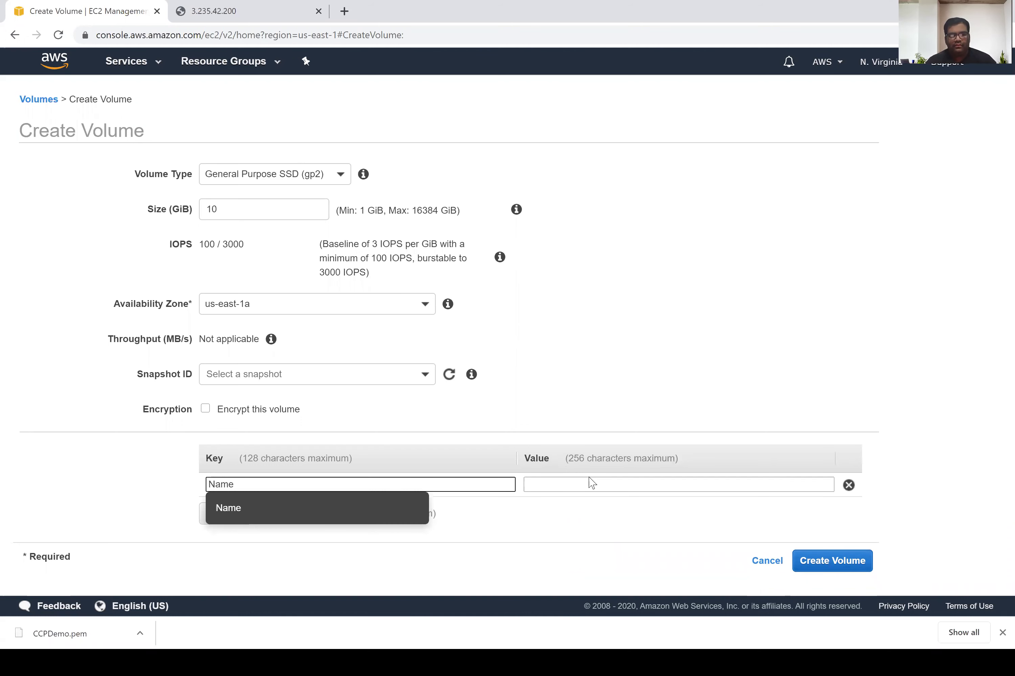
click(592, 483)
text(CC)
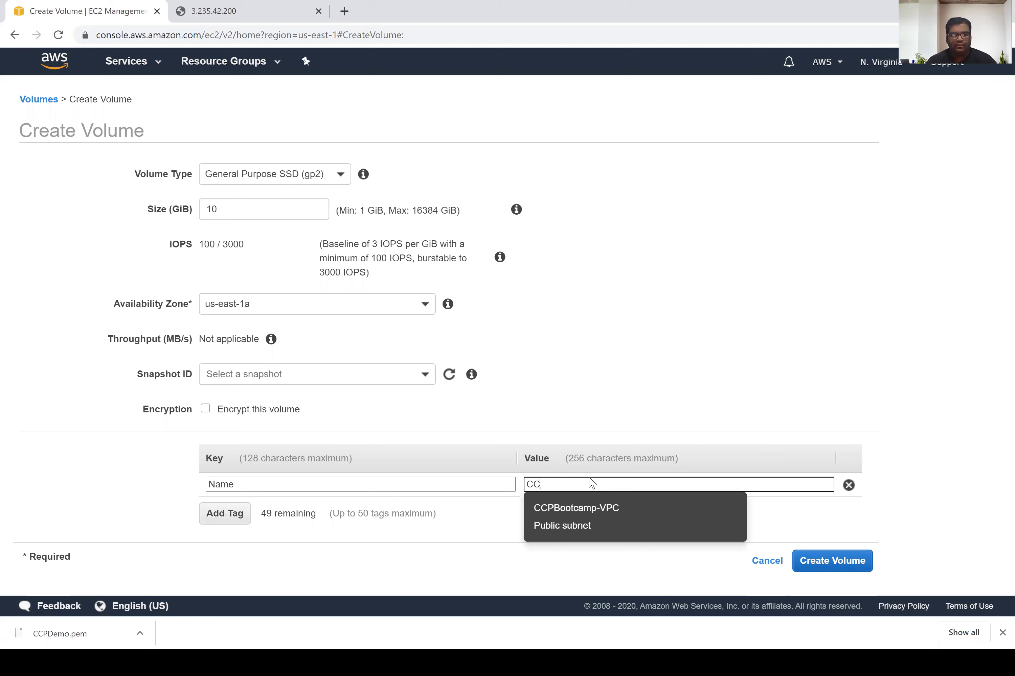
text(PDemo)
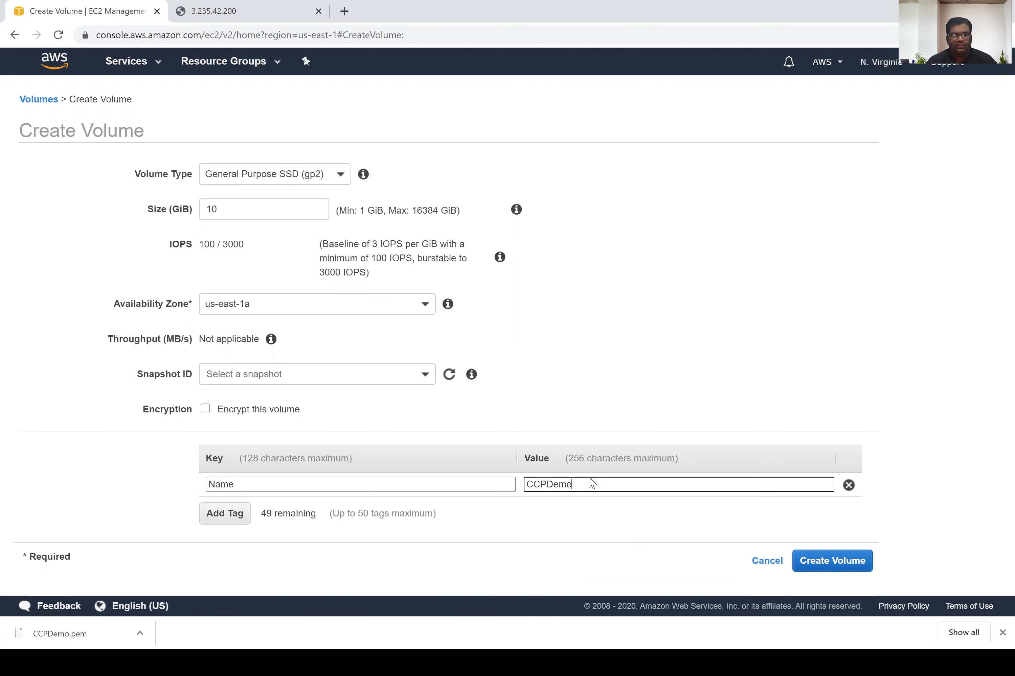
text(-EBS)
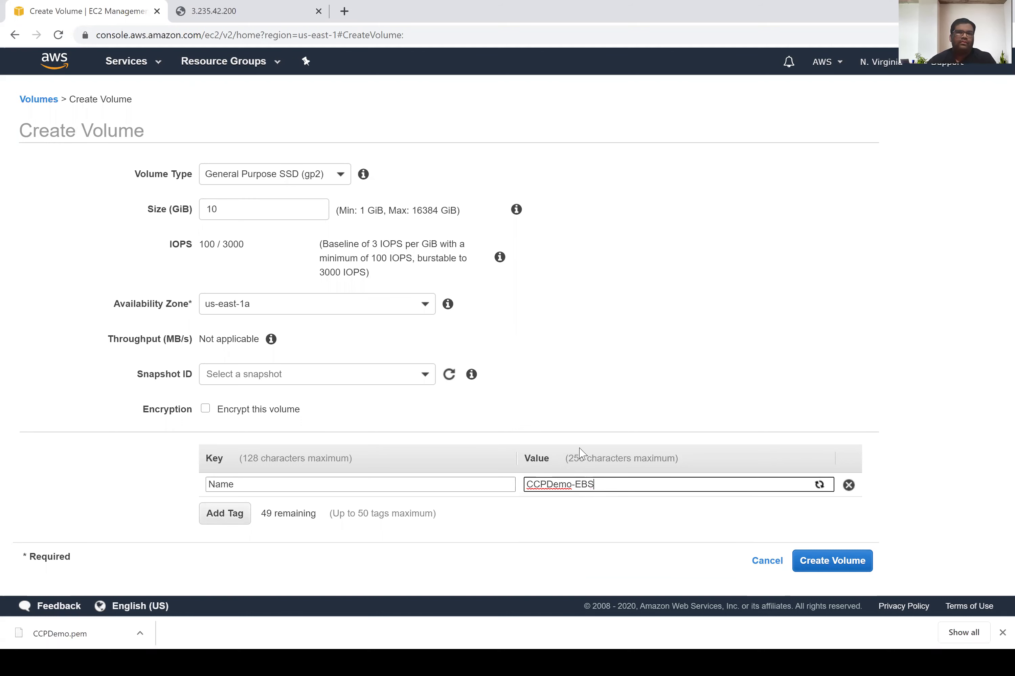
click(831, 560)
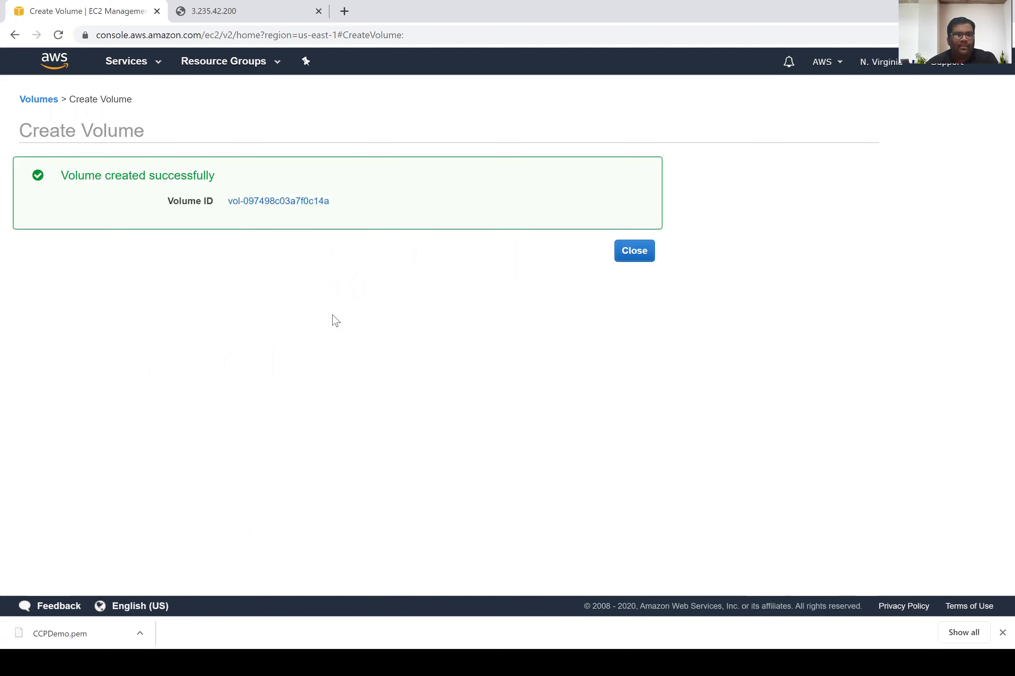
click(625, 259)
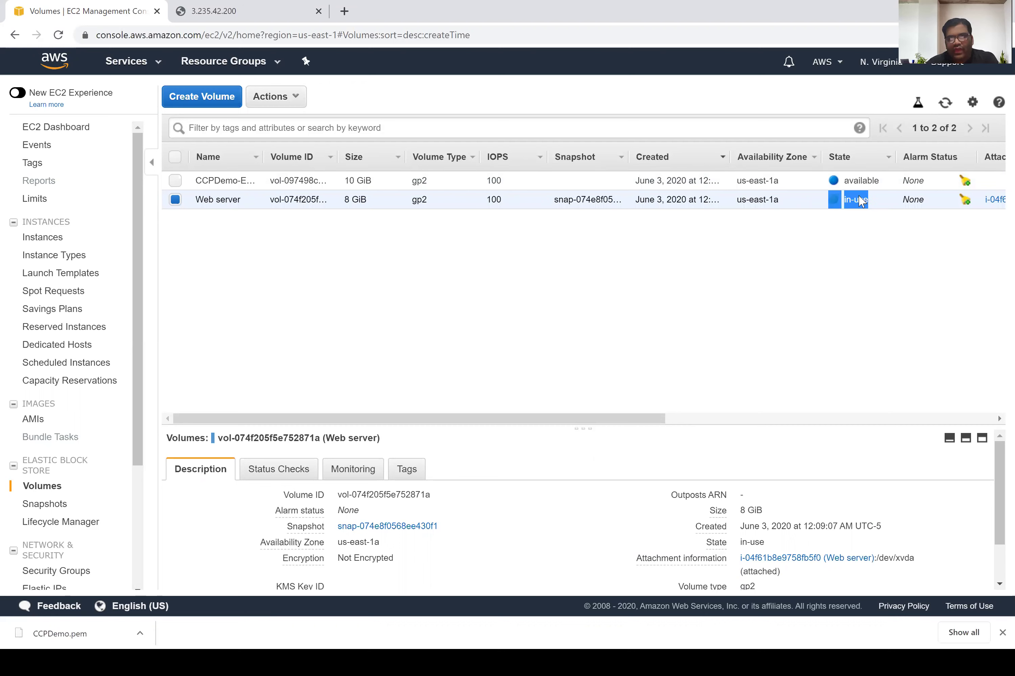
Step: Select the CCPDemo-EBS volume, check its state and attachment information, and widen the Name column to show its full name
double_click(862, 181)
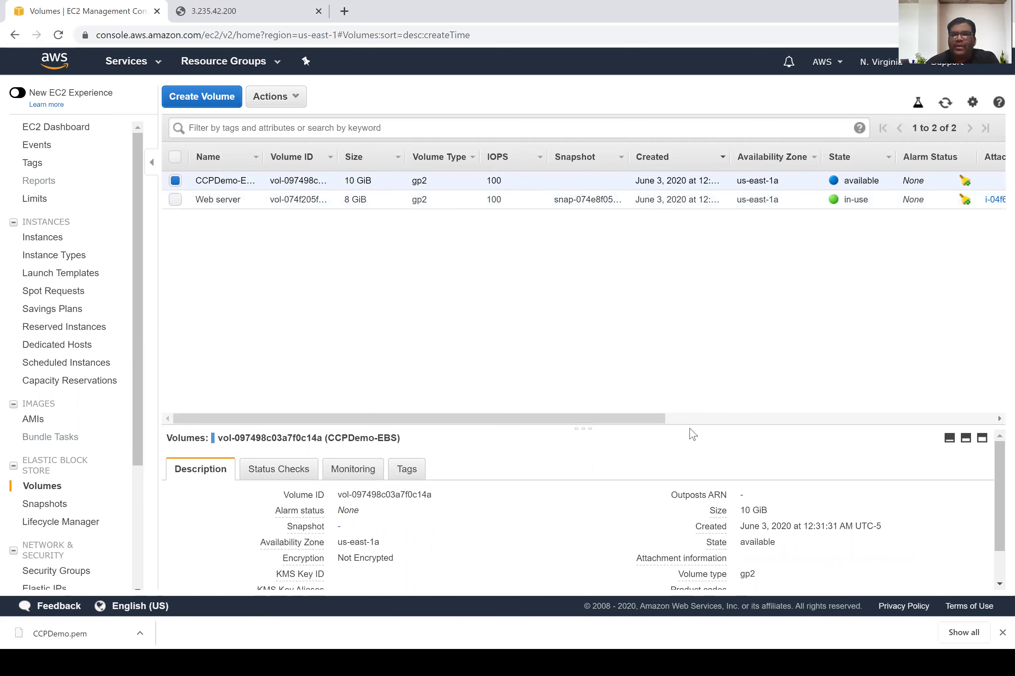
scroll(689, 428, right, 3)
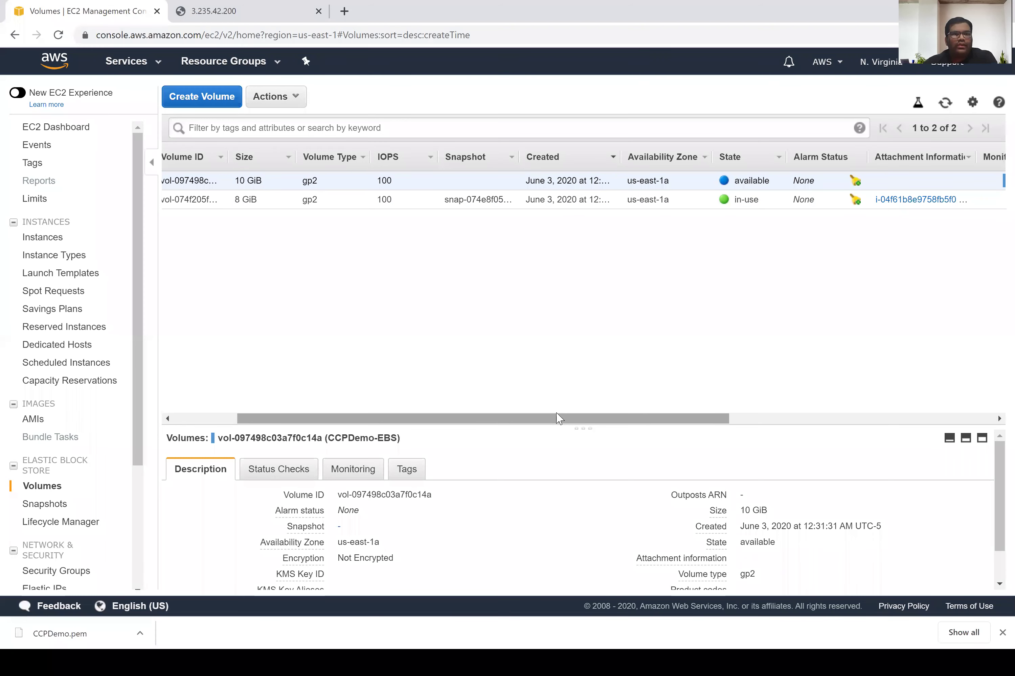
scroll(238, 225, left, 3)
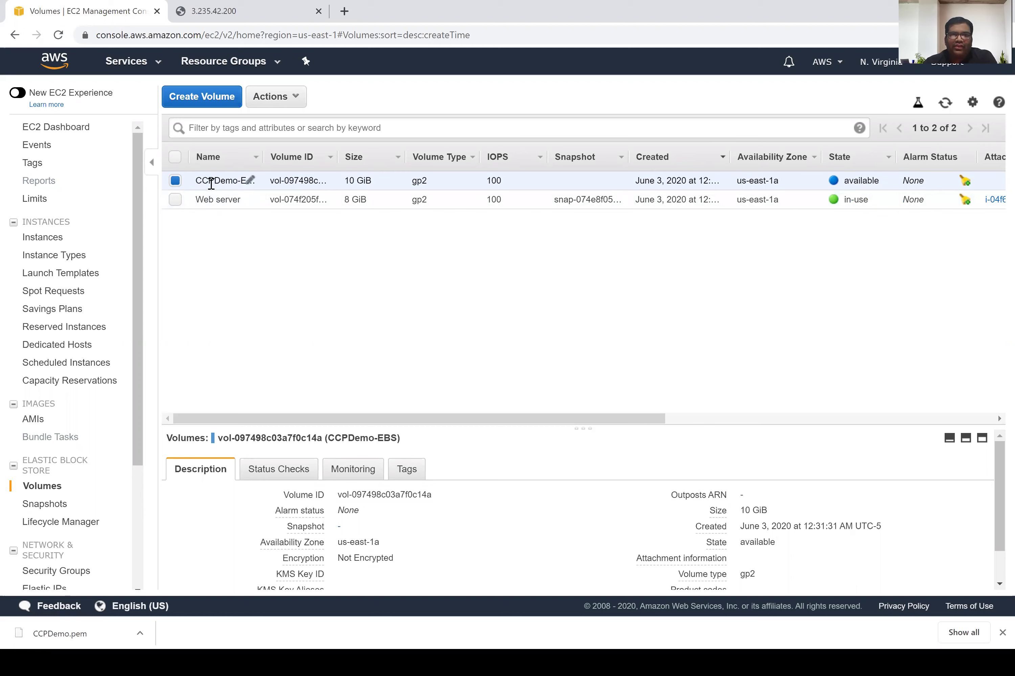
drag(264, 162, 297, 162)
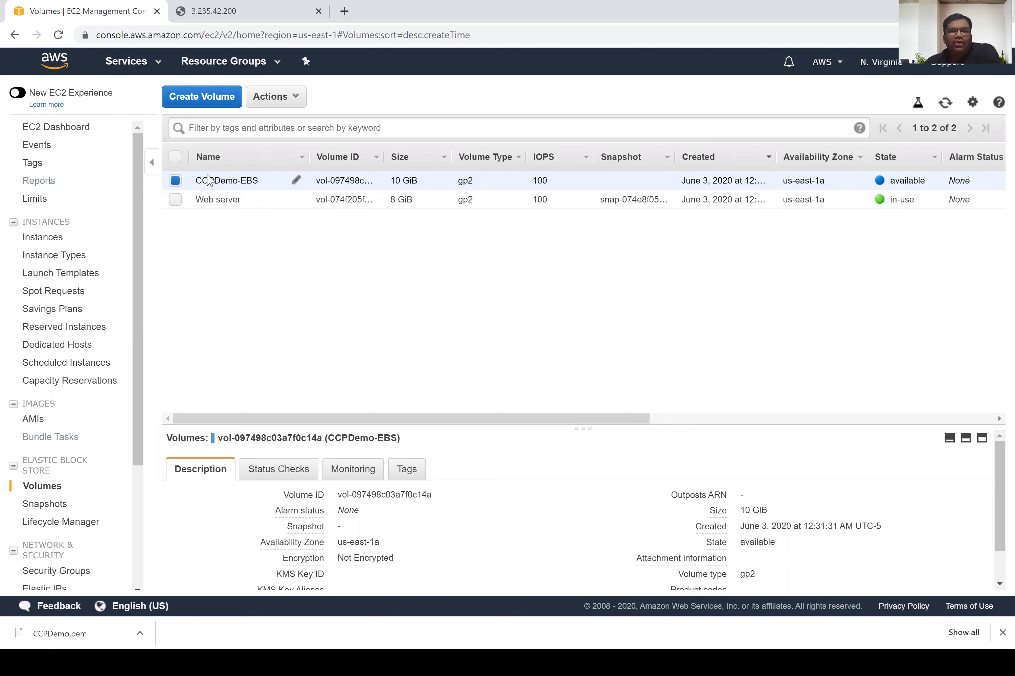
Step: Attach the CCPDemo-EBS volume to the Web server instance as device /dev/sdf and check the volume's state
click(297, 105)
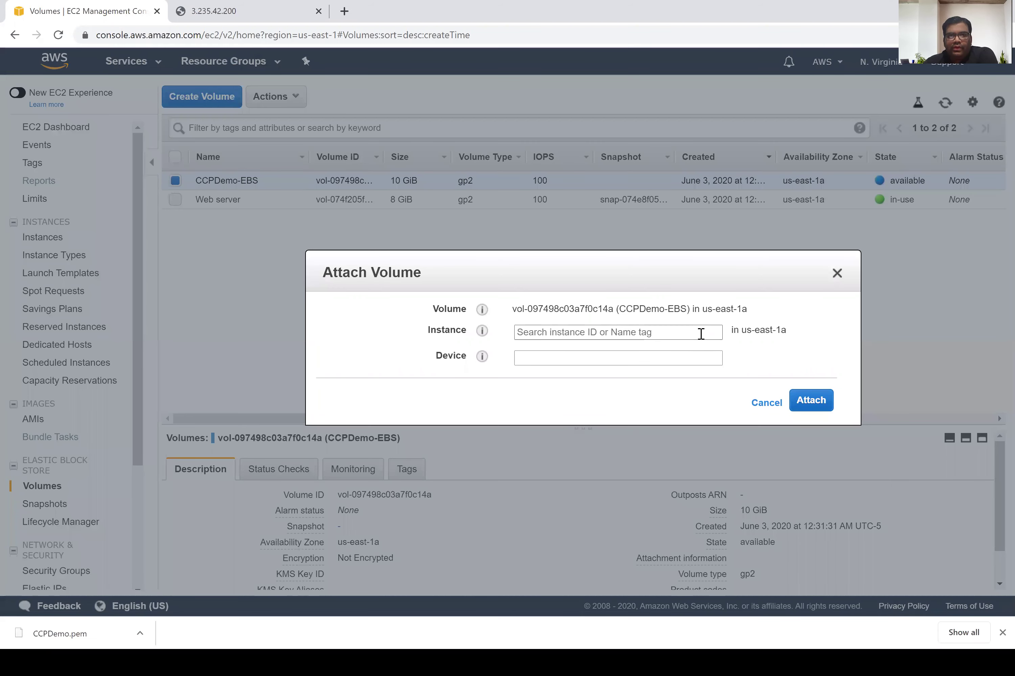
click(700, 334)
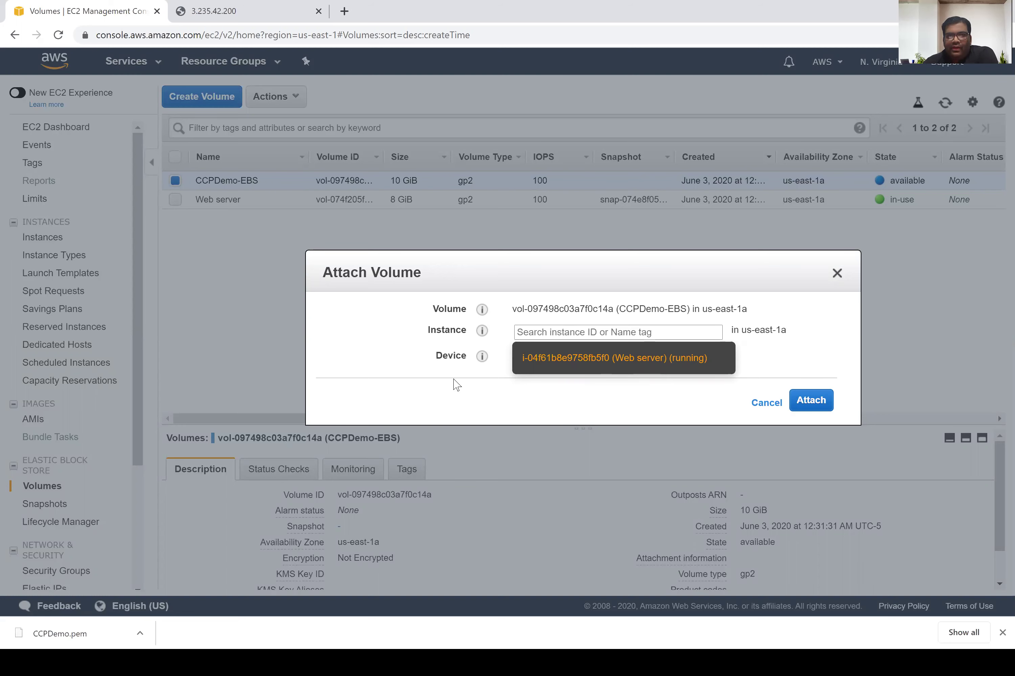
key(Return)
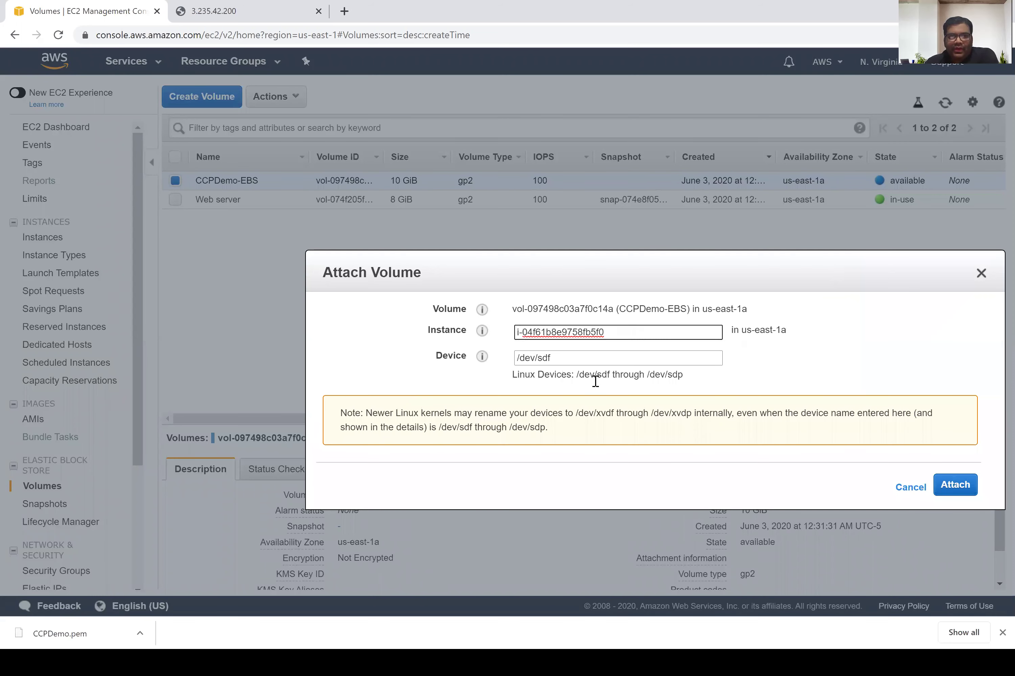
click(525, 357)
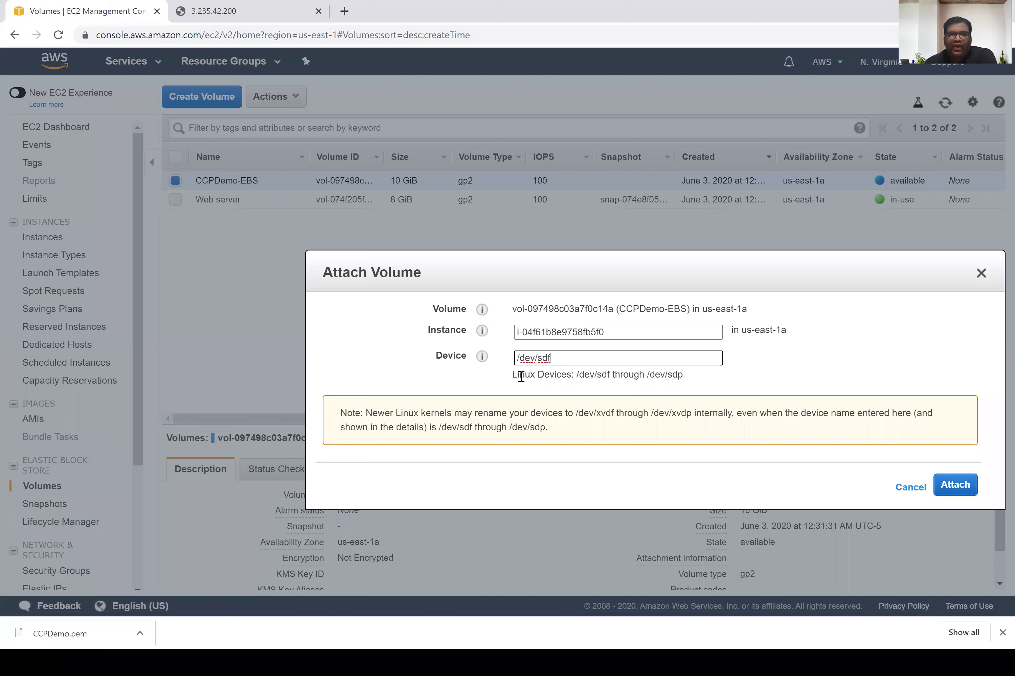
key(ctrl+a)
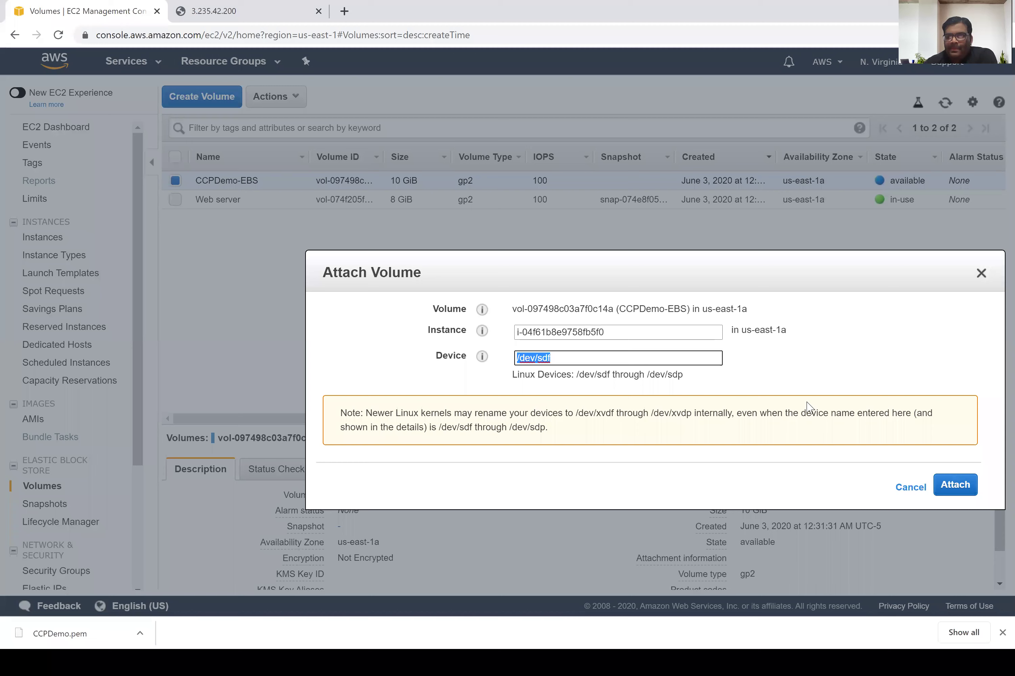
click(962, 489)
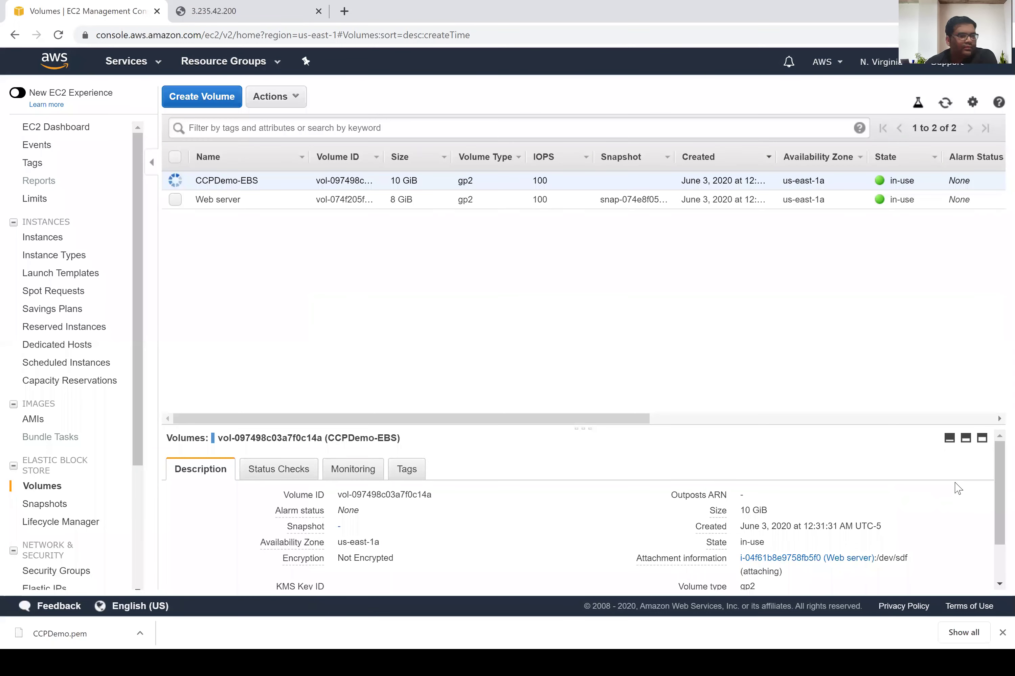
triple_click(881, 187)
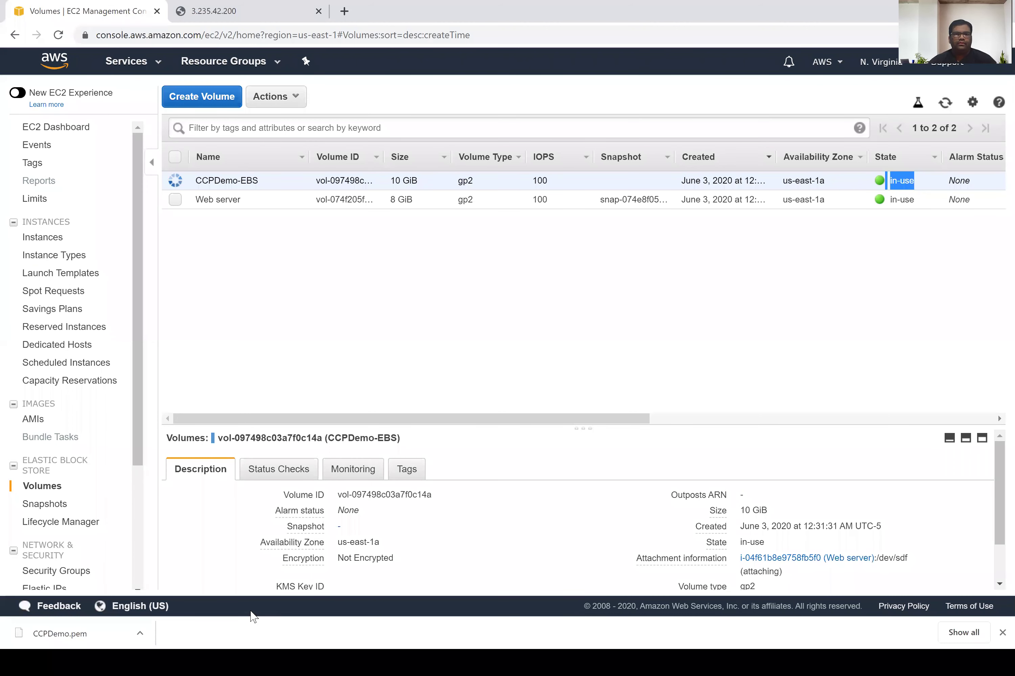
Step: Switch to the PuTTY root session on the web server and list its block devices with lsblk
click(491, 654)
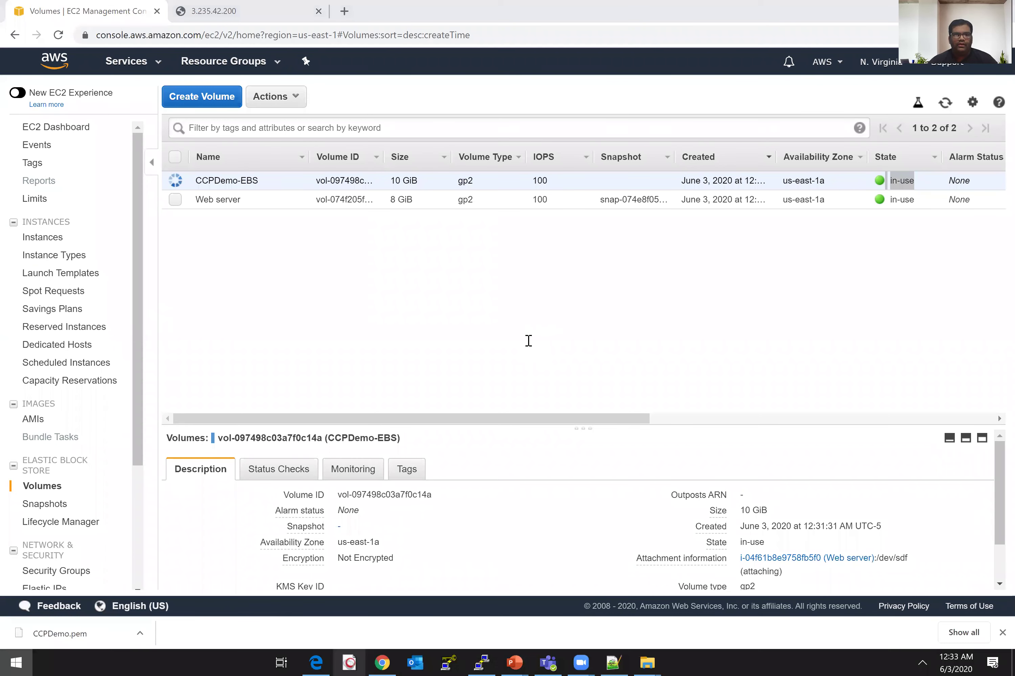
text(lsblk)
key(Return)
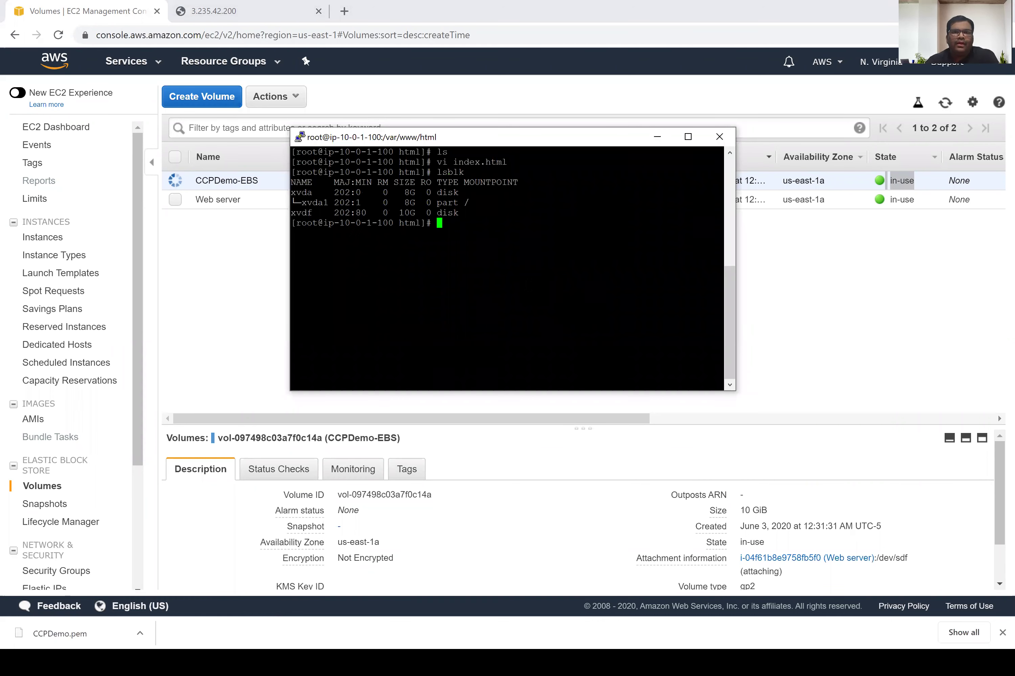
drag(567, 172, 449, 174)
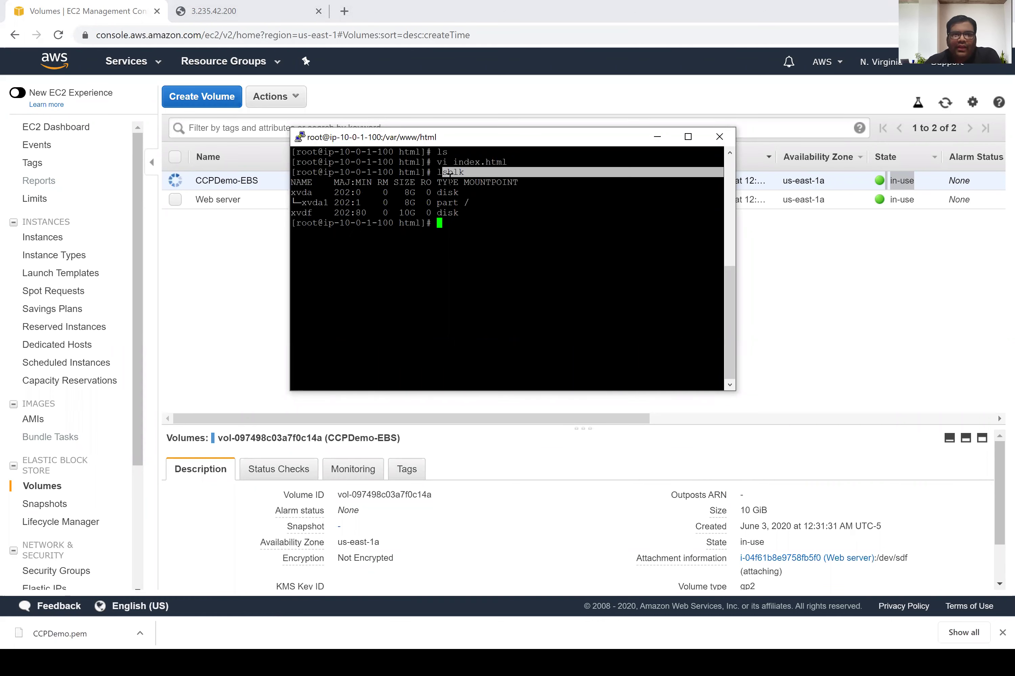
click(444, 182)
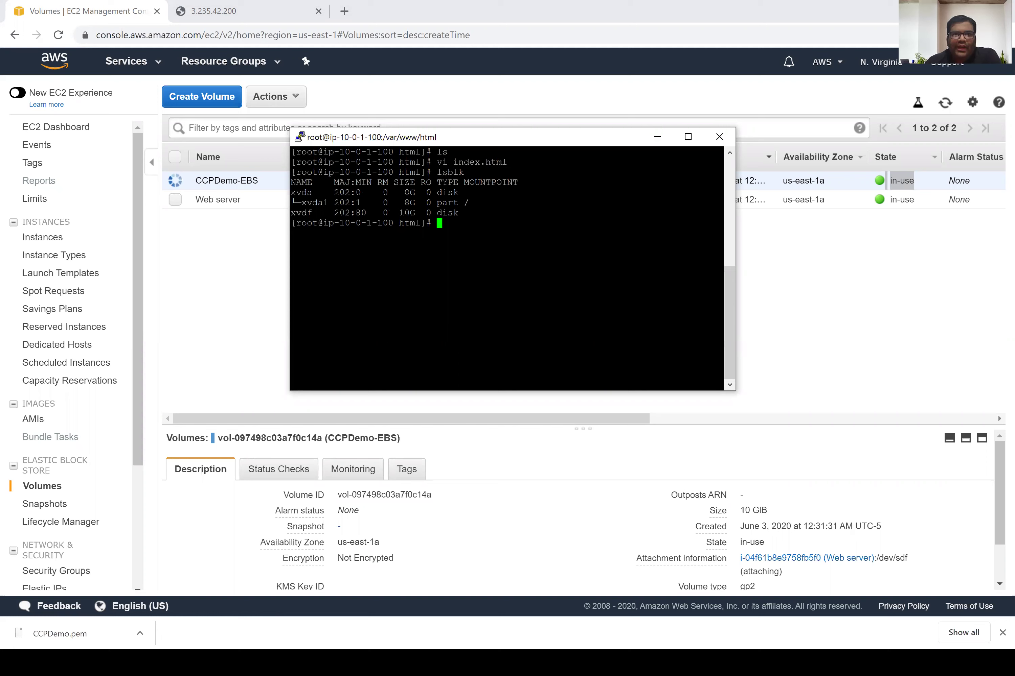
drag(567, 173, 436, 173)
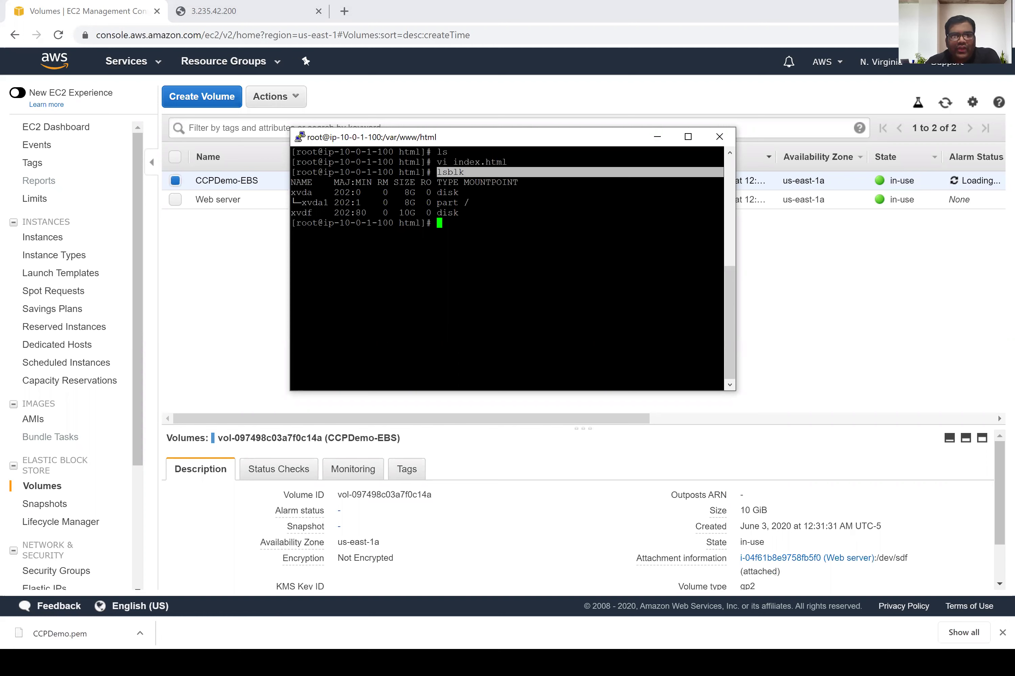
Step: Examine the xvdf disk's size and mount point against xvda in the lsblk output, and return to the EC2 volumes list
double_click(409, 213)
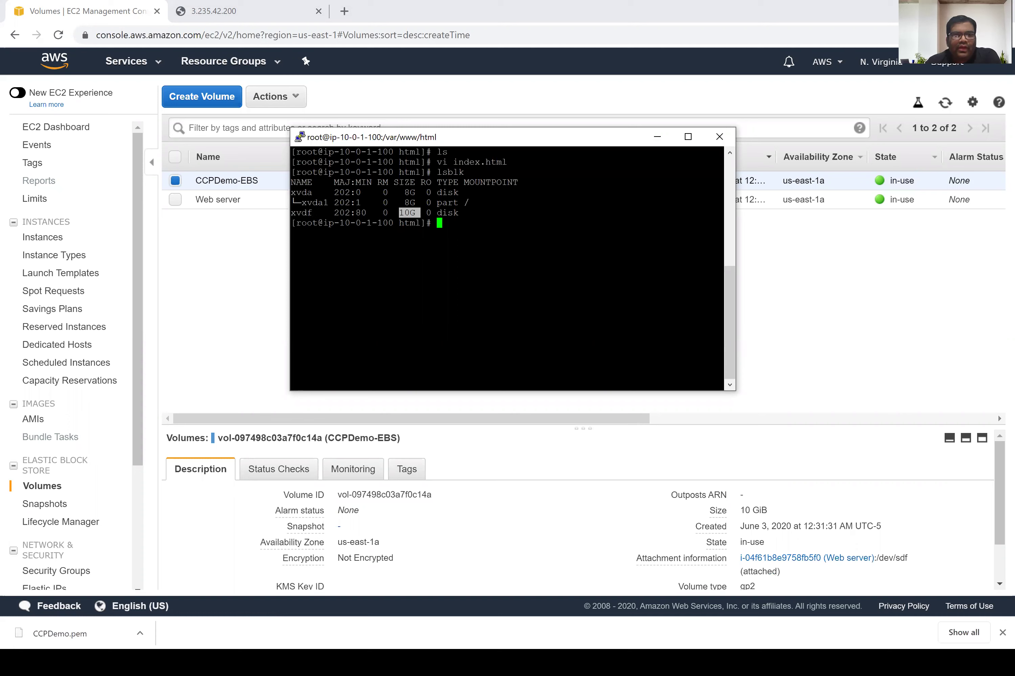
drag(317, 214, 292, 213)
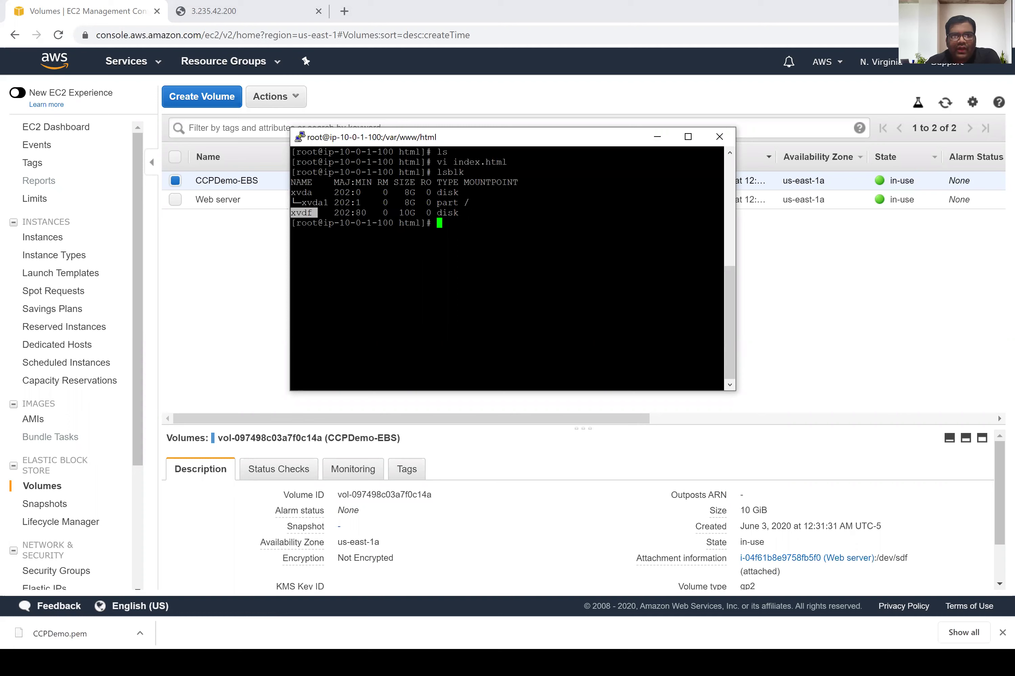
drag(399, 213, 721, 213)
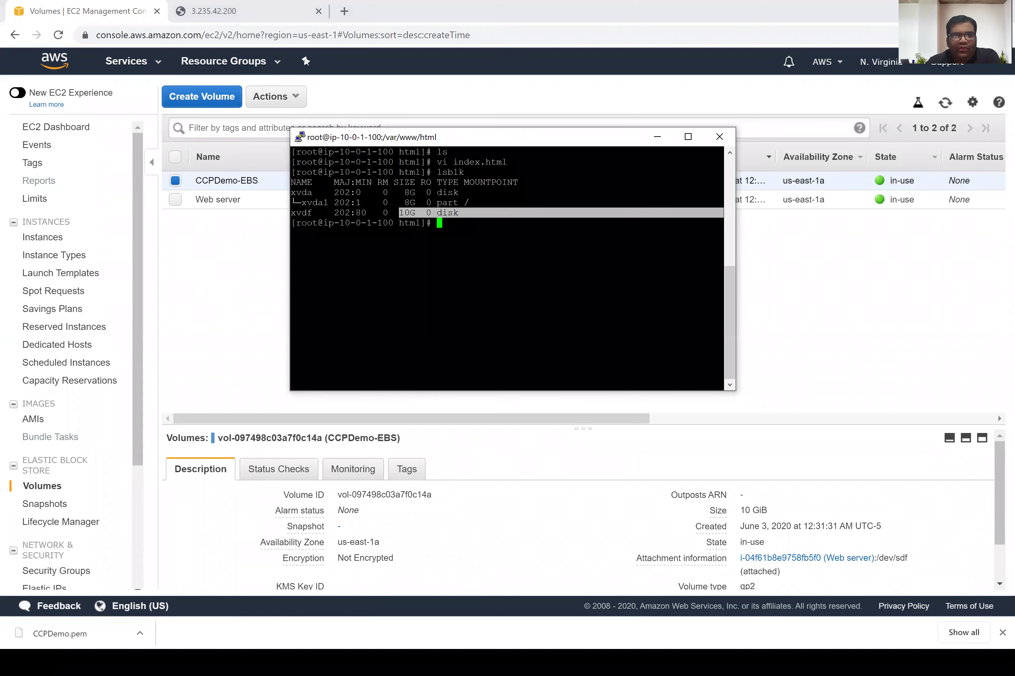
drag(291, 193, 473, 199)
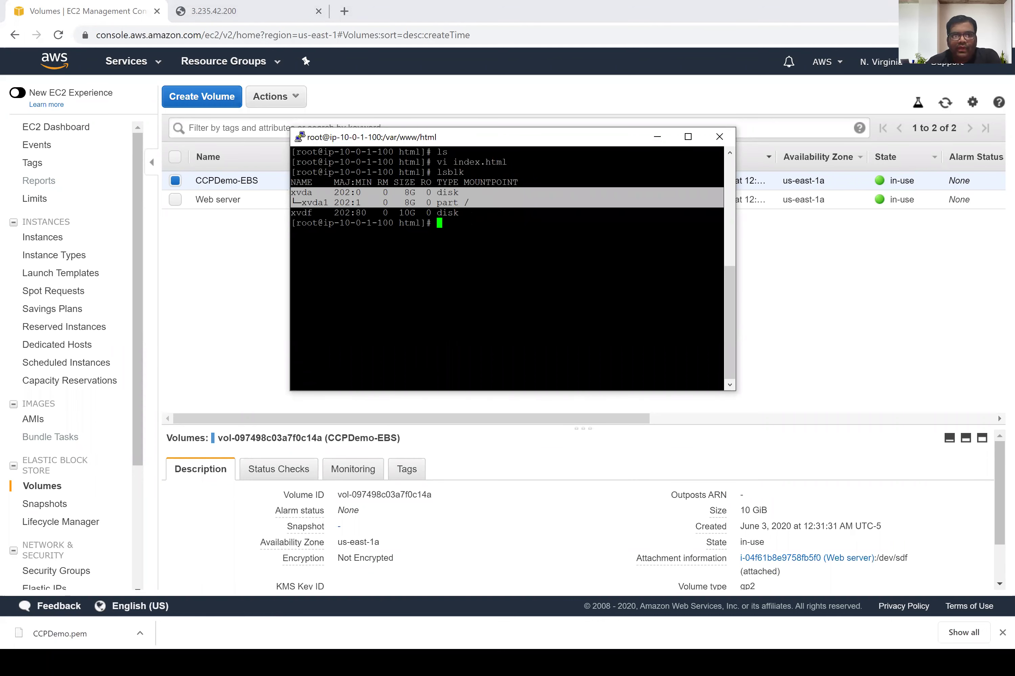
drag(460, 213, 723, 213)
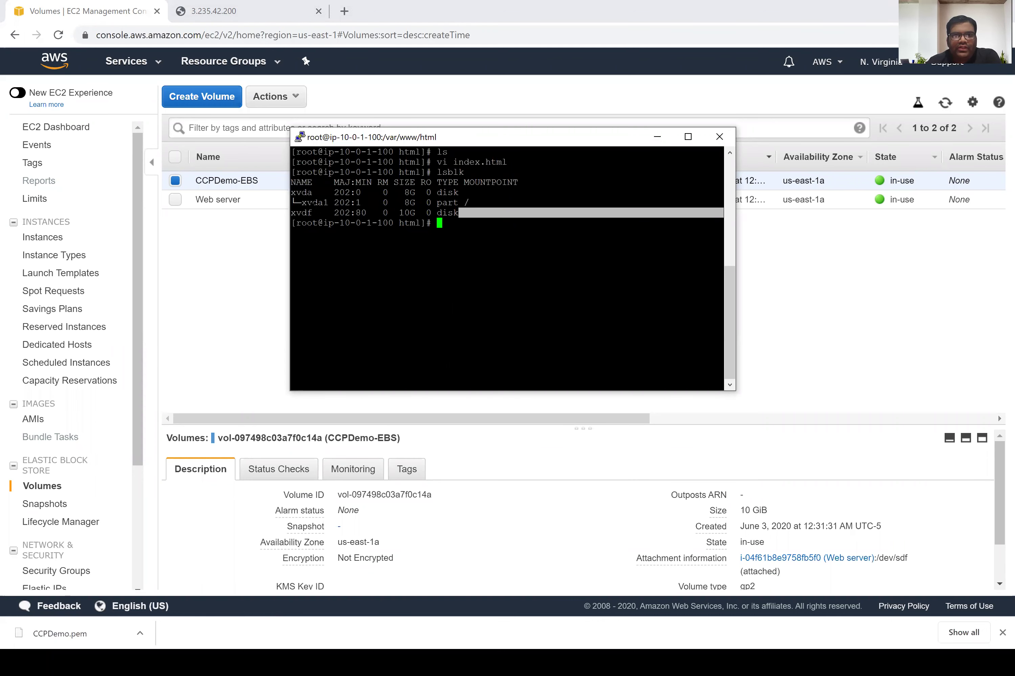
drag(299, 214, 291, 214)
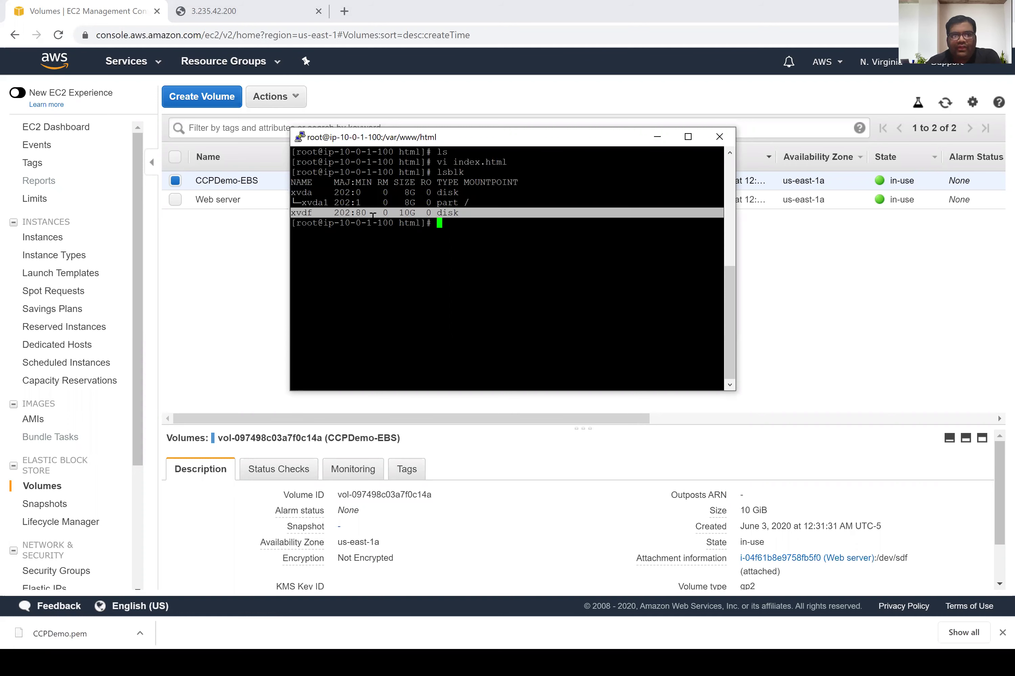
click(271, 231)
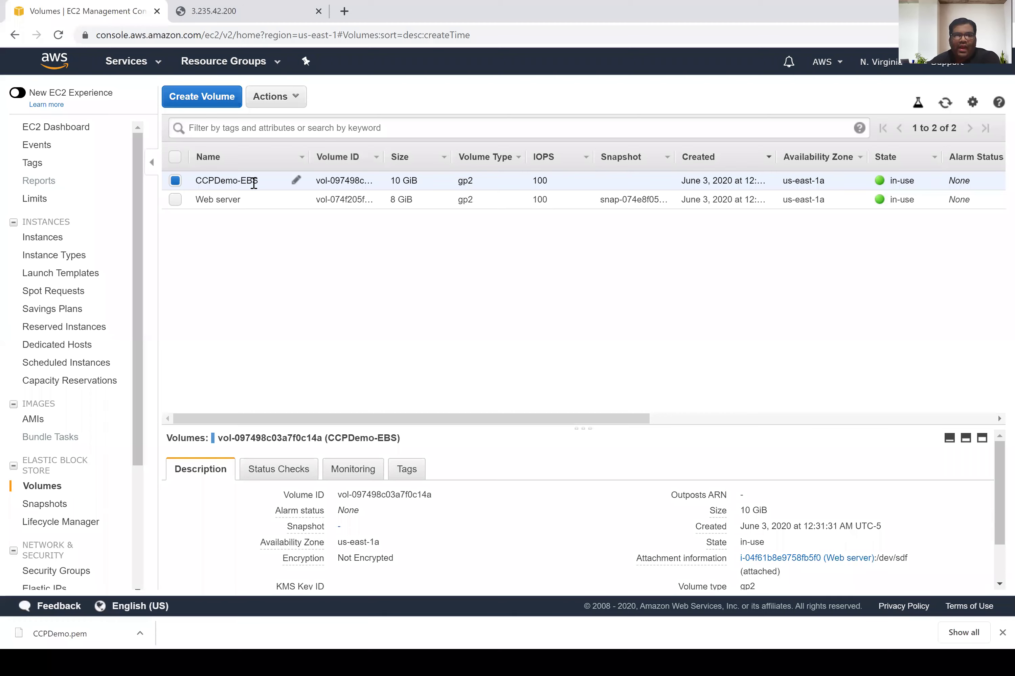
click(175, 180)
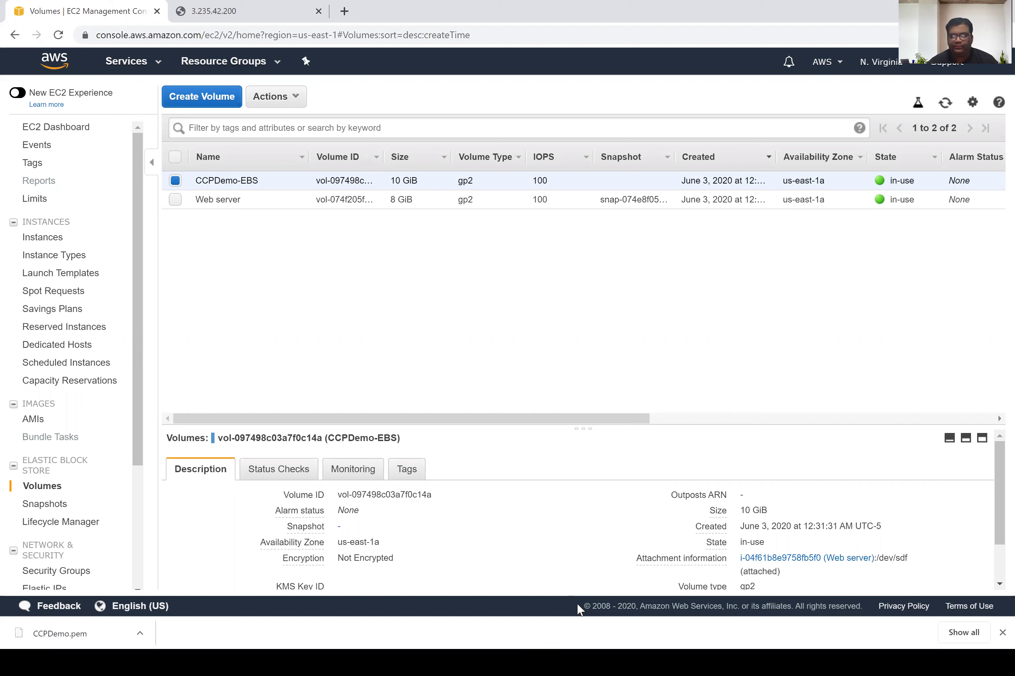
Step: Switch to the running PowerPoint slide show and advance from the EBS Demo slide to the Simple Storage Service (S3) slide
mouse_move(667, 661)
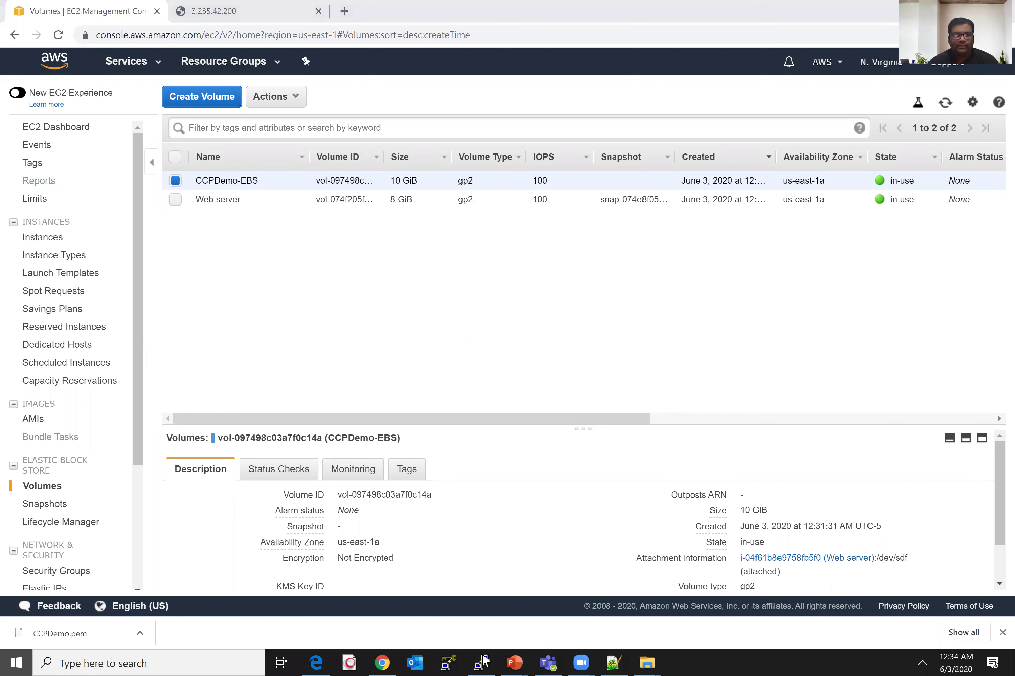
key(super)
mouse_move(514, 660)
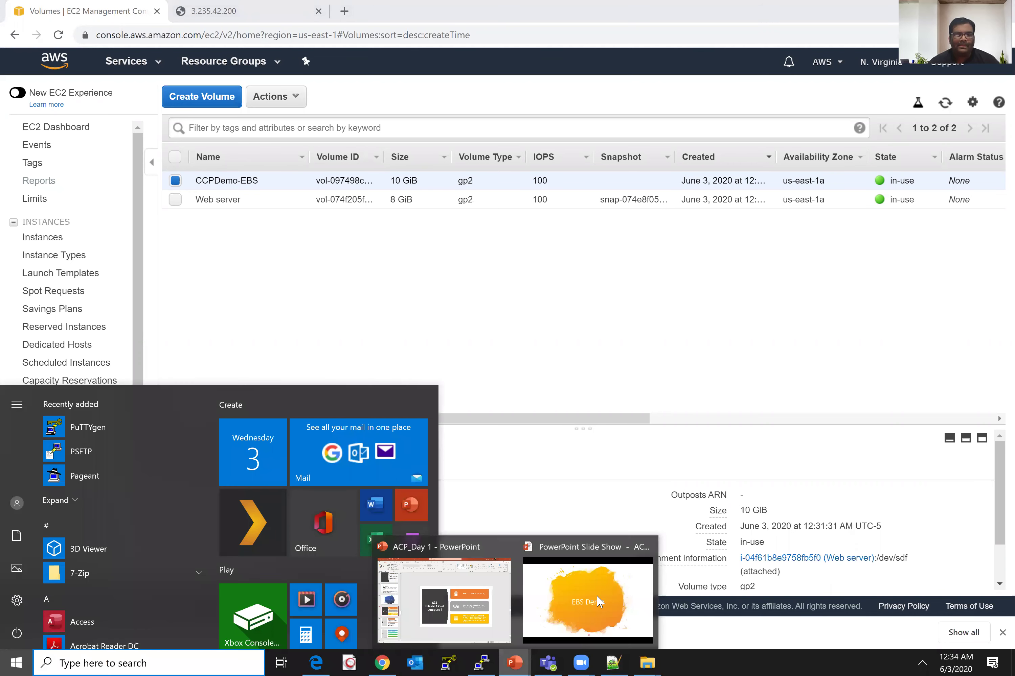
click(588, 602)
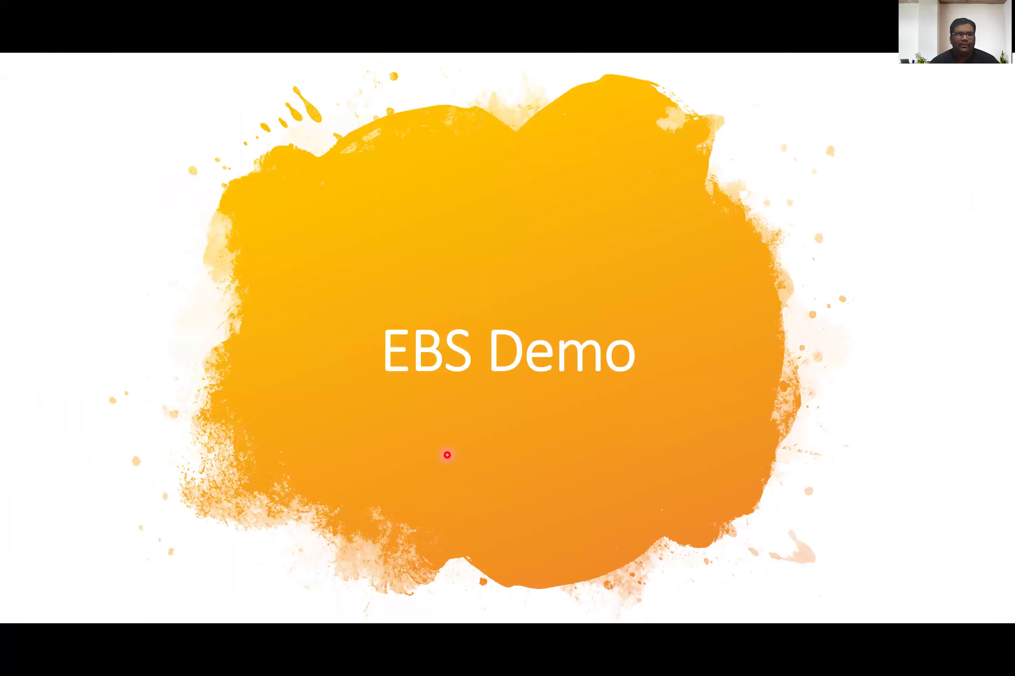
key(Right)
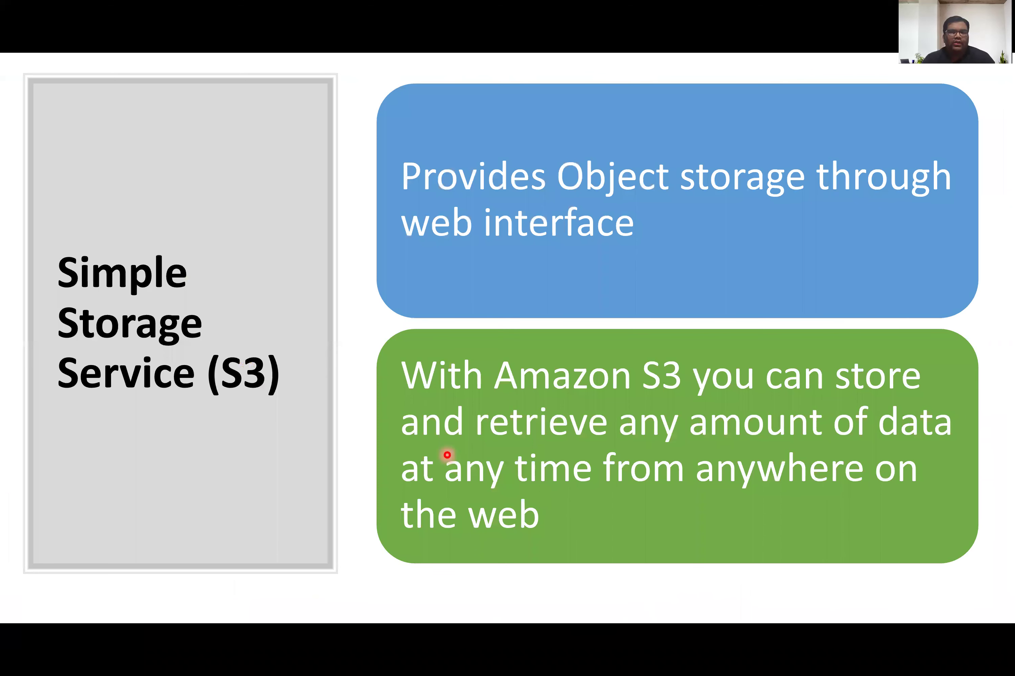
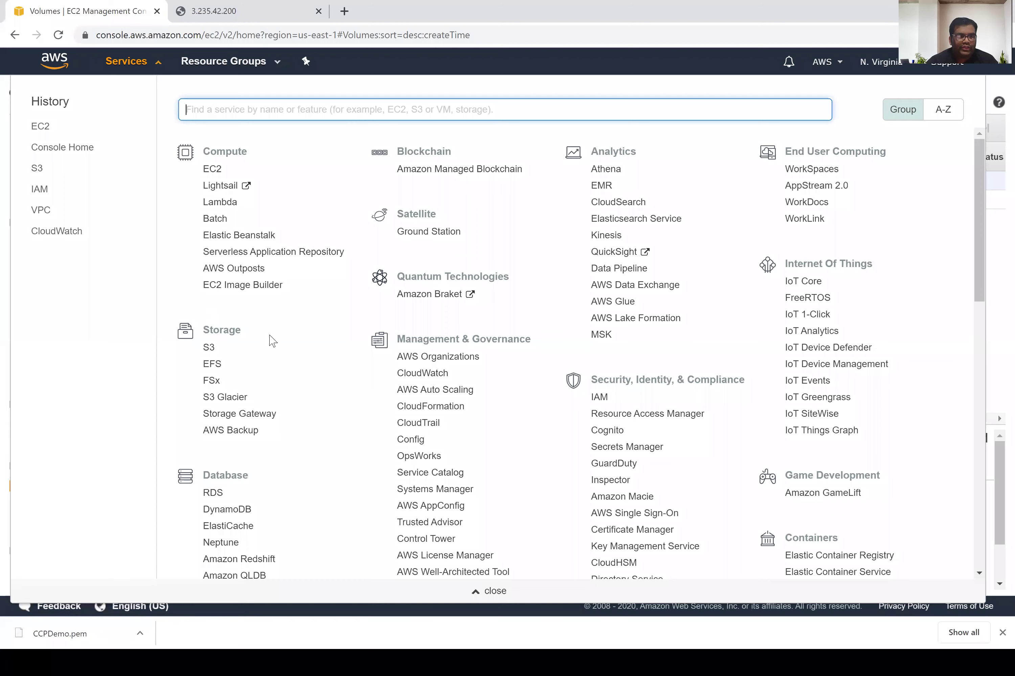
Step: Open the S3 service from the AWS services list and start creating a bucket
click(209, 349)
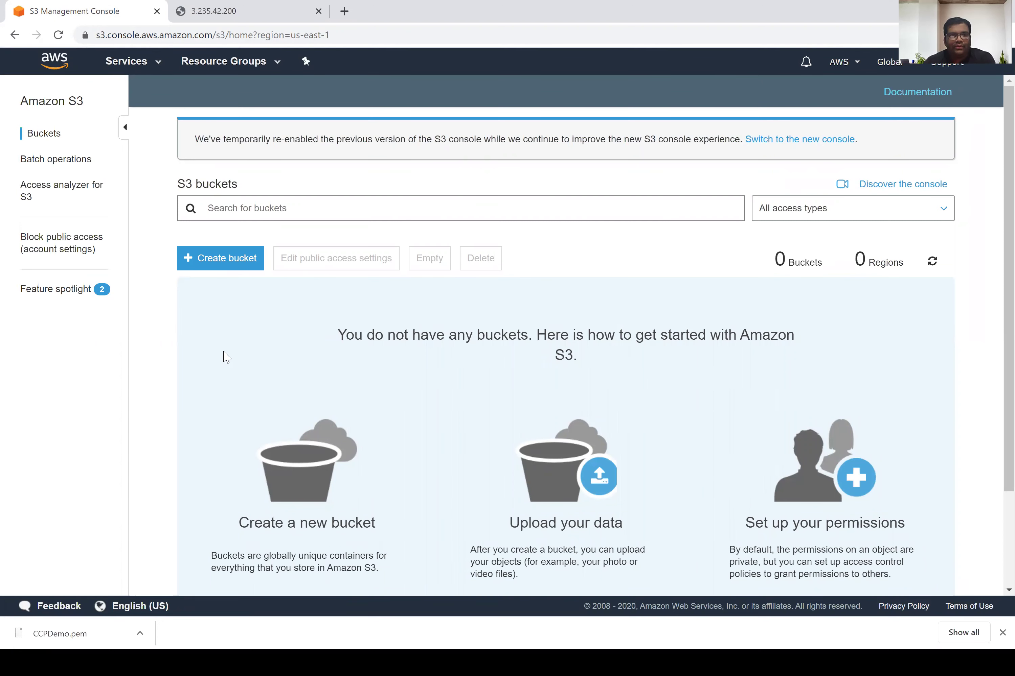
click(229, 264)
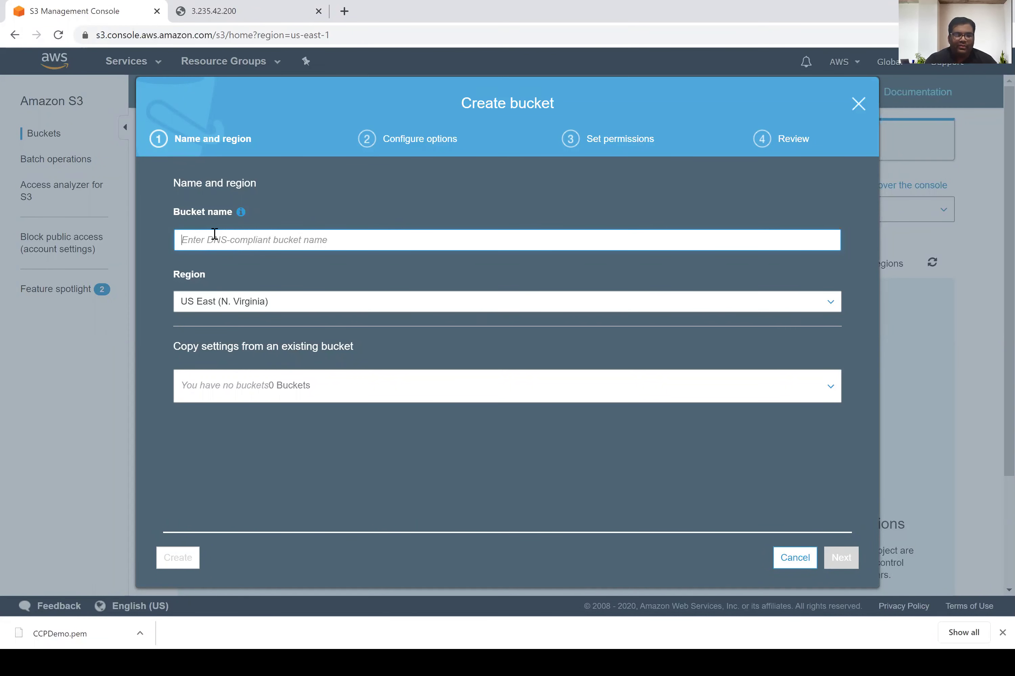
Step: Try a person's first name as the bucket name and look through the available regions
text(muk)
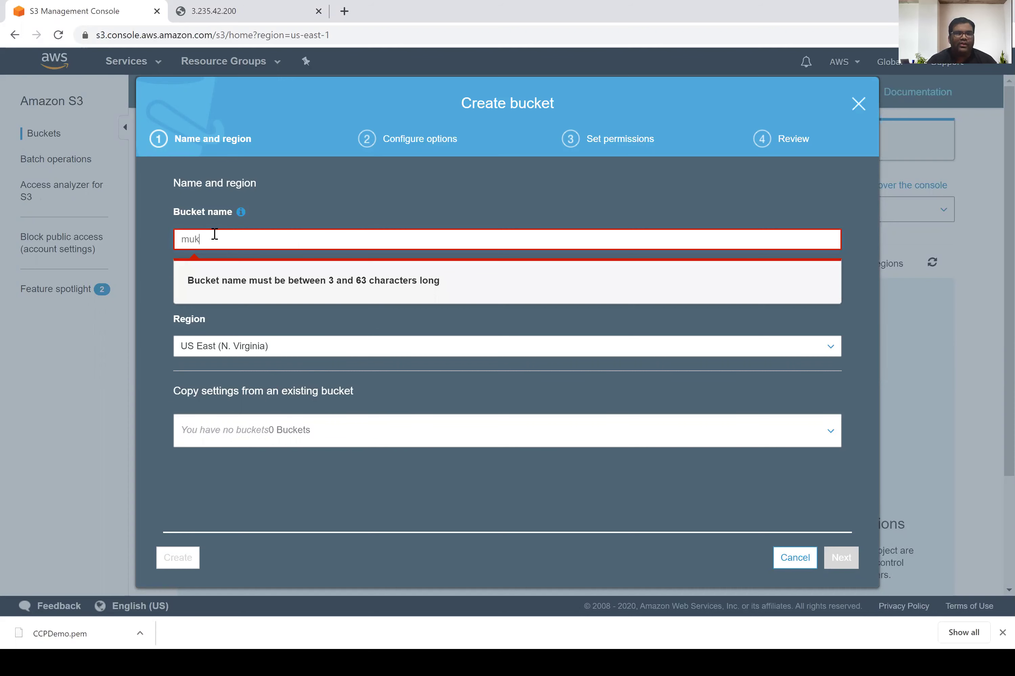
text(esh)
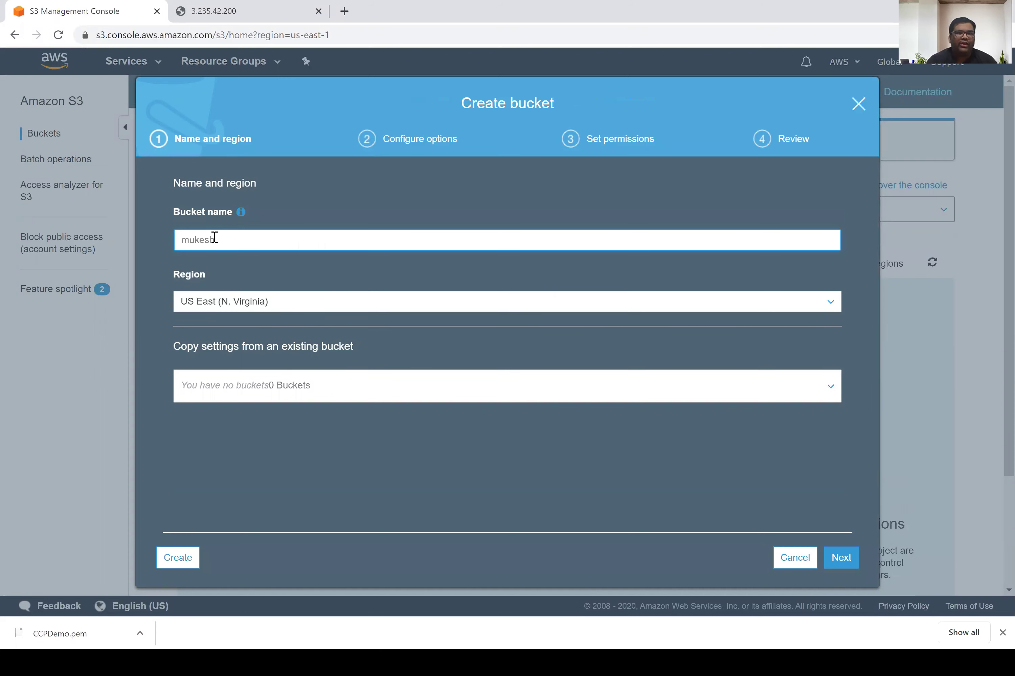
click(255, 304)
key(Escape)
click(317, 304)
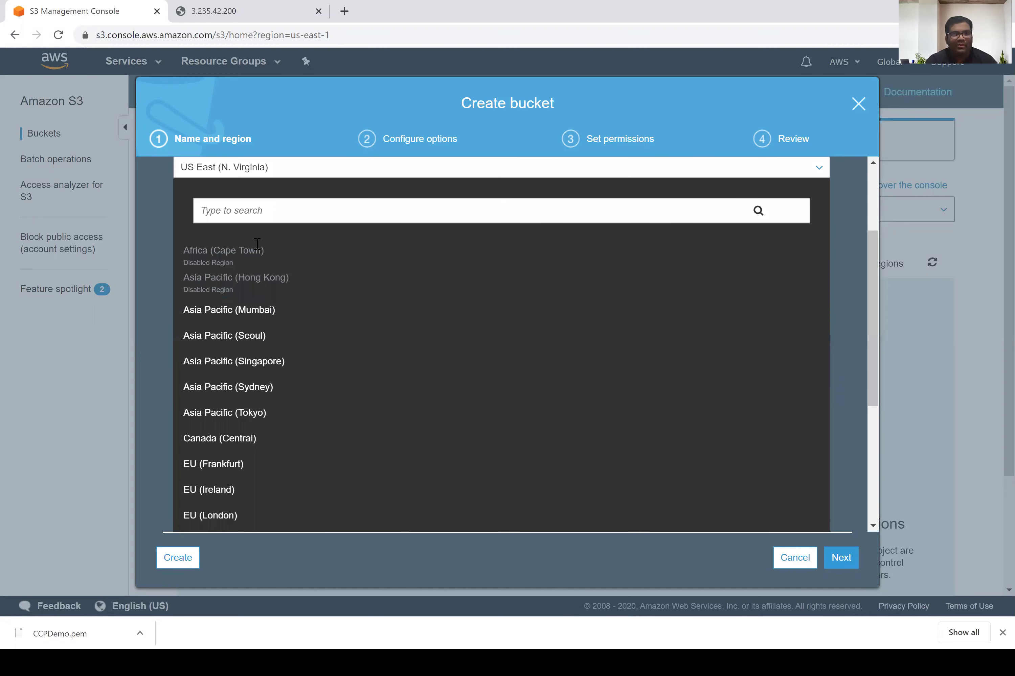
key(Escape)
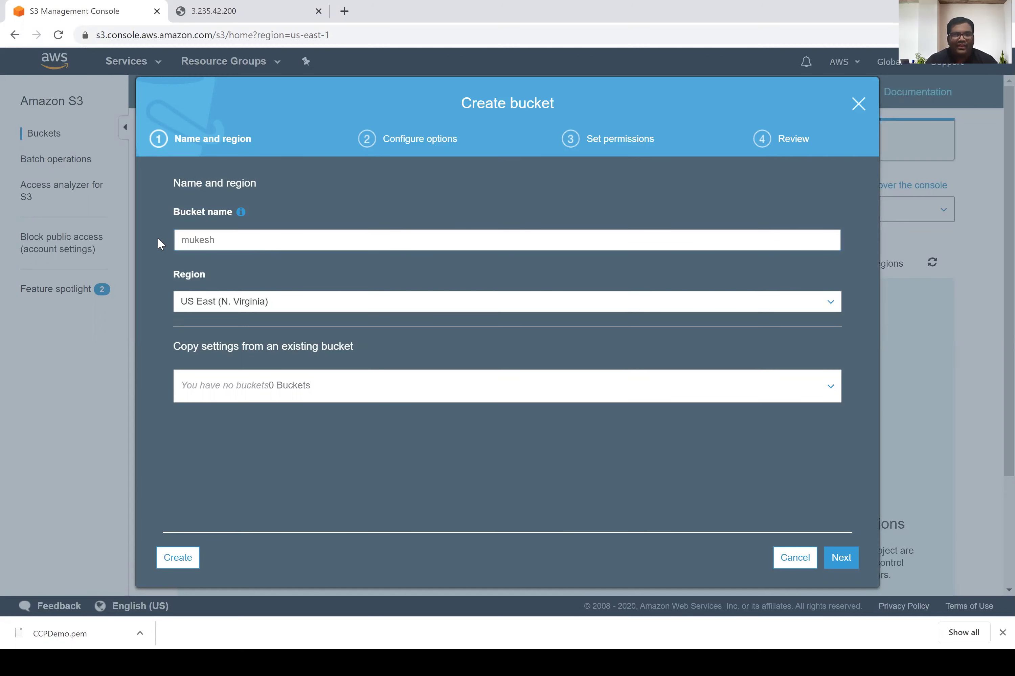
Step: Try hello as the bucket name and look through the region choices again
key(ctrl+a)
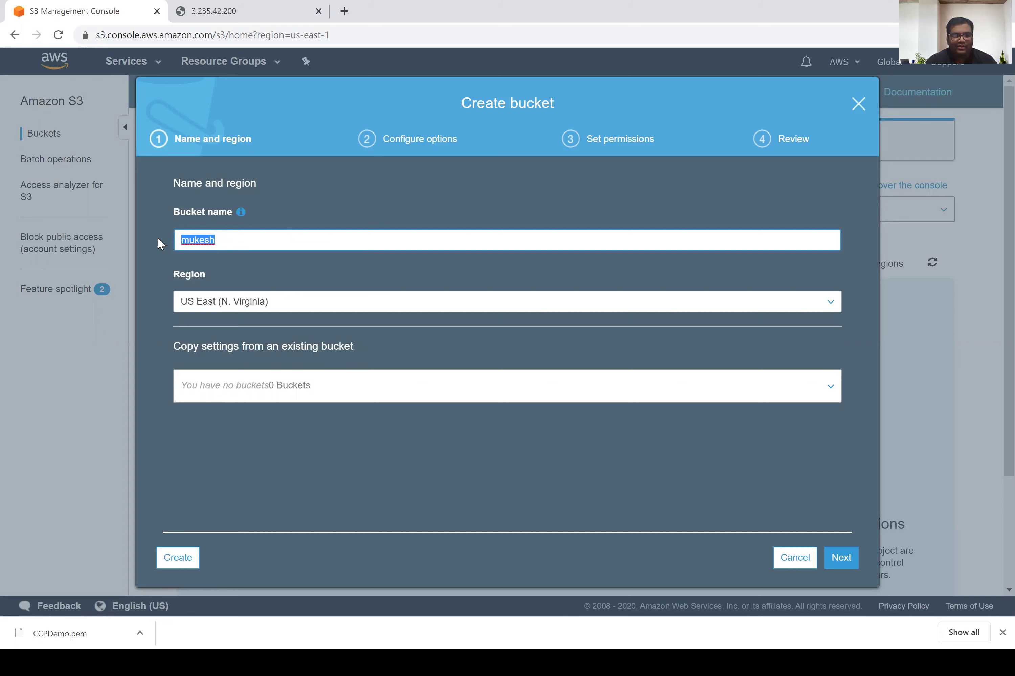
key(BackSpace)
text(hello)
click(331, 311)
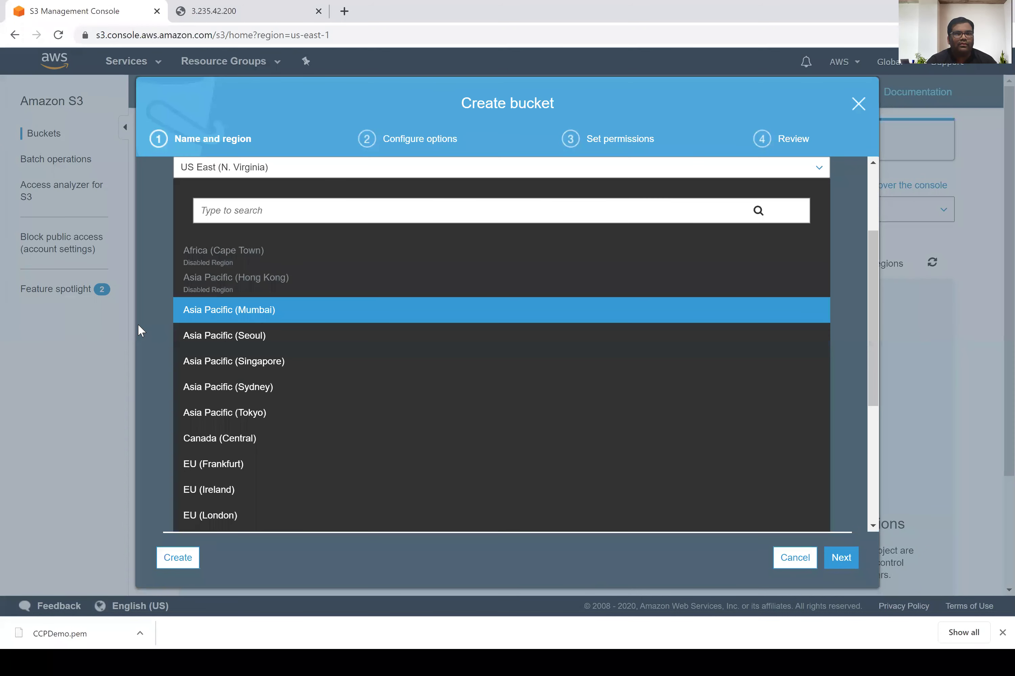
click(245, 386)
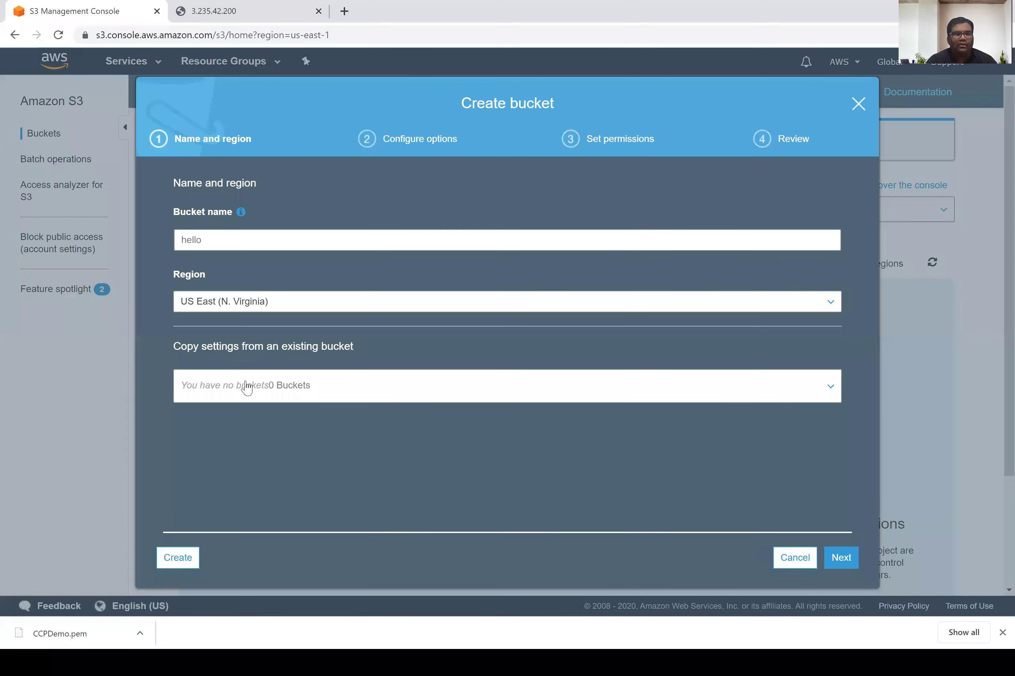
Step: Try FlyhighDemo as the bucket name
click(248, 277)
key(ctrl+a)
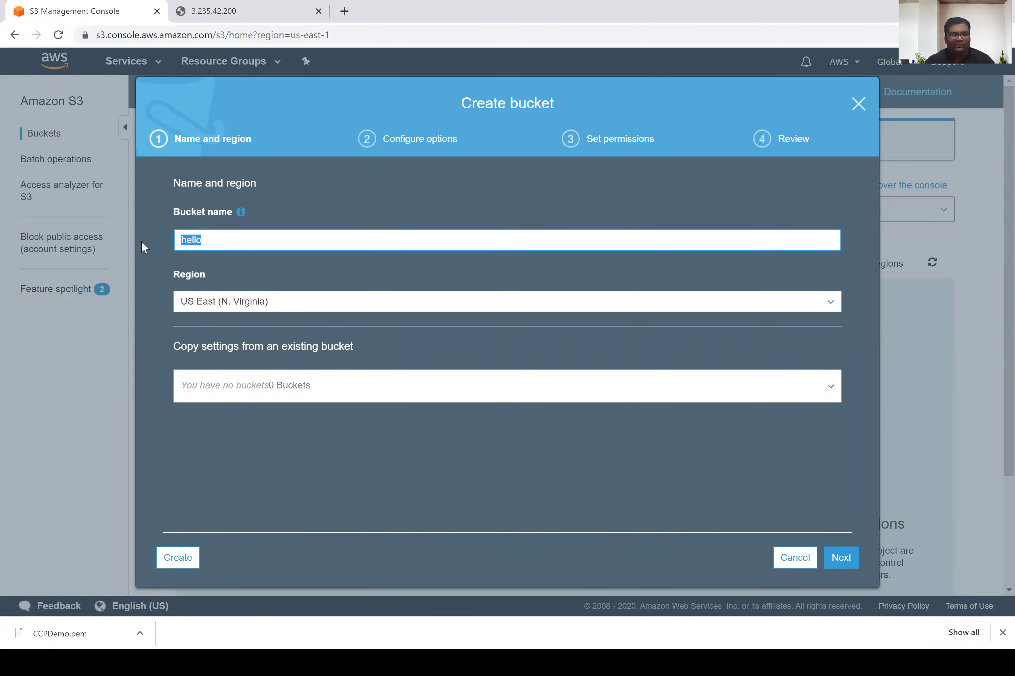
text(Fl)
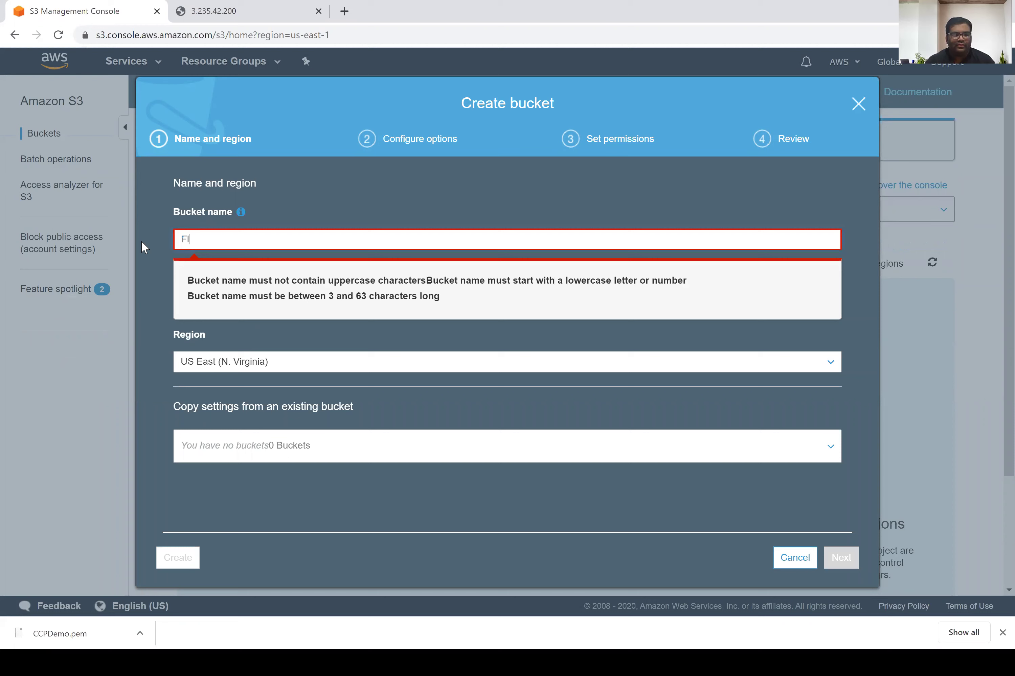
text(yhighDemo)
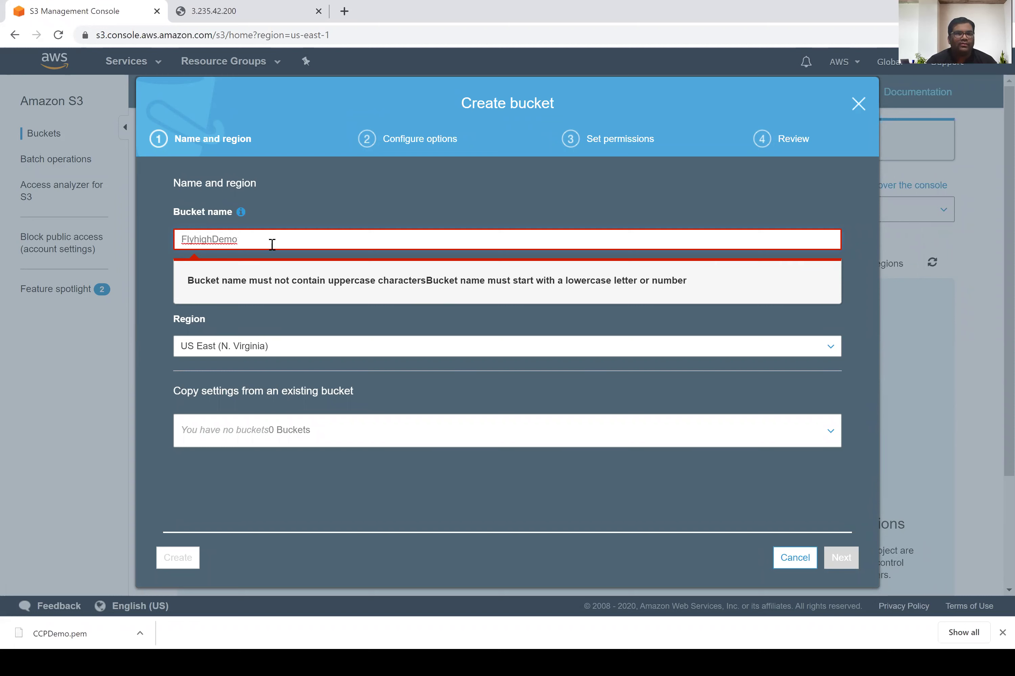
Step: Name the bucket flyhighdemo, keep the US East (N. Virginia) region, and continue to the bucket's configuration options
key(ctrl+a)
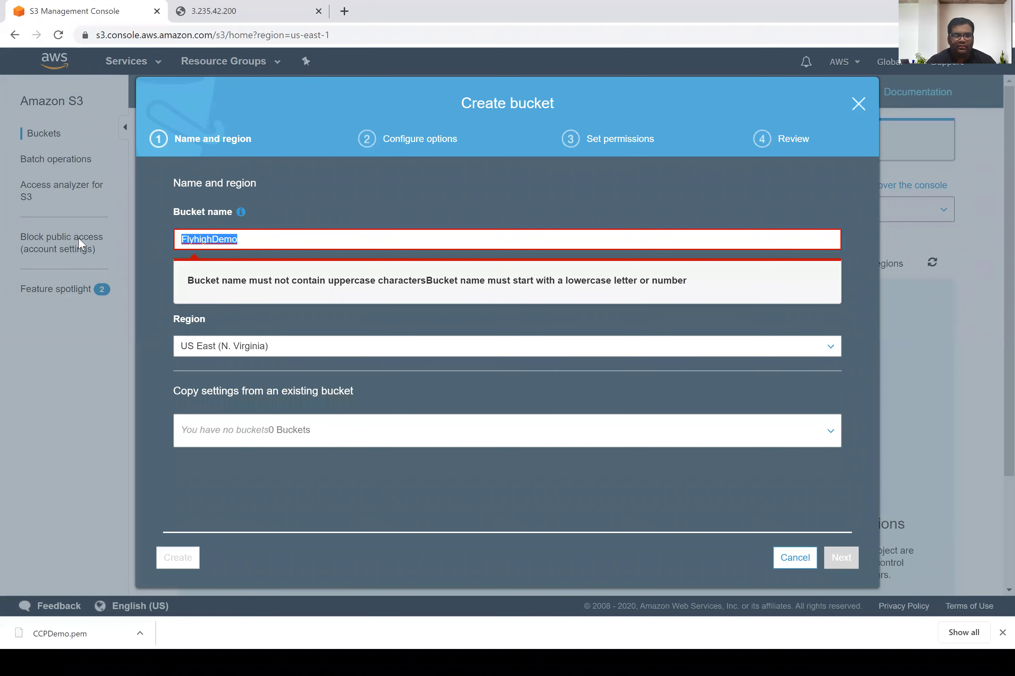
text(flyhighdemo)
click(258, 306)
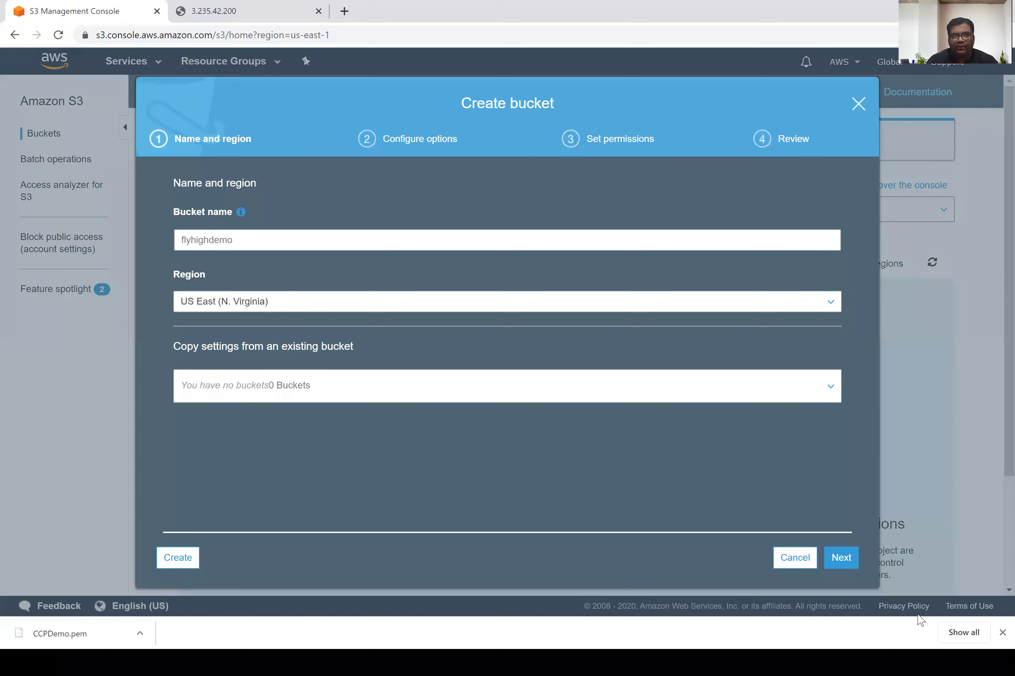
click(845, 563)
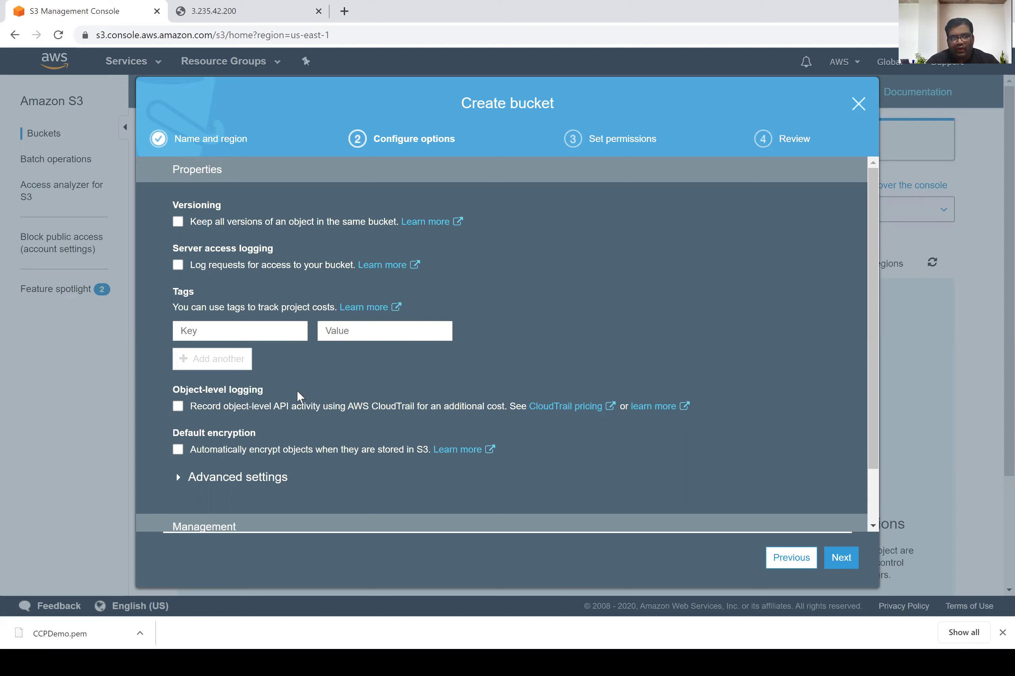
Step: Review the bucket's logging, tag, encryption and request metrics options, leave them at their defaults, and continue to the permissions
drag(263, 390, 181, 390)
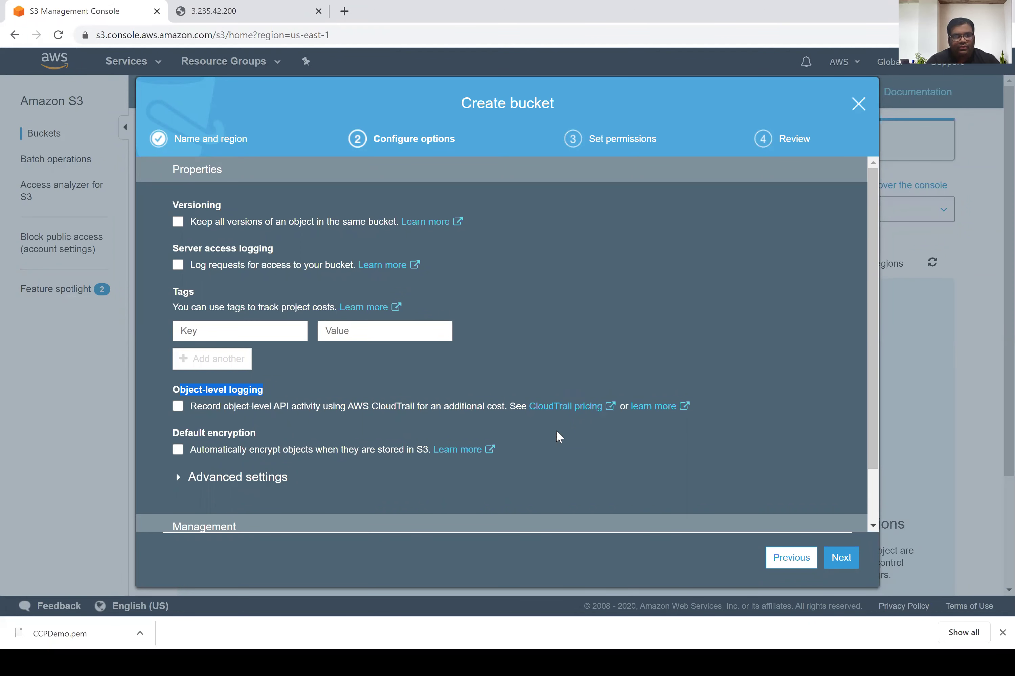
scroll(358, 490, down, 2)
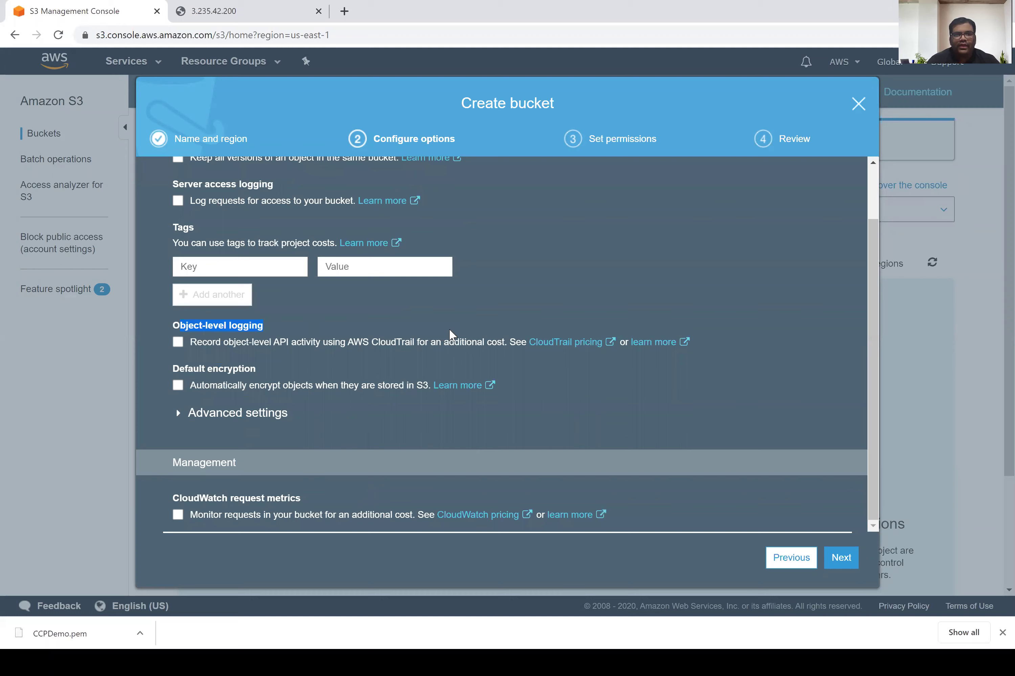
scroll(278, 328, up, 2)
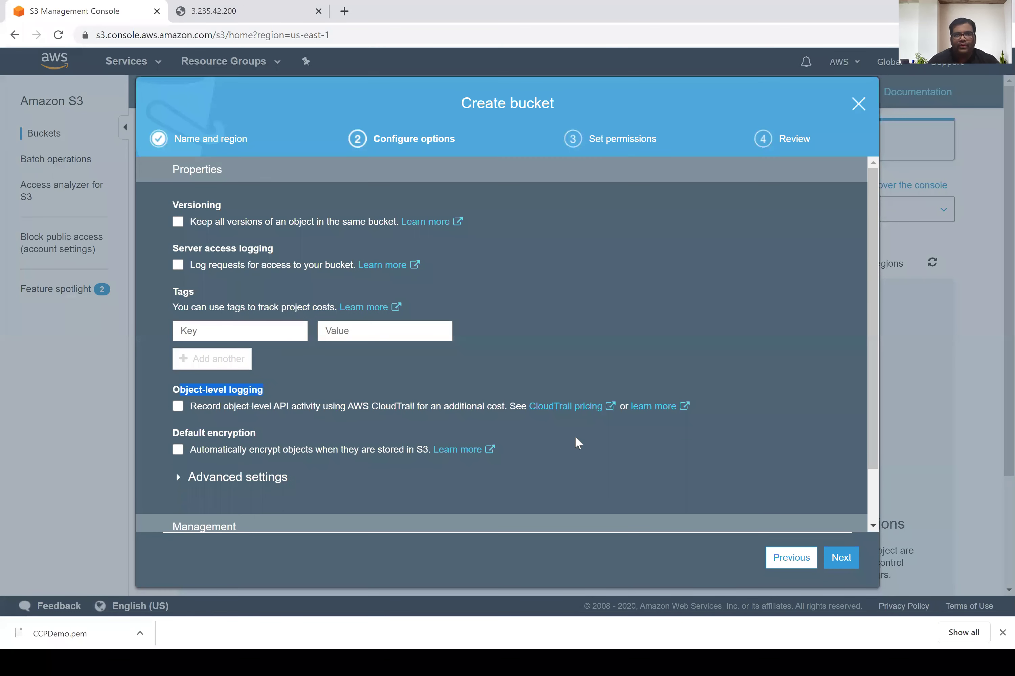
click(842, 559)
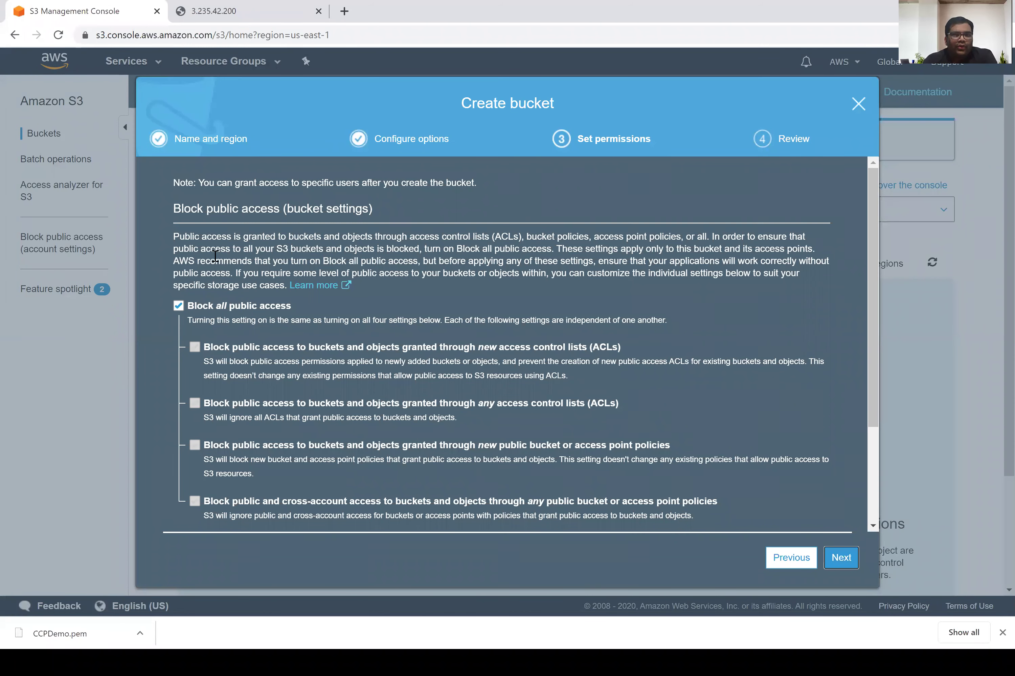
Step: Turn off Block all public access for the bucket and highlight the warning text about public exposure
drag(174, 216, 255, 214)
key(shift+End)
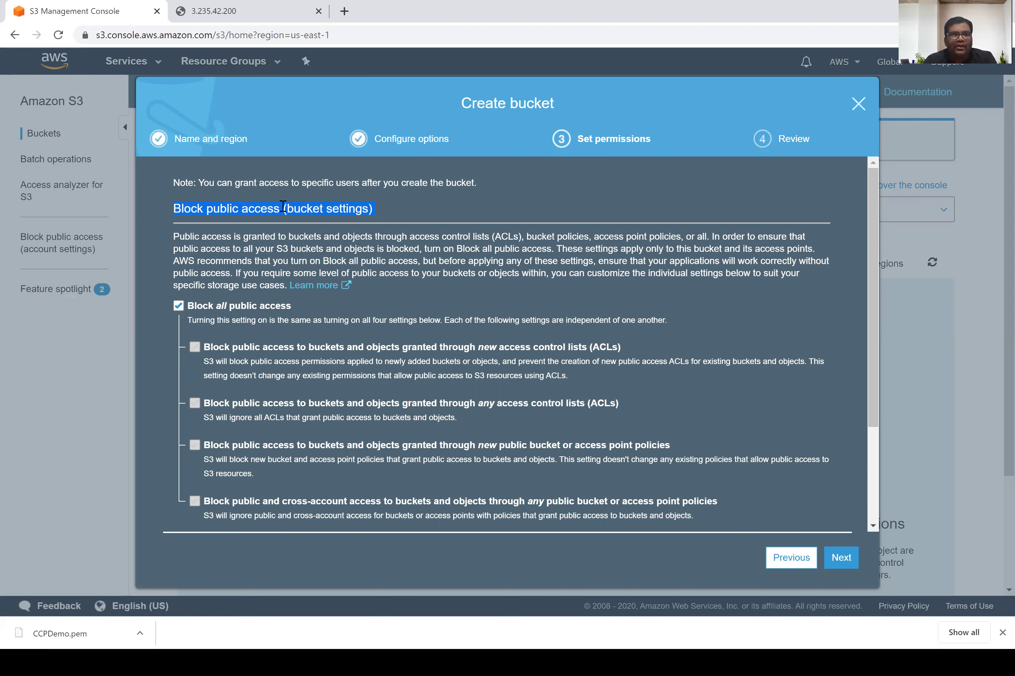
click(179, 305)
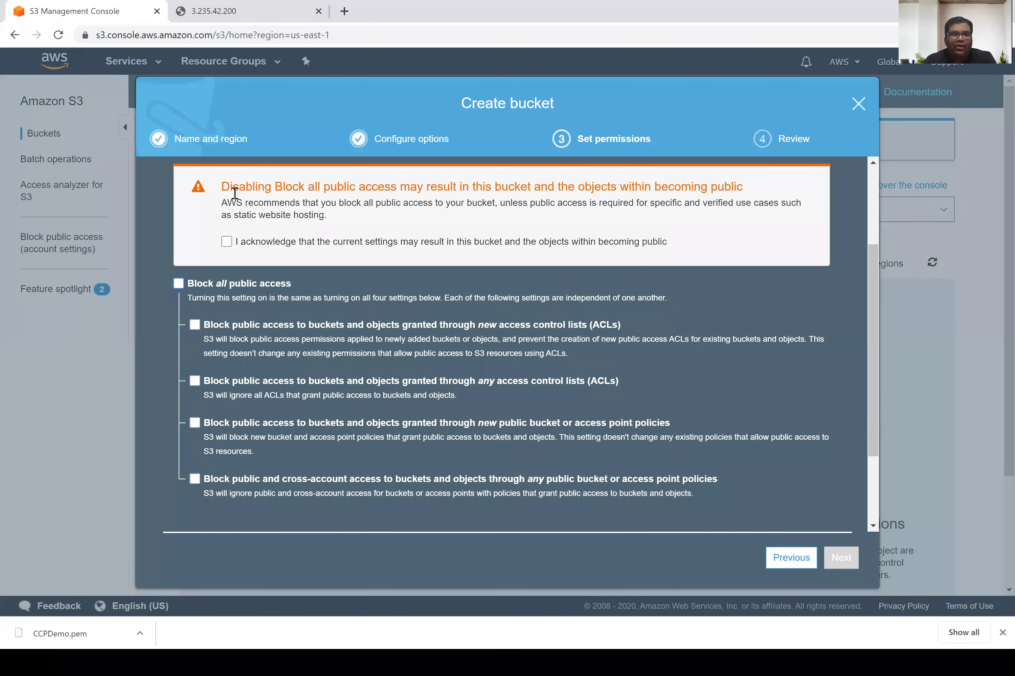
drag(279, 215, 220, 186)
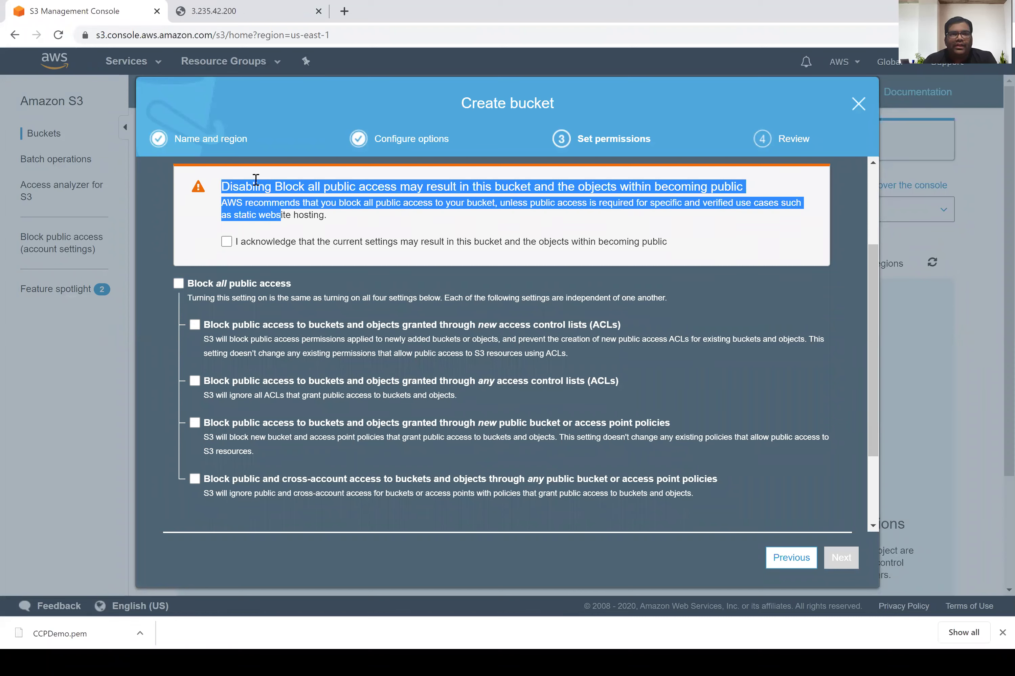
Step: Acknowledge that the bucket and its objects may become public, review the settings, and create the flyhighdemo bucket
click(376, 197)
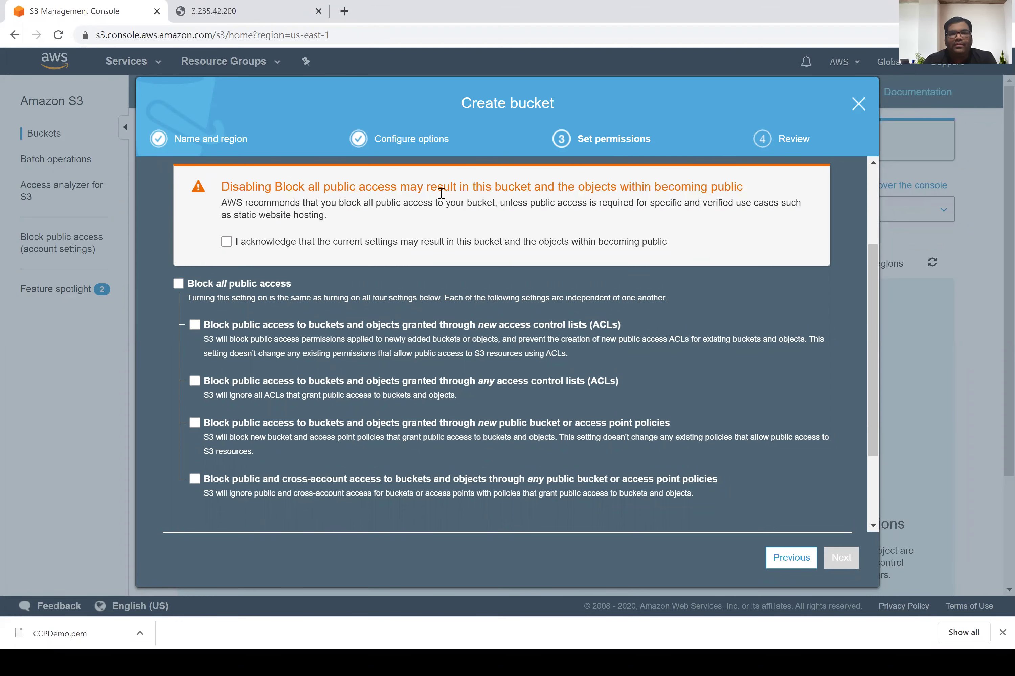
click(579, 190)
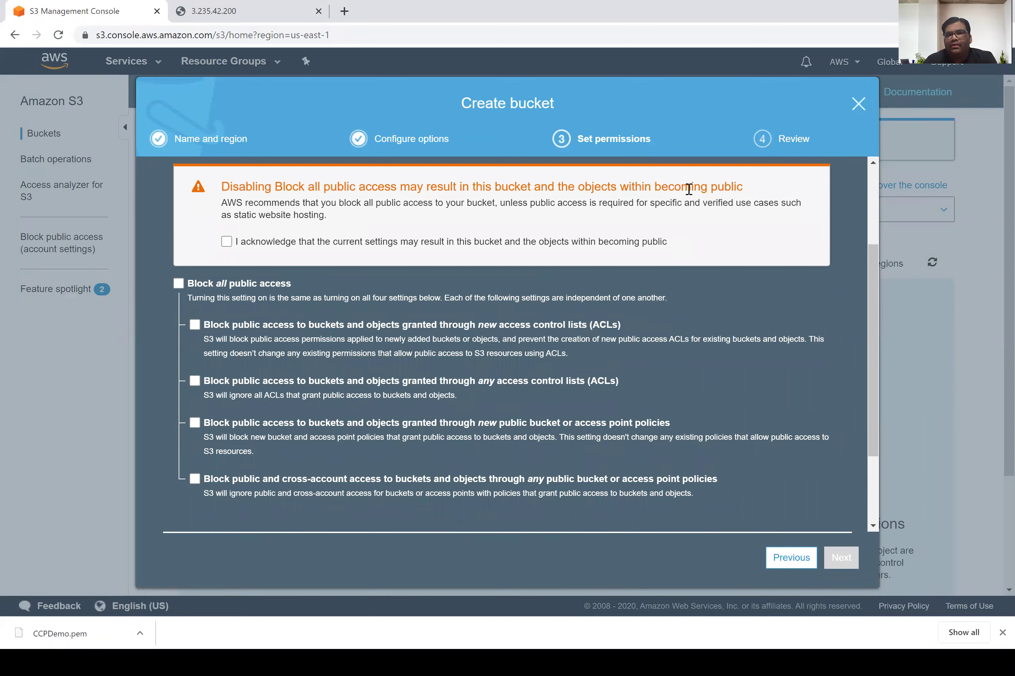
shift+click(739, 191)
shift+click(745, 195)
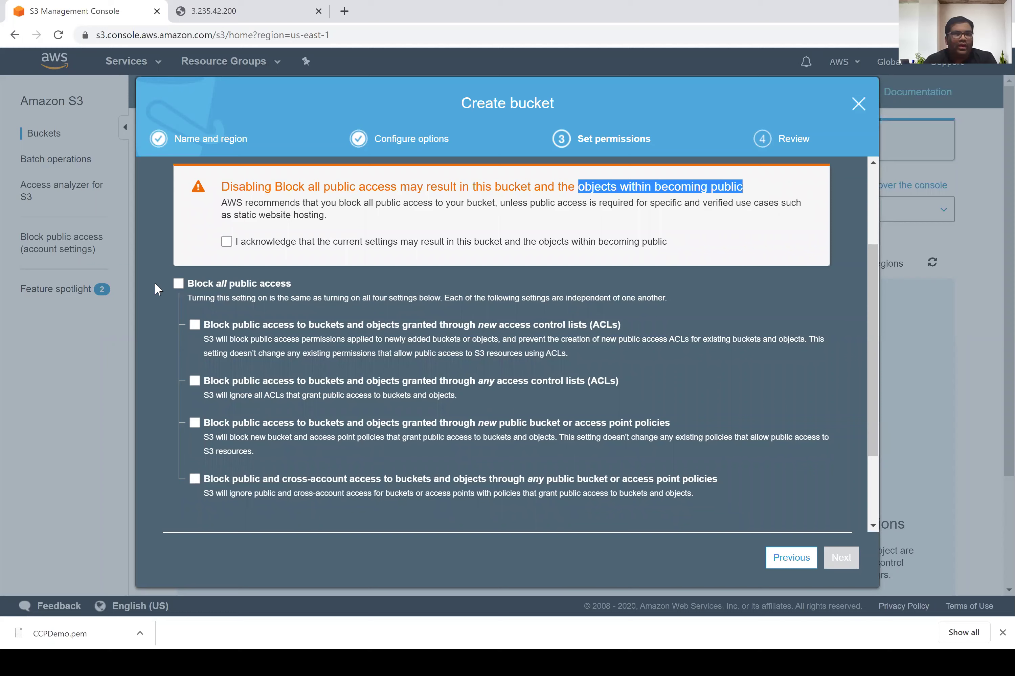
click(226, 243)
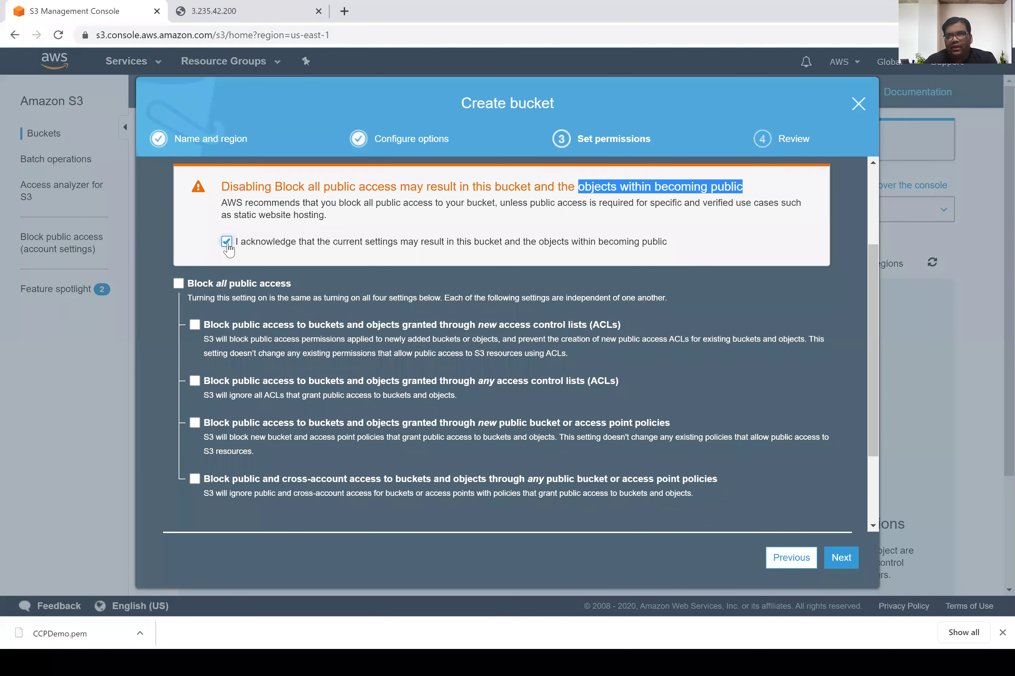
click(839, 557)
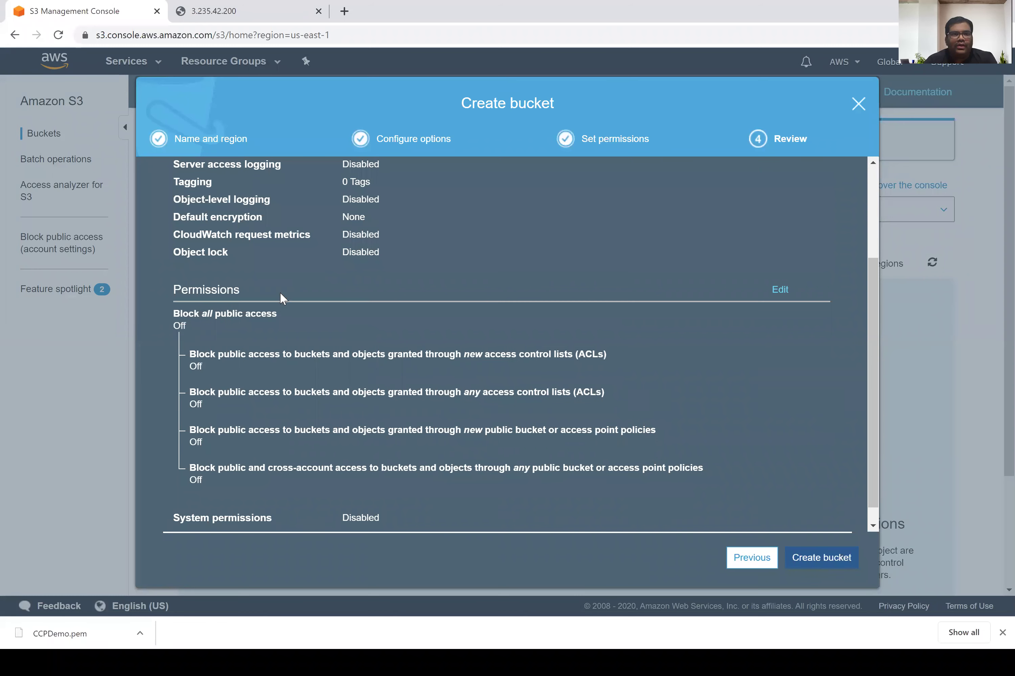
drag(872, 279, 870, 159)
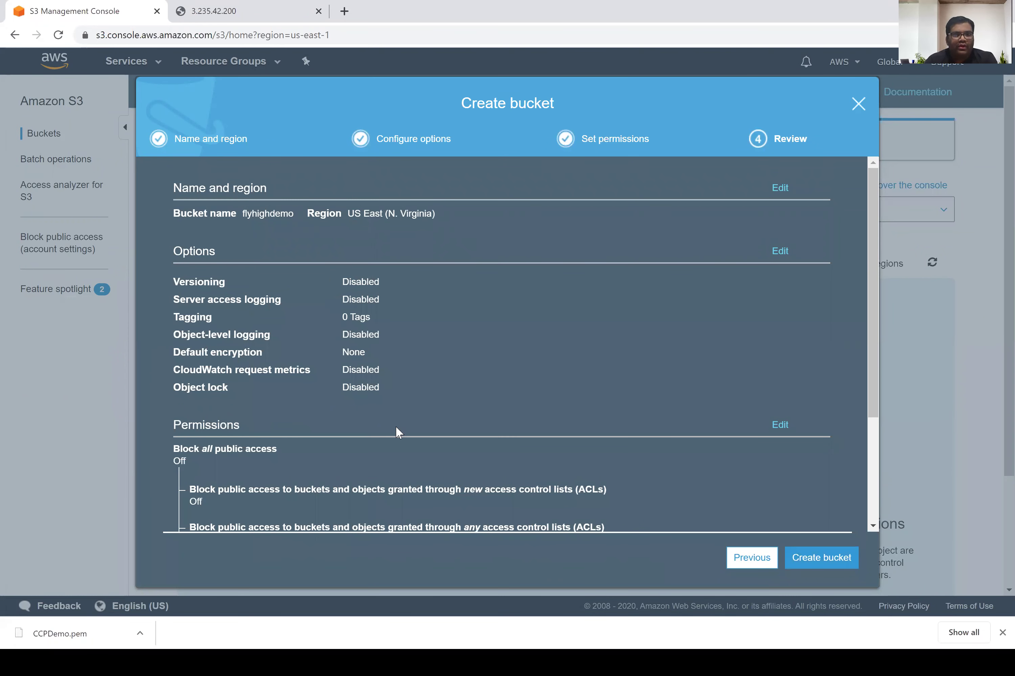
click(815, 563)
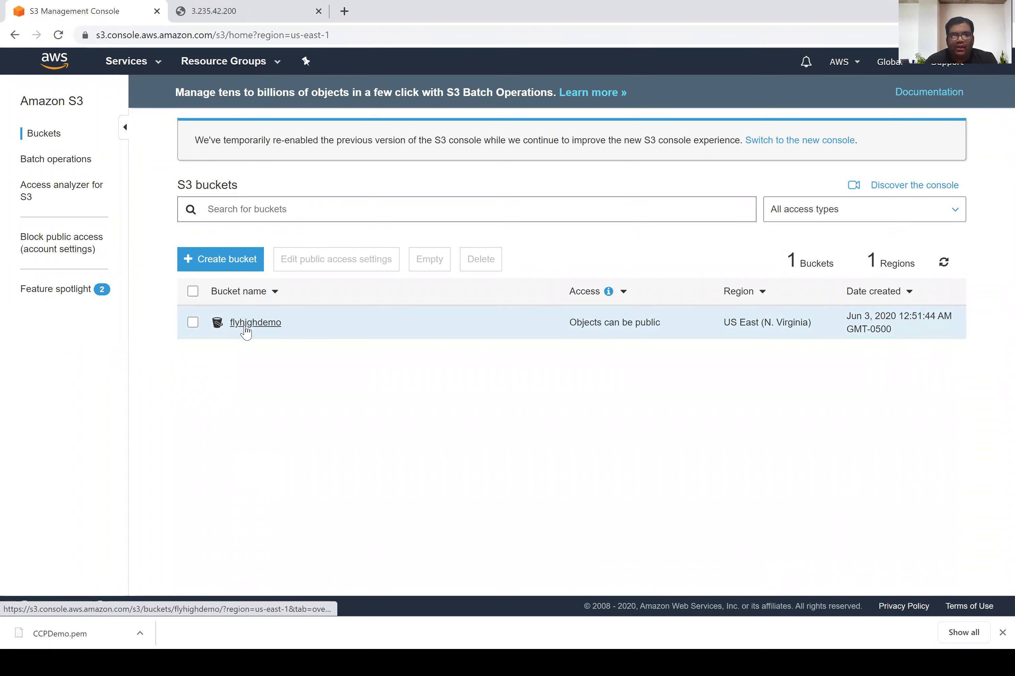
Step: Start an upload to the flyhighdemo bucket with AWS Certified Solutions Architect - Associate certificate.pdf and Fly High Banner.PNG from the S3 Demo folder
click(246, 330)
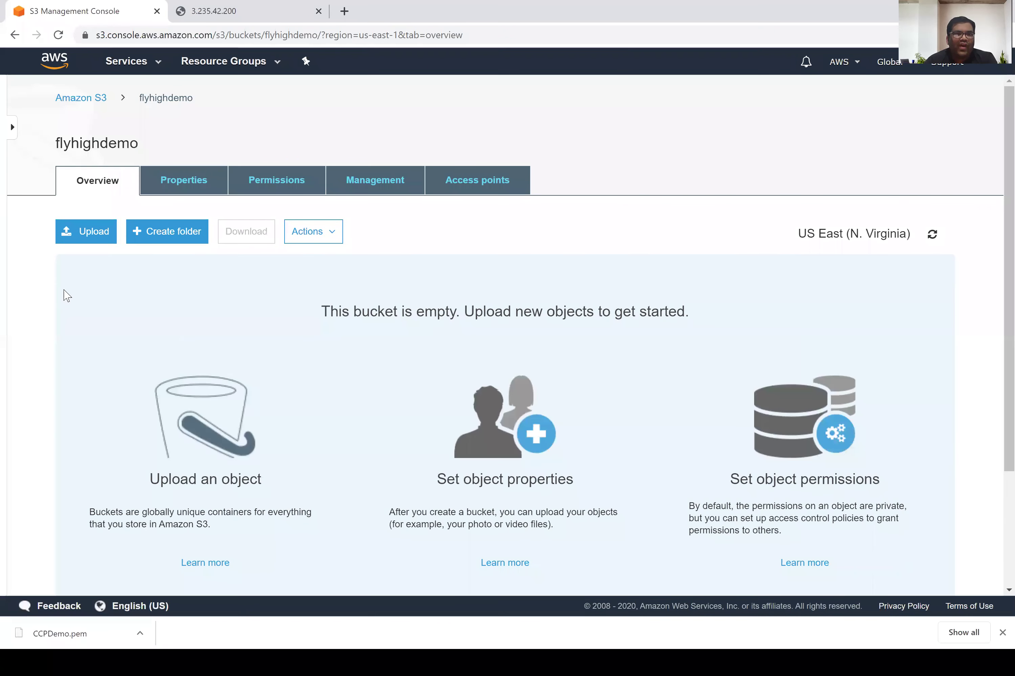
click(103, 243)
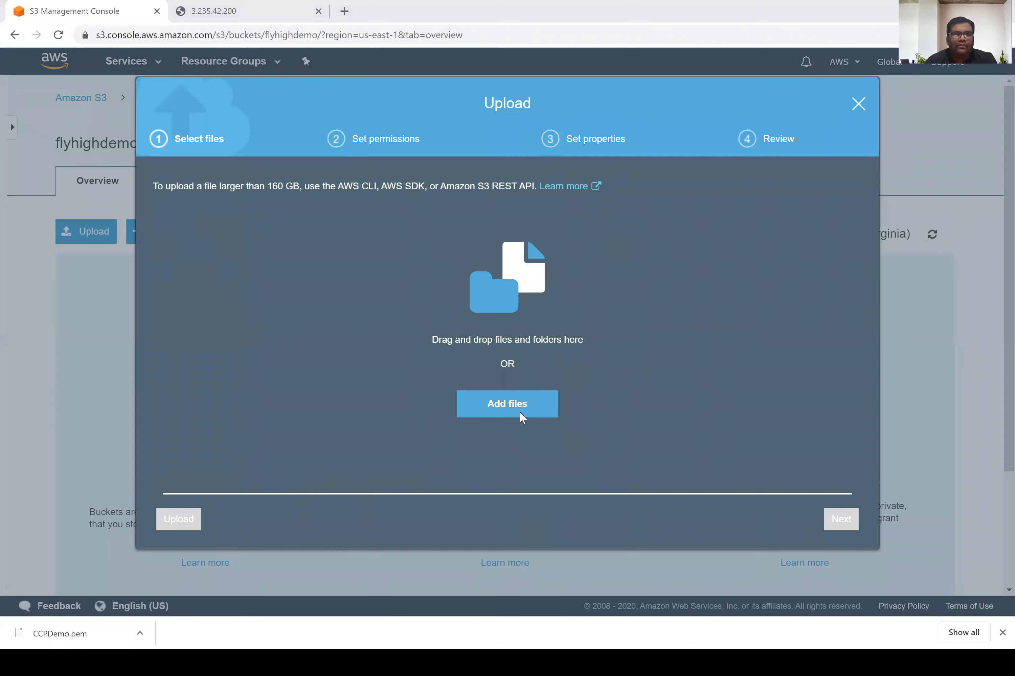
click(519, 411)
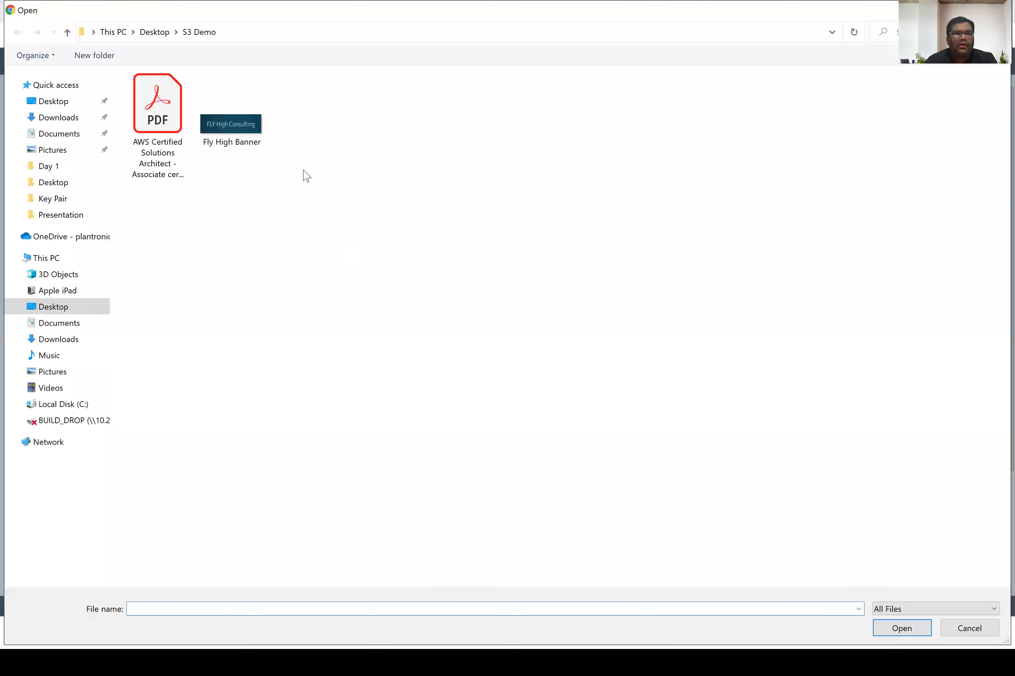
drag(303, 171, 98, 123)
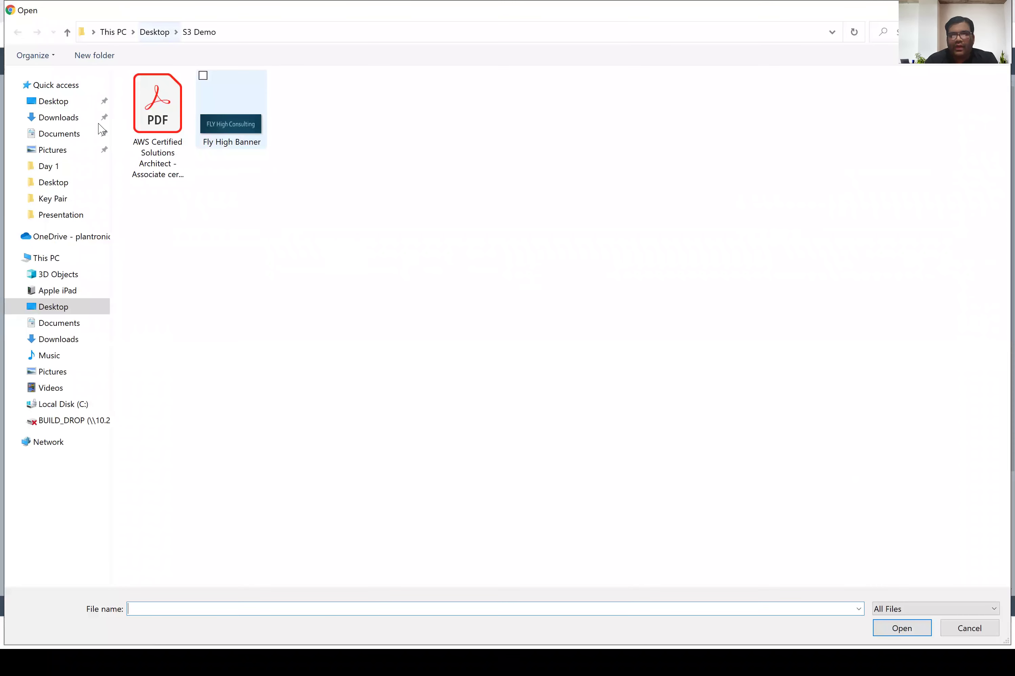
click(900, 625)
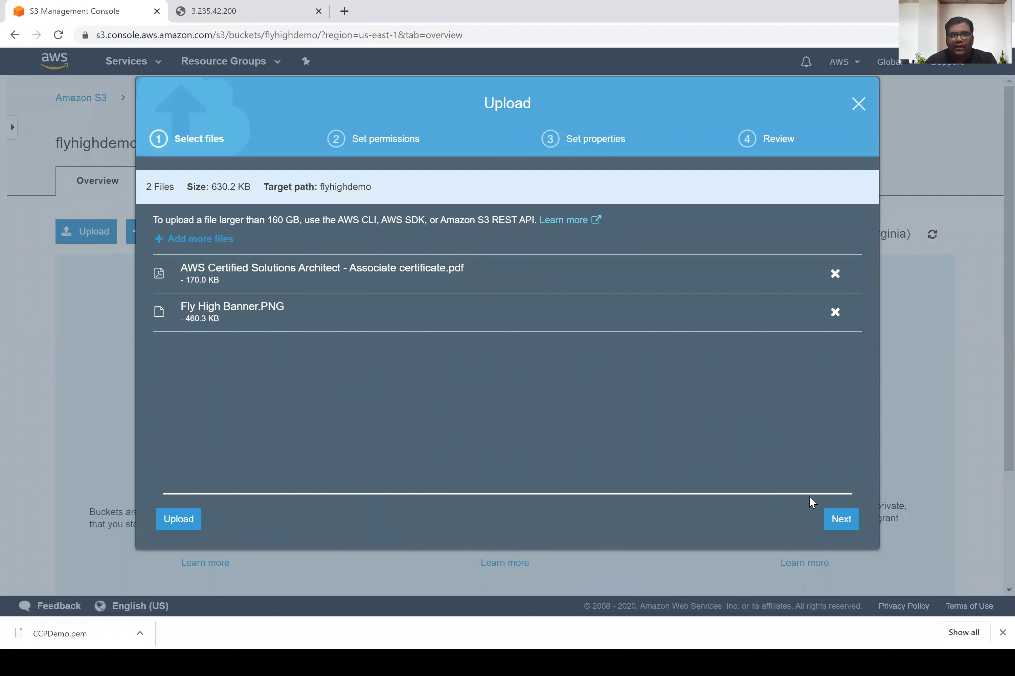
click(842, 521)
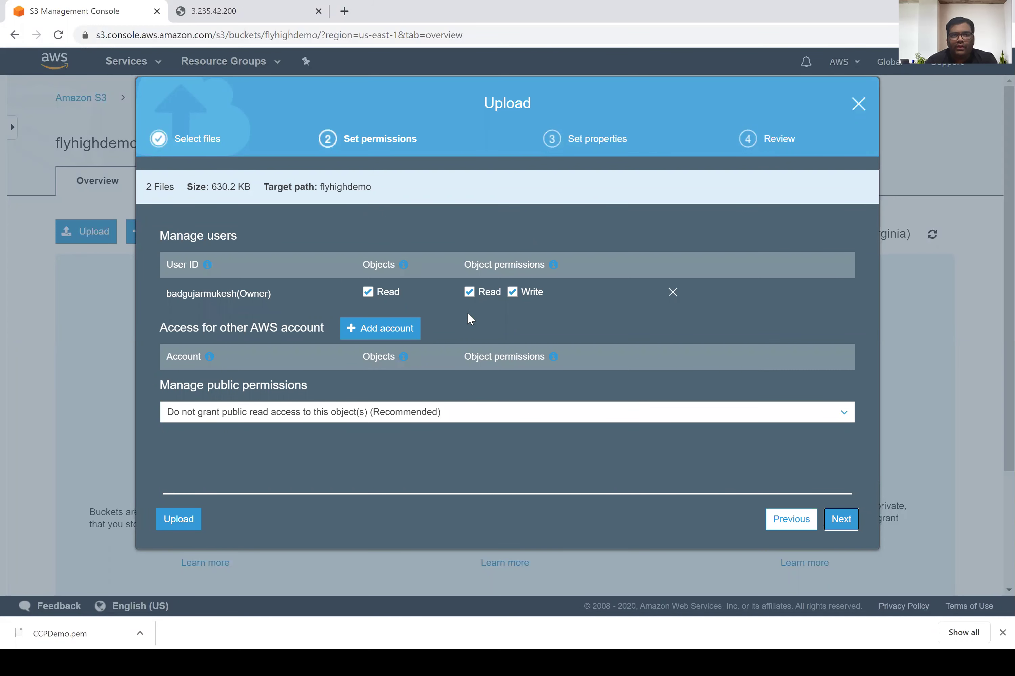
Step: Keep the default permissions, review the storage classes, keep Standard, and upload the two files
click(843, 519)
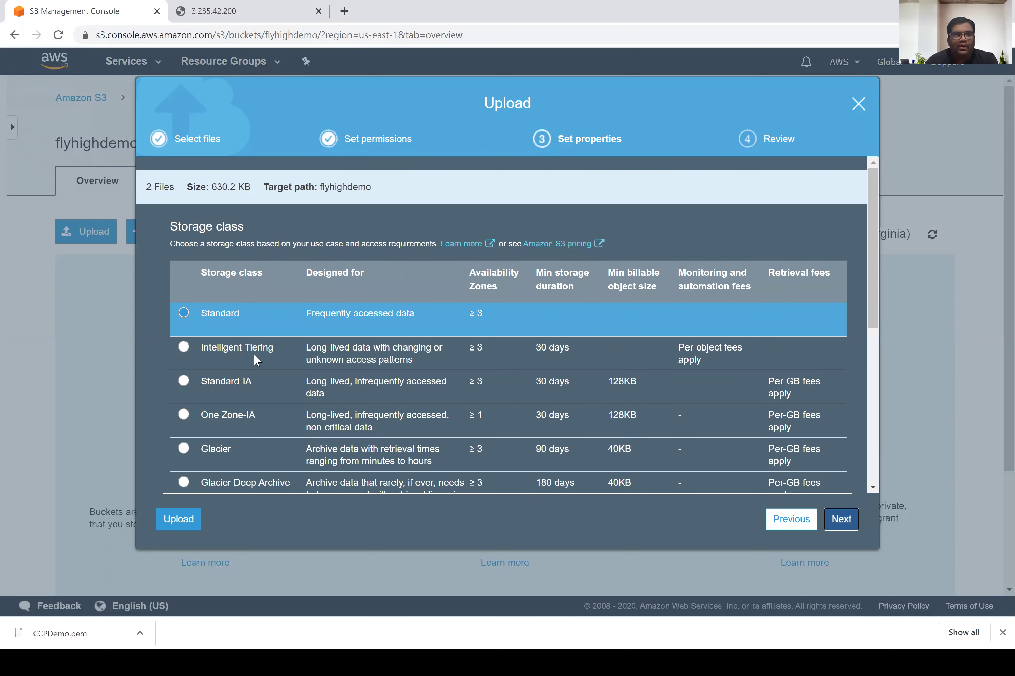
triple_click(195, 227)
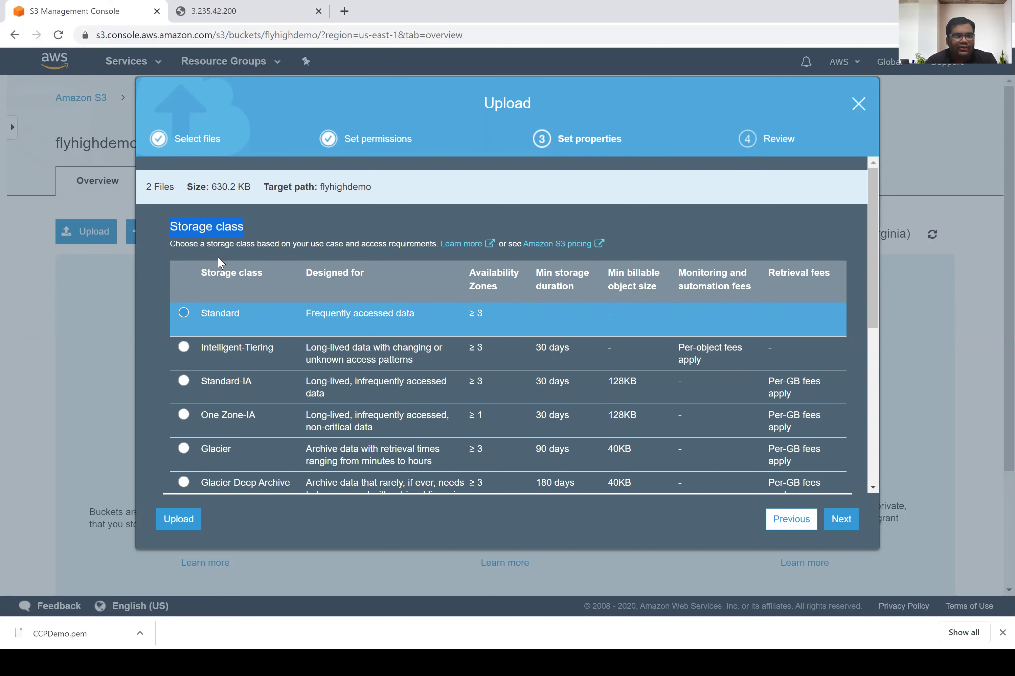
scroll(230, 295, down, 1)
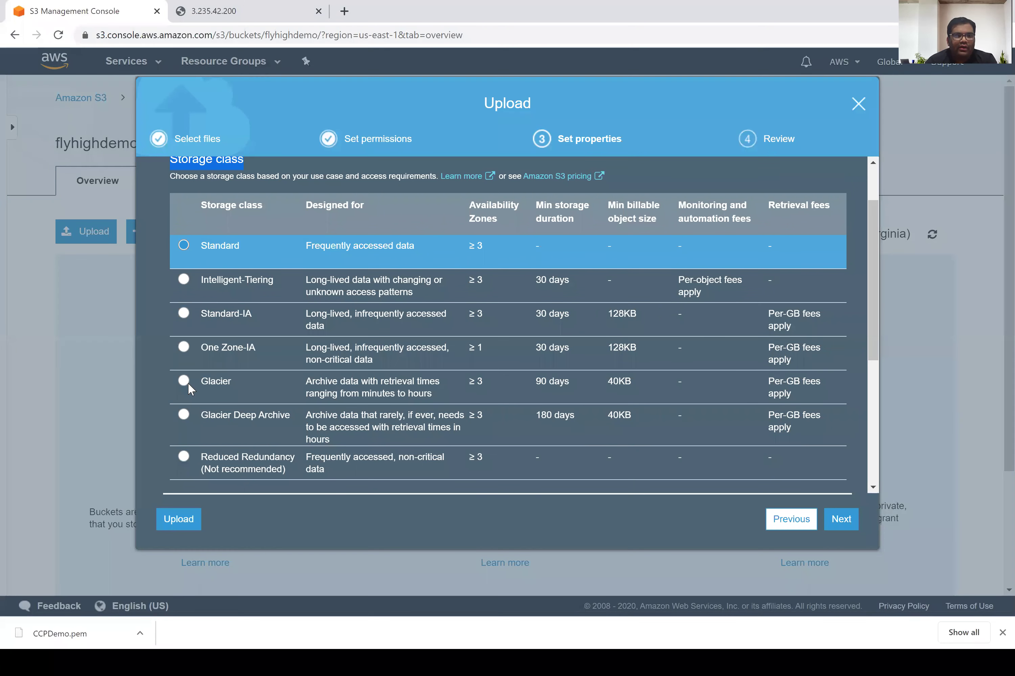
scroll(202, 370, up, 1)
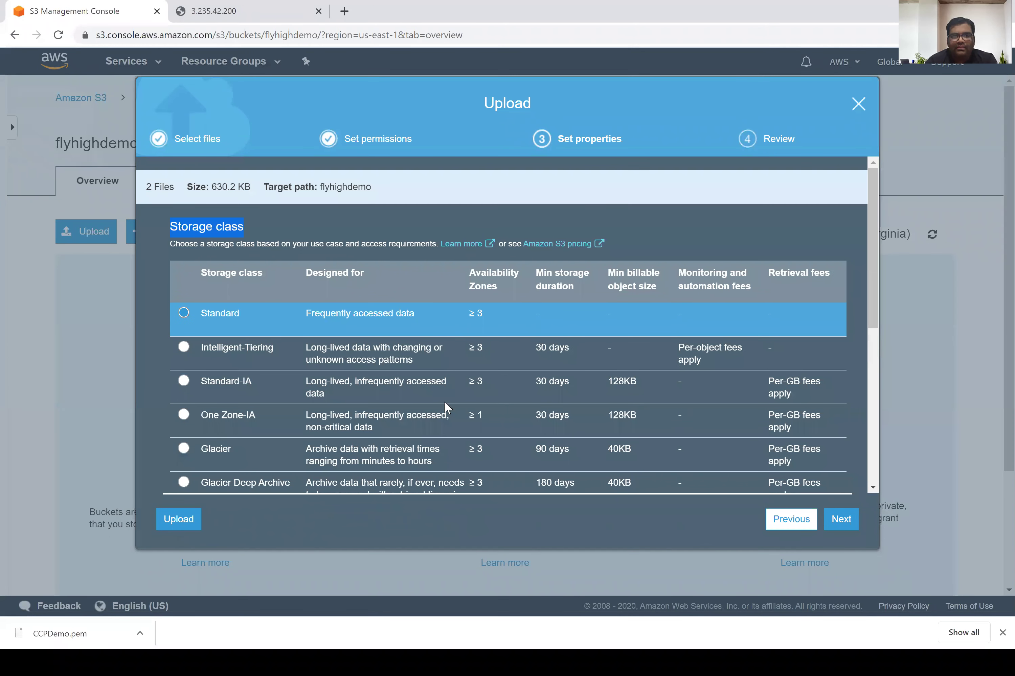
click(848, 530)
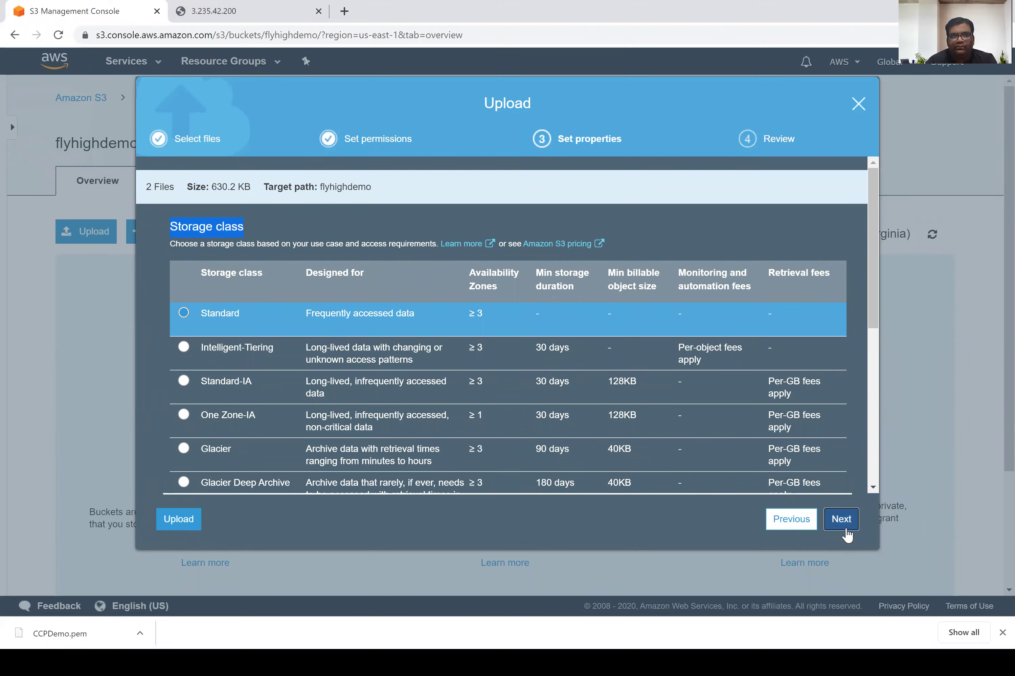
click(847, 529)
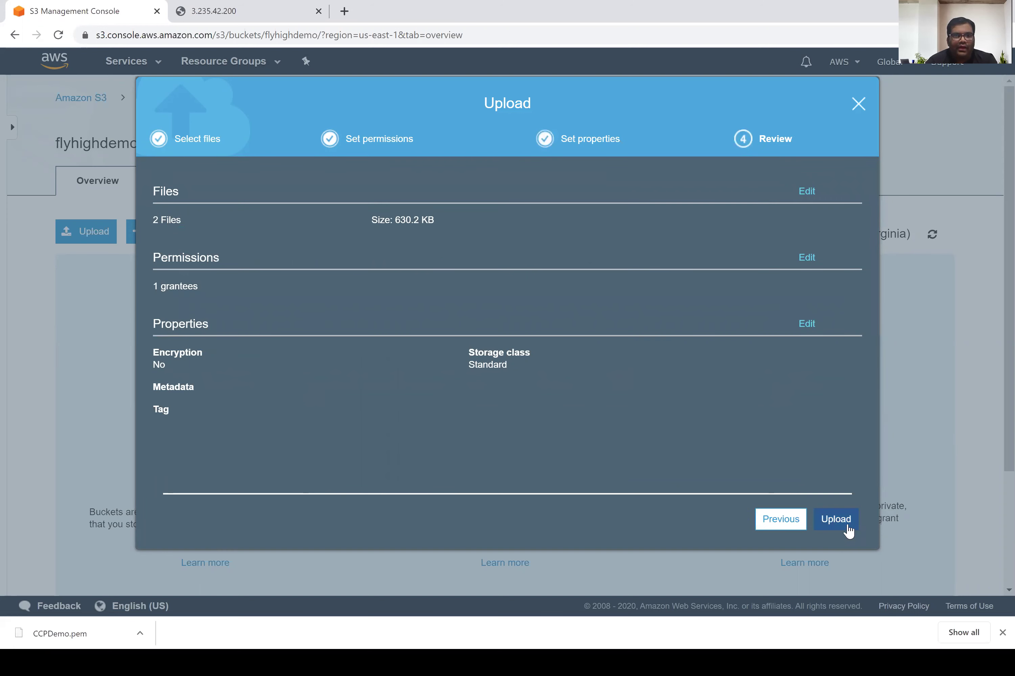
click(835, 519)
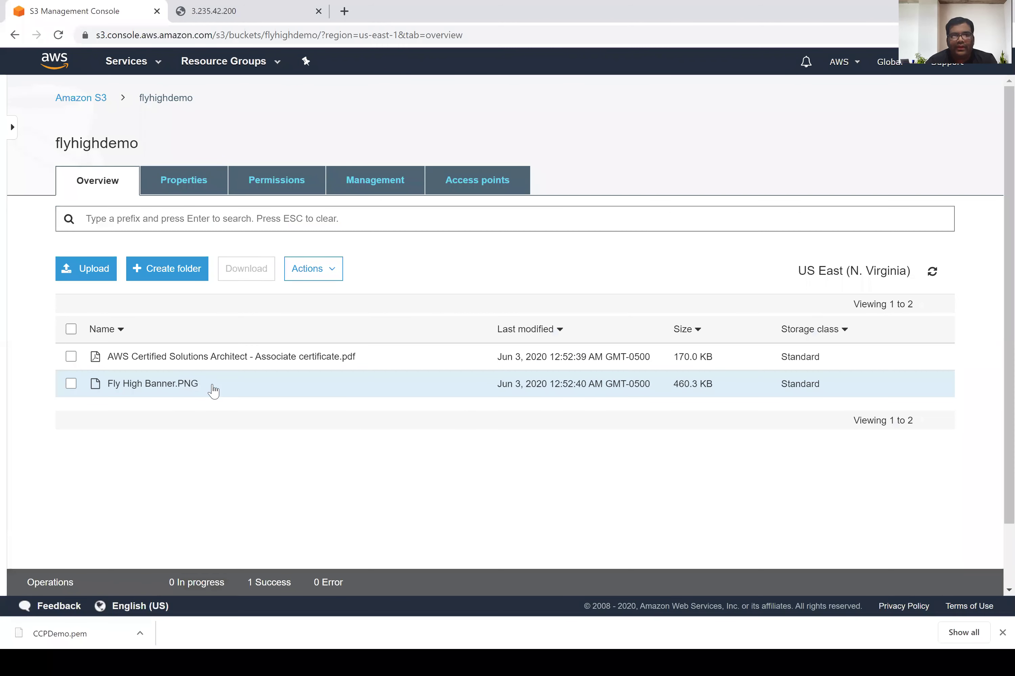
Step: Open the object URL of Fly High Banner.PNG to test public access, and return to the object's details
click(152, 384)
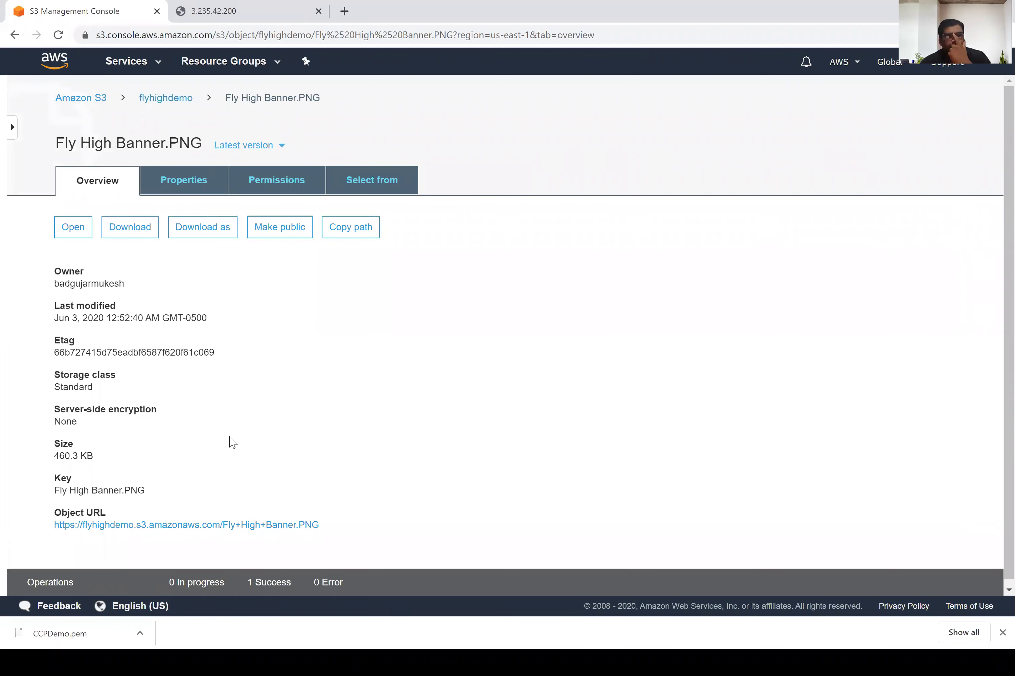
scroll(232, 441, down, 1)
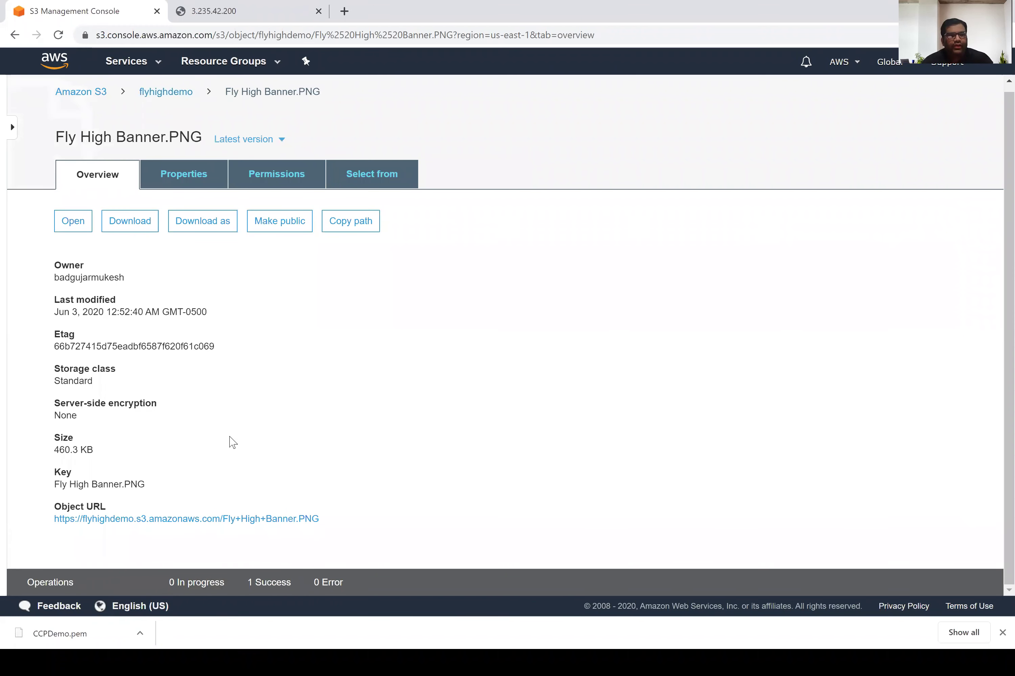
triple_click(105, 520)
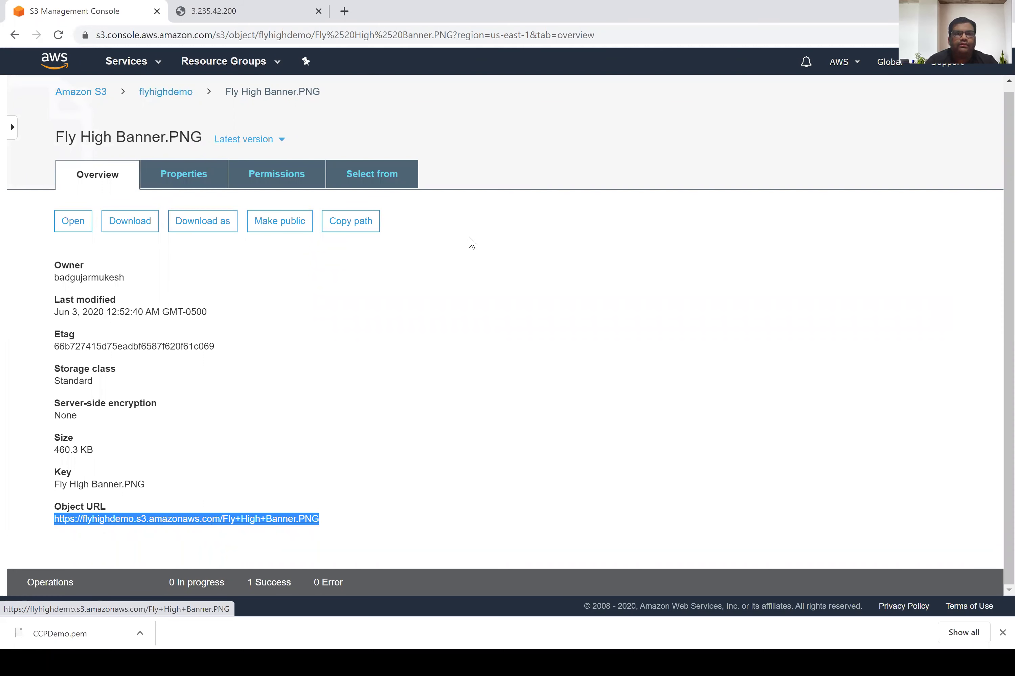
key(alt+Tab)
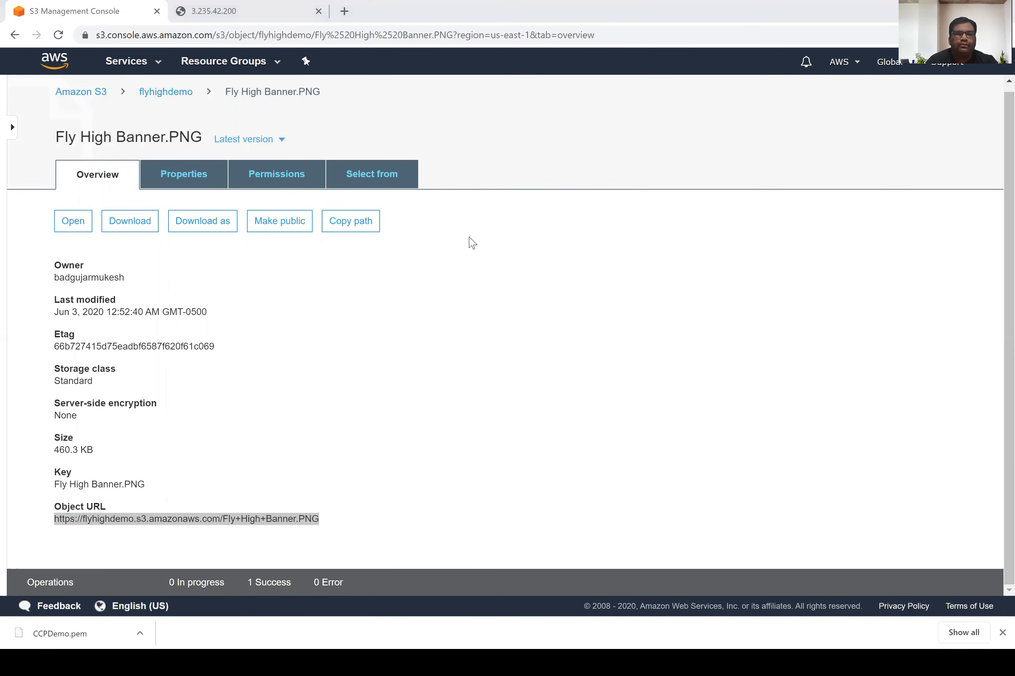
click(252, 519)
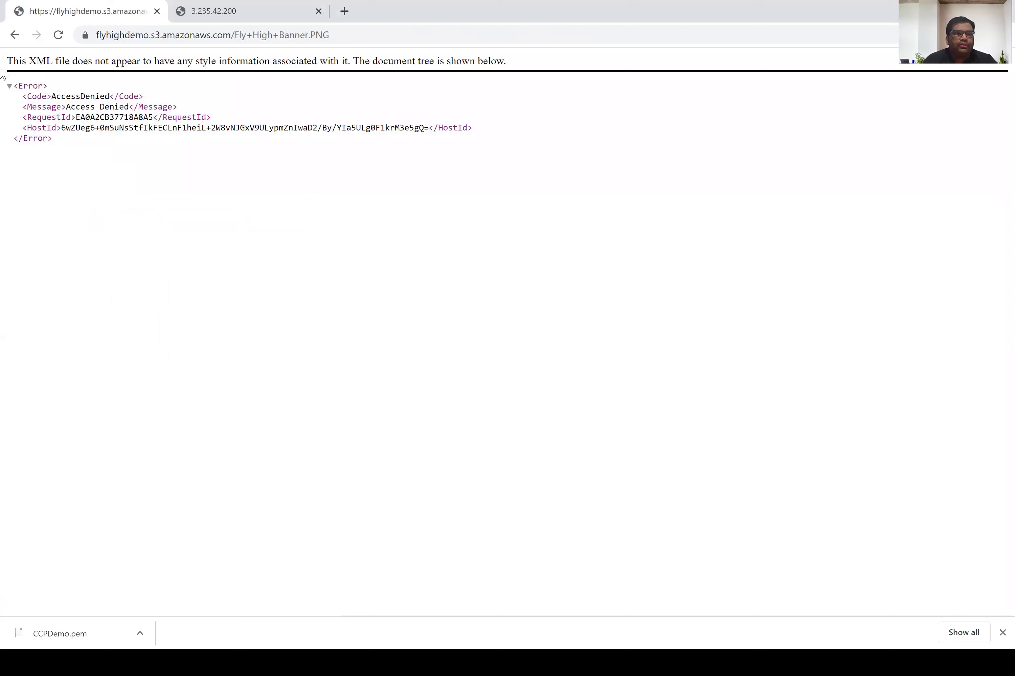
key(ctrl+a)
click(245, 218)
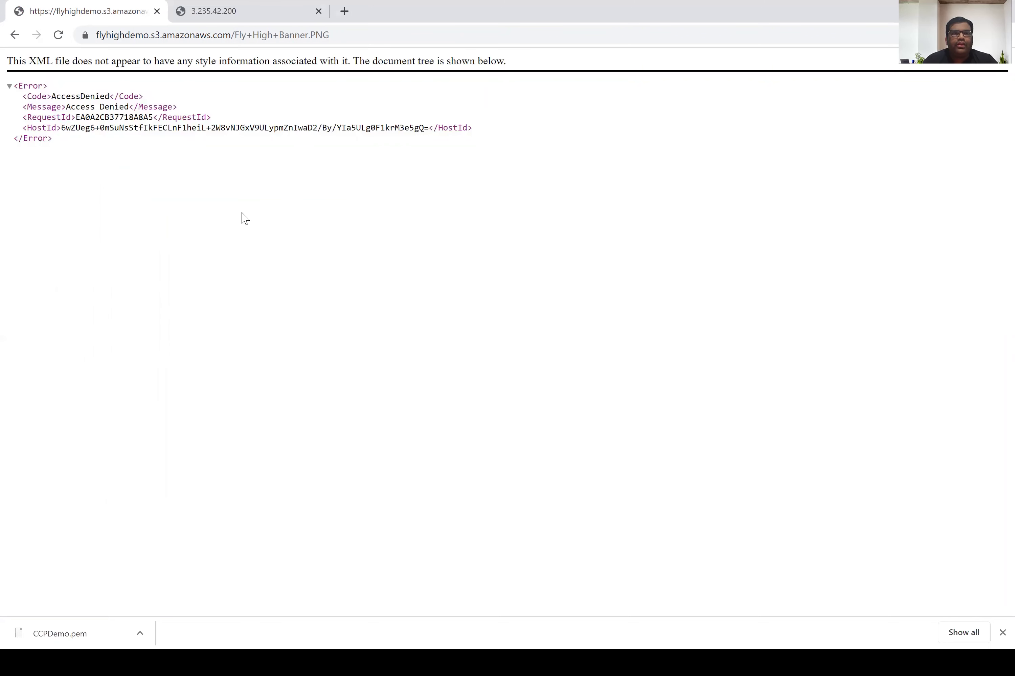
click(15, 34)
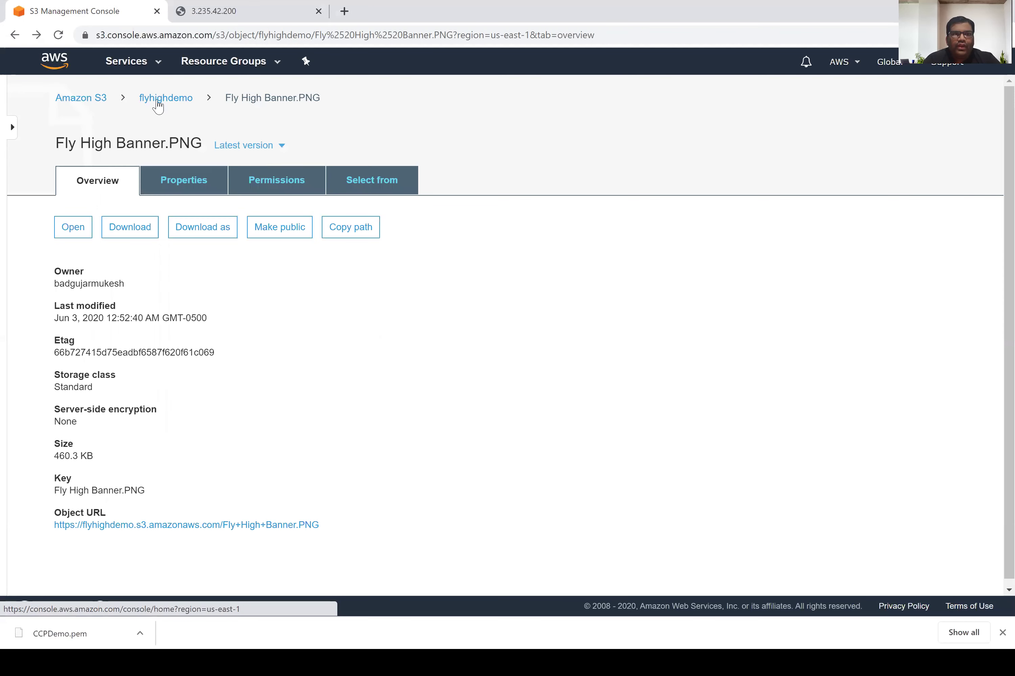
Step: Grant Everyone the Read object permission on Fly High Banner.PNG, and return to the object's overview
click(157, 103)
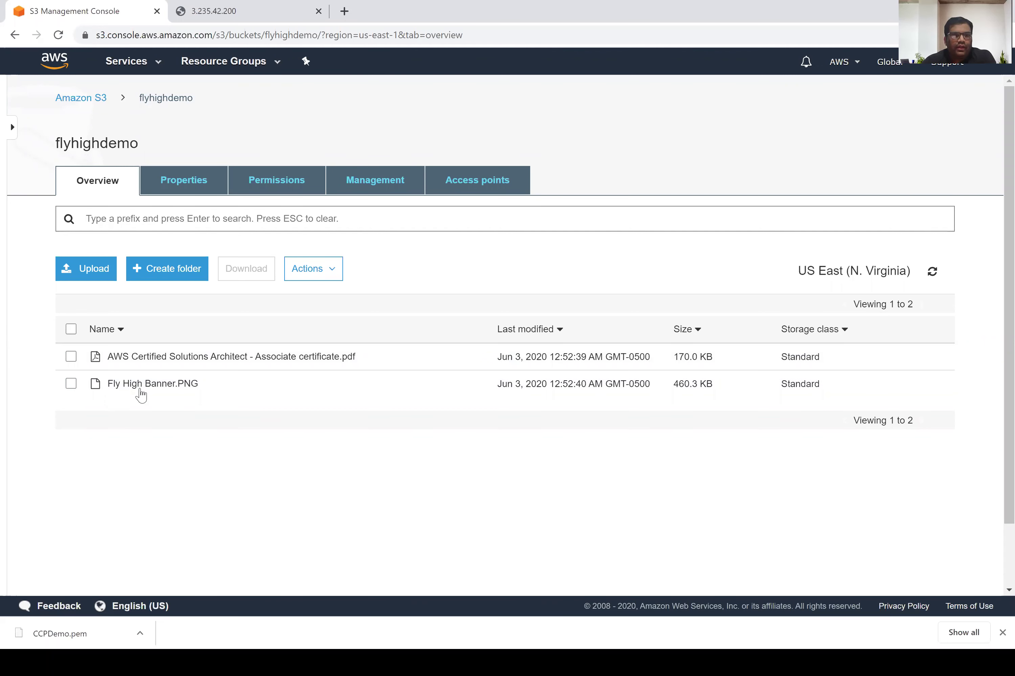
click(150, 385)
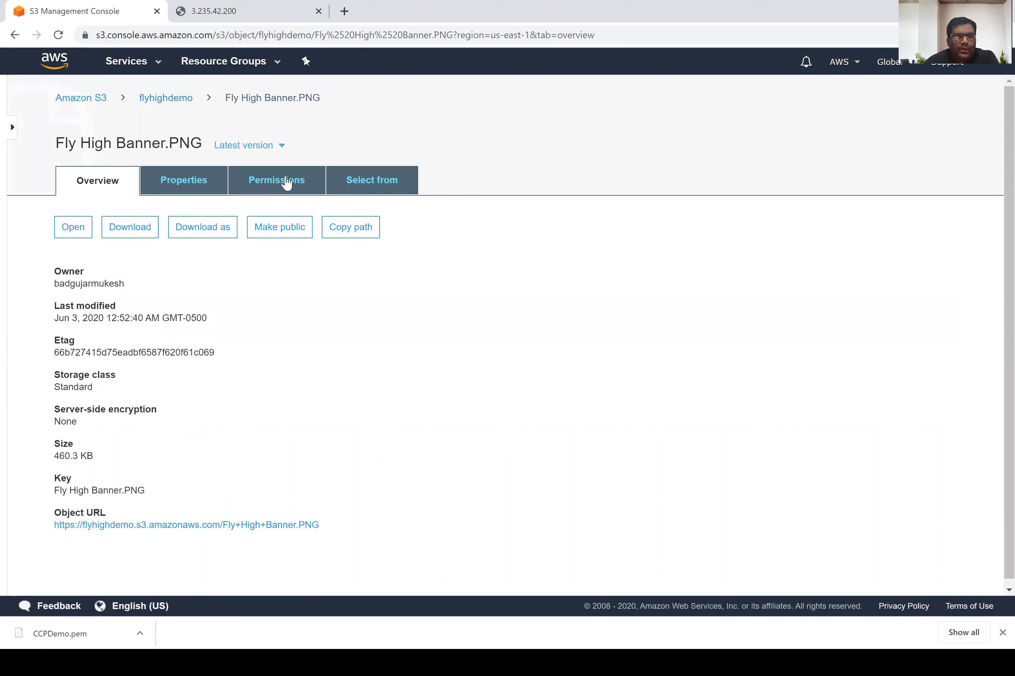
click(286, 183)
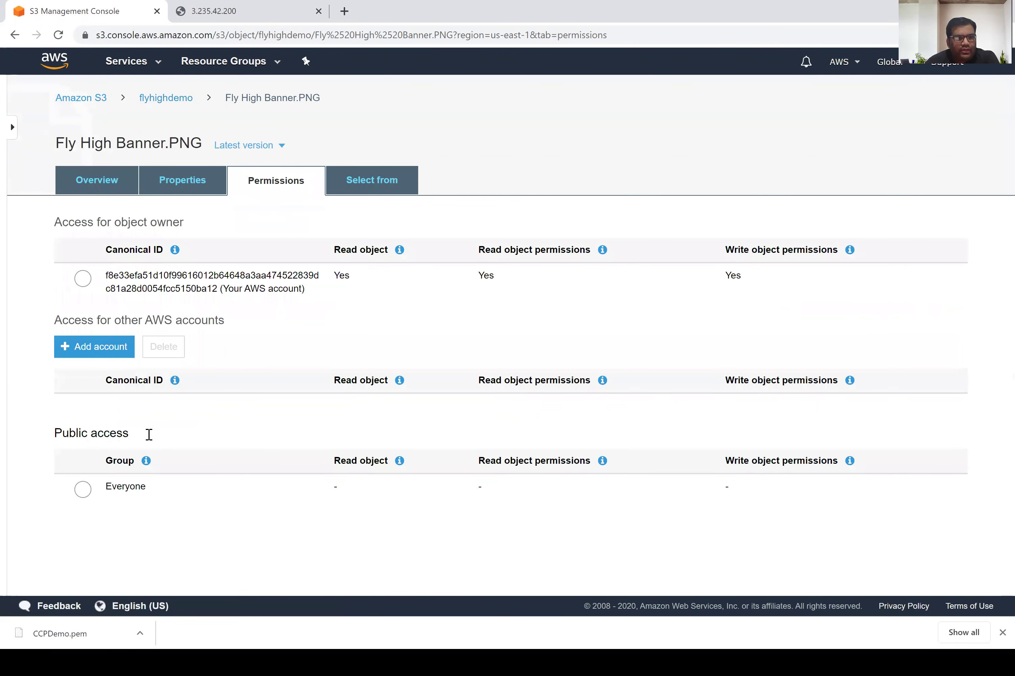
triple_click(48, 433)
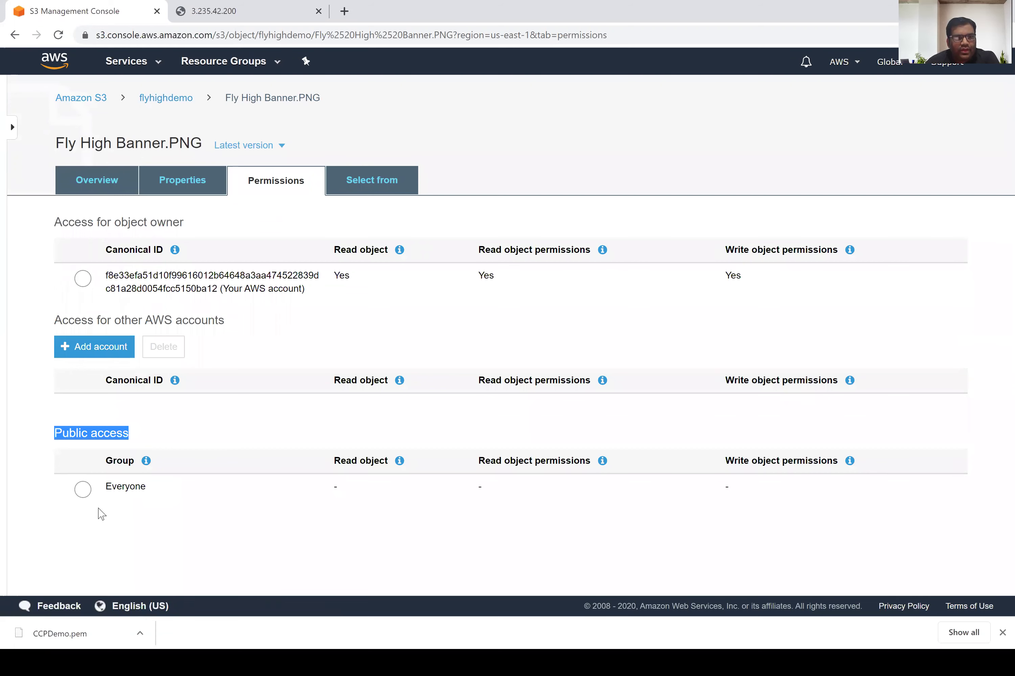
click(84, 491)
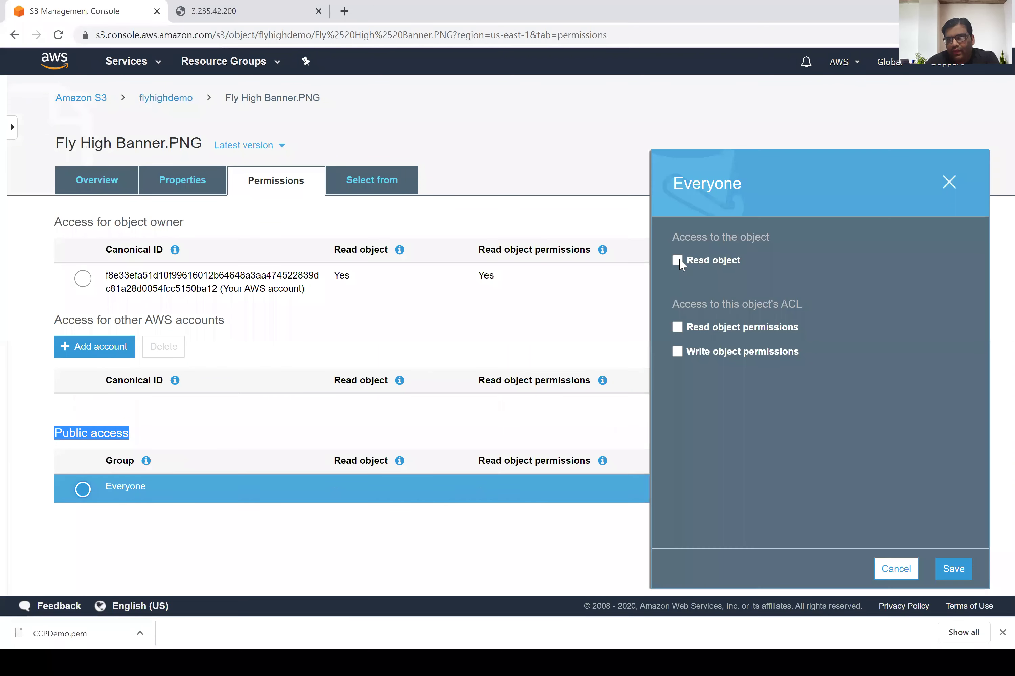
click(678, 262)
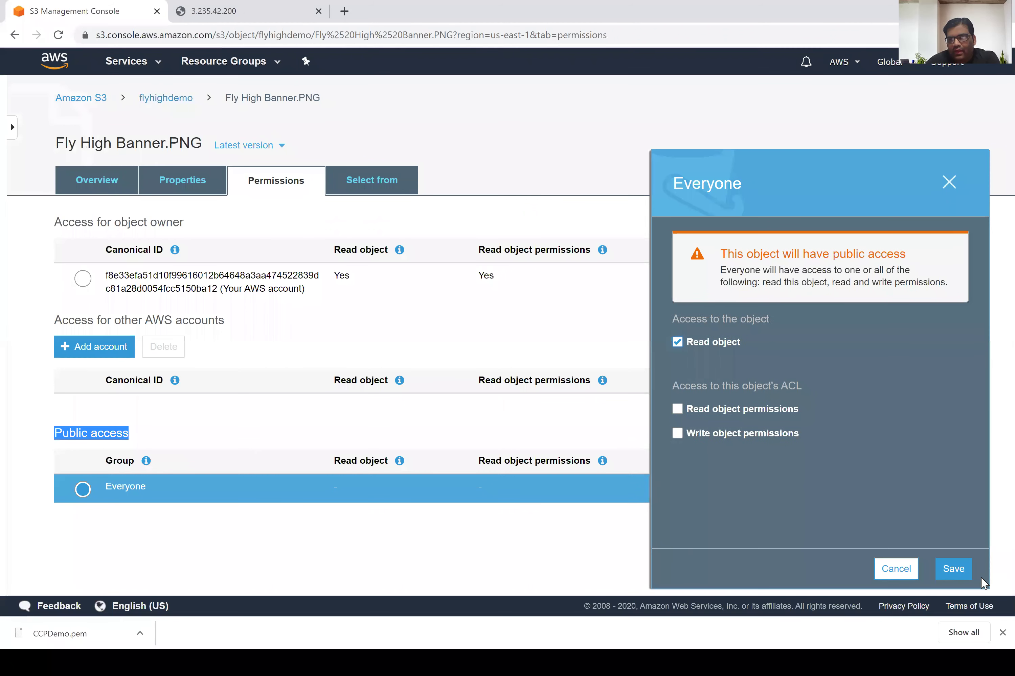
click(954, 568)
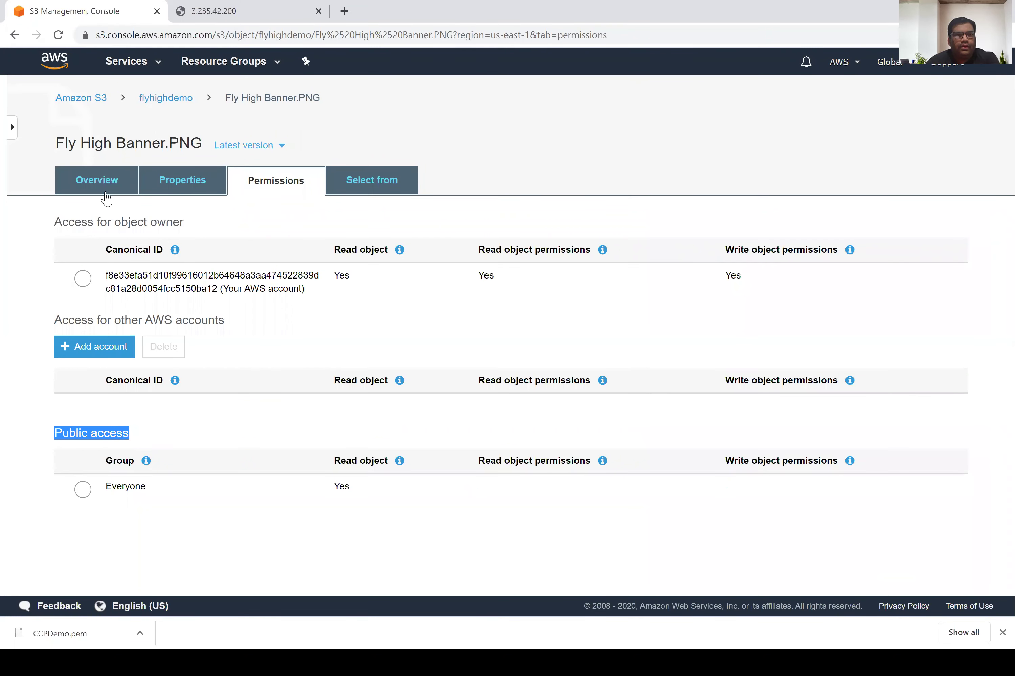
click(103, 181)
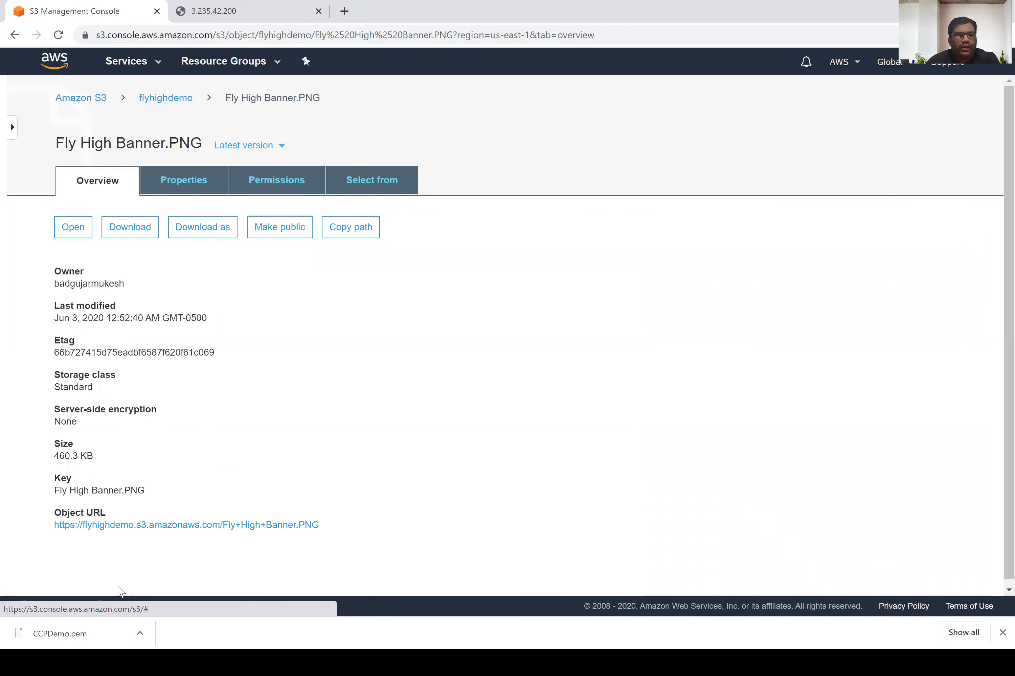
Step: Open the object URL of Fly High Banner.PNG to check public access, and return to the flyhighdemo bucket
click(134, 526)
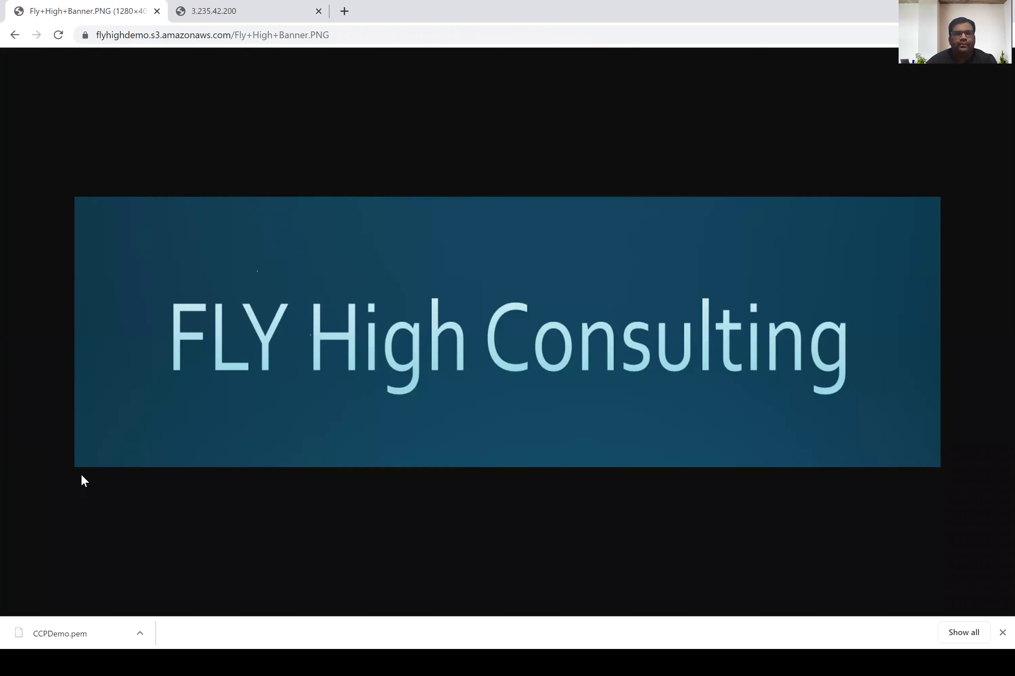
click(15, 35)
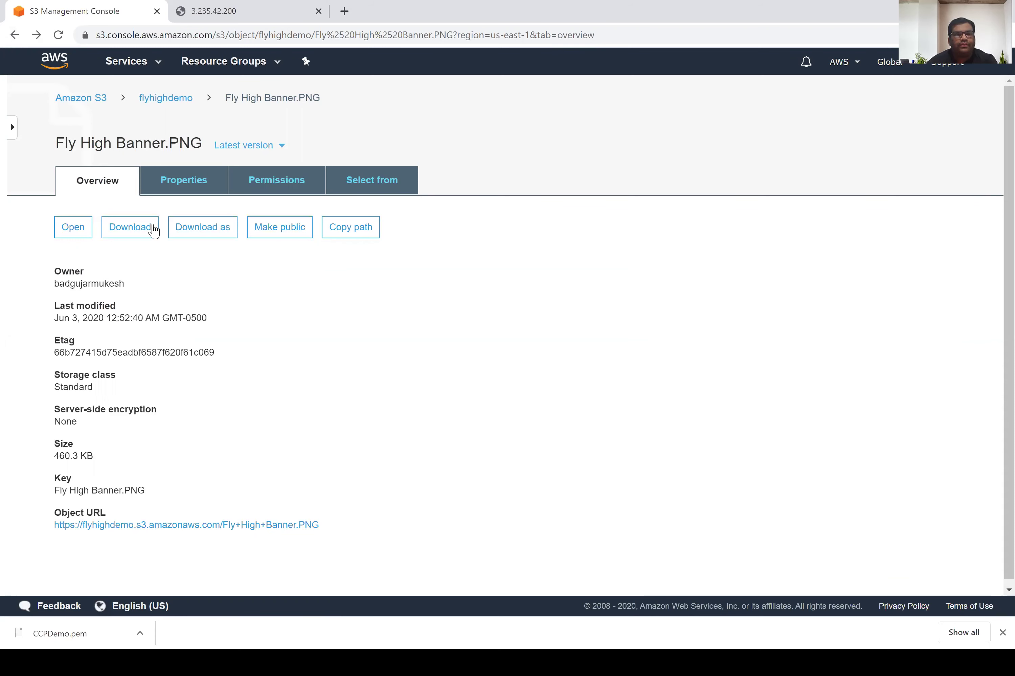
click(176, 108)
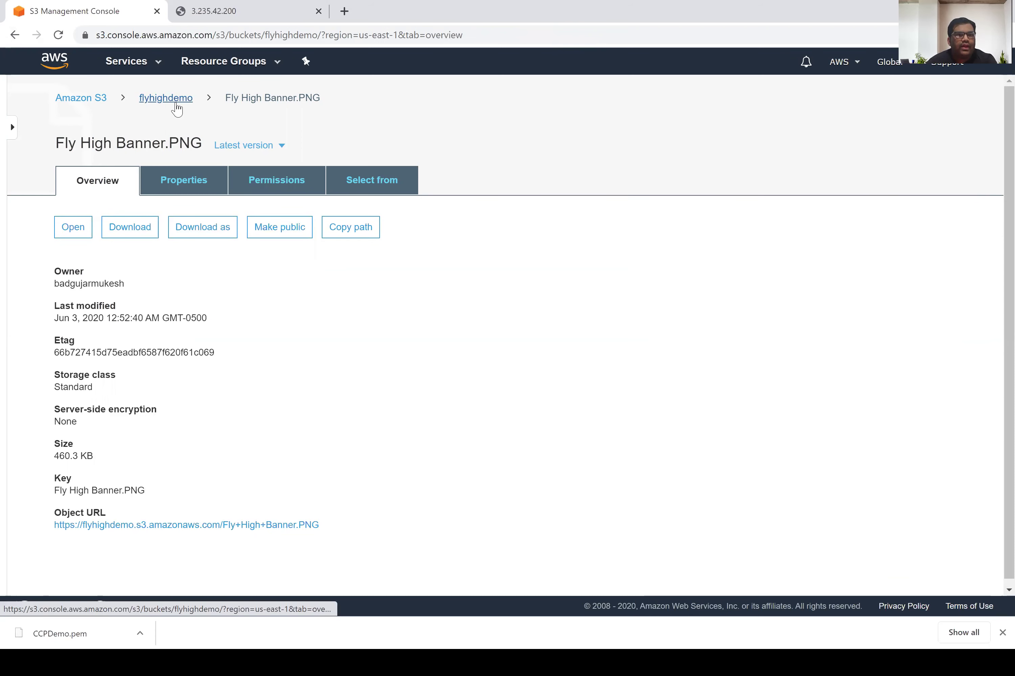
Step: Grant Everyone the Read object permission on AWS Certified Solutions Architect - Associate certificate.pdf
click(152, 356)
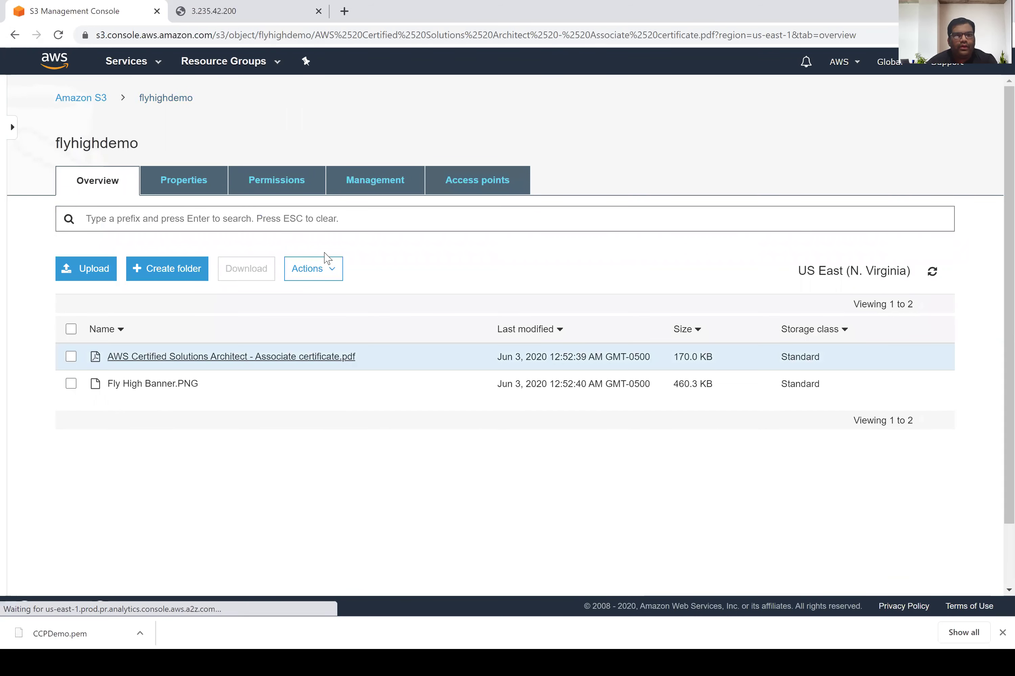
click(287, 188)
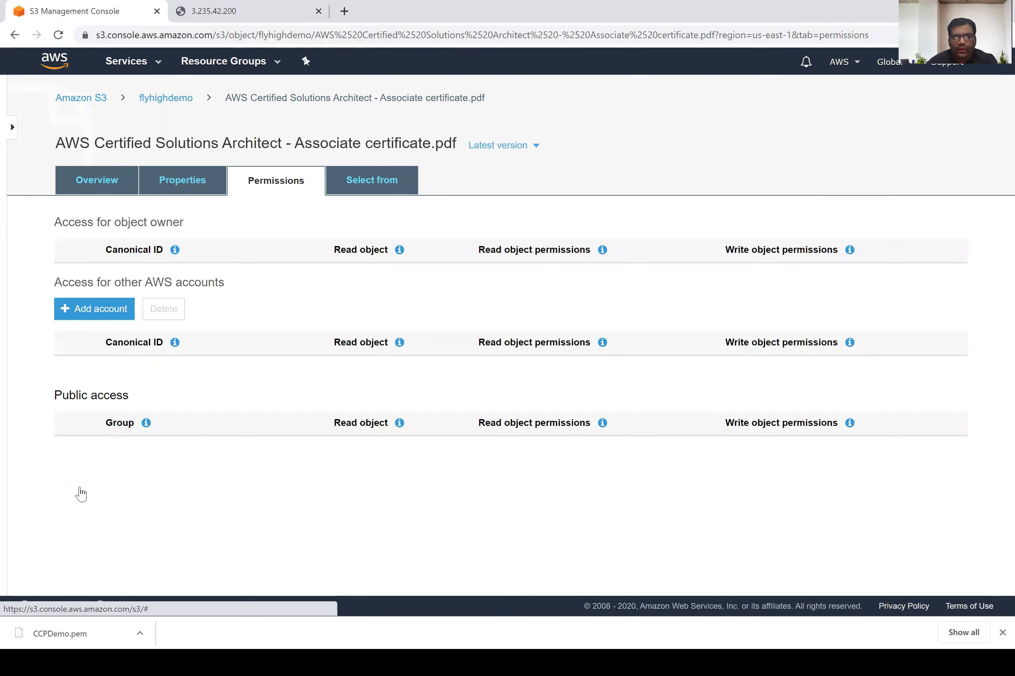
click(205, 488)
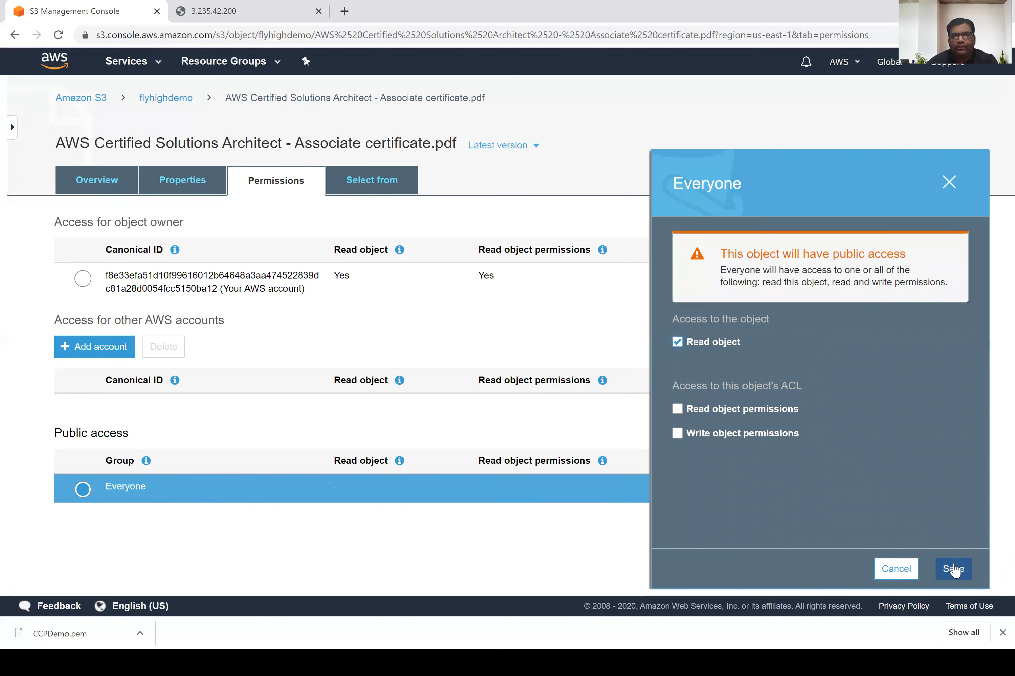
click(953, 569)
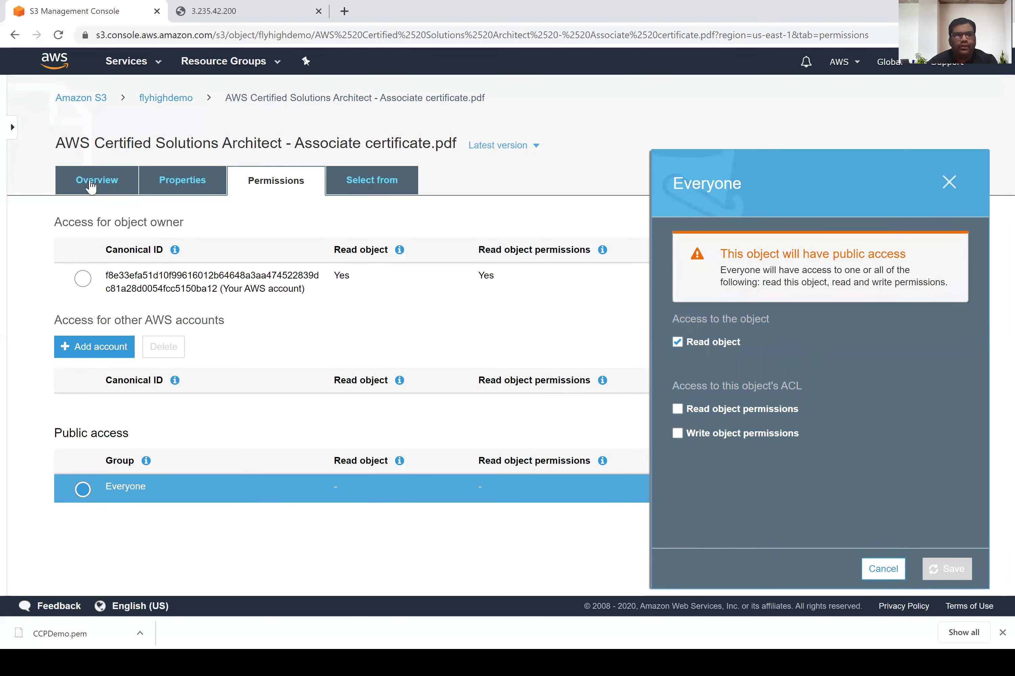
Step: Open the certificate PDF's object URL from its overview to check public access, and return to the object's details
click(90, 184)
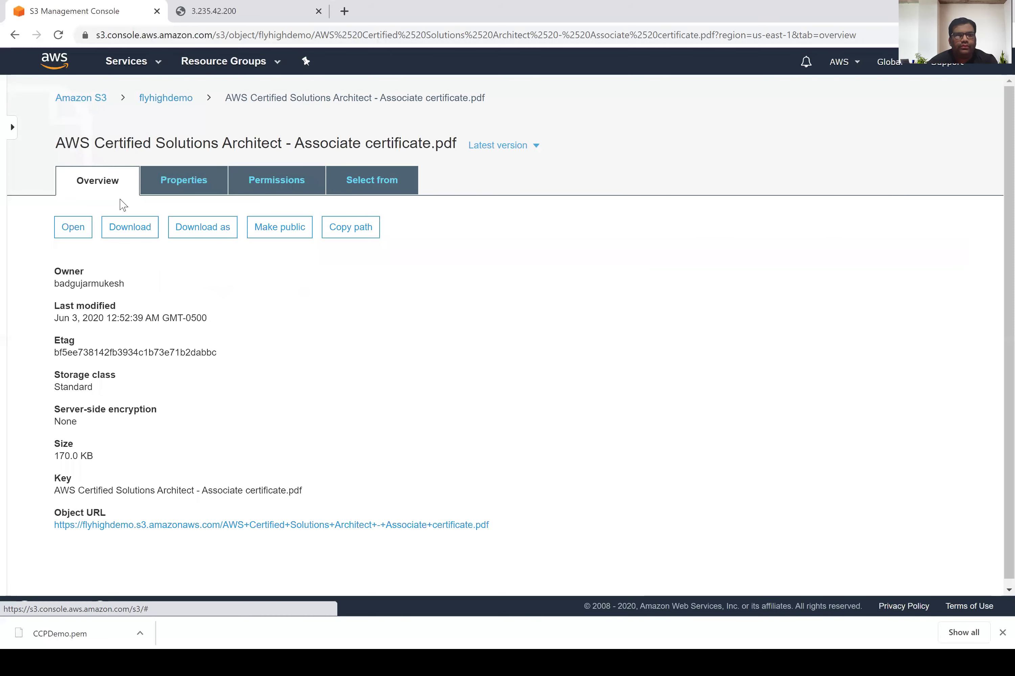
click(305, 526)
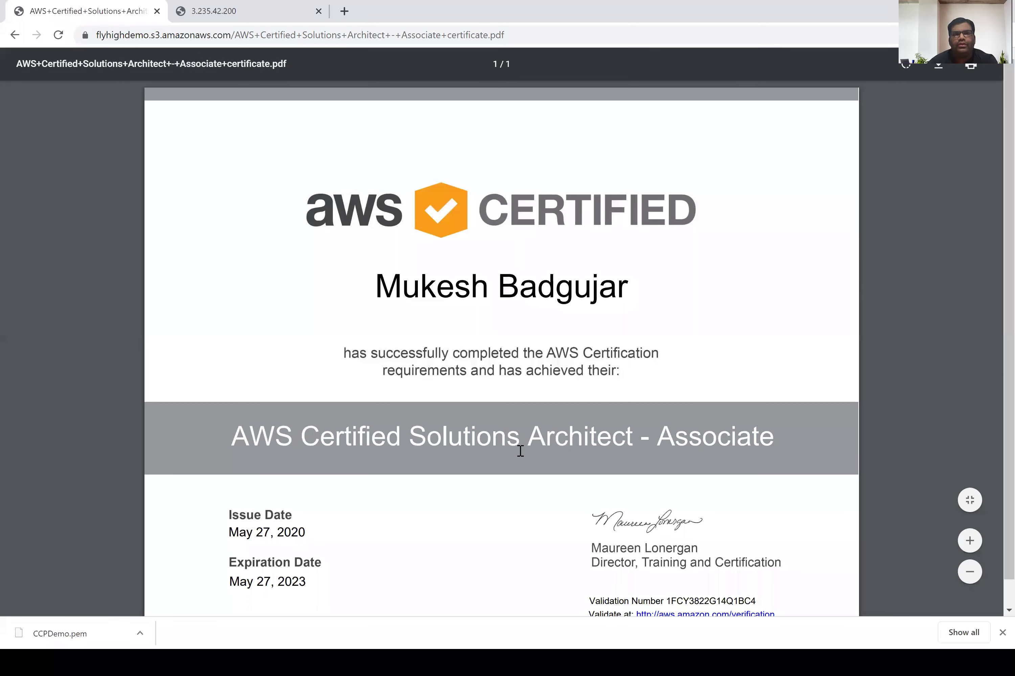
click(16, 42)
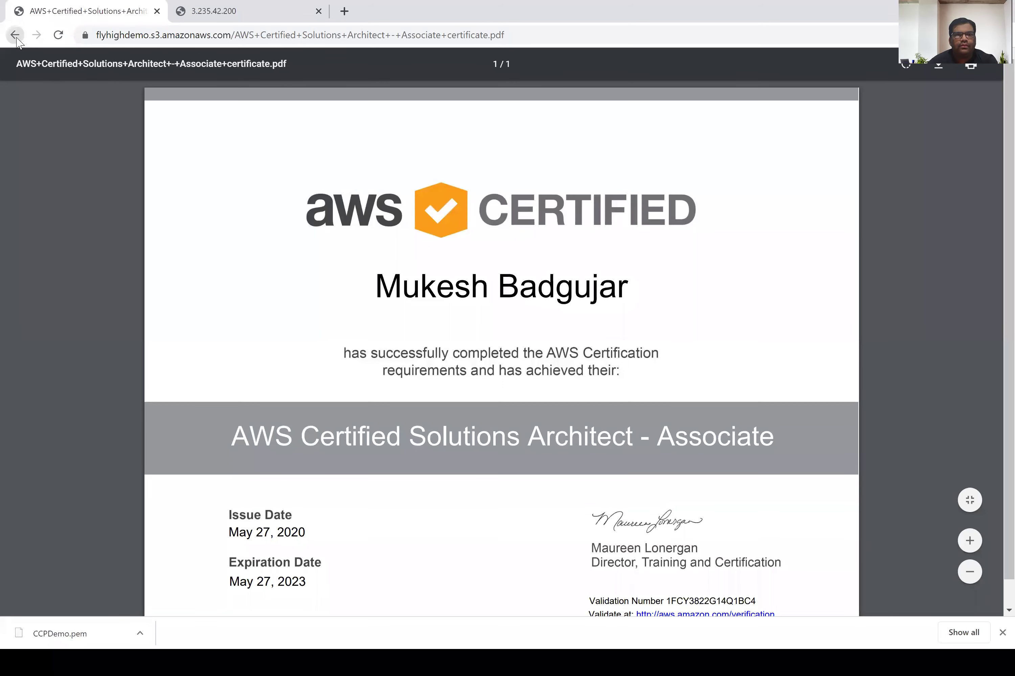
click(15, 35)
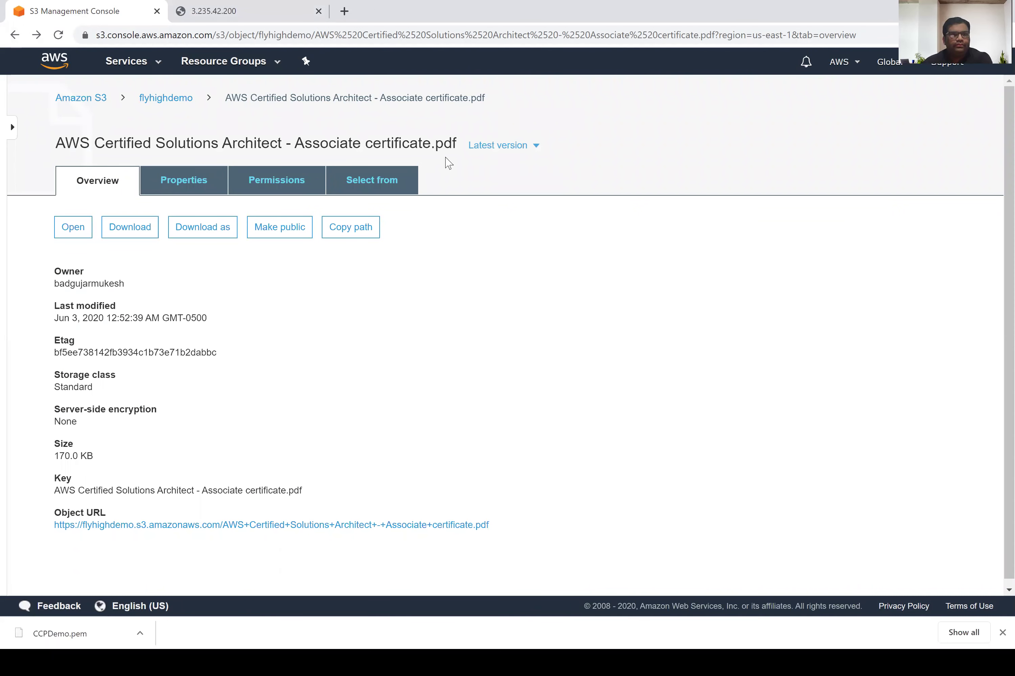
Step: View the certificate PDF's properties, and select flyhighdemo in the bucket list to view its summary
click(200, 177)
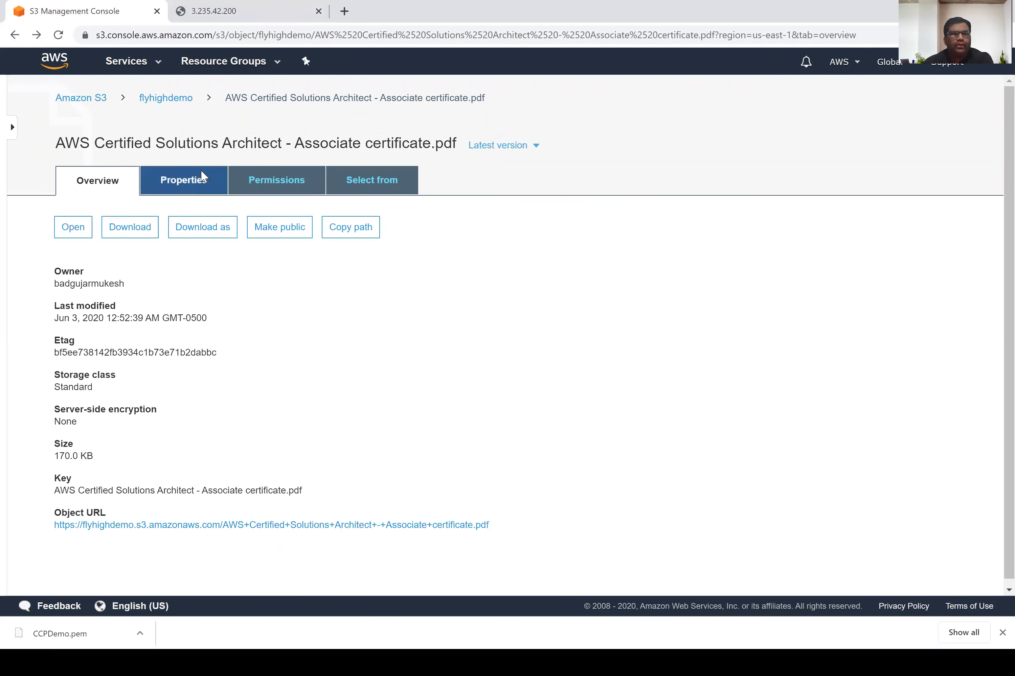
click(162, 99)
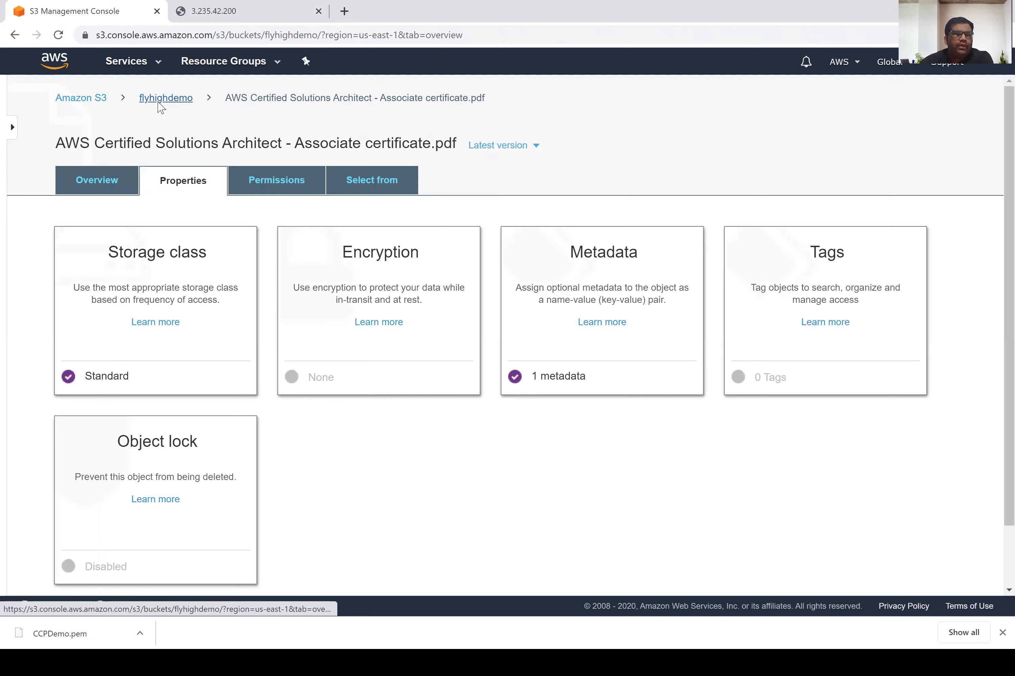
click(83, 96)
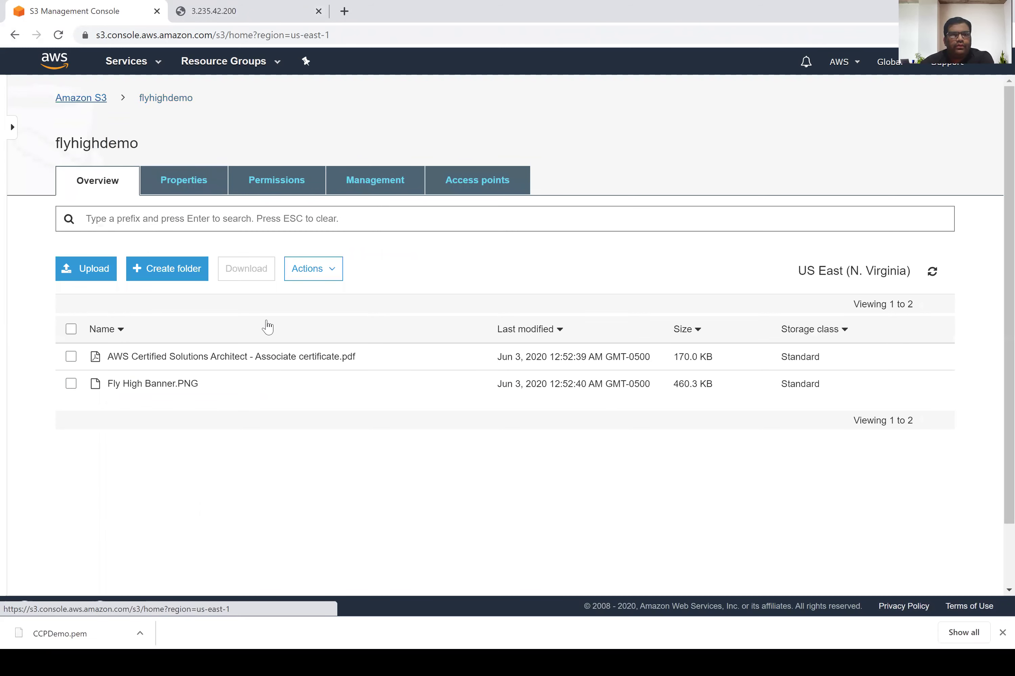
click(193, 325)
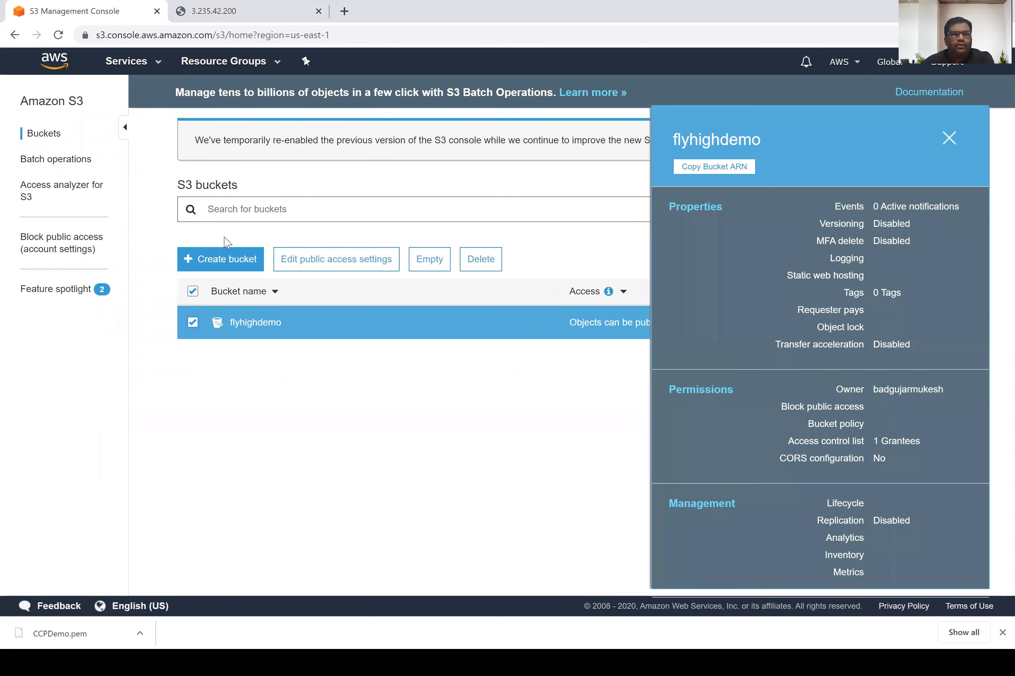
Step: Examine the flyhighdemo bucket's properties, including versioning, logging, static website hosting and default encryption, and return to its overview
click(262, 328)
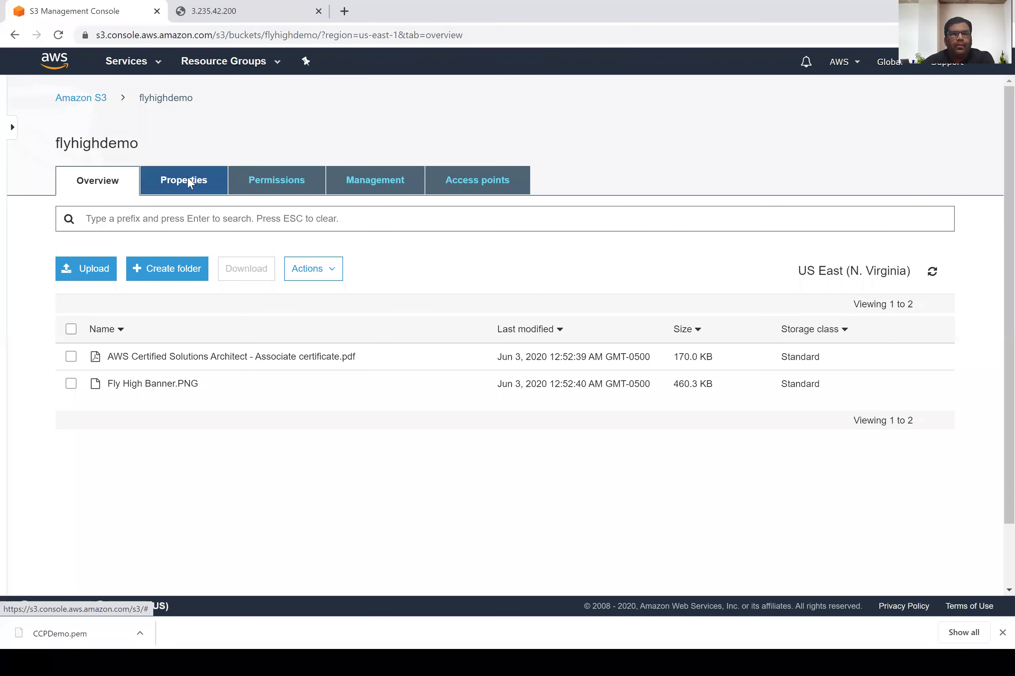
click(188, 180)
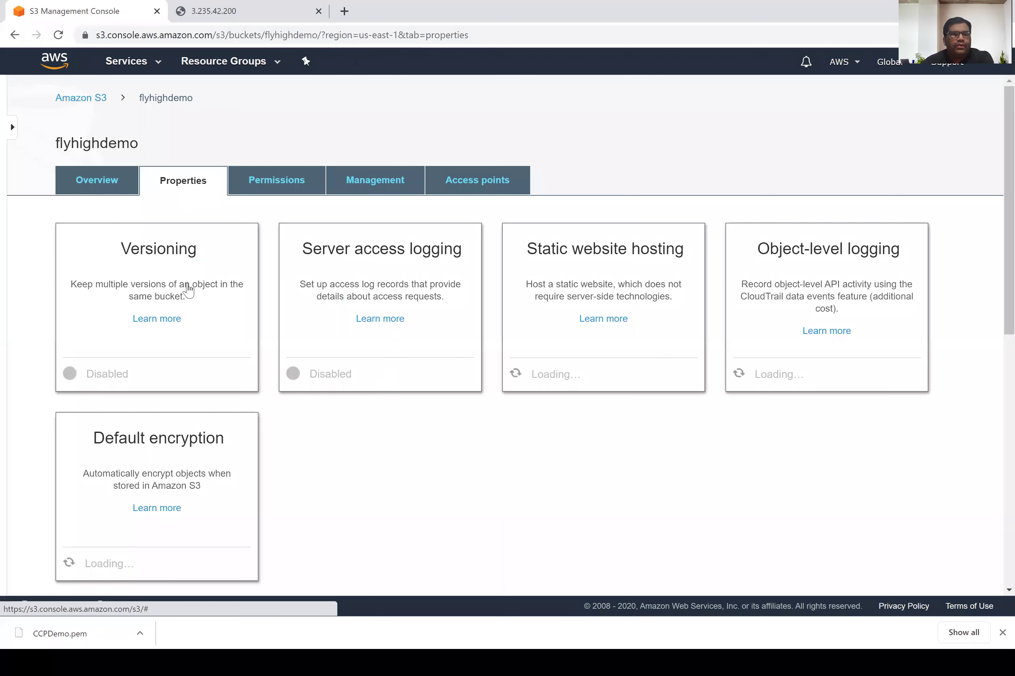
scroll(9, 414, down, 1)
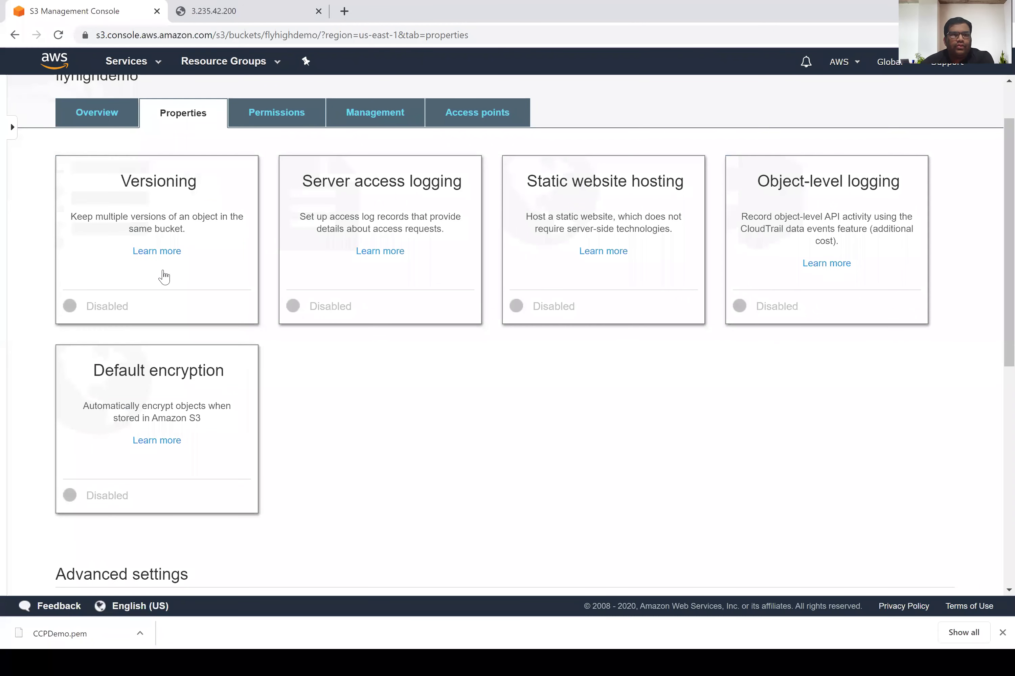
scroll(410, 290, up, 1)
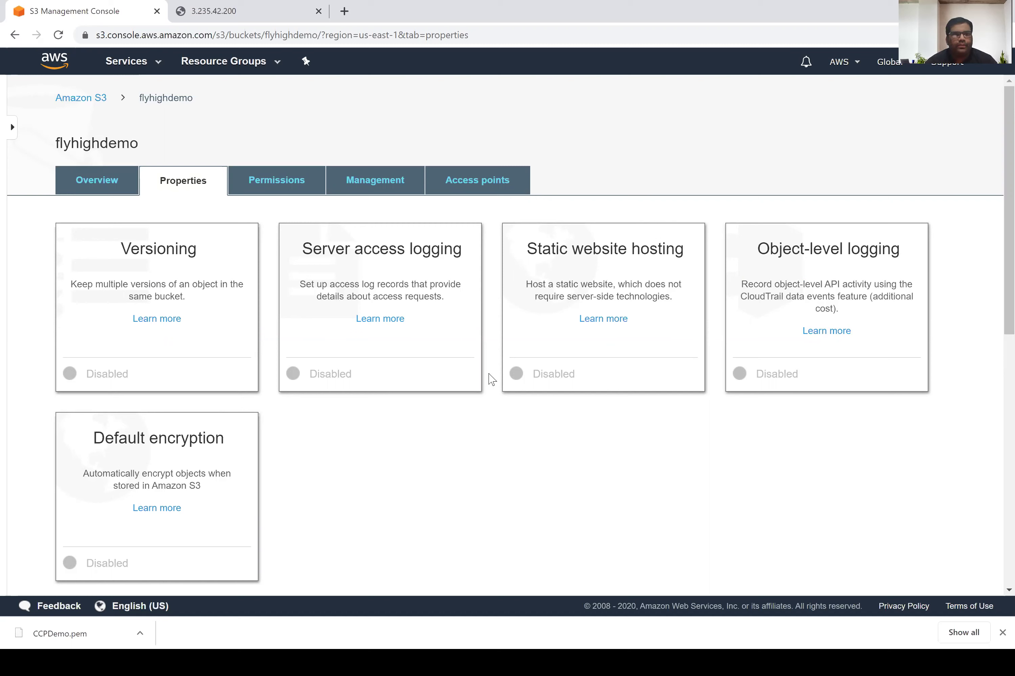
click(105, 186)
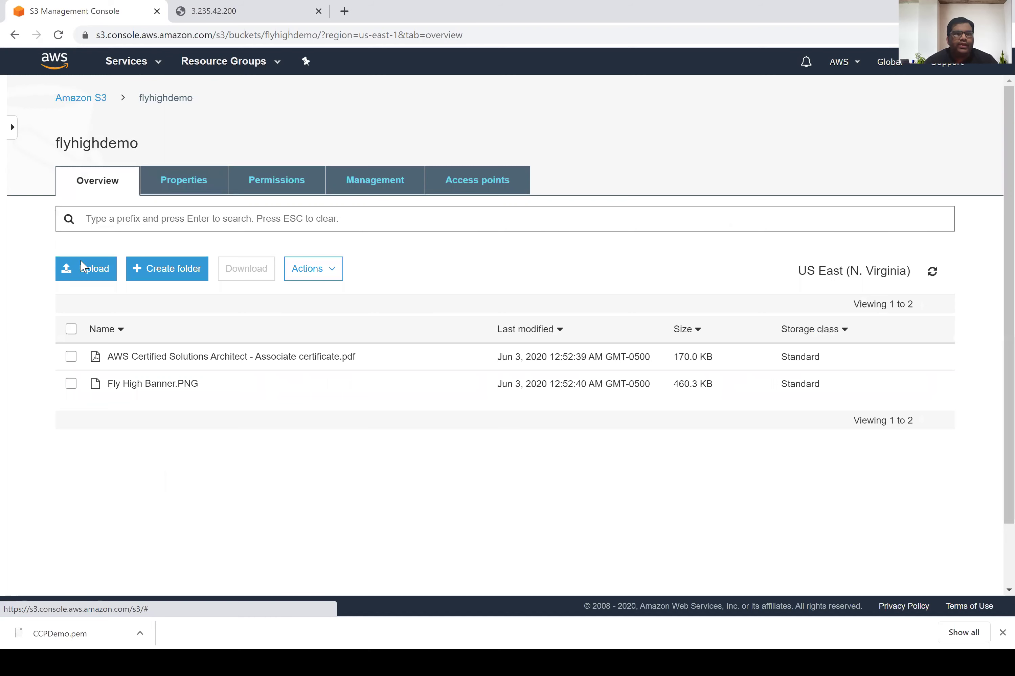
Step: Delete the flyhighdemo bucket from the bucket list, entering flyhighdemo to confirm the deletion
click(87, 106)
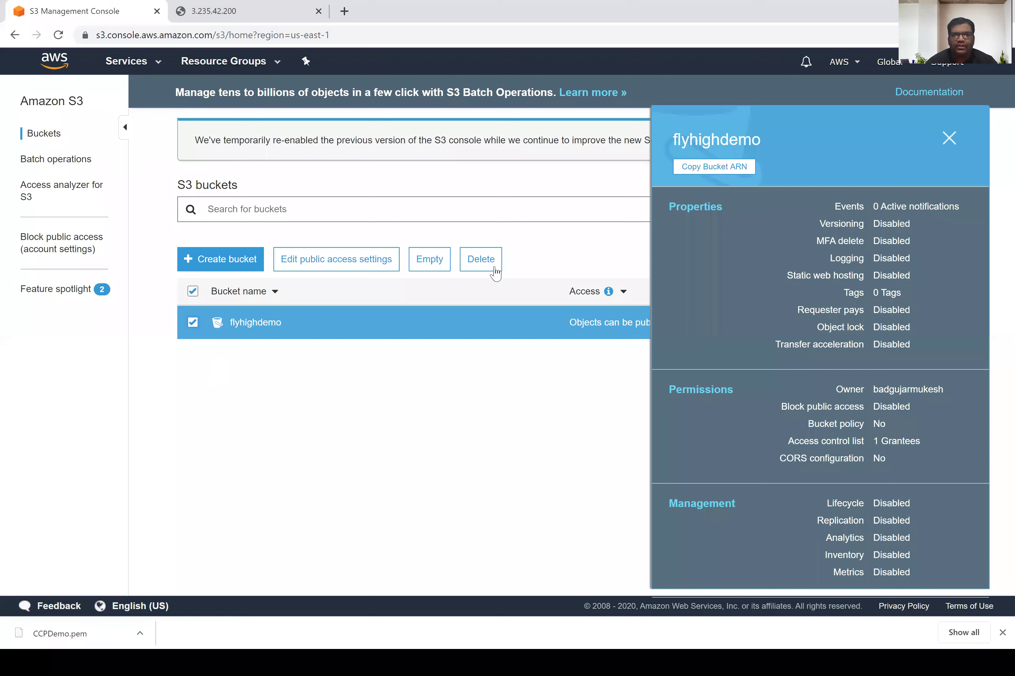
click(483, 266)
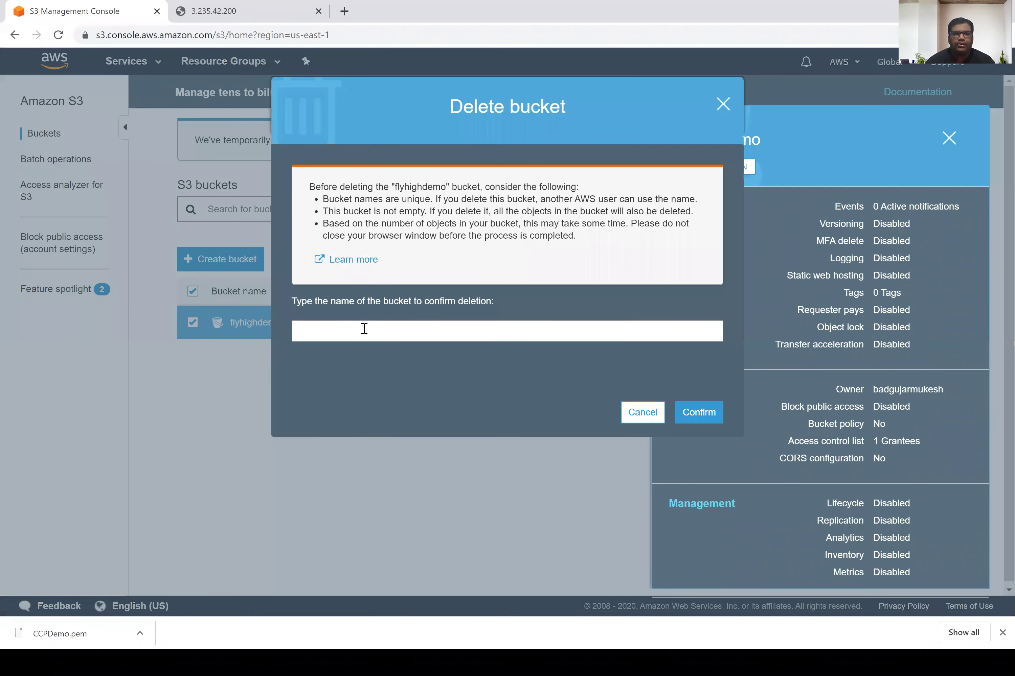
click(363, 328)
text(fly)
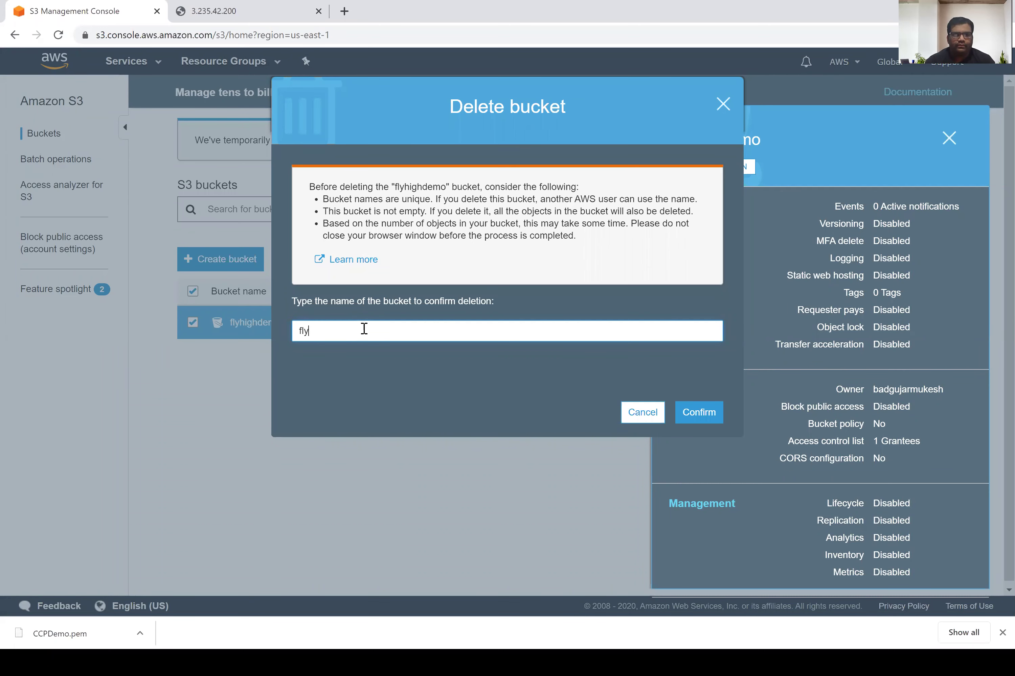
text(highdemo)
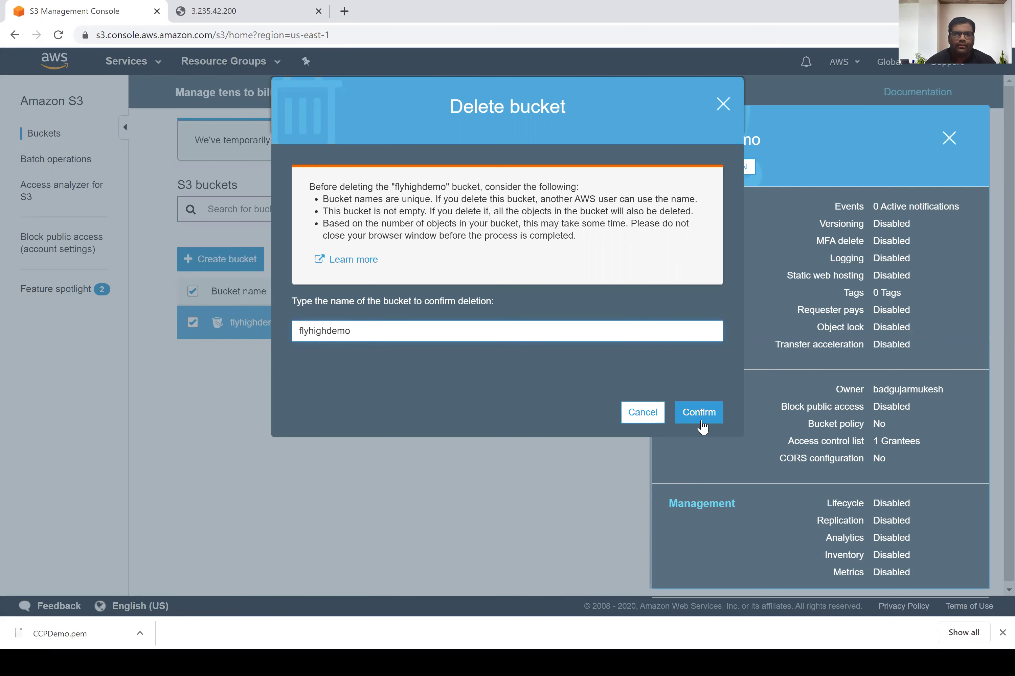
click(701, 411)
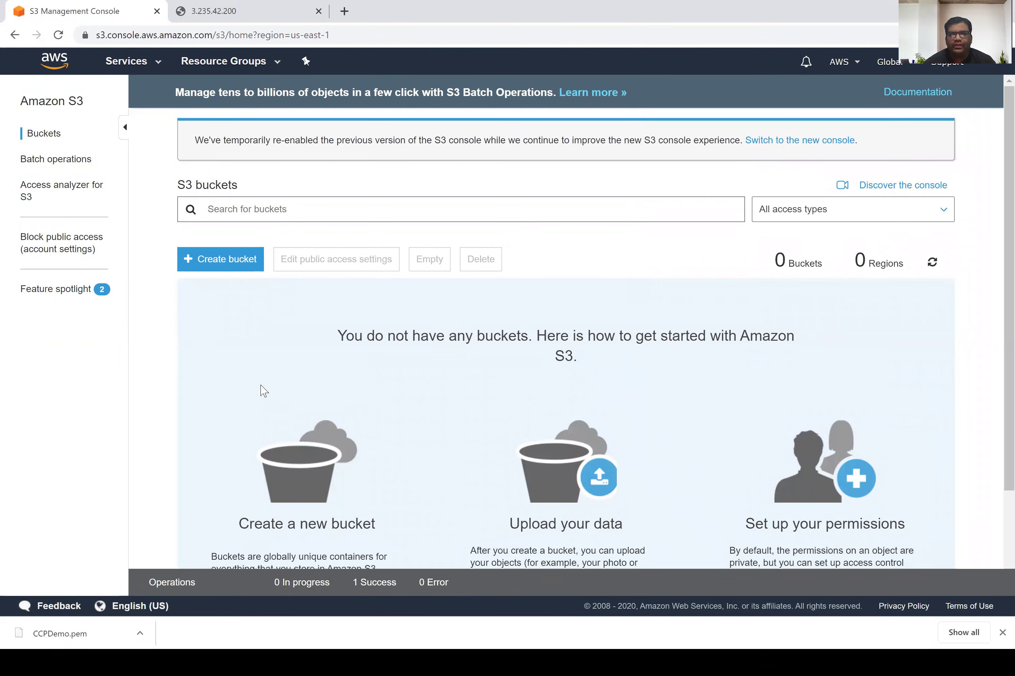
scroll(263, 390, down, 3)
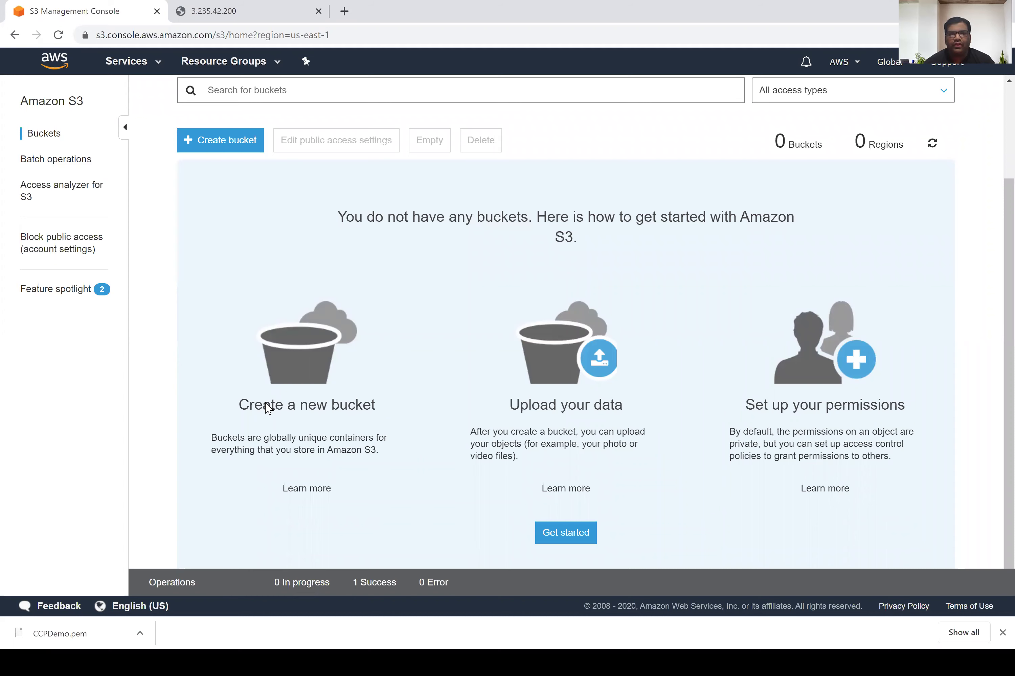
scroll(267, 408, up, 3)
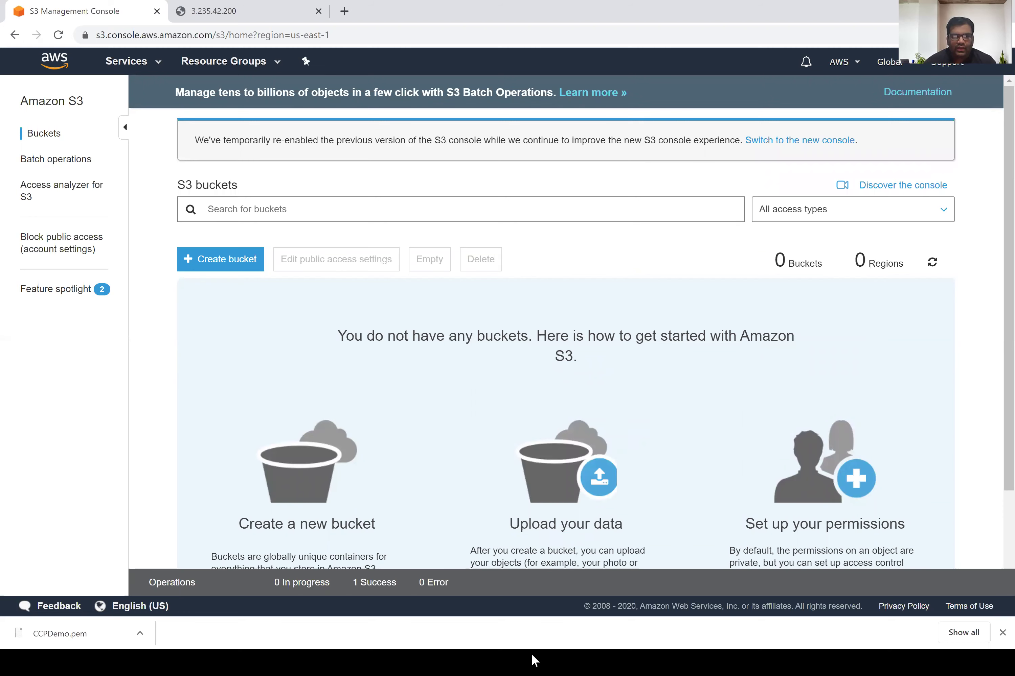
Step: Switch to the running PowerPoint slide show at the S3 Demo slide and advance to the following slide
key(super)
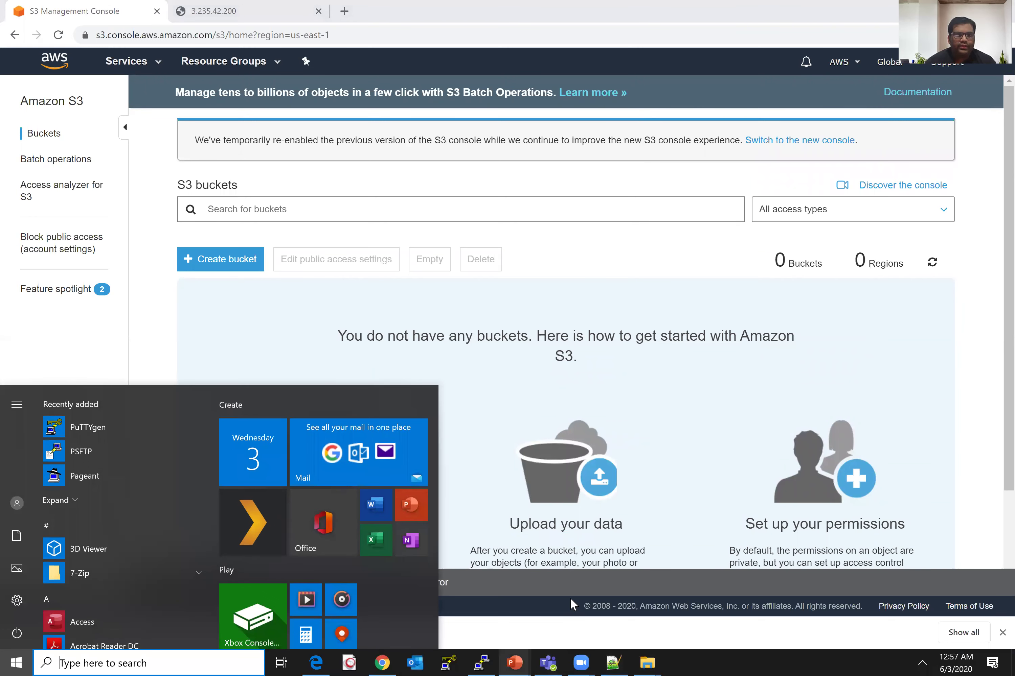
mouse_move(515, 663)
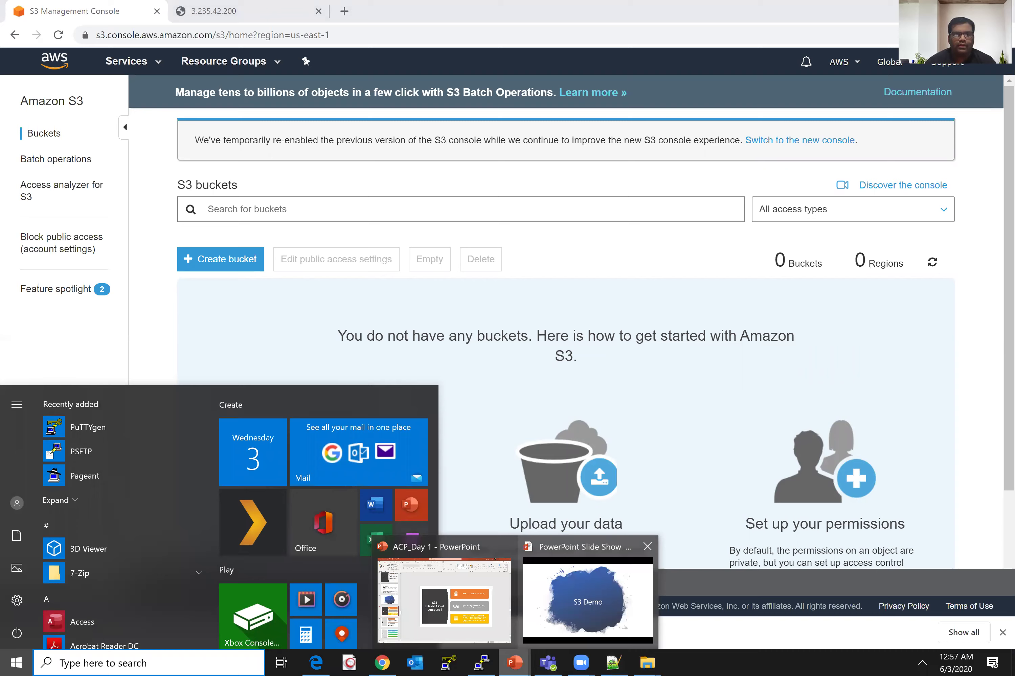
click(588, 601)
key(Right)
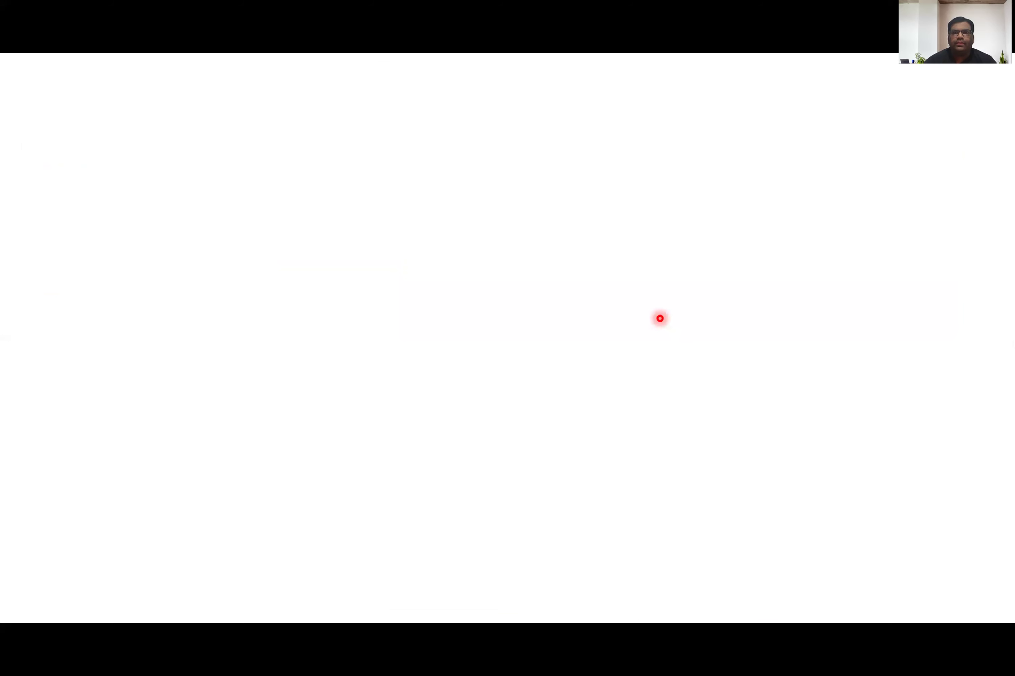